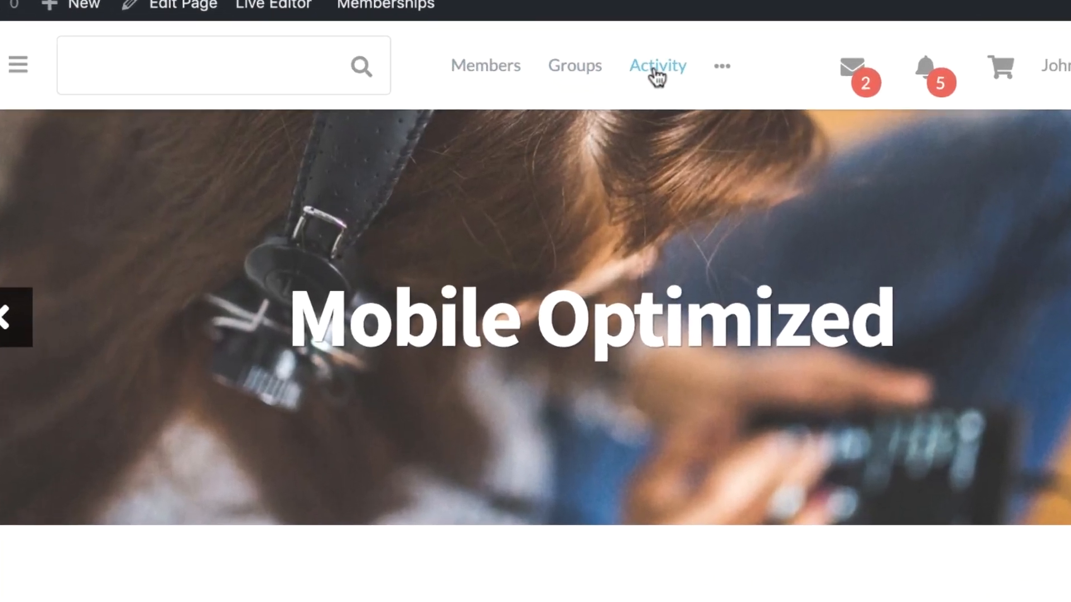
# Step: Compare the site-wide activity page on the Boss. Theme site with the Activity Feed on the Online Communities demo
pyautogui.click(673, 122)
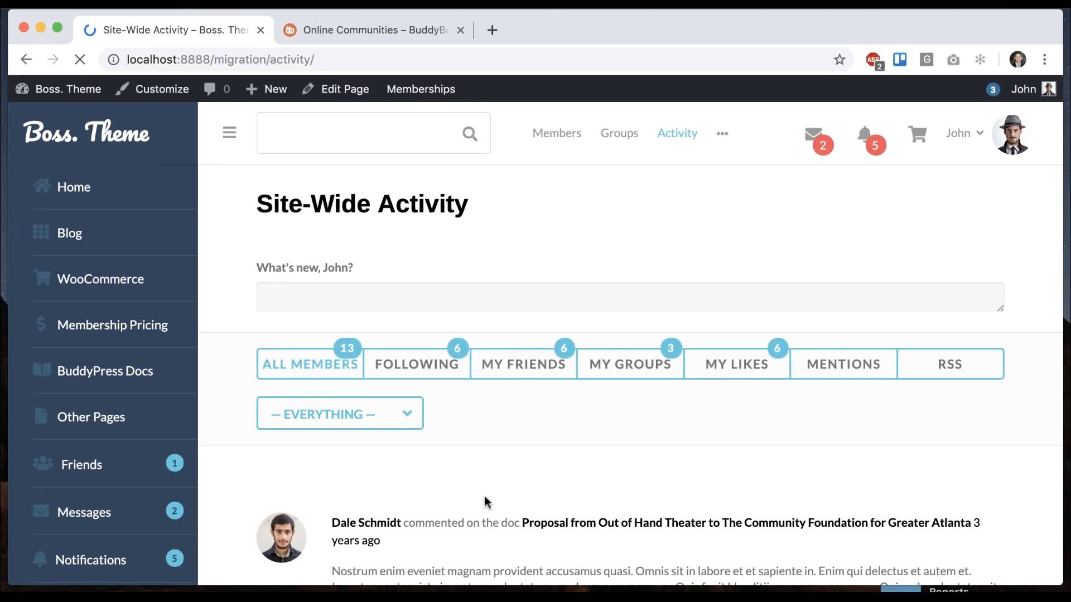
pyautogui.scroll(-10, 484, 497)
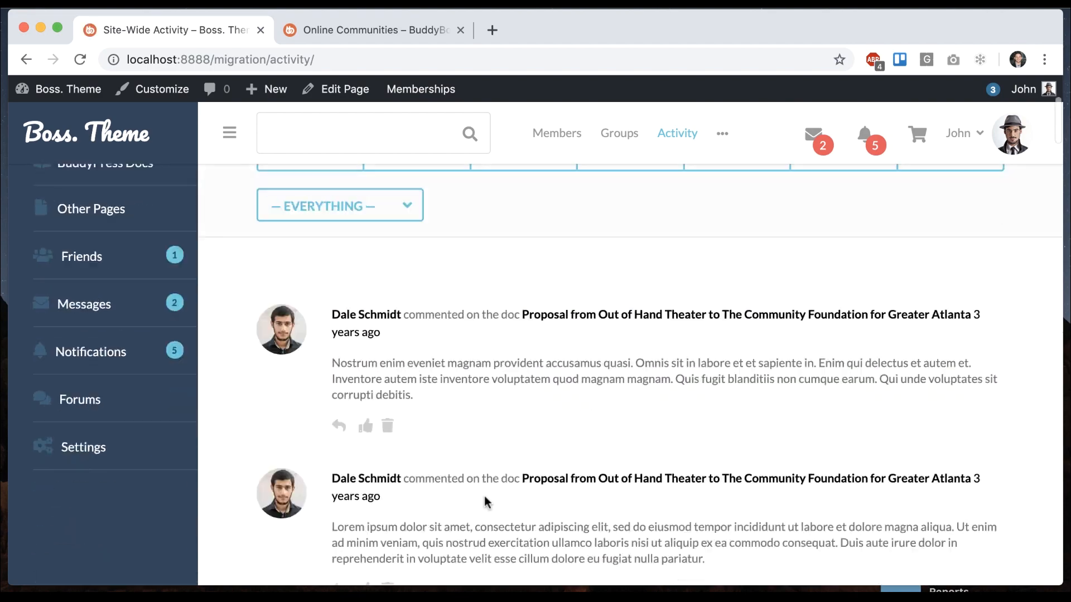
pyautogui.click(404, 28)
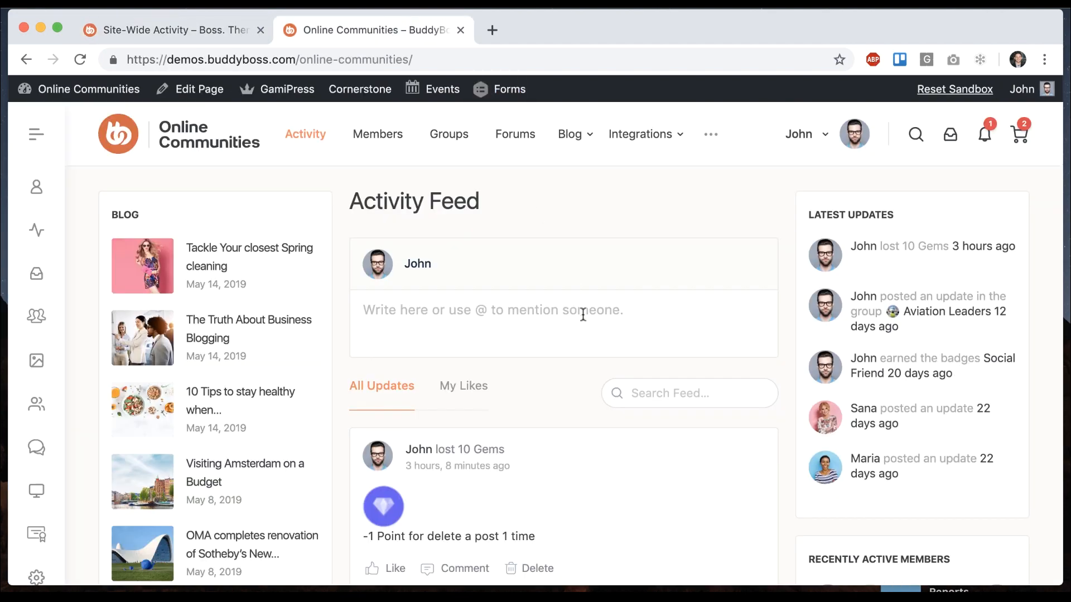
pyautogui.scroll(-3, 576, 287)
pyautogui.scroll(-15, 581, 340)
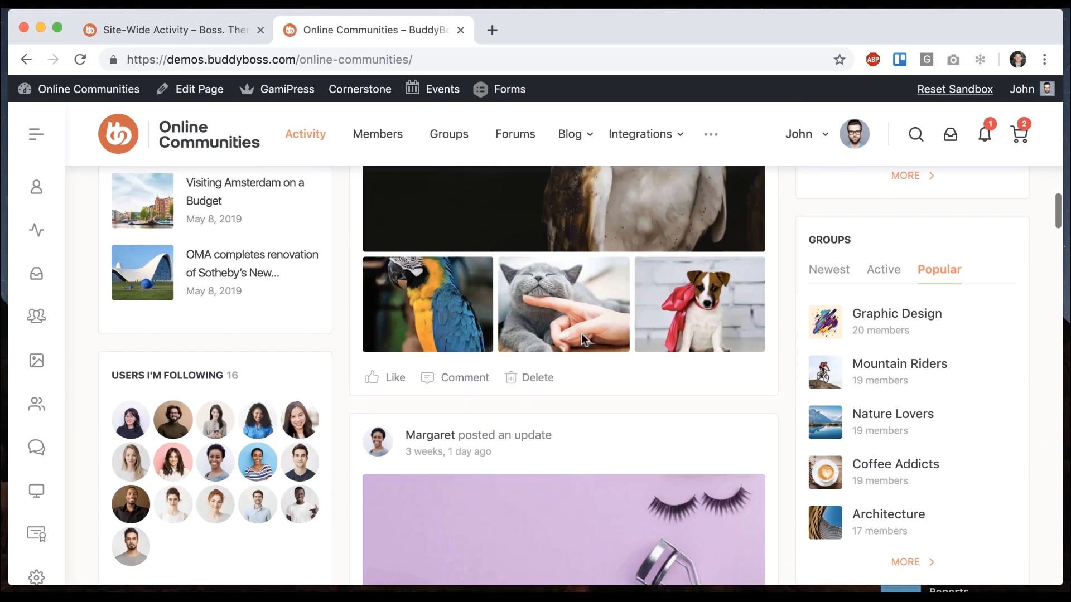
# Step: View the owl photo from the animal post in the Activity Feed enlarged and advance to the next photo
pyautogui.scroll(4, 581, 340)
pyautogui.click(505, 313)
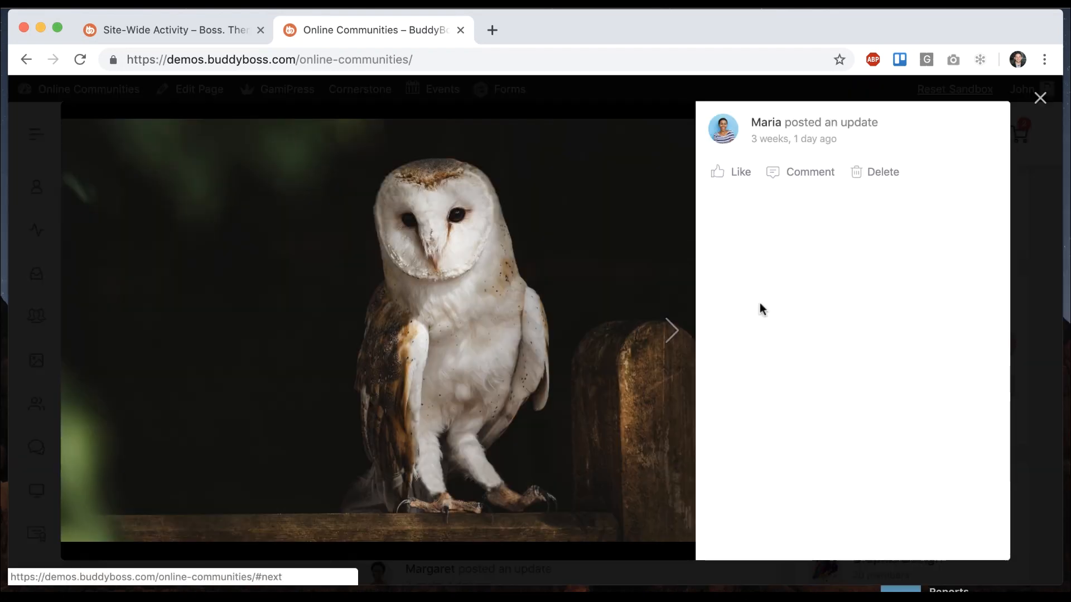
pyautogui.click(676, 330)
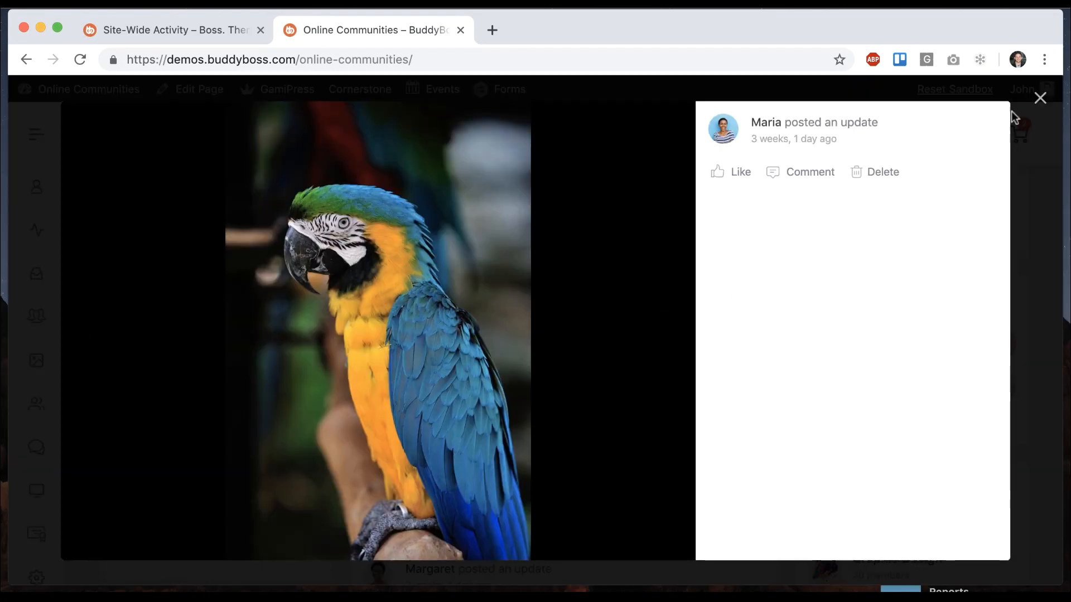
# Step: Switch back to the Boss. Theme site and examine its Members directory
pyautogui.hotkey('ctrl', 'shift', 'Tab')
pyautogui.click(567, 132)
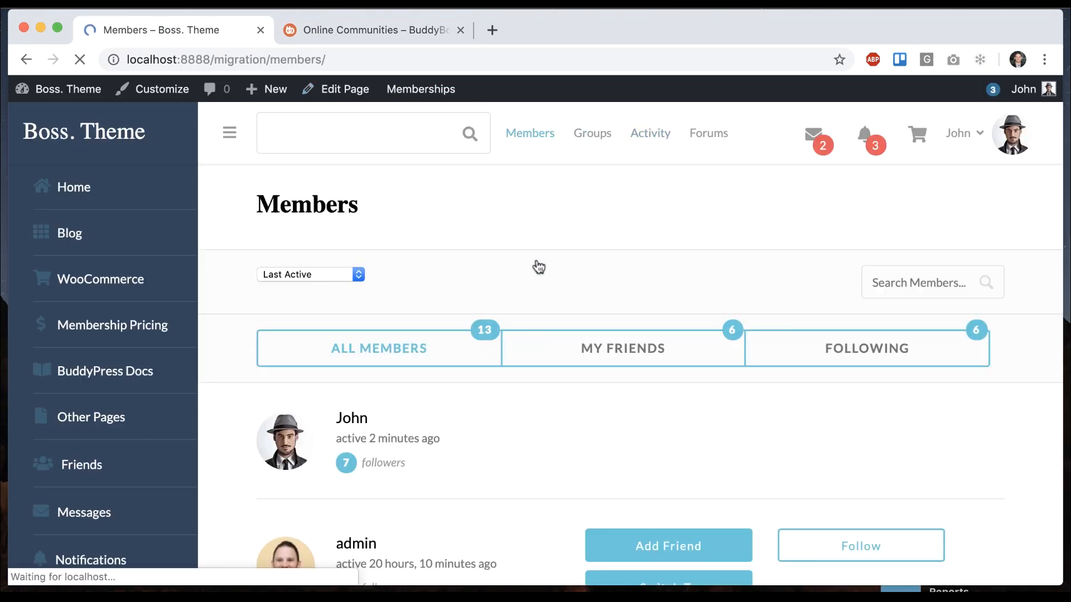
pyautogui.scroll(-5, 538, 267)
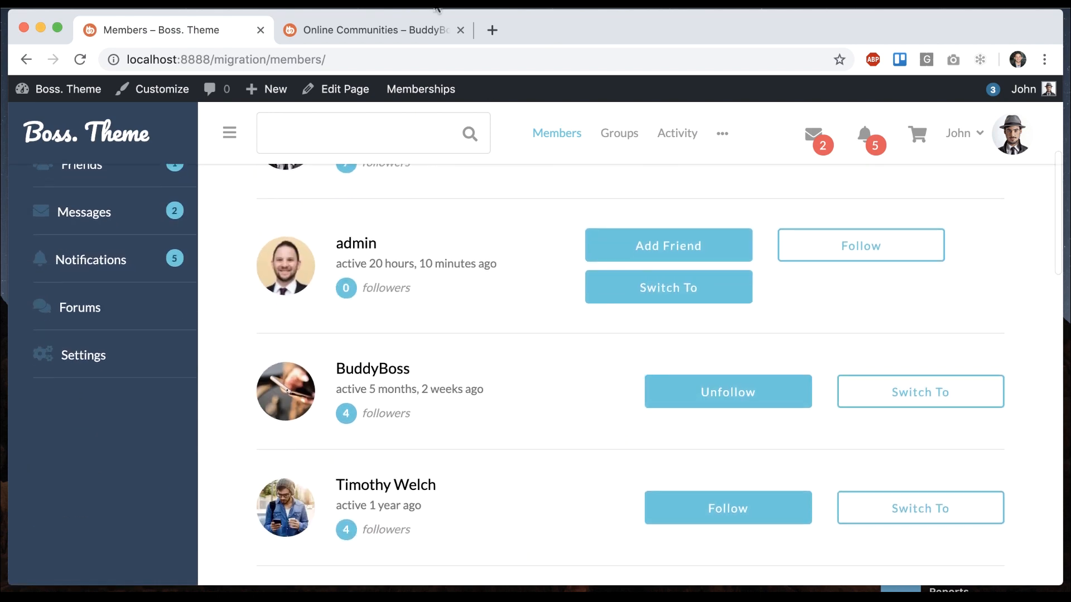
# Step: Examine the Members directory on the Online Communities demo for comparison
pyautogui.click(402, 28)
pyautogui.click(381, 135)
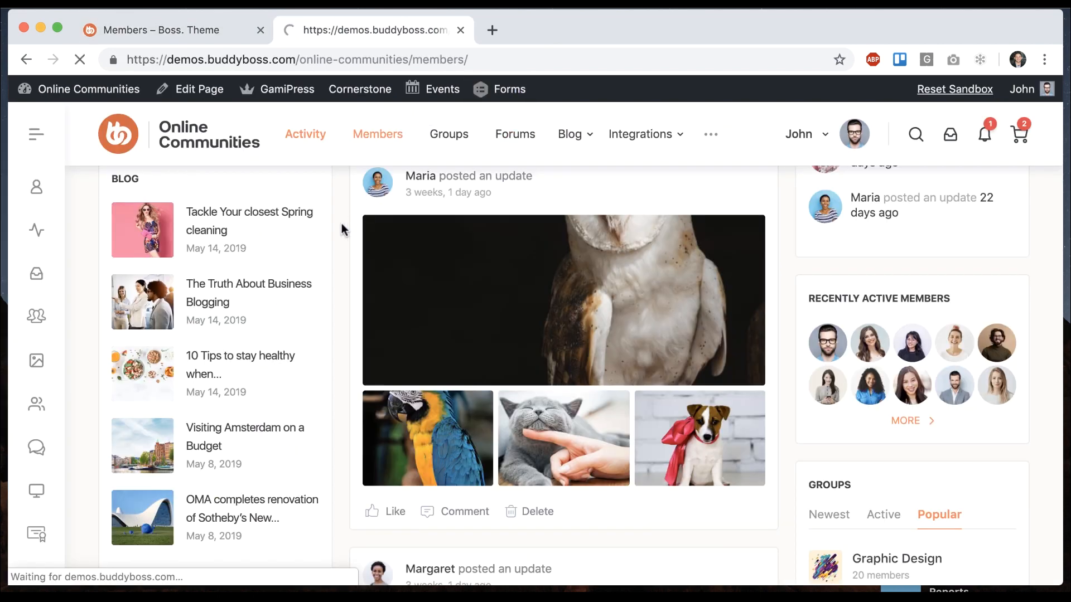
pyautogui.scroll(-10, 341, 223)
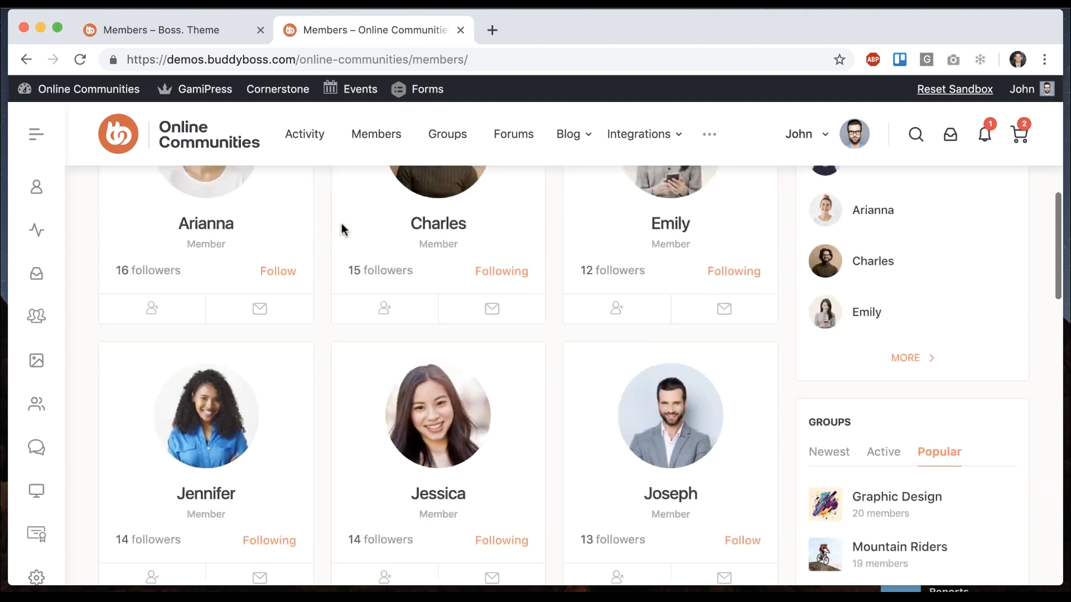
pyautogui.scroll(9, 341, 223)
pyautogui.scroll(1, 342, 223)
# Step: Return to the Boss. Theme site and look through its Groups directory
pyautogui.click(215, 29)
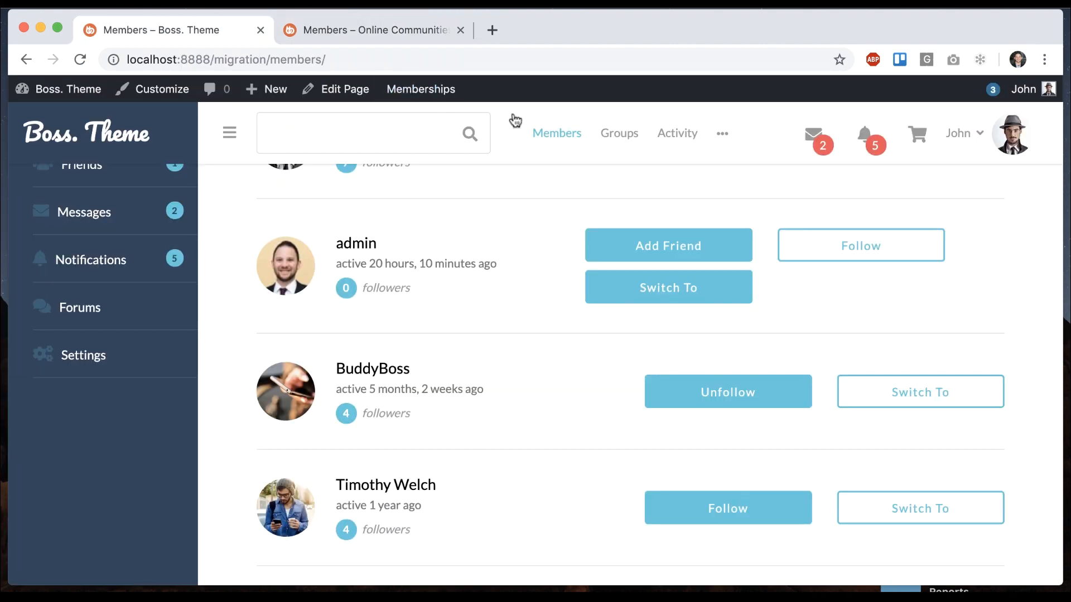
pyautogui.click(618, 133)
pyautogui.scroll(-8, 437, 367)
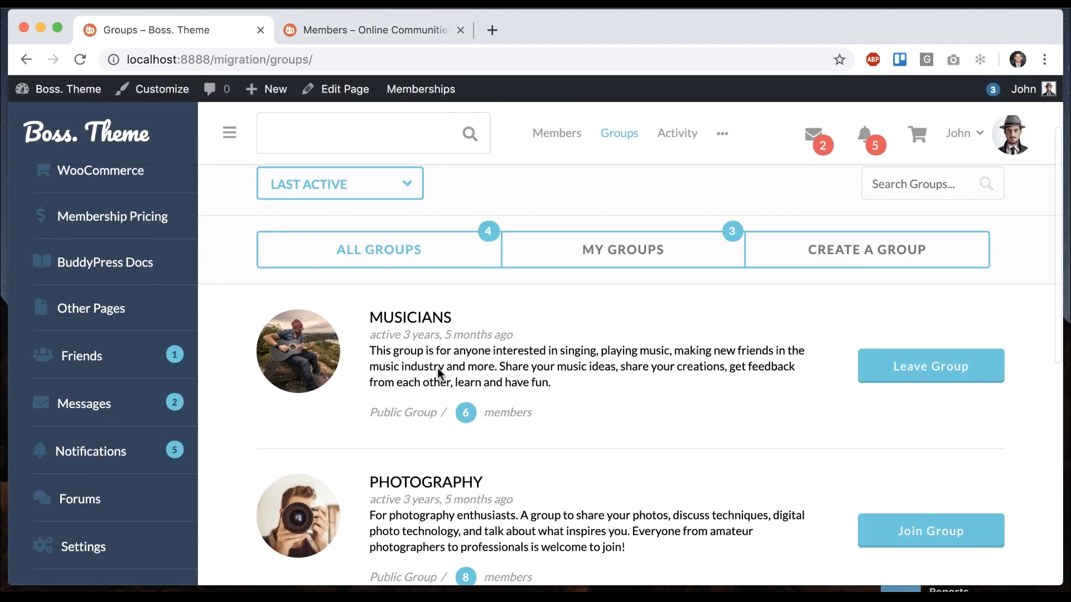
pyautogui.scroll(-3, 437, 367)
# Step: Look through the Groups directory on the Online Communities demo
pyautogui.click(412, 29)
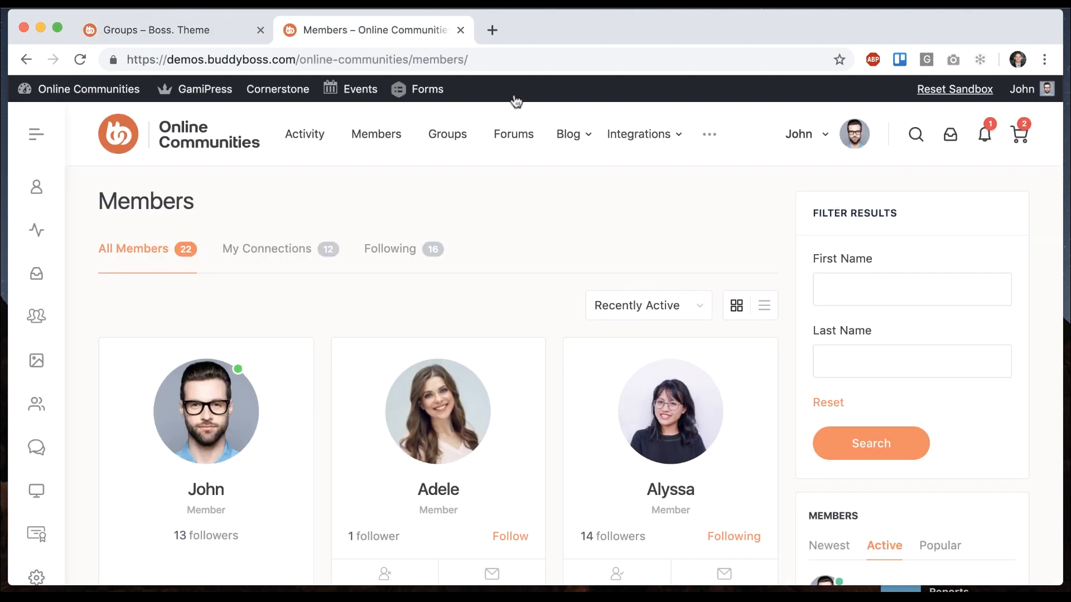
pyautogui.click(447, 136)
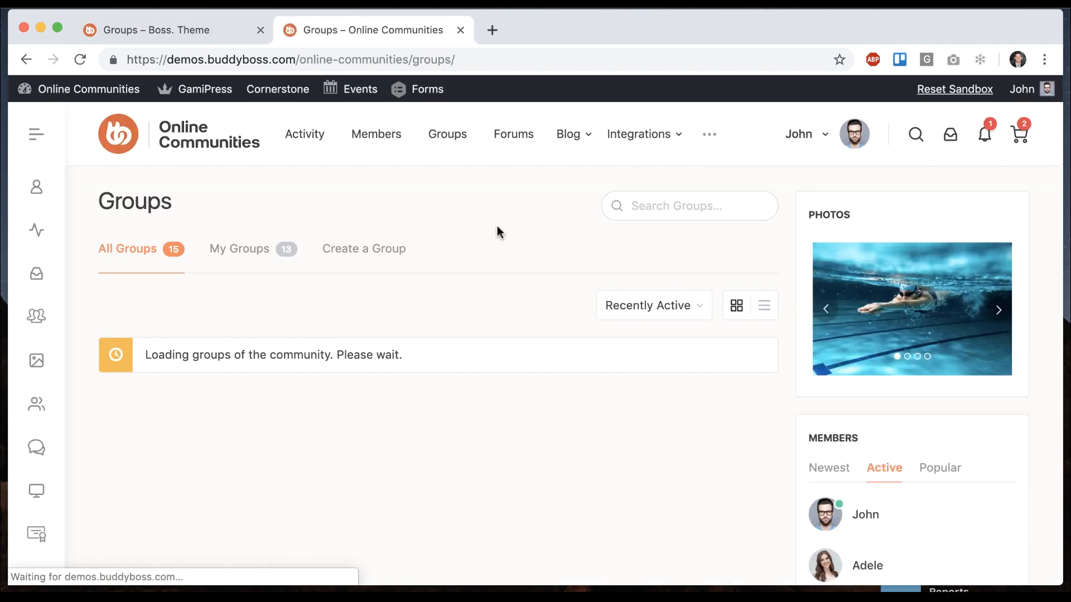
pyautogui.scroll(-12, 497, 229)
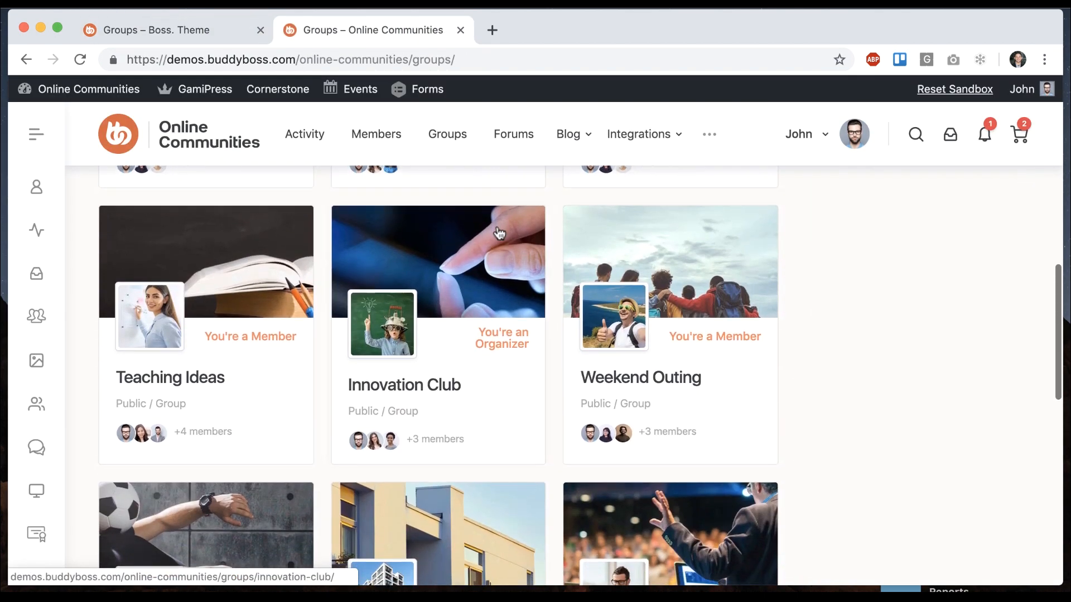
# Step: Go back to the Boss. Theme site and review its Forums page
pyautogui.click(213, 27)
pyautogui.moveTo(724, 137)
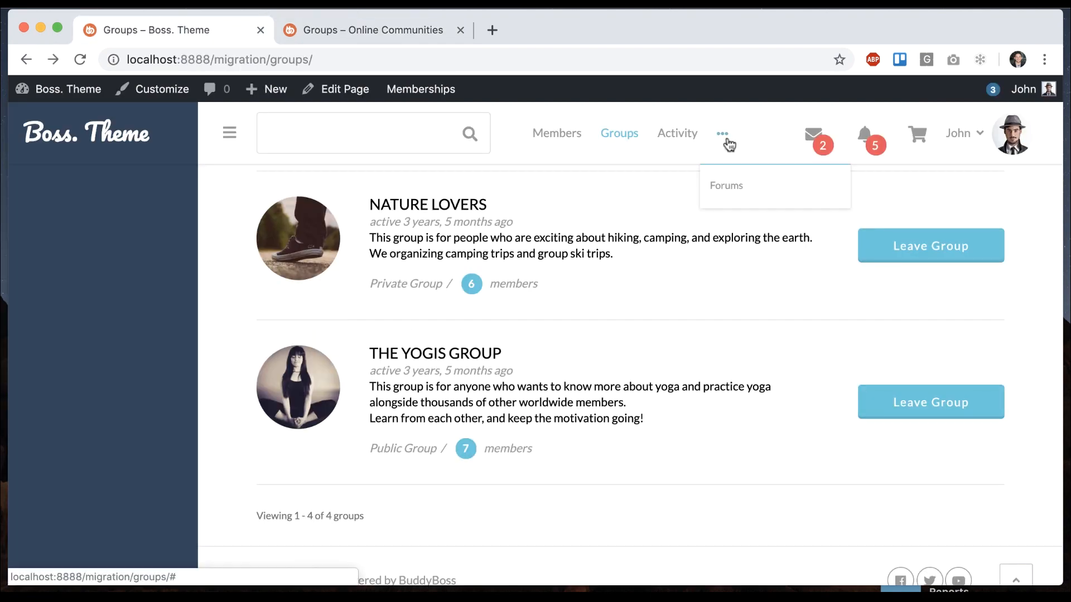
pyautogui.click(730, 186)
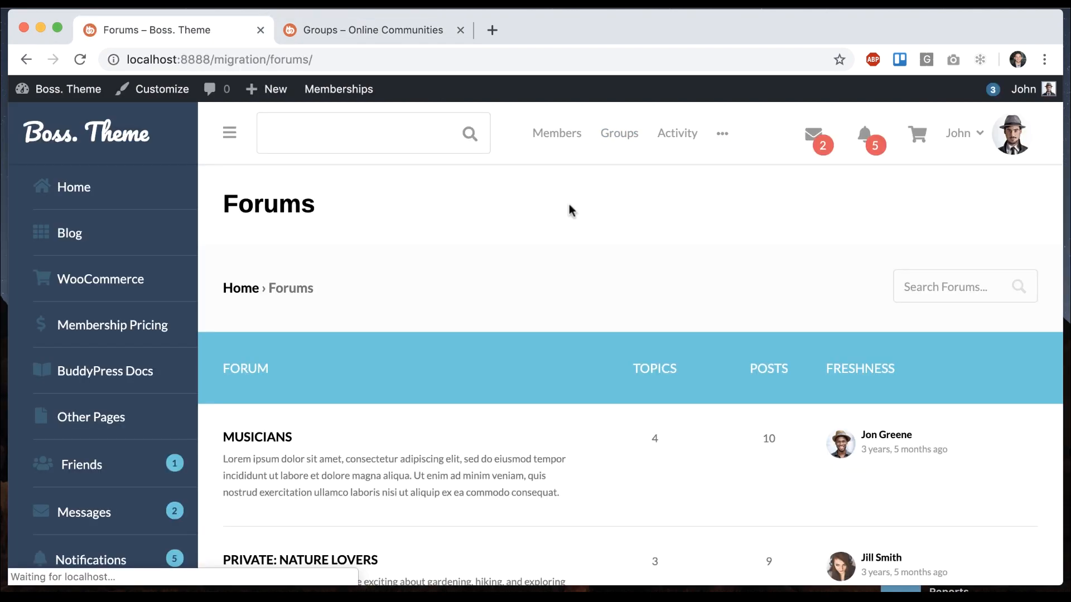
pyautogui.scroll(-3, 537, 272)
pyautogui.scroll(-5, 537, 273)
pyautogui.scroll(10, 537, 277)
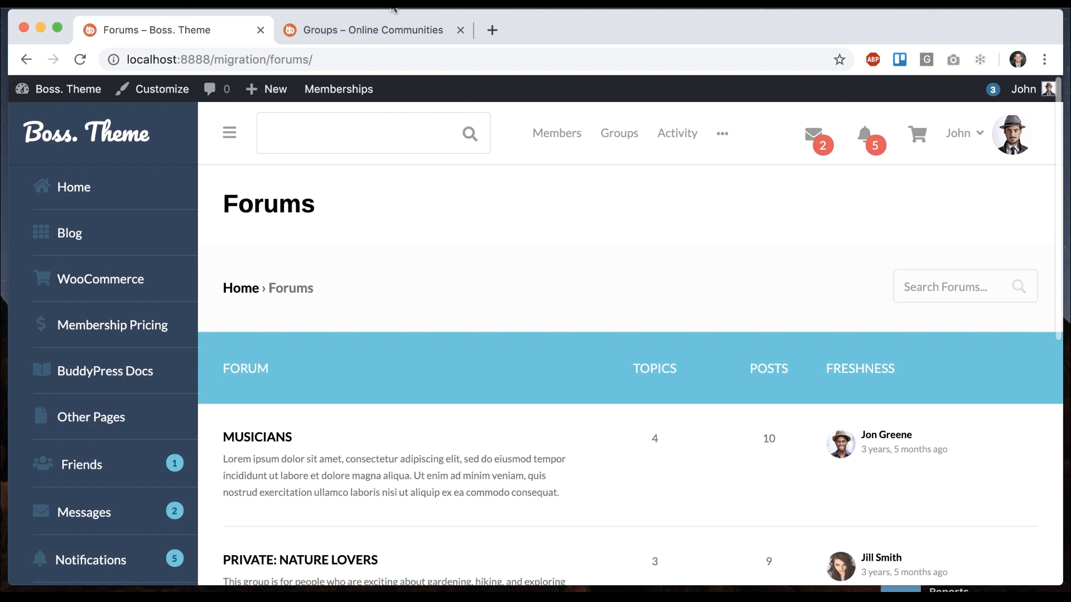
# Step: Review the Forums page on the Online Communities demo
pyautogui.click(386, 25)
pyautogui.click(514, 134)
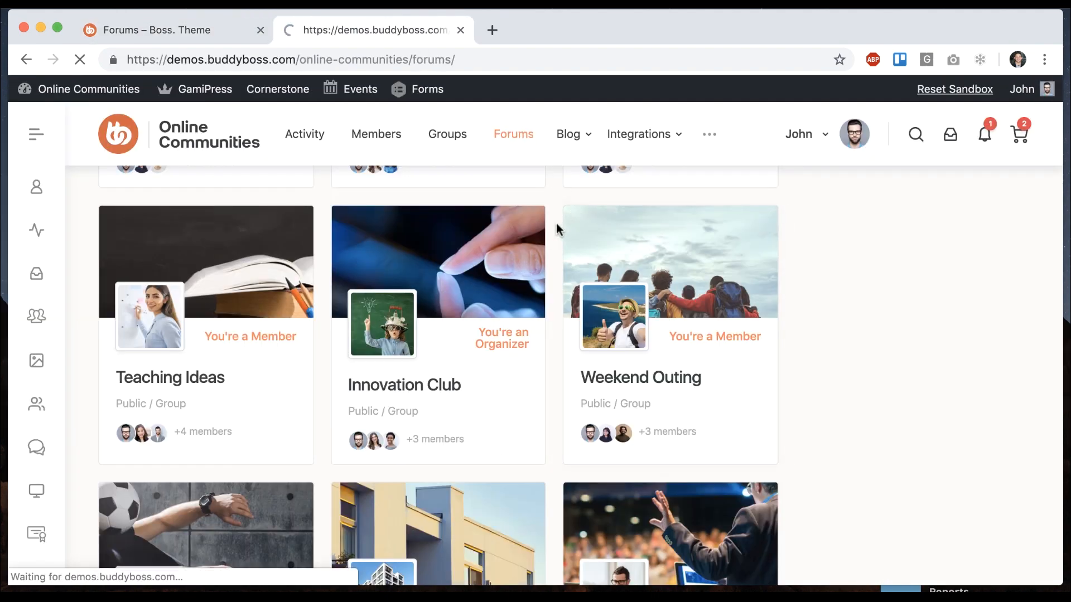
pyautogui.scroll(-10, 216, 324)
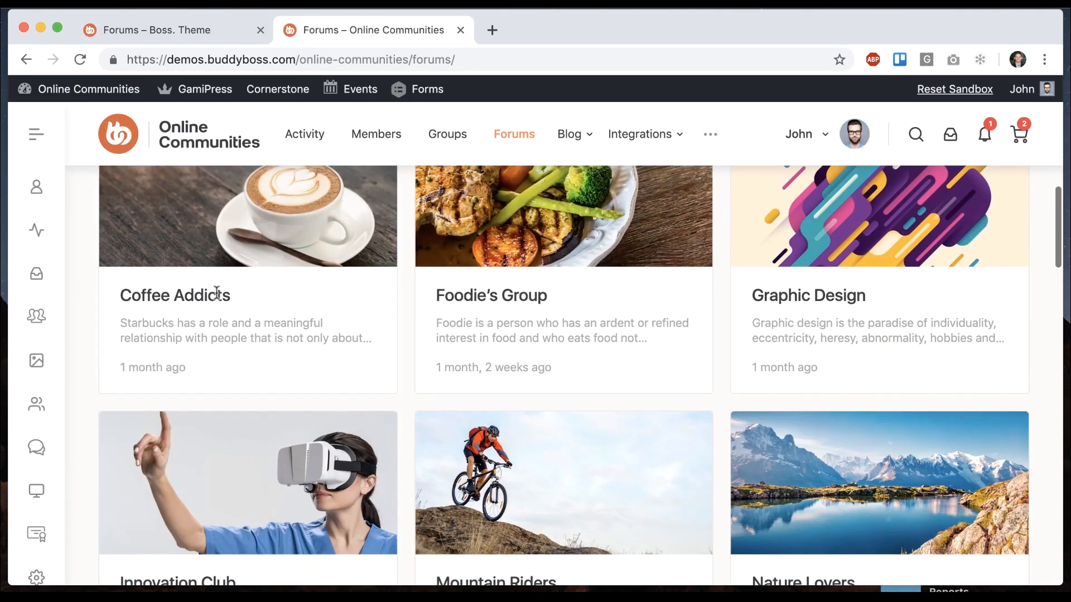
# Step: Preview the new messages on the Boss. Theme site and examine the full message inbox
pyautogui.click(182, 32)
pyautogui.moveTo(820, 139)
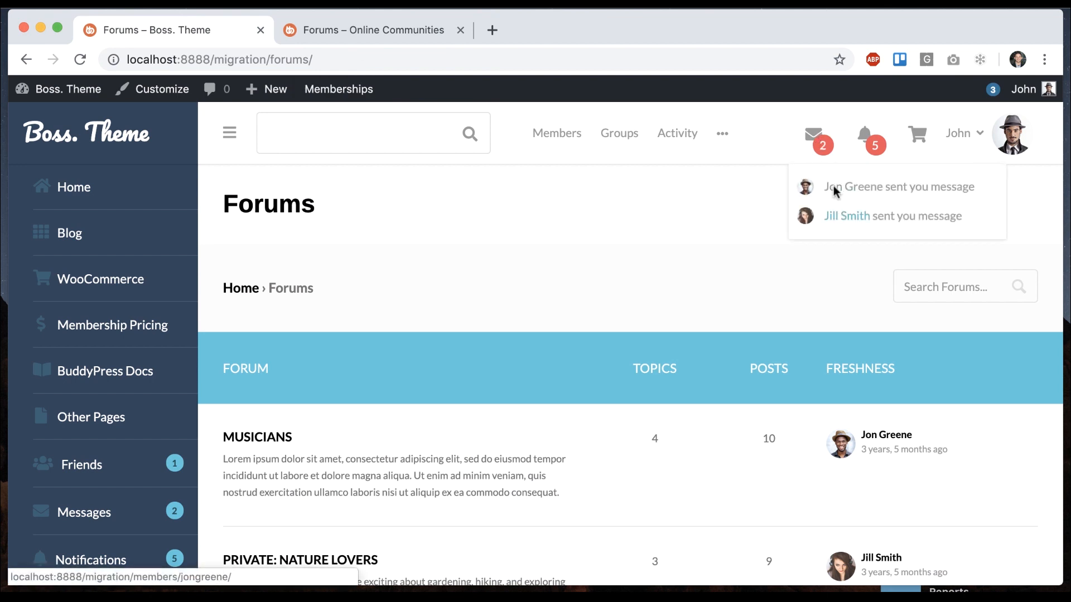
pyautogui.click(823, 146)
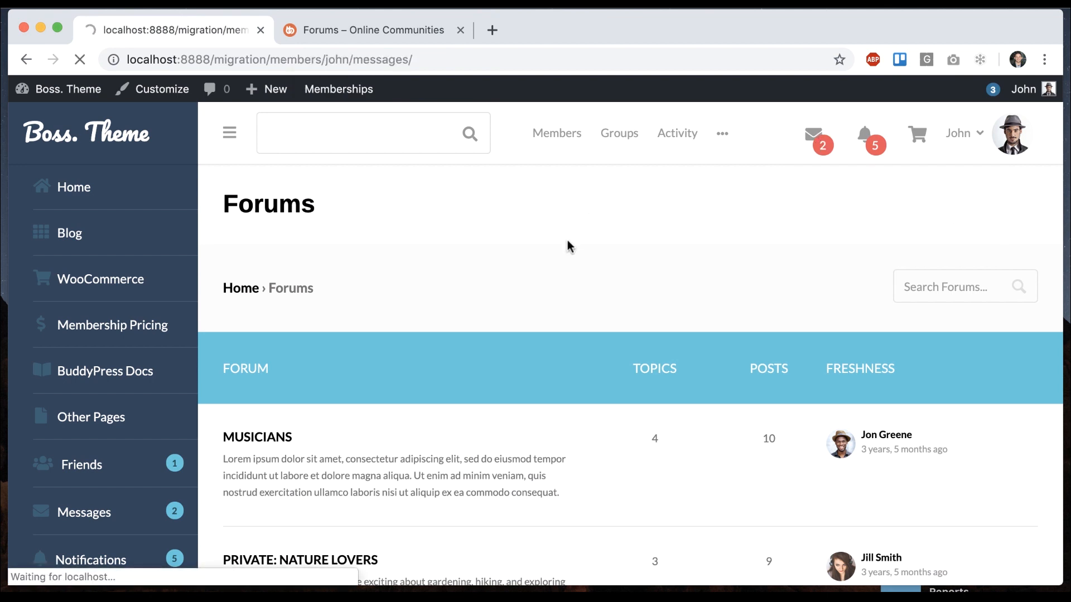
pyautogui.scroll(-10, 578, 304)
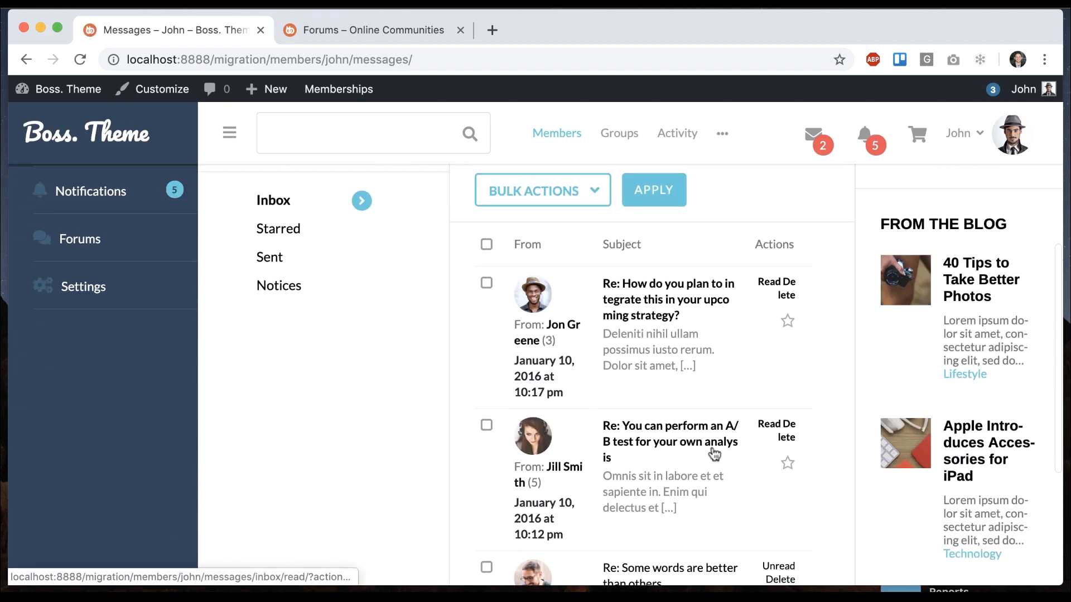
# Step: Preview the messages on the Online Communities demo, open the inbox, and read the group conversation started May 13, 2019
pyautogui.click(368, 30)
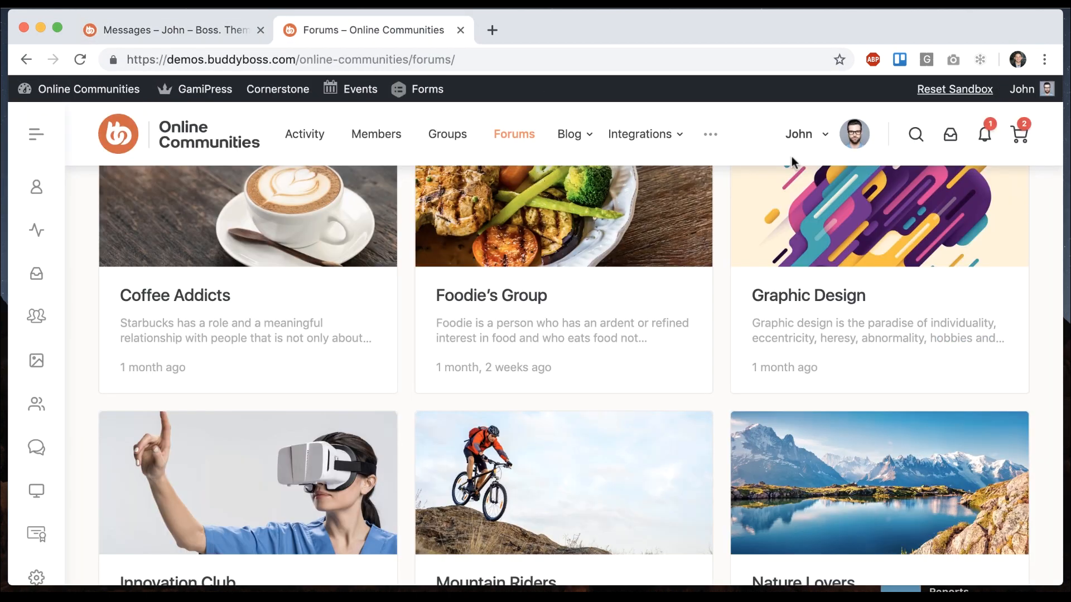
pyautogui.click(956, 145)
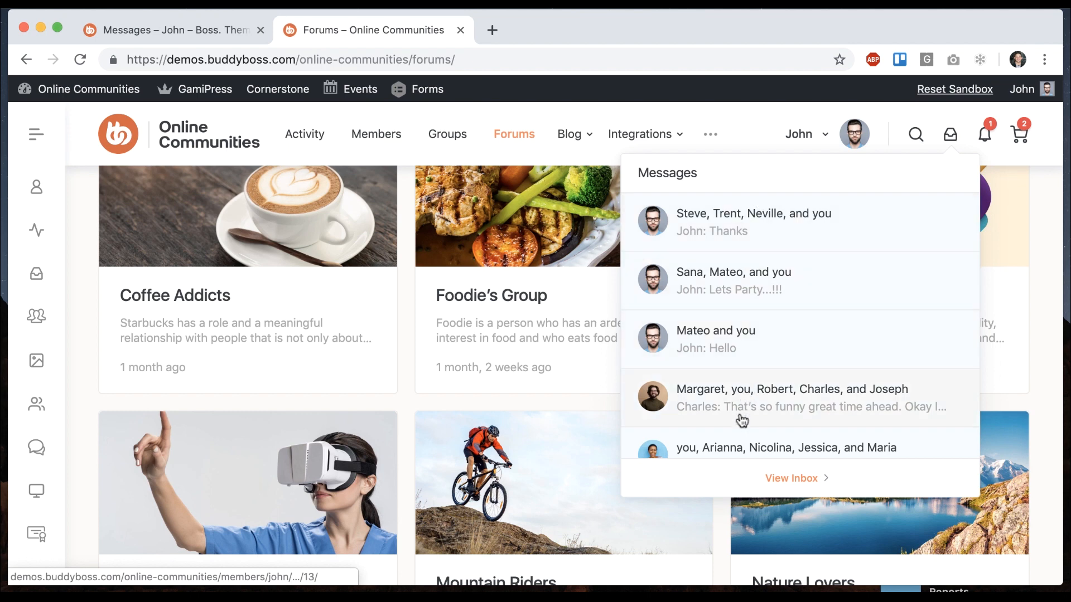
pyautogui.scroll(-3, 724, 357)
pyautogui.click(795, 479)
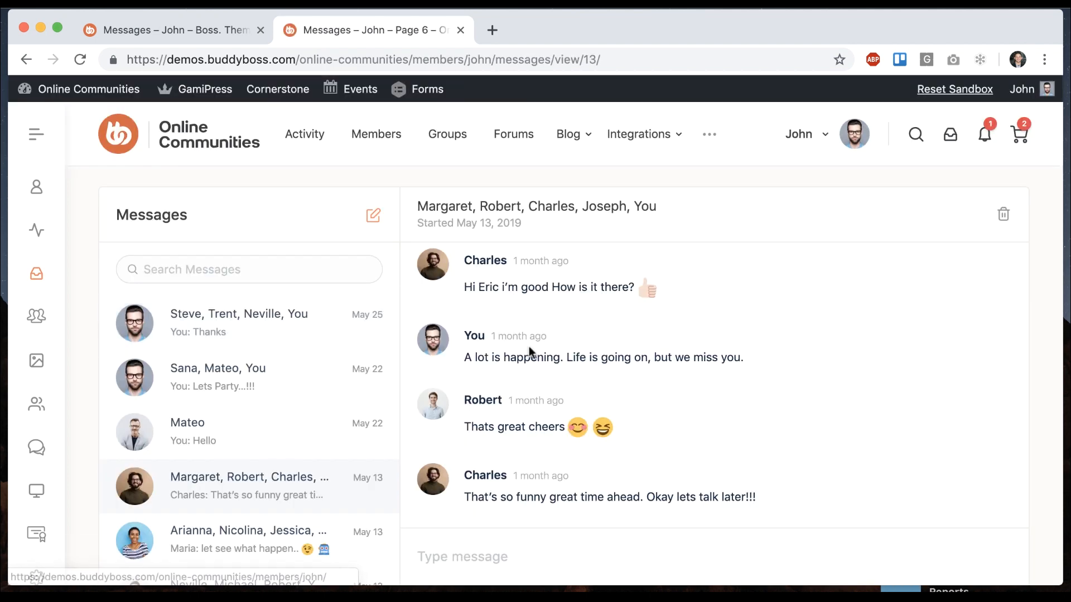
pyautogui.scroll(-3, 323, 378)
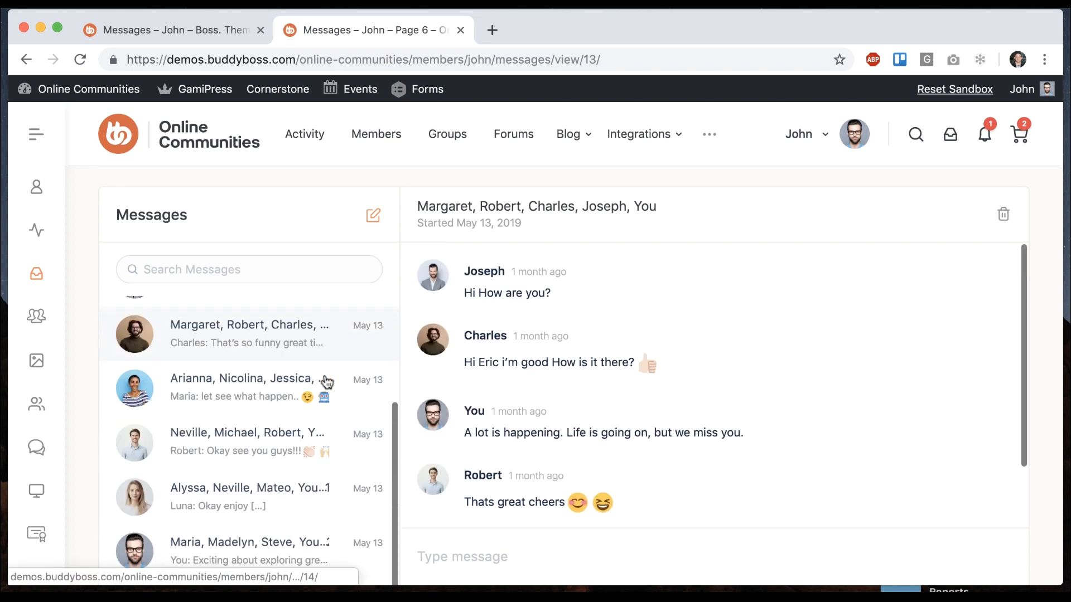
# Step: Open the new message form in the Online Communities inbox and examine its layout
pyautogui.click(373, 218)
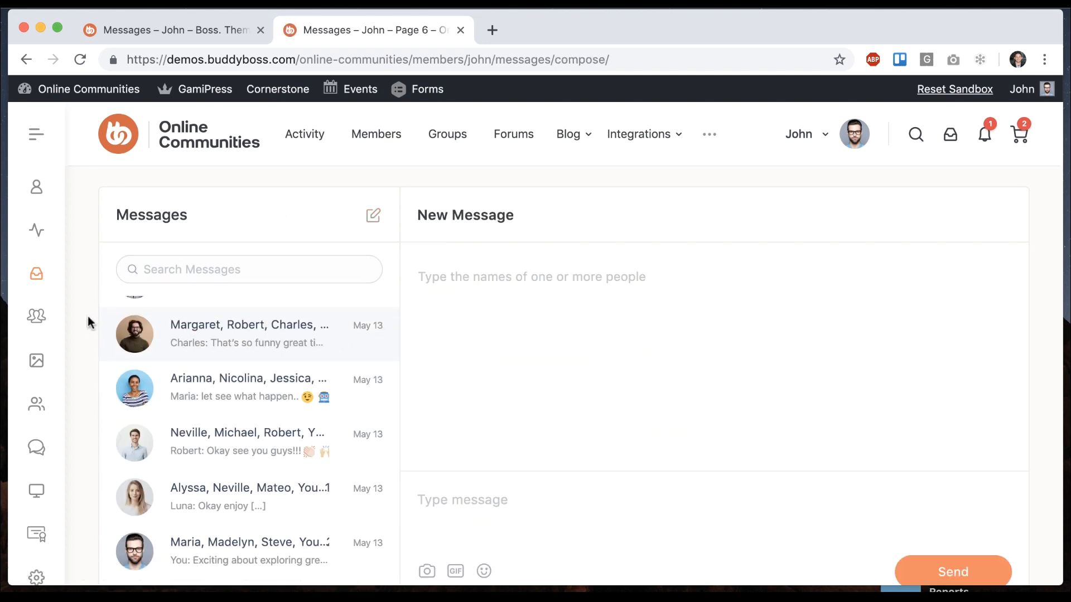
pyautogui.scroll(-4, 86, 325)
pyautogui.scroll(4, 85, 325)
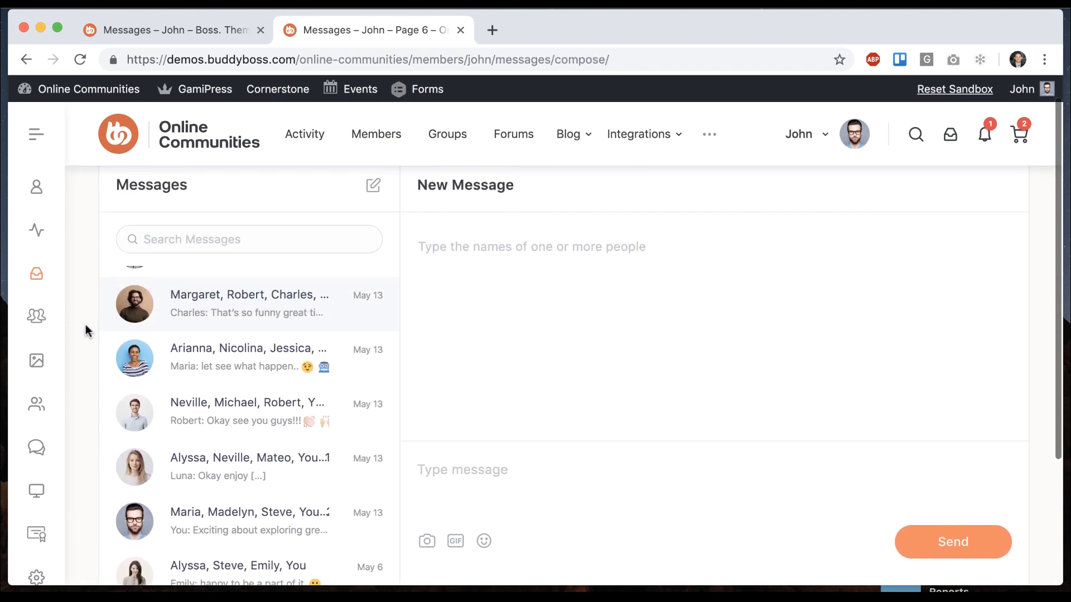
pyautogui.scroll(1, 85, 324)
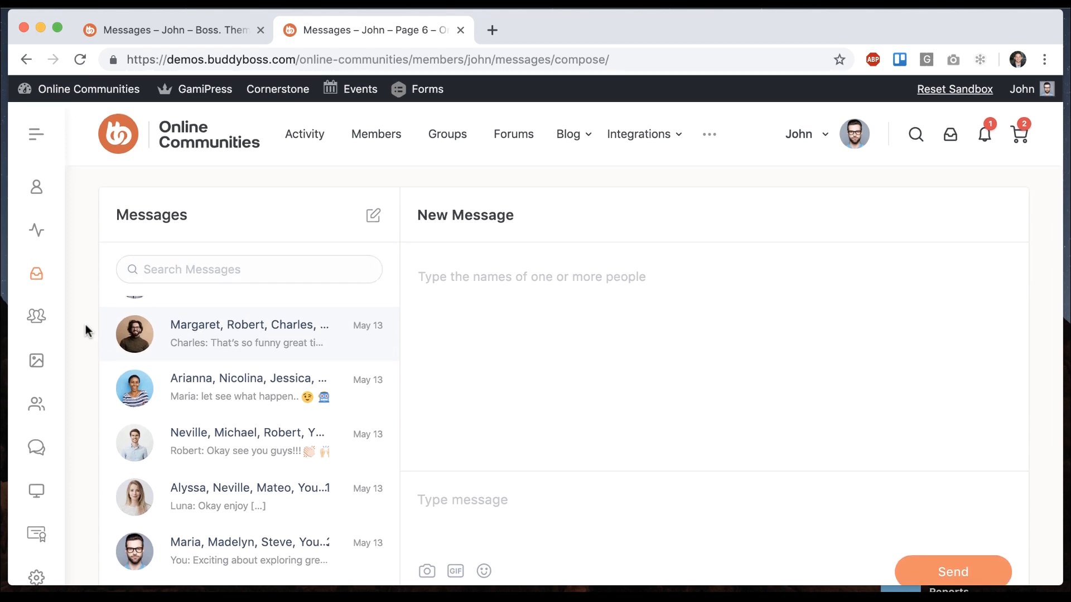
# Step: On the Boss. Theme site, view the notifications and the cart, and browse the shop's products
pyautogui.click(149, 29)
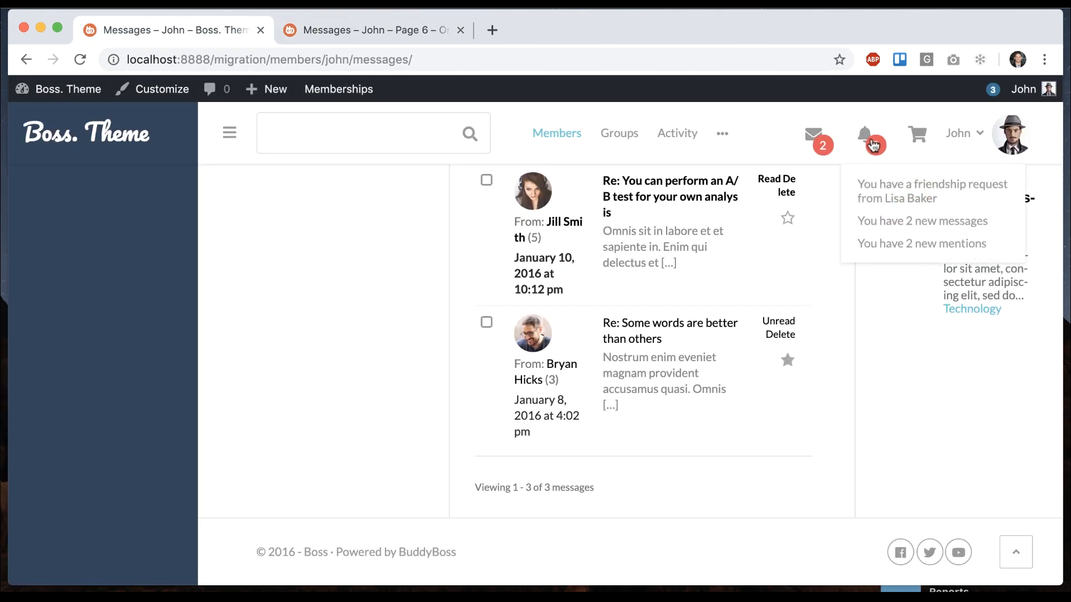
pyautogui.click(918, 144)
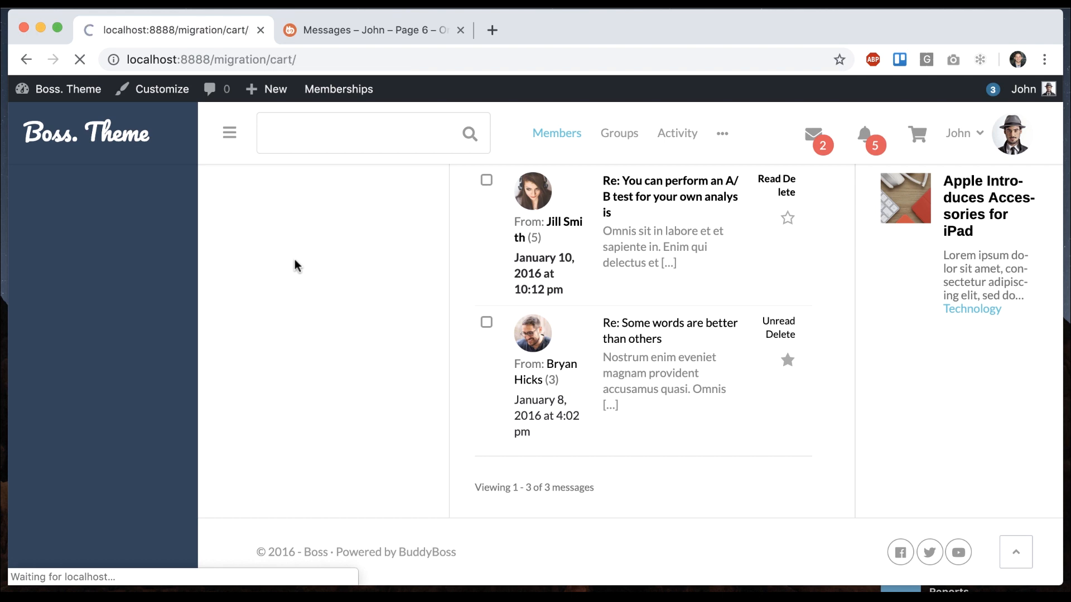
pyautogui.click(346, 323)
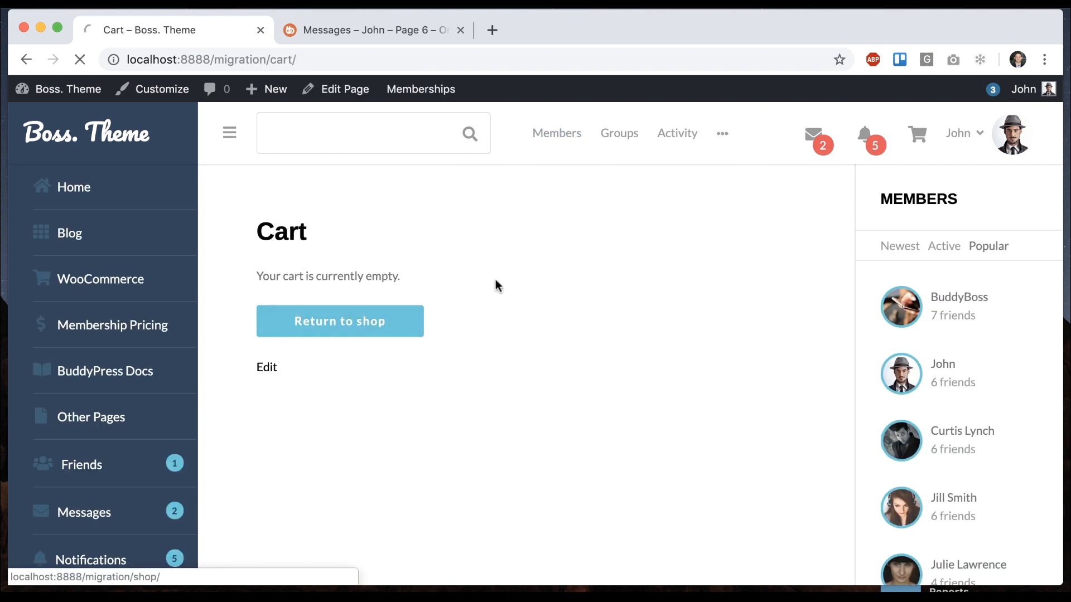
pyautogui.scroll(-5, 535, 310)
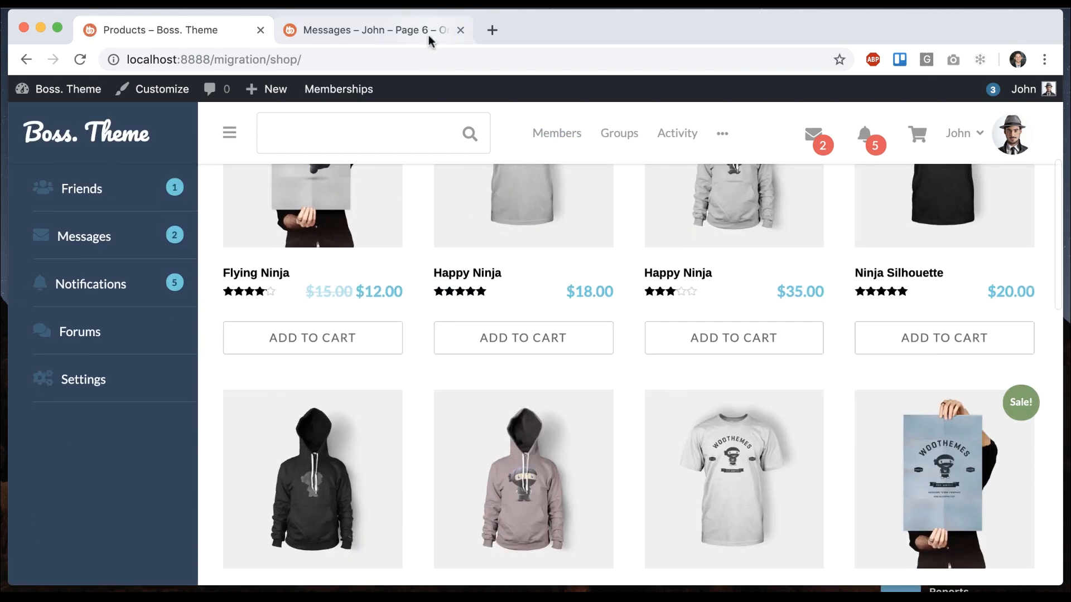
# Step: Preview the shopping cart contents on the Online Communities demo
pyautogui.click(430, 33)
pyautogui.moveTo(1018, 142)
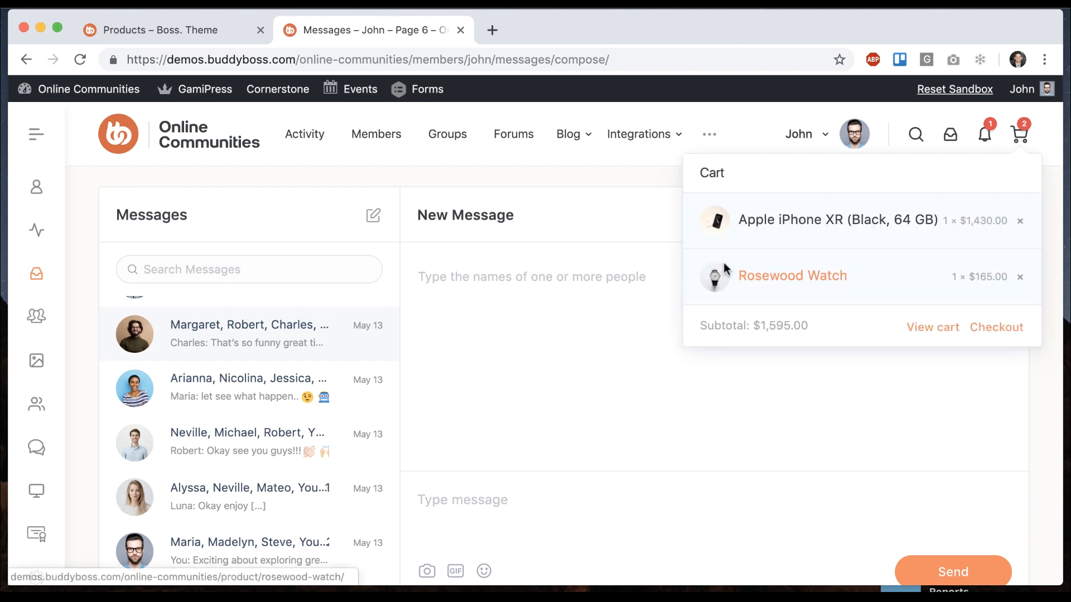
# Step: Open the checkout on the Online Communities demo and examine its billing details and order sections
pyautogui.click(990, 330)
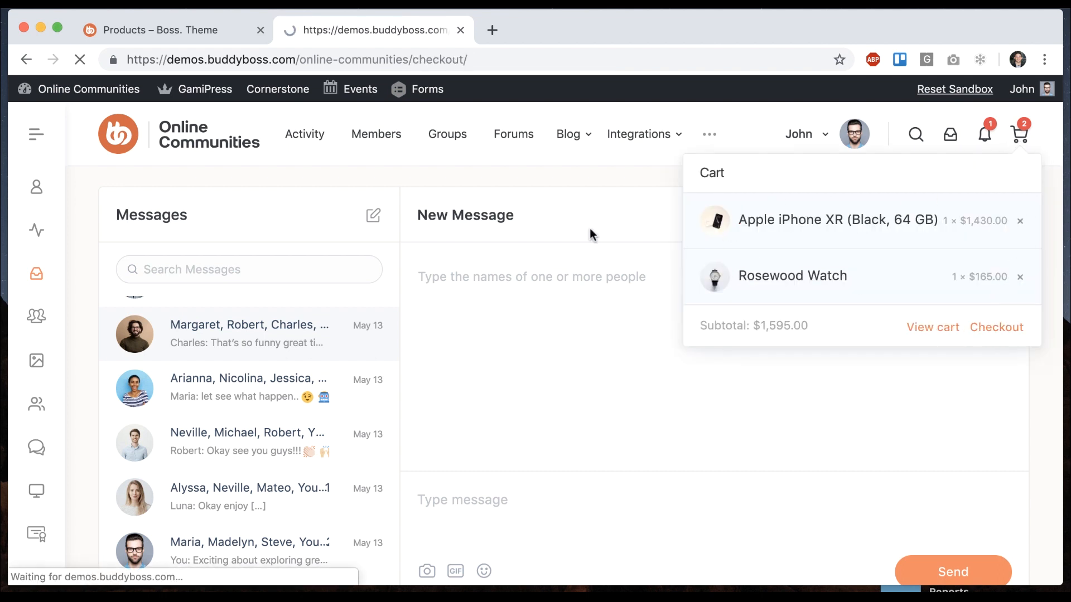
pyautogui.scroll(-3, 559, 361)
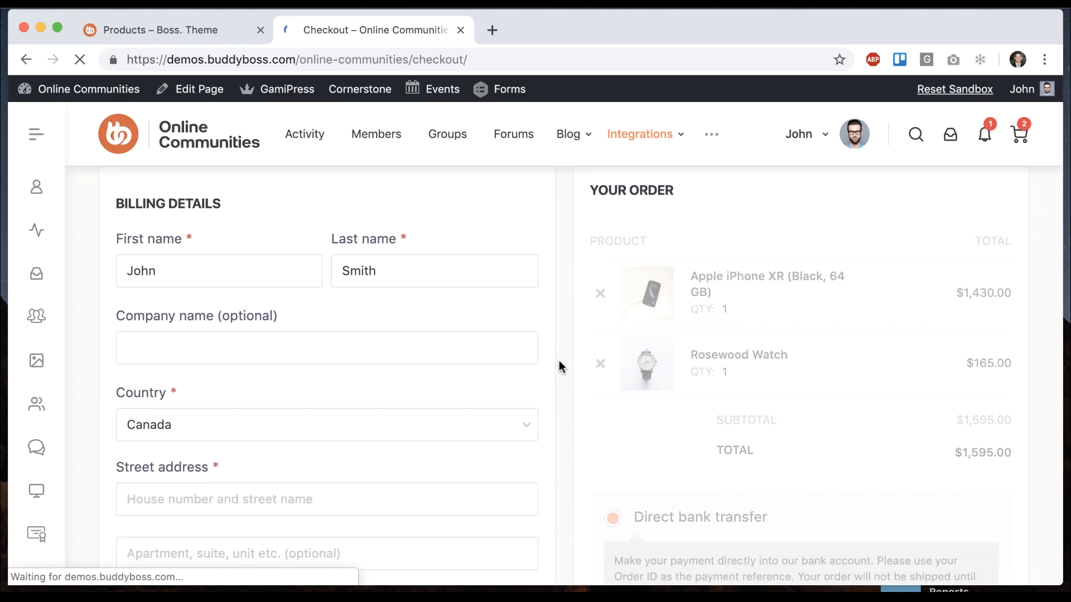
pyautogui.scroll(-10, 559, 361)
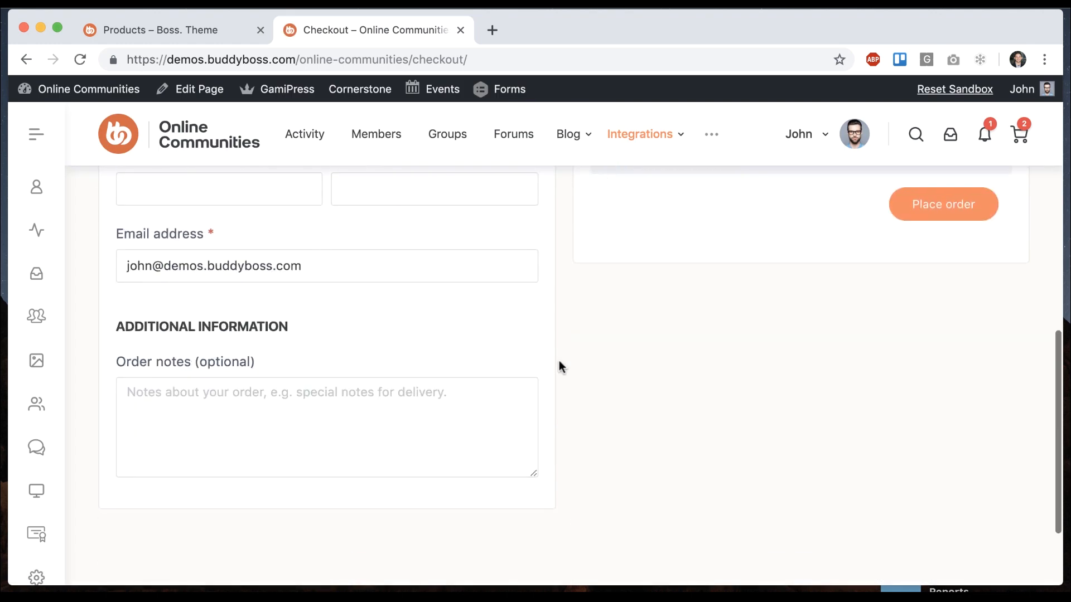
pyautogui.scroll(15, 559, 360)
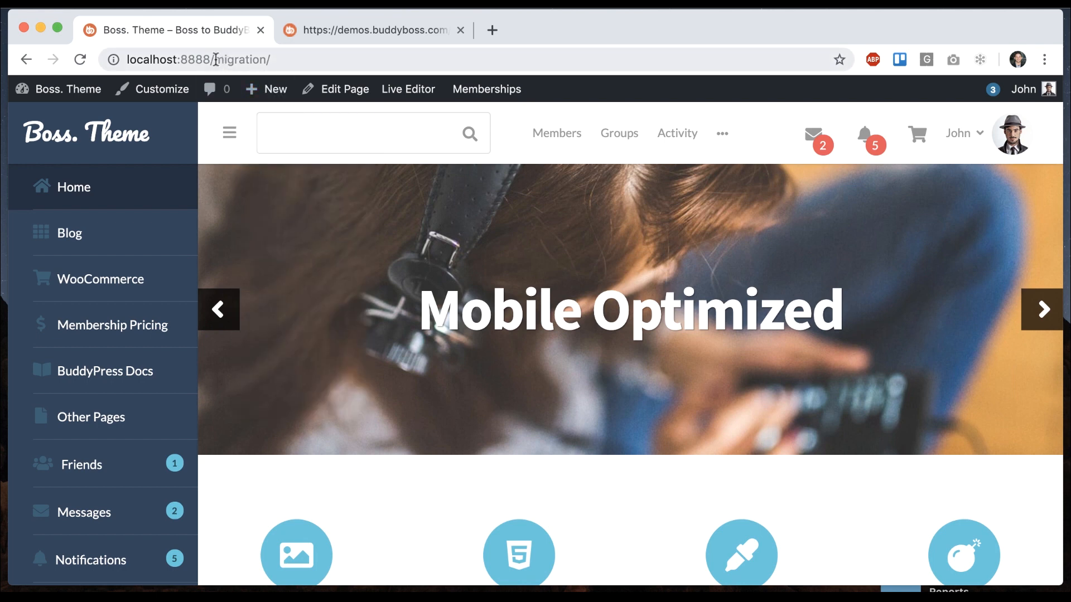
# Step: Compare the home page of the local migration copy of Boss. Theme with the hosted Boss. Theme demo
pyautogui.moveTo(216, 60); pyautogui.dragTo(279, 60)
pyautogui.click(333, 265)
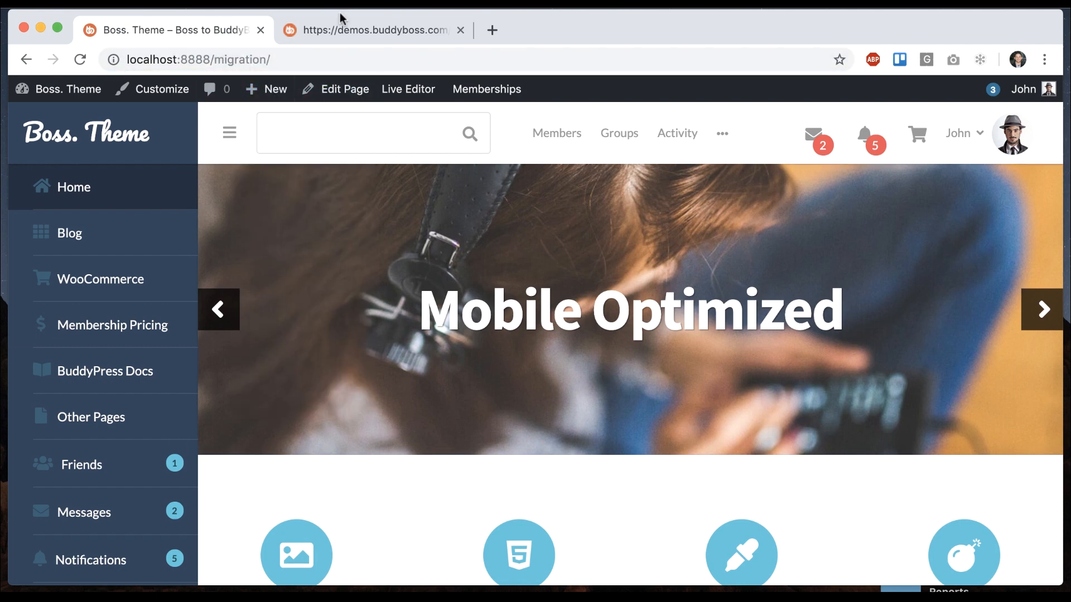
pyautogui.click(336, 28)
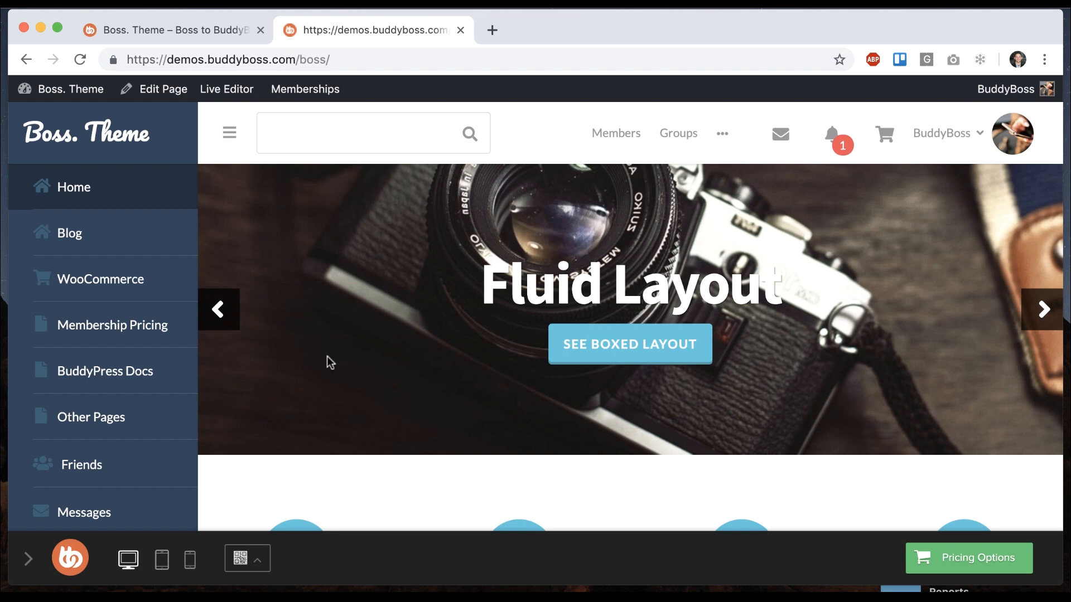
pyautogui.click(214, 34)
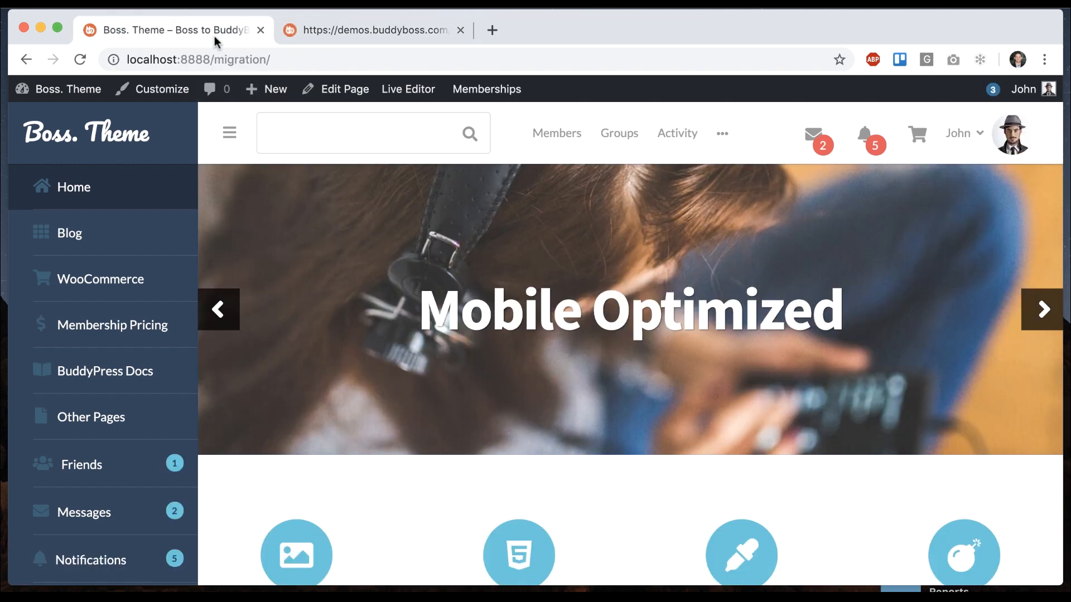
# Step: Open the local migration site's WordPress dashboard and go to its installed plugins
pyautogui.moveTo(68, 95)
pyautogui.click(39, 119)
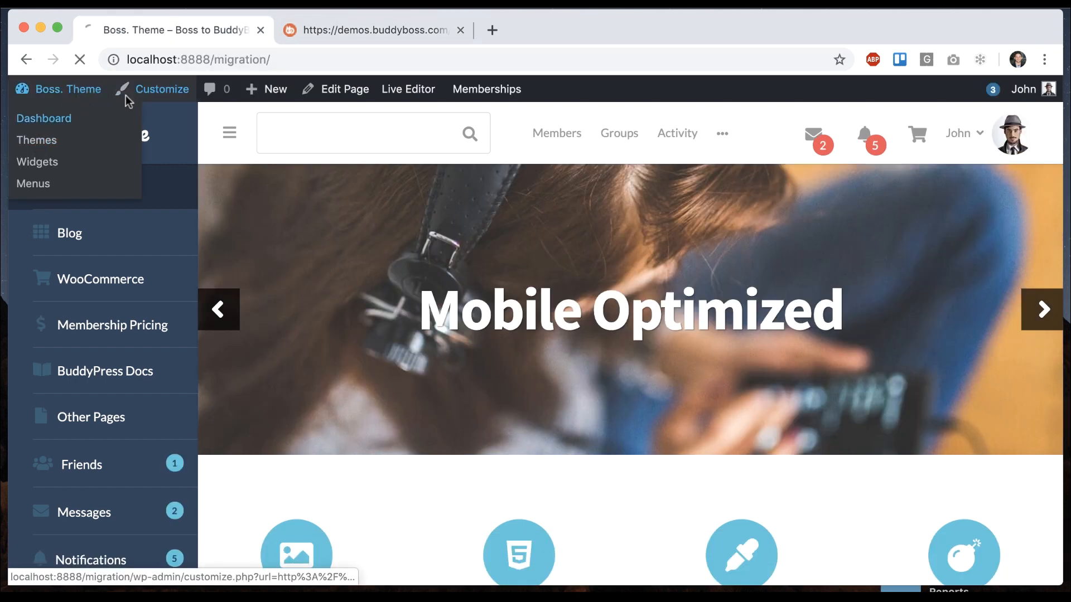
pyautogui.scroll(-6, 379, 172)
pyautogui.scroll(3, 379, 172)
pyautogui.scroll(5, 379, 173)
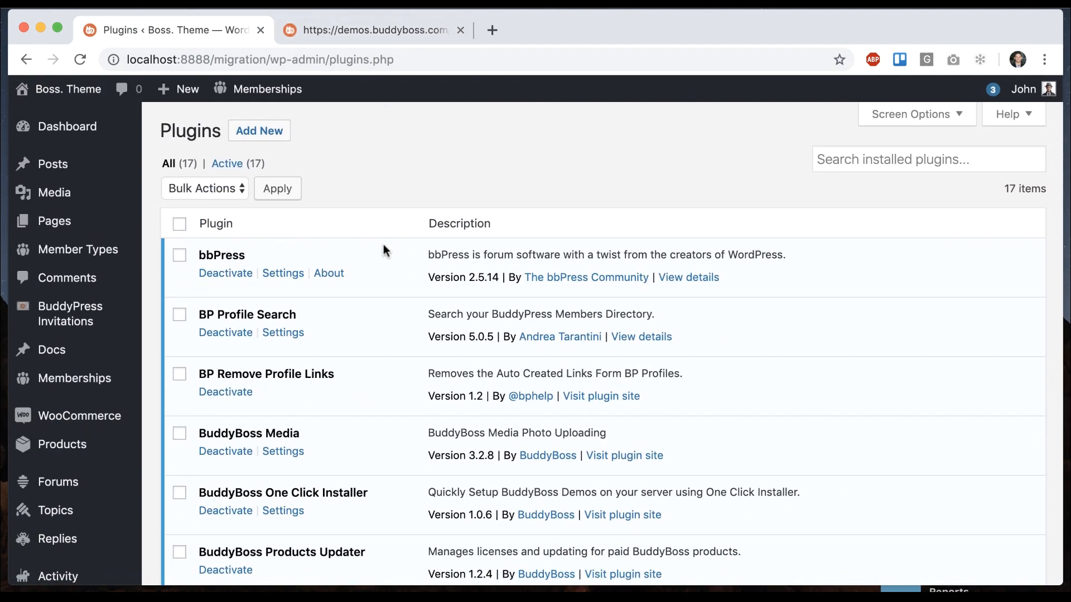
# Step: Review the full list of installed plugins on the migration site, highlighting BuddyPress Follow
pyautogui.scroll(-4, 384, 246)
pyautogui.scroll(-4, 383, 248)
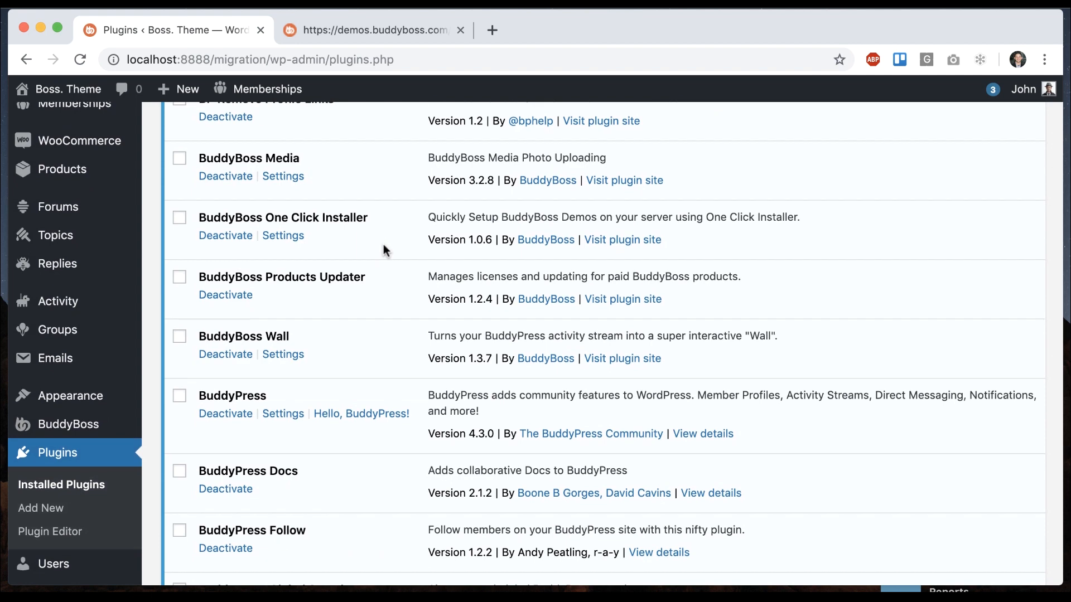
pyautogui.scroll(-3, 384, 245)
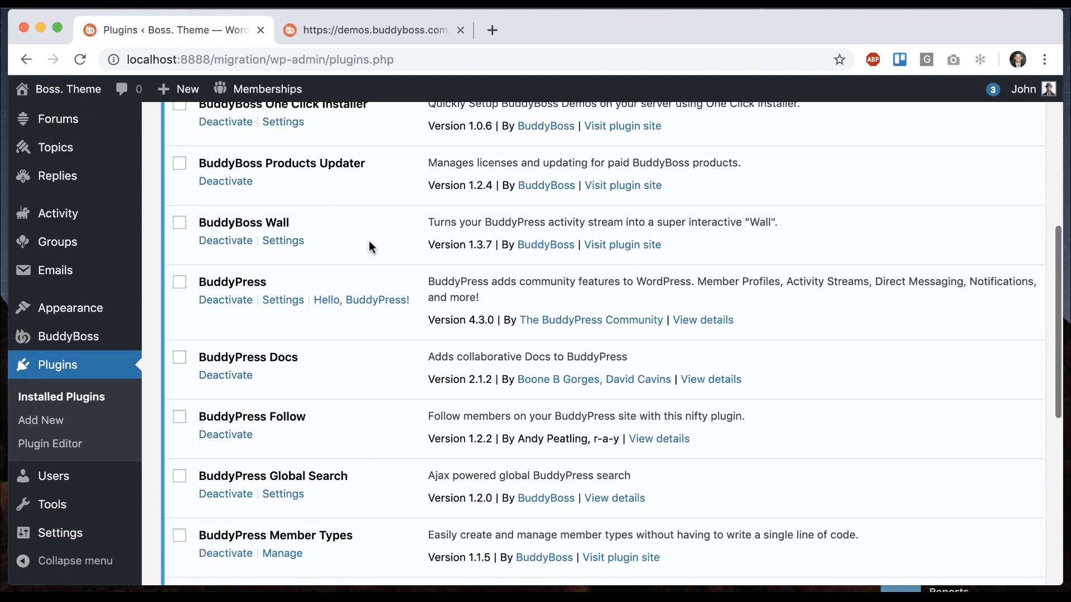
pyautogui.scroll(-4, 329, 279)
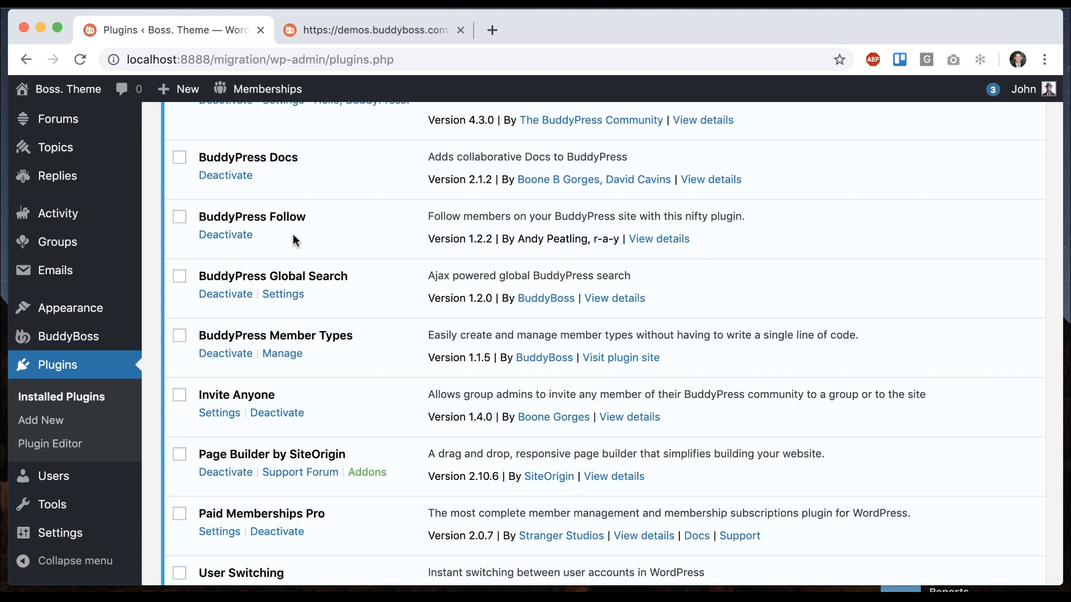
pyautogui.moveTo(202, 215); pyautogui.dragTo(304, 215)
pyautogui.click(375, 275)
pyautogui.scroll(-2, 382, 370)
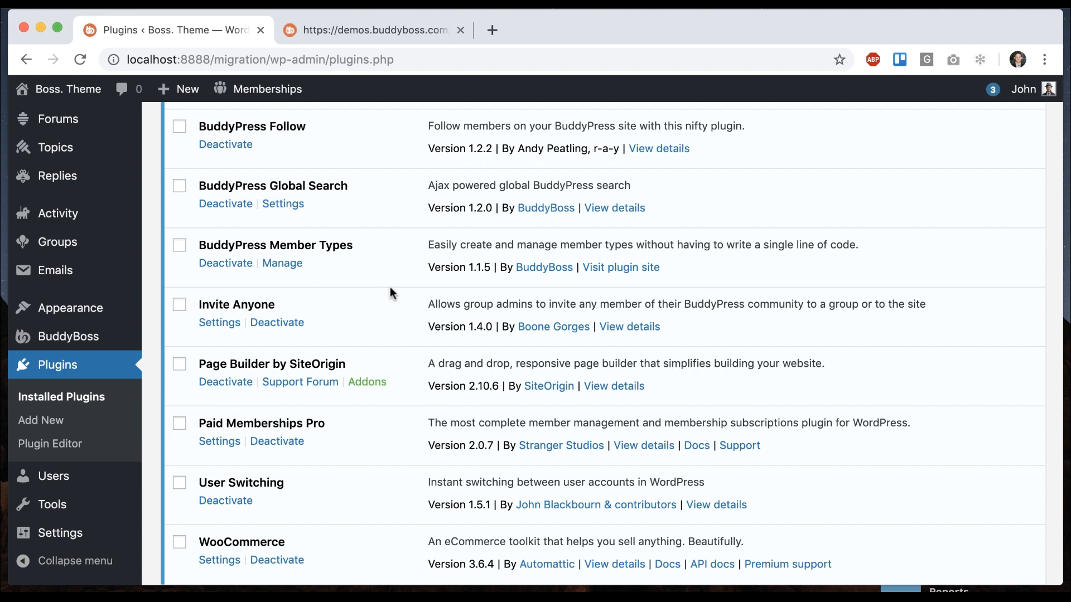
pyautogui.scroll(-5, 390, 287)
pyautogui.scroll(15, 390, 286)
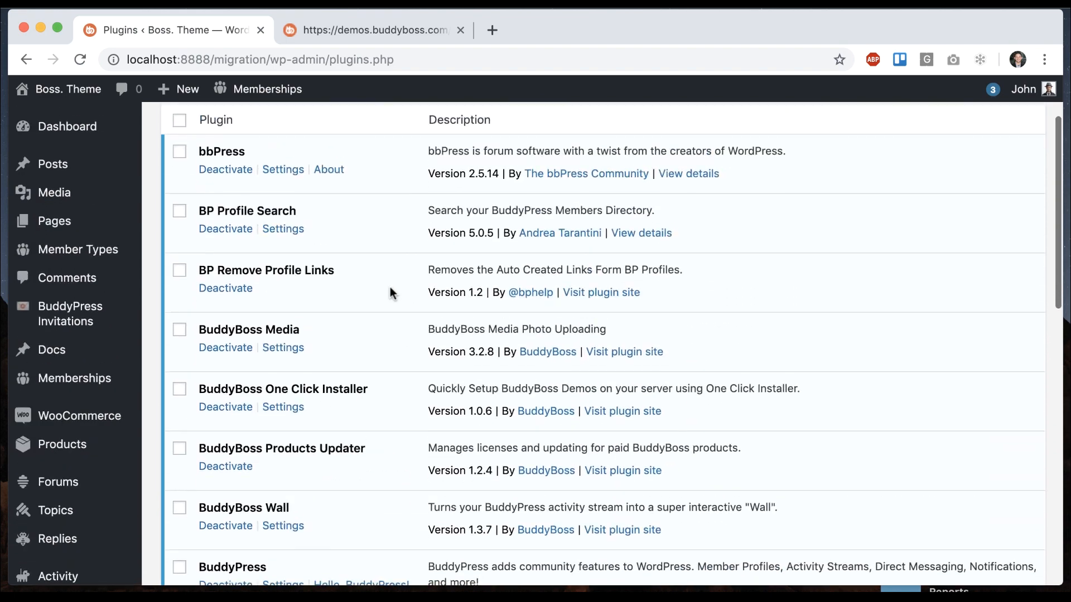
pyautogui.scroll(3, 390, 287)
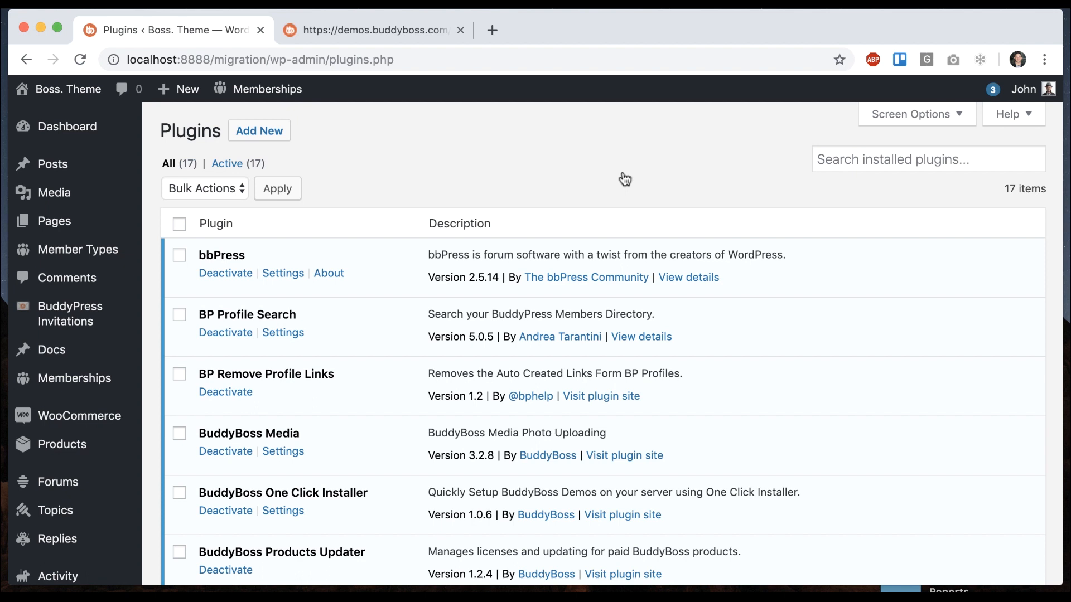
# Step: Open the migration site's front end in a separate tab and go to the Musicians group's forum
pyautogui.moveTo(62, 89)
pyautogui.keyDown('super'); pyautogui.click(39, 119); pyautogui.keyUp('super')
pyautogui.click(329, 31)
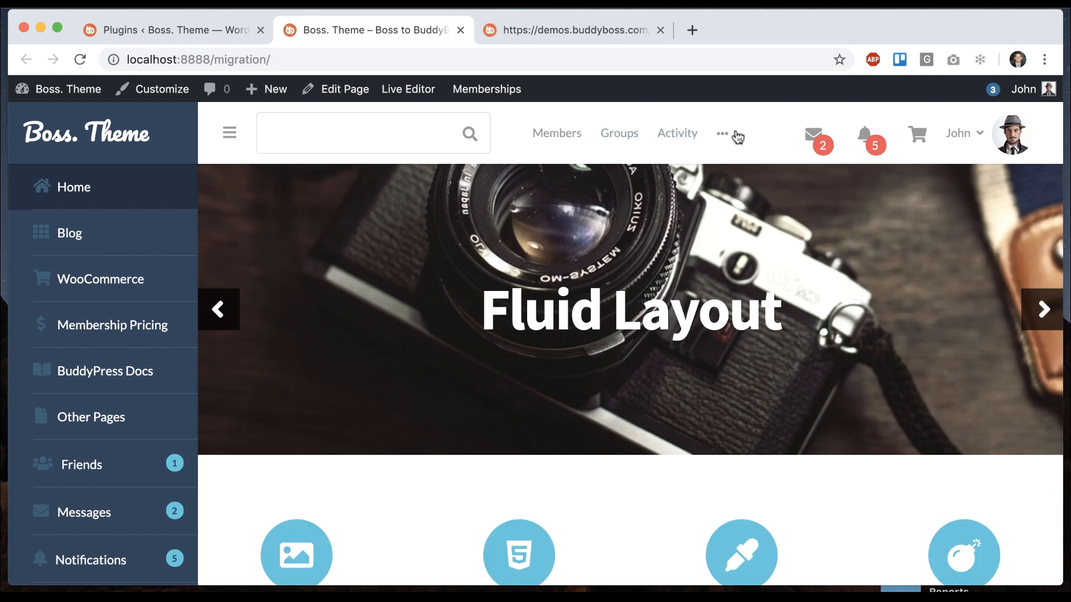
pyautogui.moveTo(729, 140)
pyautogui.click(727, 185)
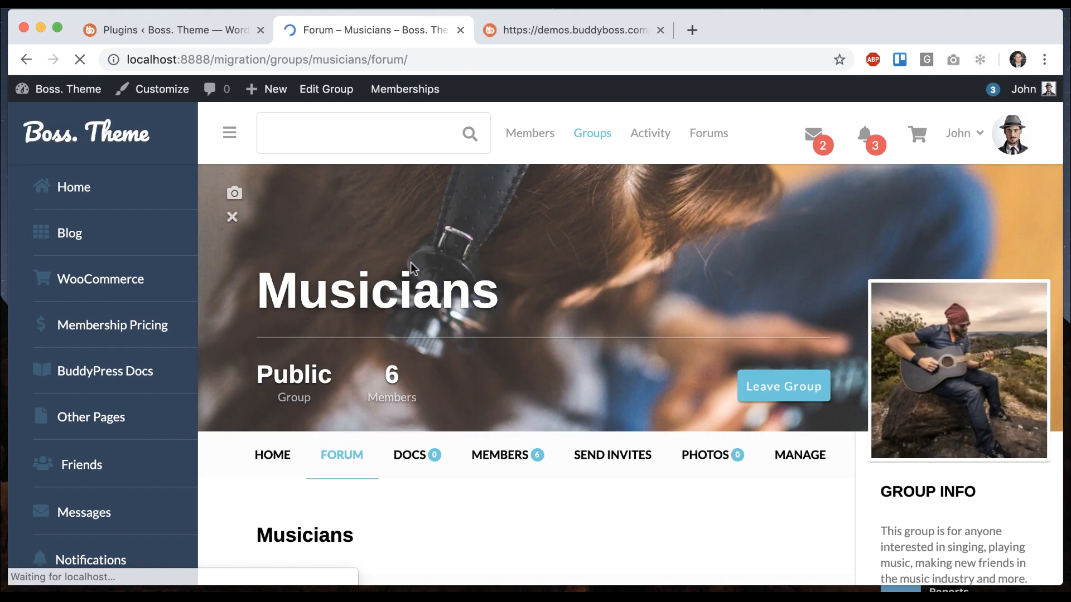
# Step: Open the New Releases Ratings Forum discussion, examine the "topic" segment of its address, and close the tab
pyautogui.scroll(-5, 361, 452)
pyautogui.click(342, 519)
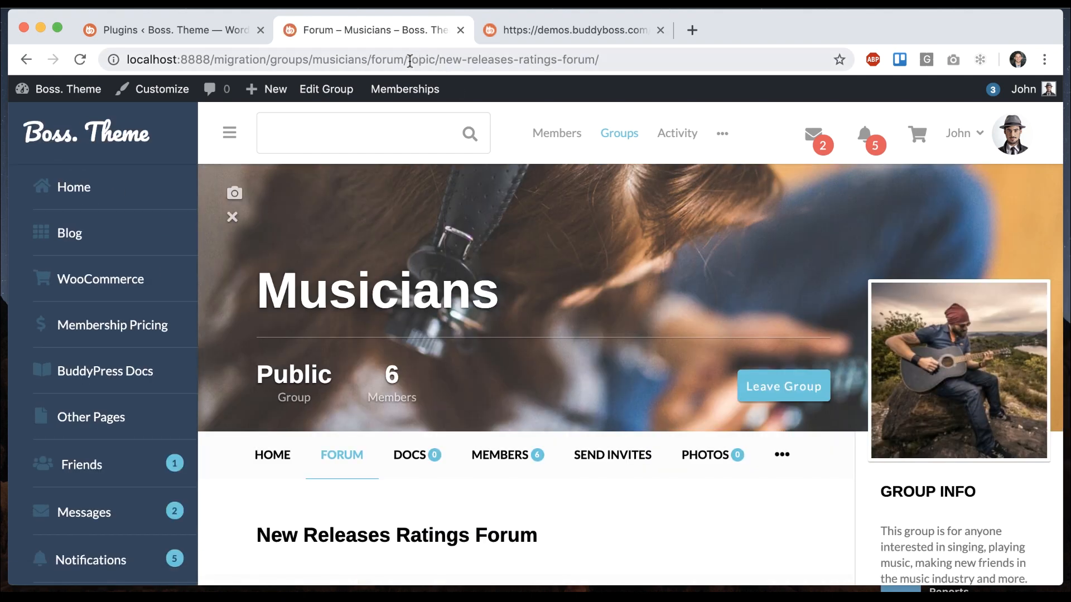
pyautogui.moveTo(409, 59); pyautogui.dragTo(436, 58)
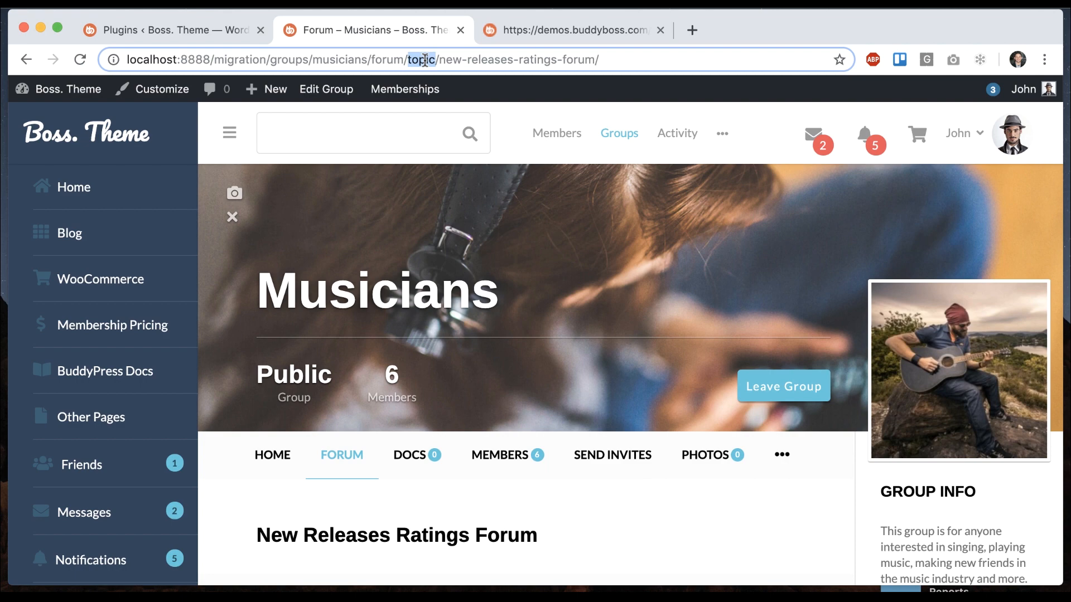
pyautogui.press('super+w')
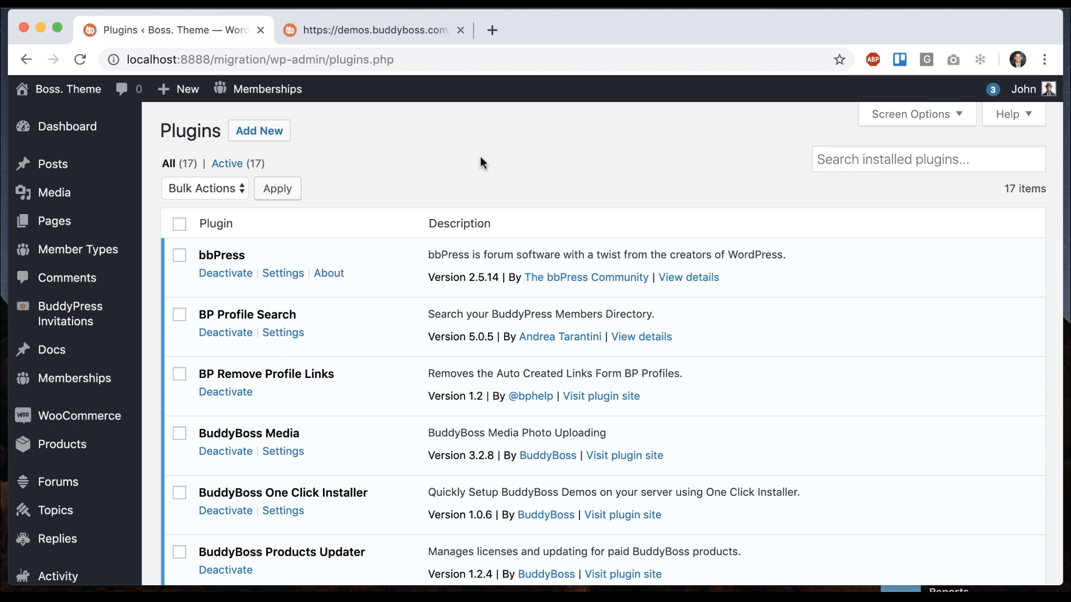
# Step: Select the bbPress, BP Profile Search, BP Remove Profile Links and BuddyBoss Media plugins in the installed plugins list
pyautogui.click(179, 255)
pyautogui.scroll(-1, 228, 251)
pyautogui.click(179, 245)
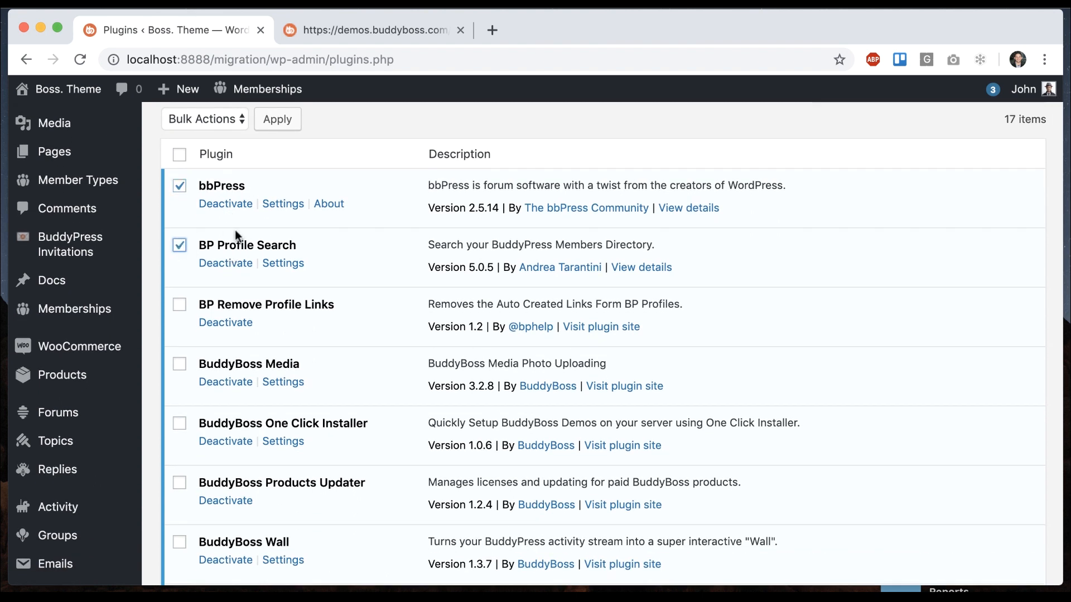
pyautogui.click(179, 304)
pyautogui.scroll(-2, 309, 310)
pyautogui.click(179, 226)
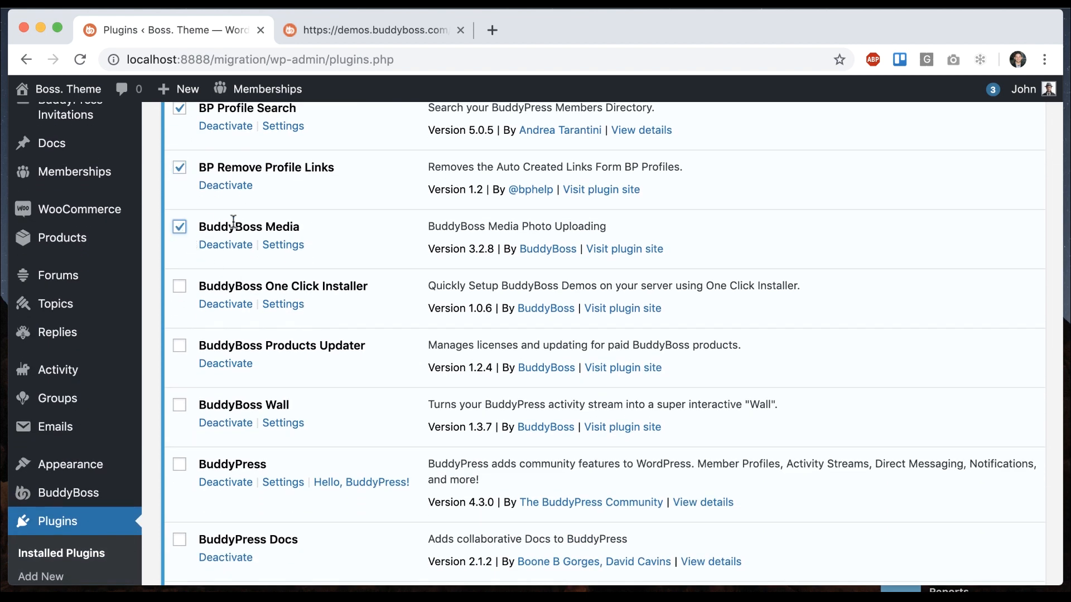
# Step: Add BuddyBoss One Click Installer, BuddyBoss Products Updater, BuddyBoss Wall and BuddyPress to the plugin selection
pyautogui.click(179, 292)
pyautogui.scroll(-2, 366, 279)
pyautogui.click(186, 232)
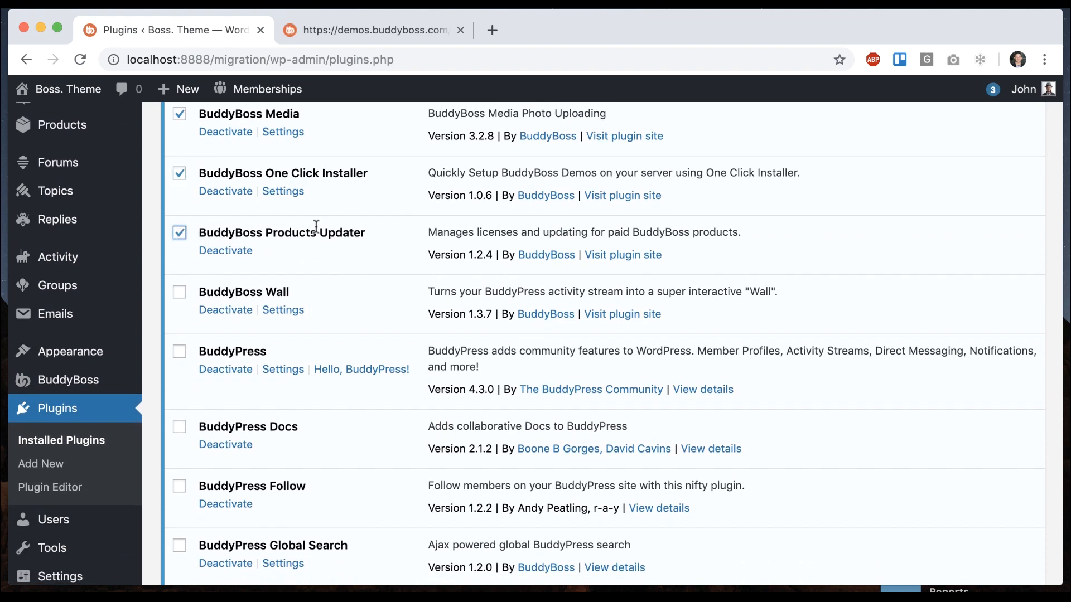
pyautogui.click(181, 293)
pyautogui.scroll(-1, 187, 287)
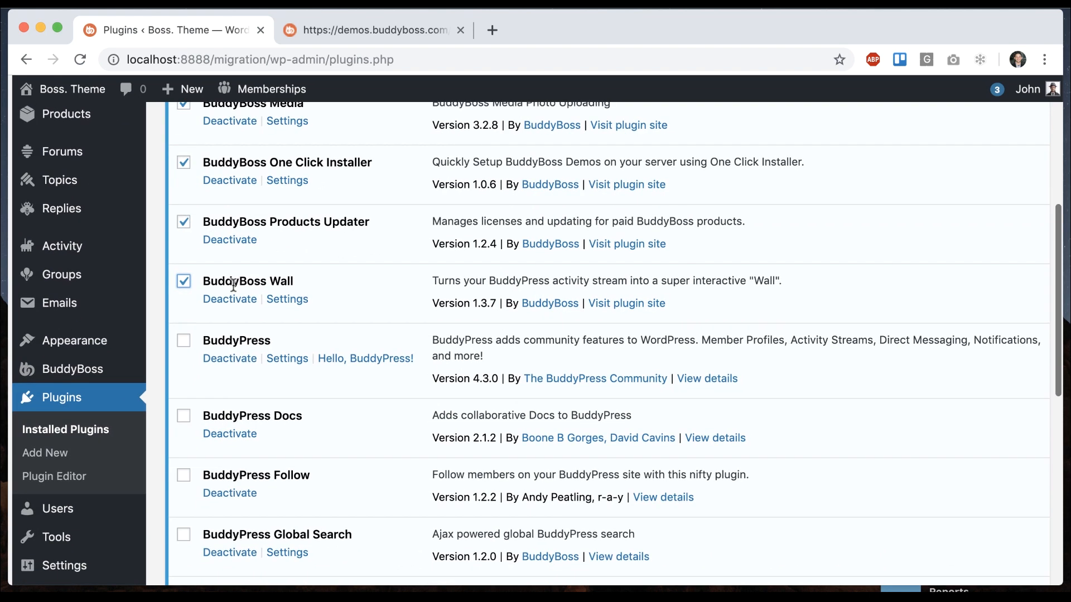
pyautogui.click(180, 341)
pyautogui.scroll(-3, 381, 288)
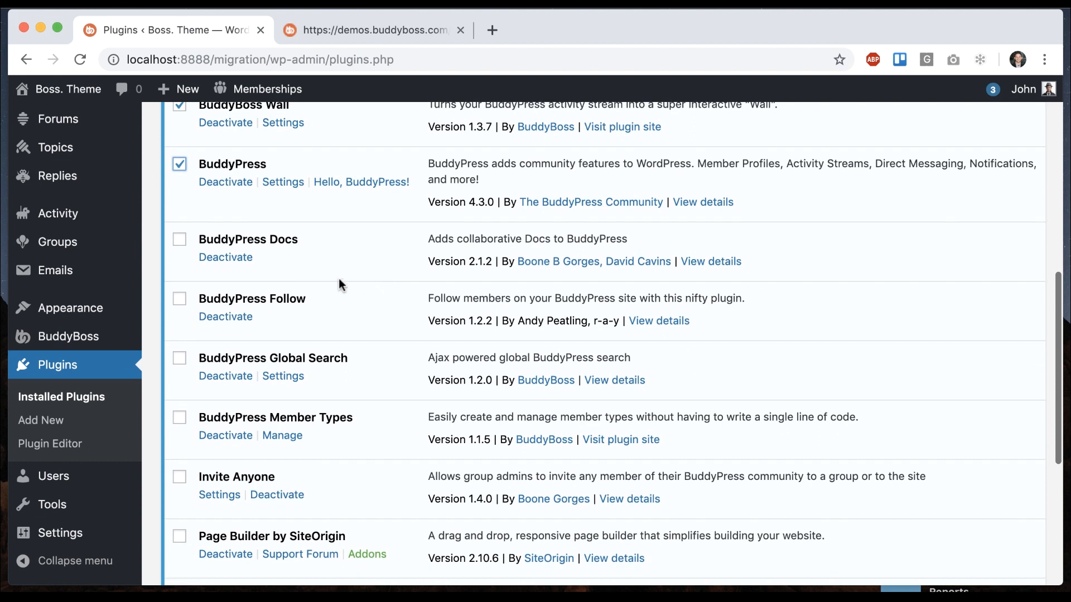
# Step: Add BuddyPress Follow, BuddyPress Global Search, BuddyPress Member Types, Invite Anyone and User Switching to the plugin selection
pyautogui.scroll(-1, 270, 233)
pyautogui.click(180, 231)
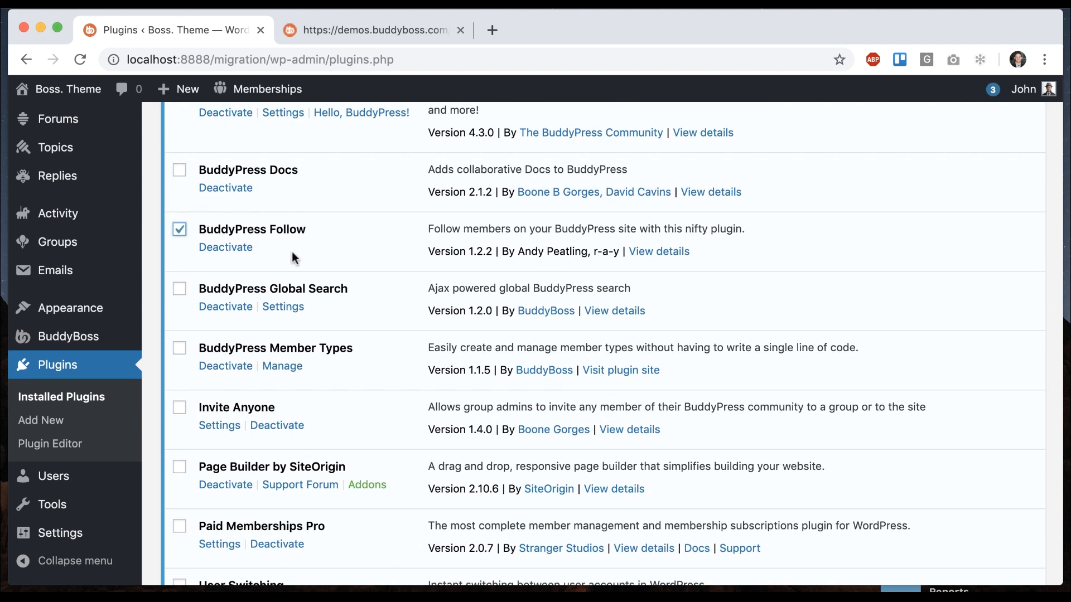
pyautogui.click(179, 288)
pyautogui.moveTo(242, 281); pyautogui.dragTo(330, 287)
pyautogui.click(179, 348)
pyautogui.scroll(-1, 337, 347)
pyautogui.scroll(-1, 337, 347)
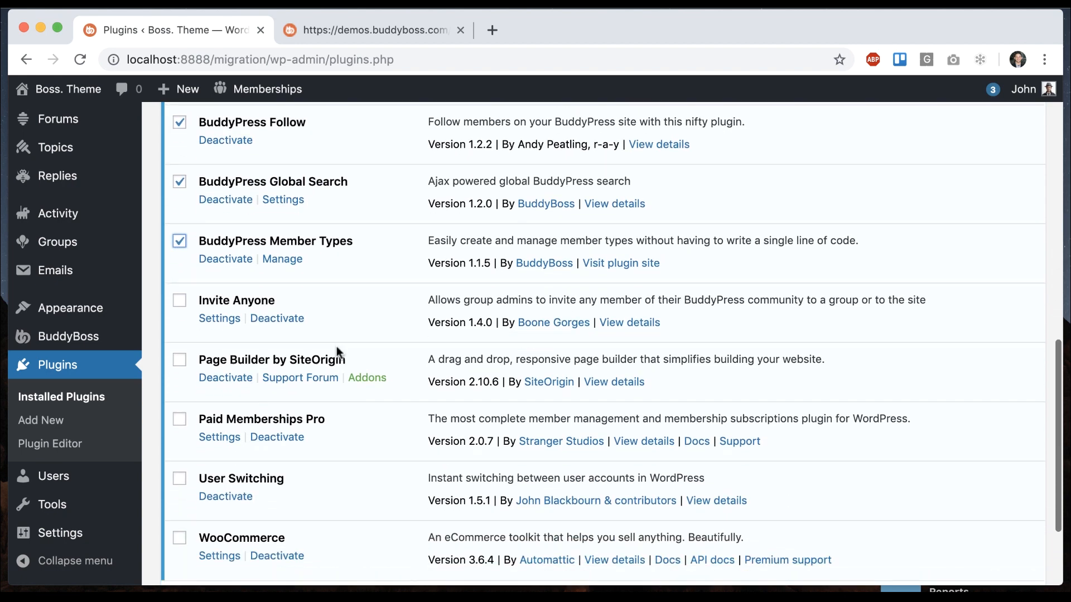
pyautogui.click(179, 301)
pyautogui.scroll(-3, 303, 286)
pyautogui.click(179, 345)
# Step: Deactivate all the selected plugins with a single bulk action
pyautogui.click(215, 504)
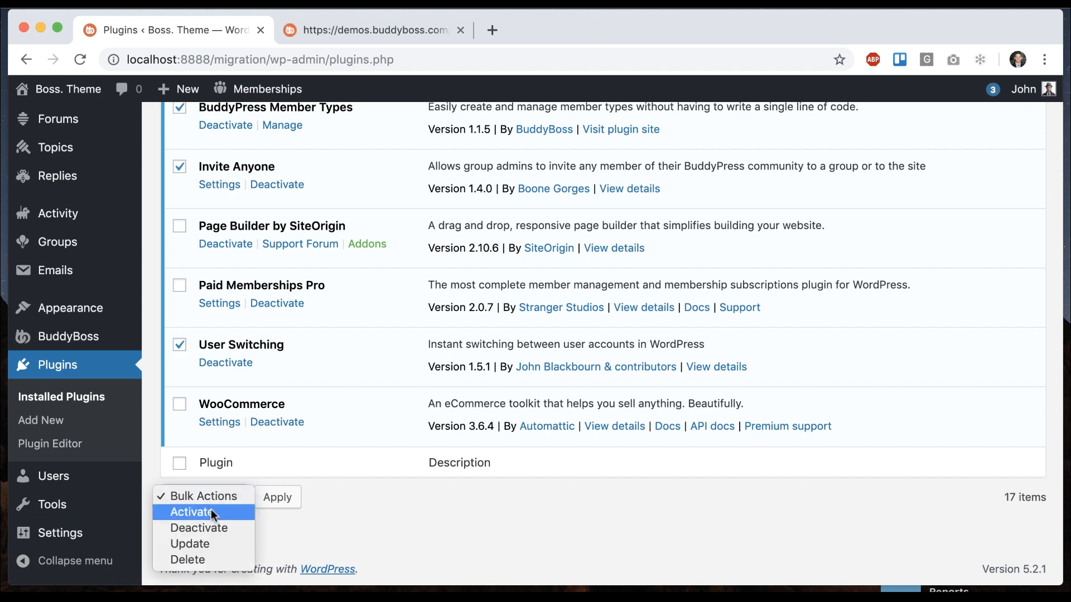
pyautogui.click(218, 528)
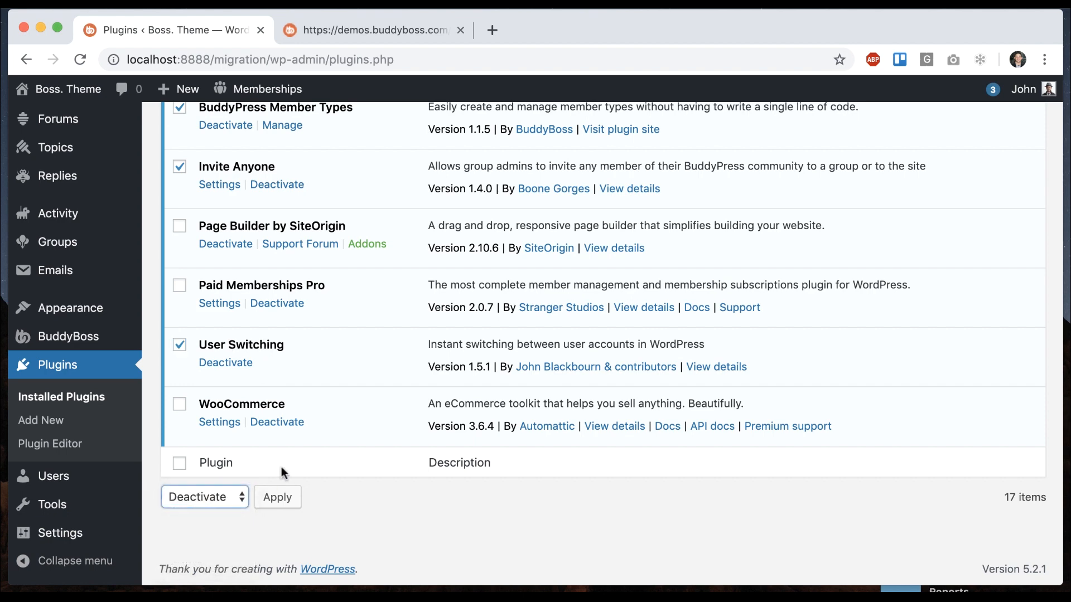
pyautogui.click(277, 499)
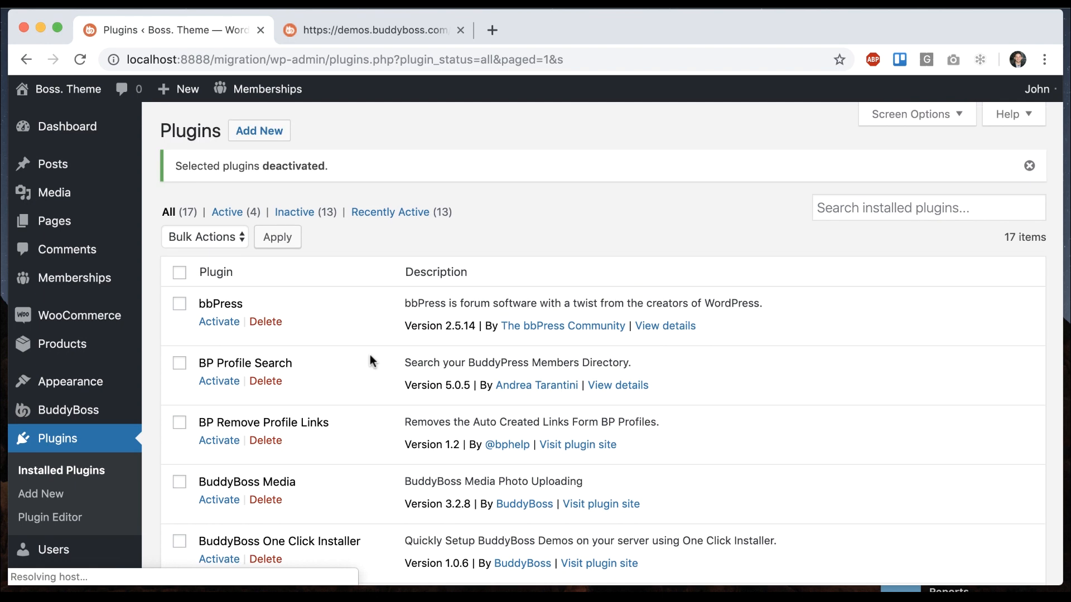
# Step: Review the installed plugins list to check which plugins are active and which are inactive
pyautogui.scroll(-10, 682, 281)
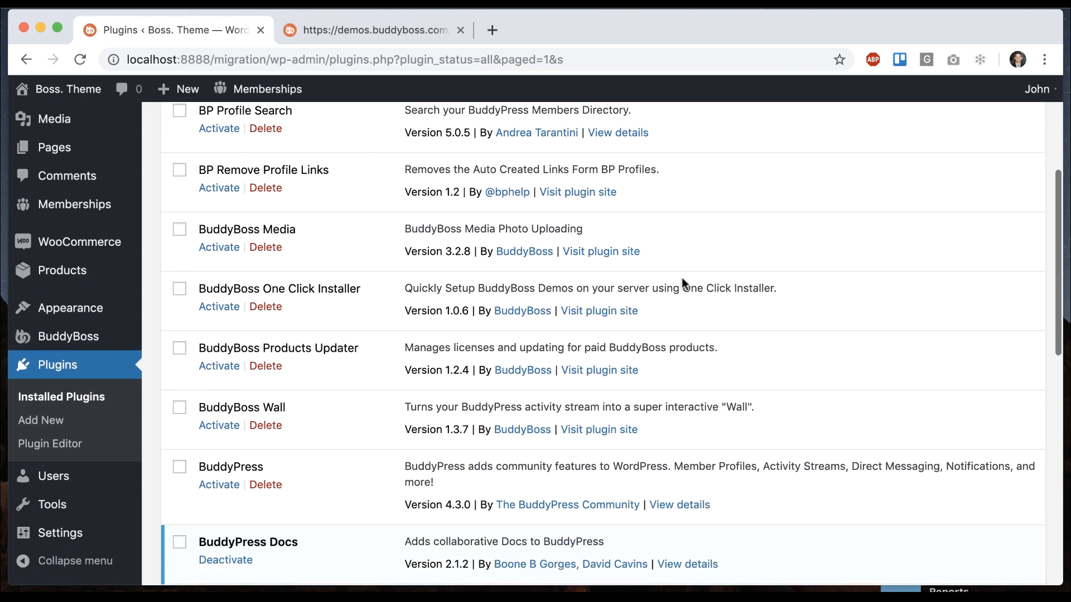
pyautogui.scroll(6, 682, 276)
pyautogui.scroll(6, 681, 277)
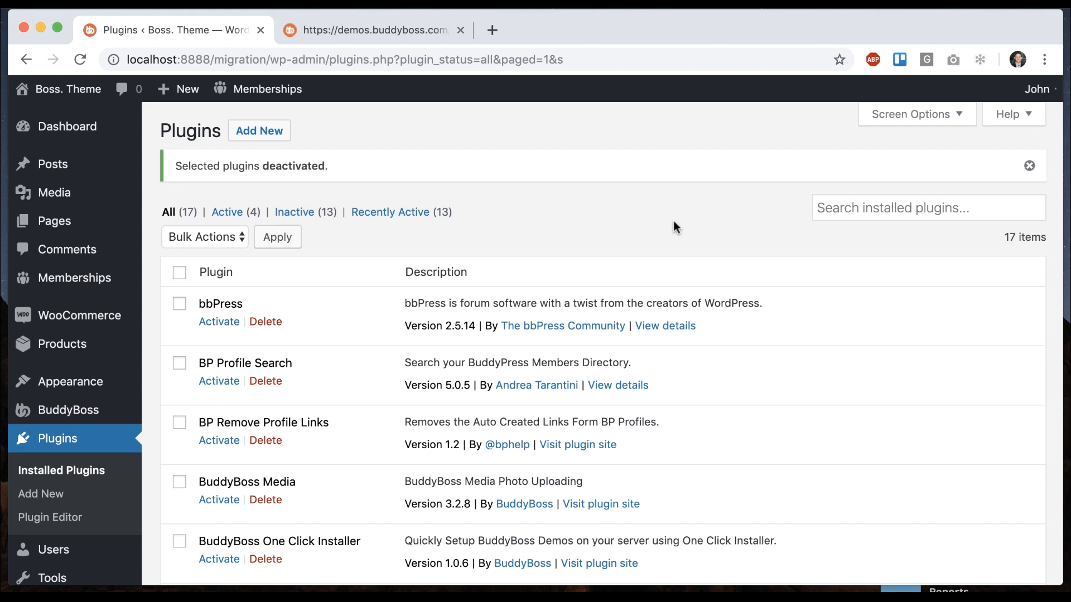
pyautogui.scroll(-7, 674, 222)
pyautogui.scroll(-5, 674, 222)
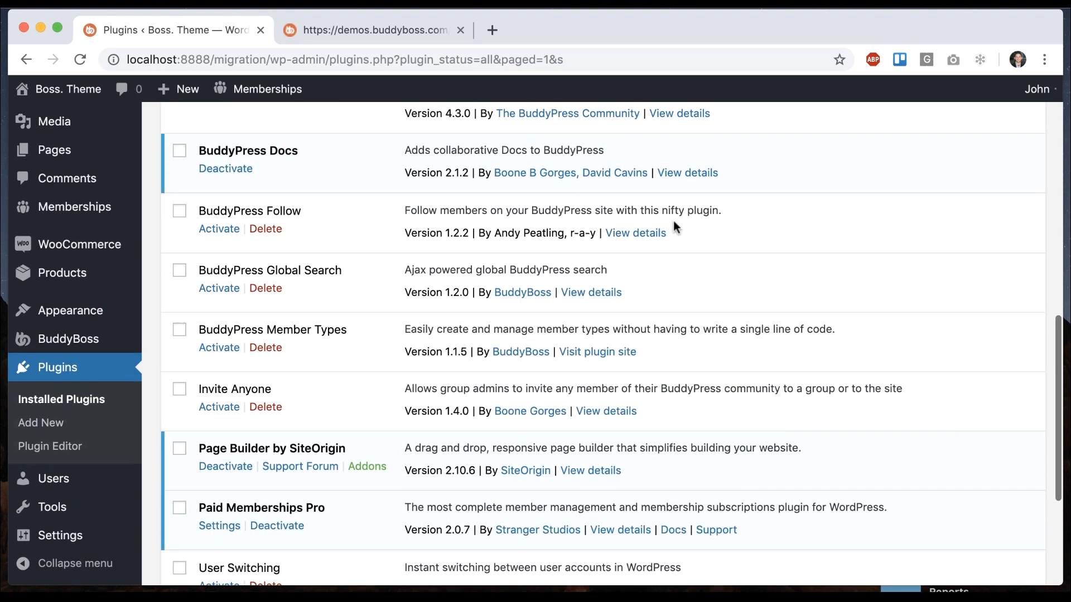
pyautogui.scroll(10, 674, 220)
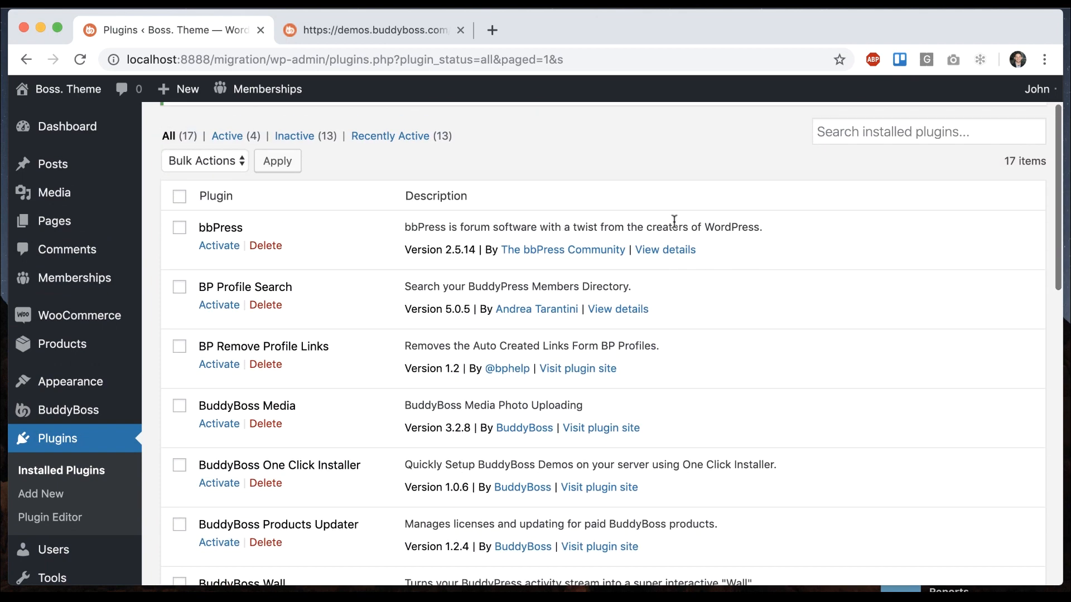
pyautogui.scroll(2, 673, 221)
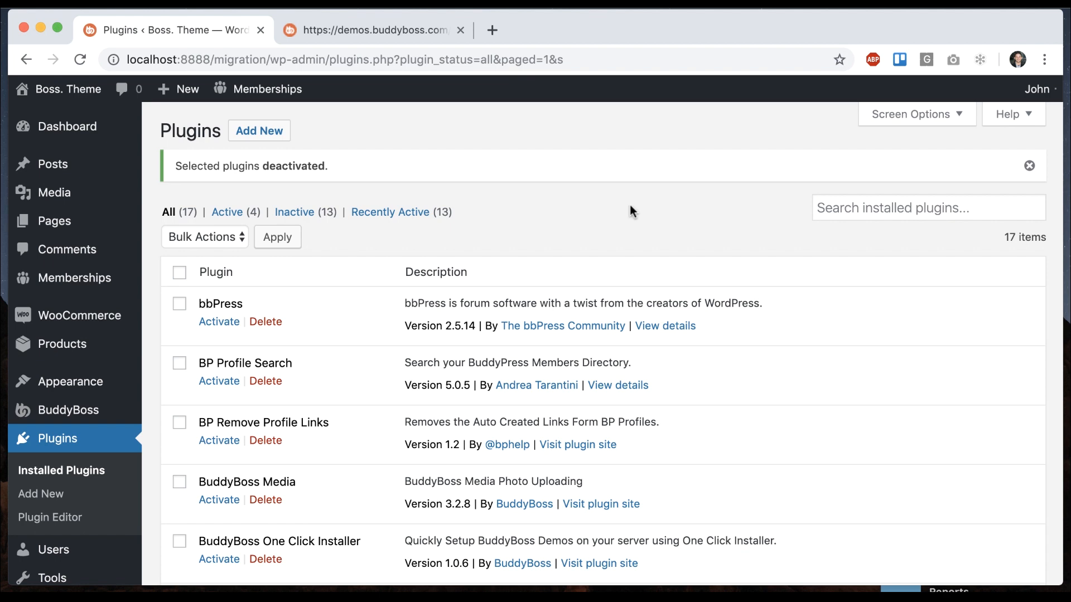
# Step: Go through the whole installed plugins list once more, from bbPress down to WooCommerce
pyautogui.scroll(-5, 642, 203)
pyautogui.scroll(-3, 642, 204)
pyautogui.scroll(-1, 643, 202)
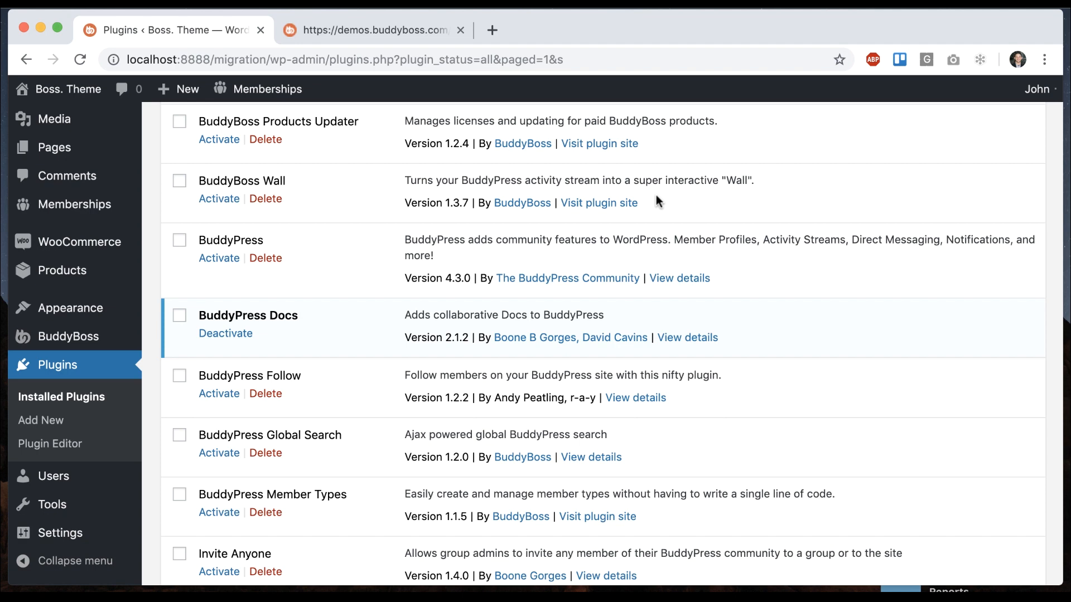
pyautogui.scroll(-7, 641, 262)
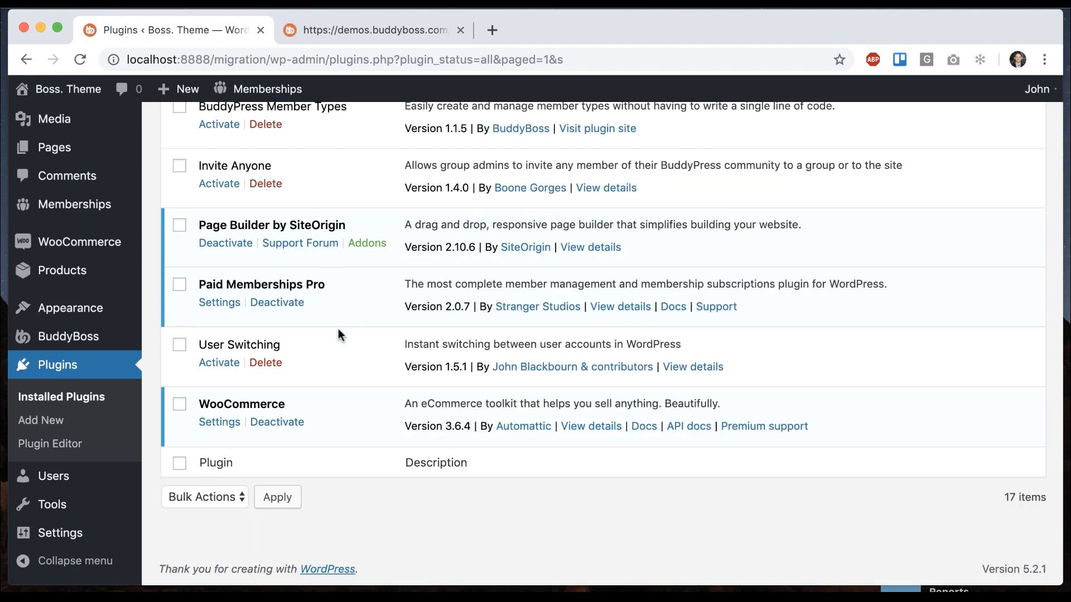
pyautogui.scroll(5, 338, 329)
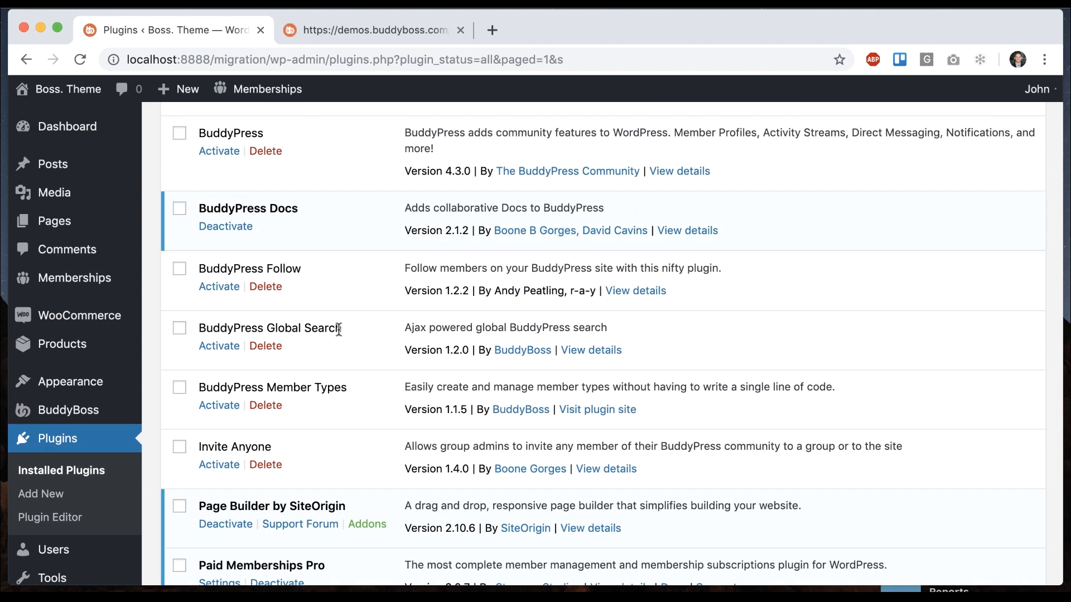
pyautogui.scroll(12, 338, 329)
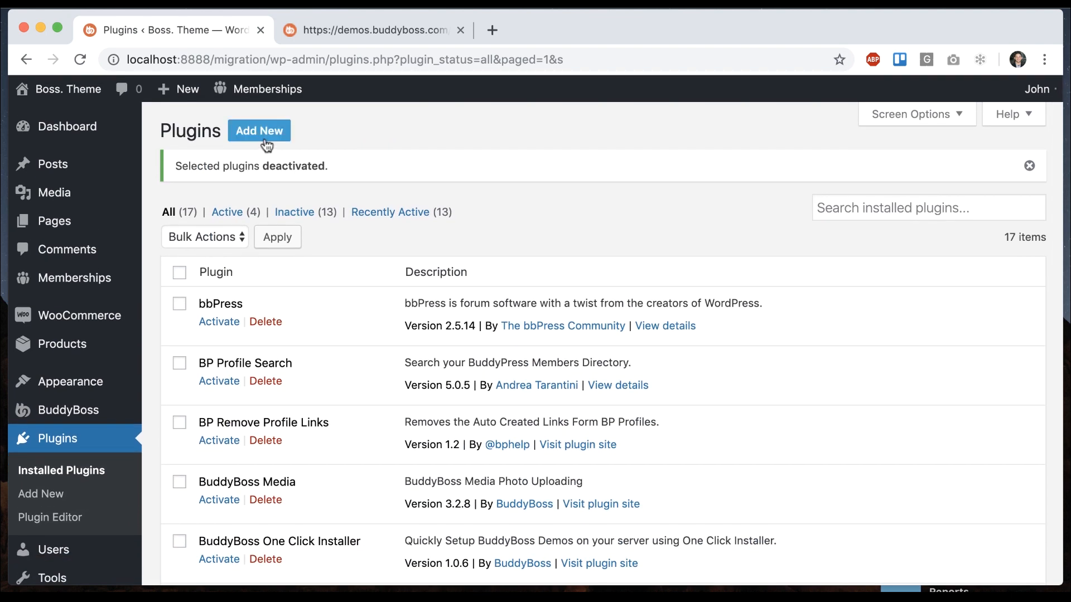
# Step: Upload, install and activate the BuddyBoss Platform plugin from buddyboss-platform-plugin.zip in the 1.0.4 folder
pyautogui.click(259, 130)
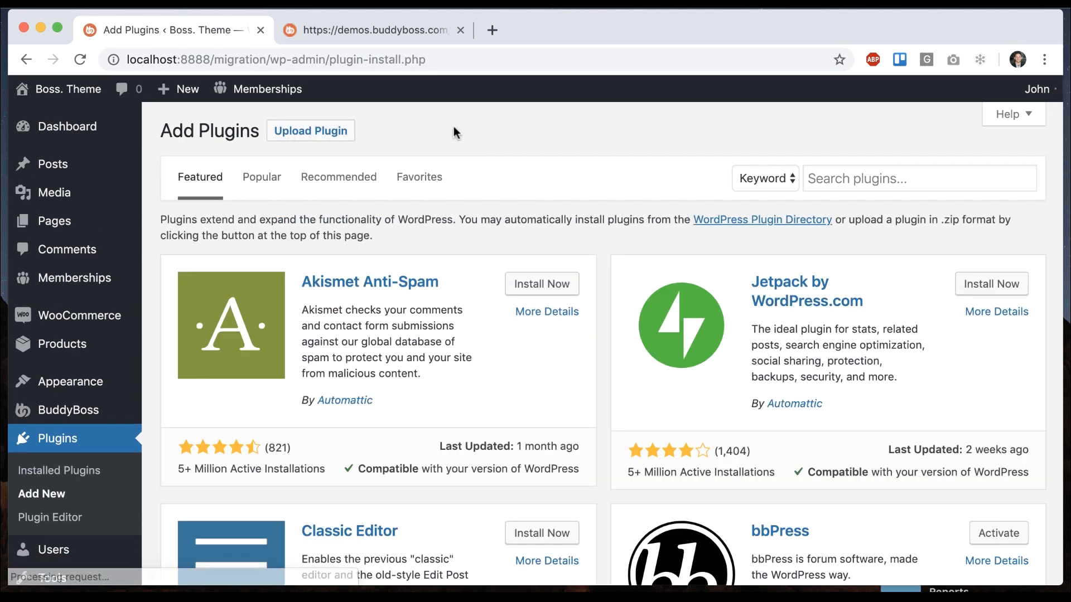
pyautogui.click(310, 130)
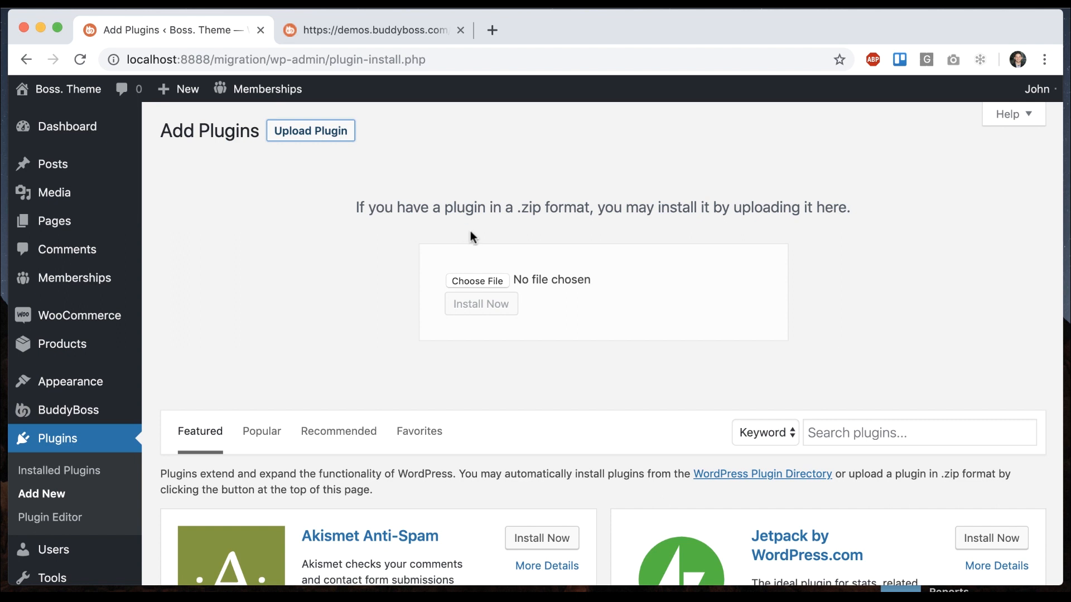
pyautogui.click(477, 280)
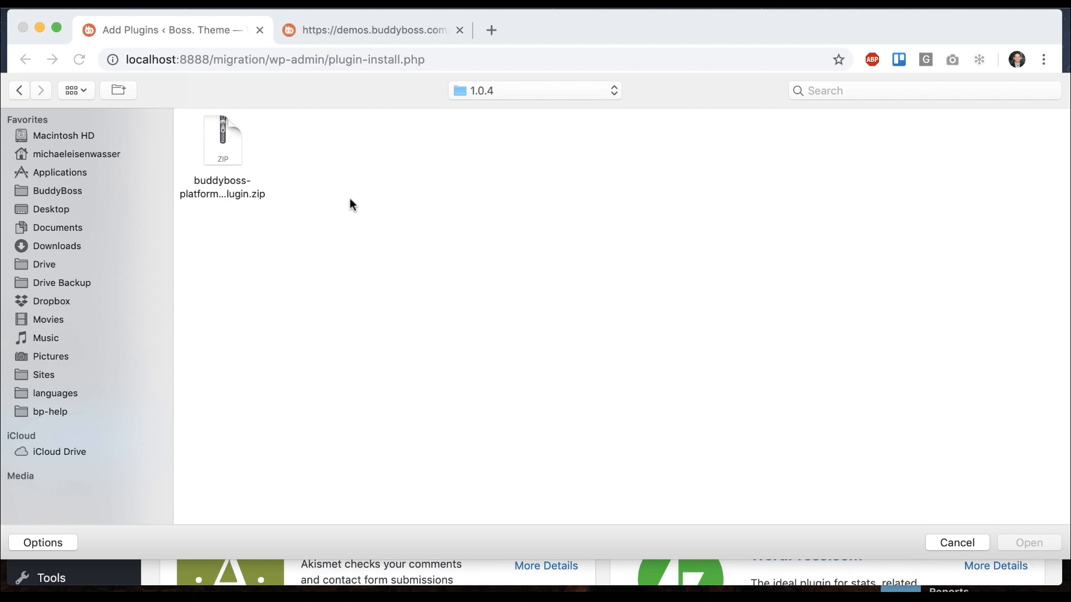
pyautogui.click(220, 137)
pyautogui.click(1029, 542)
pyautogui.click(485, 304)
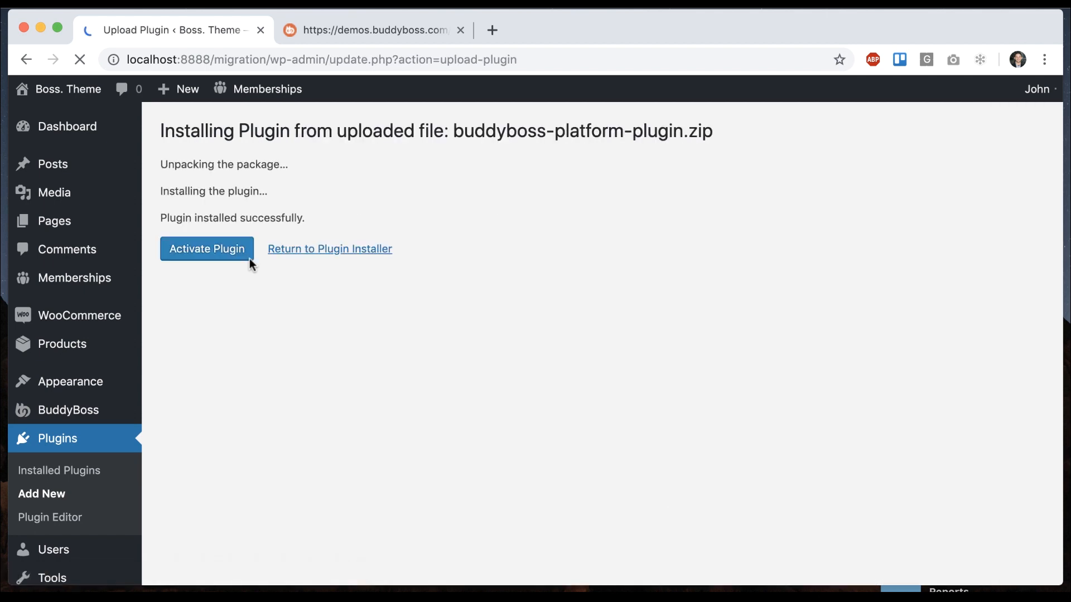
pyautogui.click(221, 246)
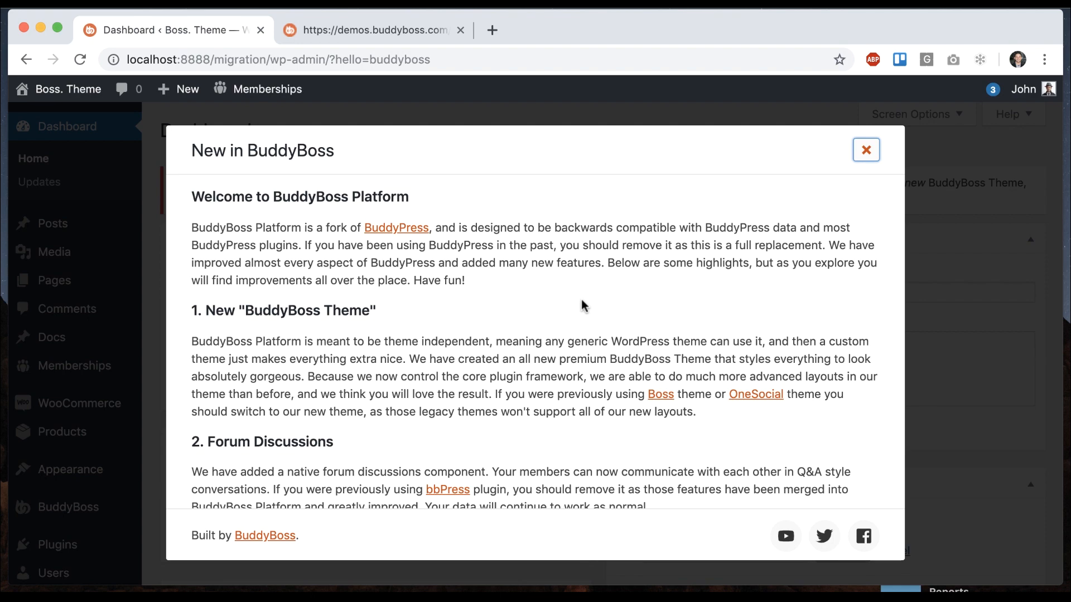
# Step: Skim the "New in BuddyBoss" welcome message and close it
pyautogui.scroll(-10, 586, 312)
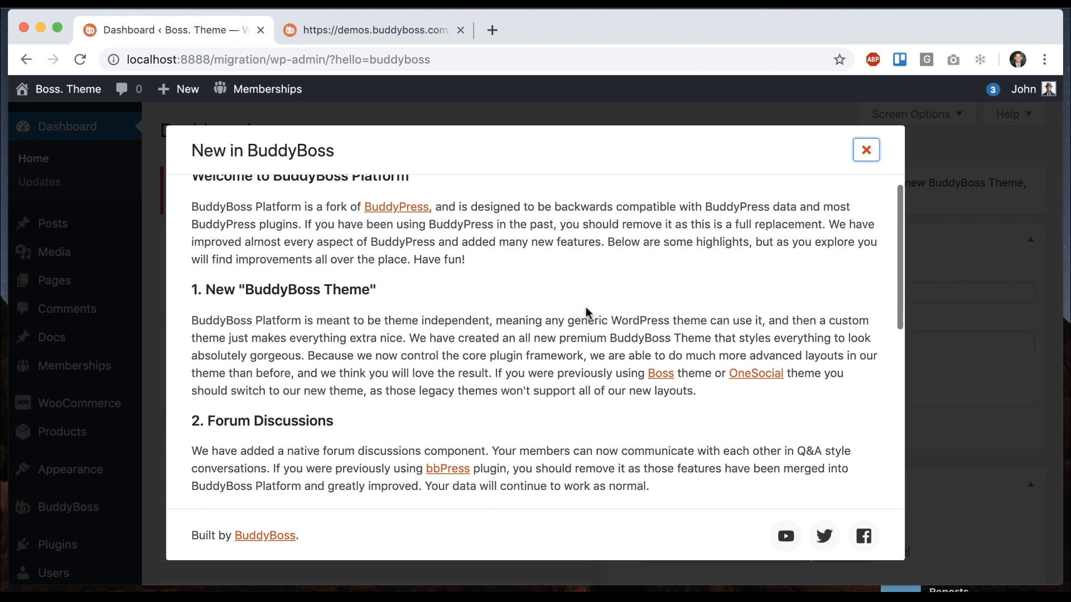
pyautogui.scroll(10, 585, 312)
pyautogui.click(867, 151)
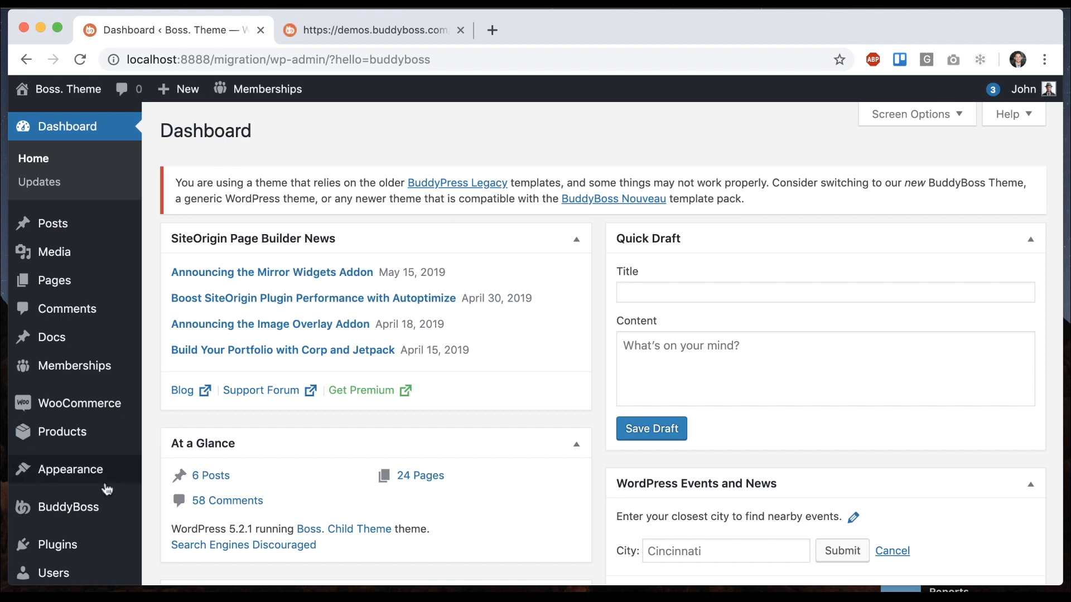
# Step: Upload, install and activate the BuddyBoss Theme from buddyboss-theme.zip in the 1.0.3 folder
pyautogui.moveTo(111, 482)
pyautogui.click(181, 421)
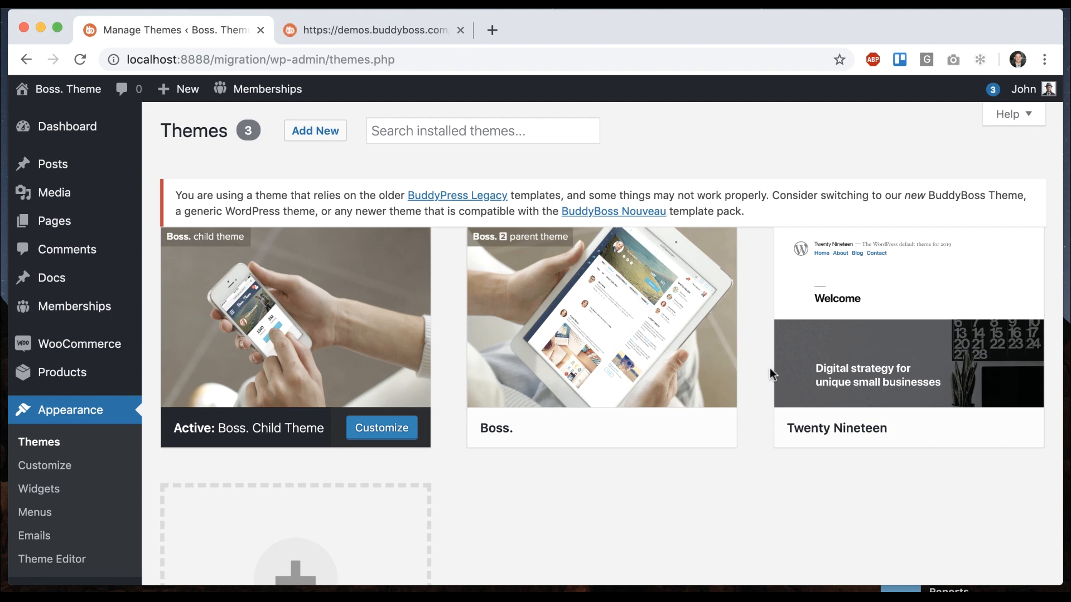
pyautogui.click(338, 134)
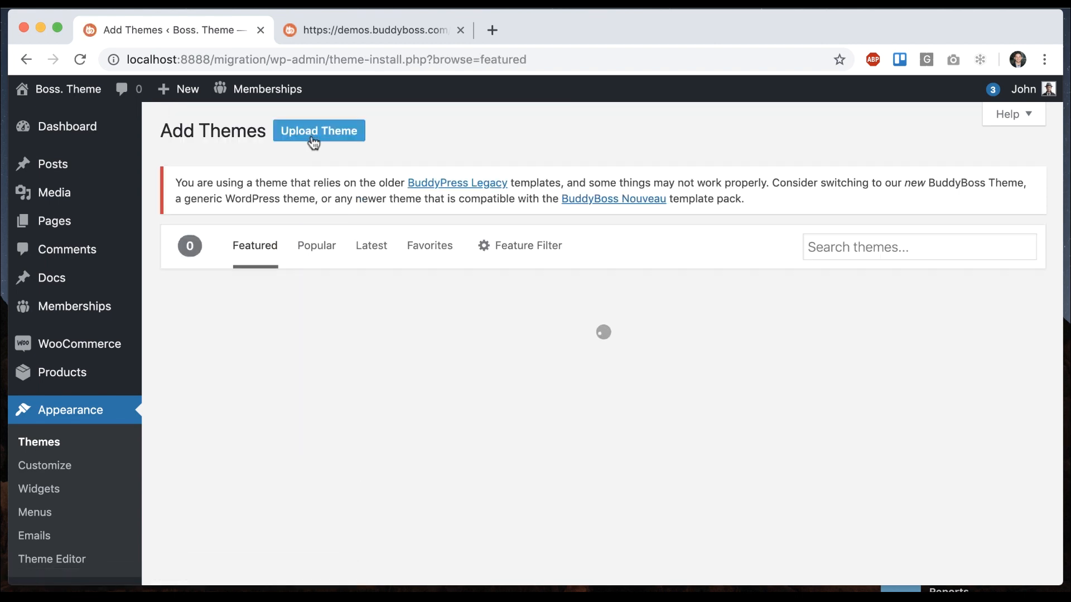
pyautogui.click(313, 142)
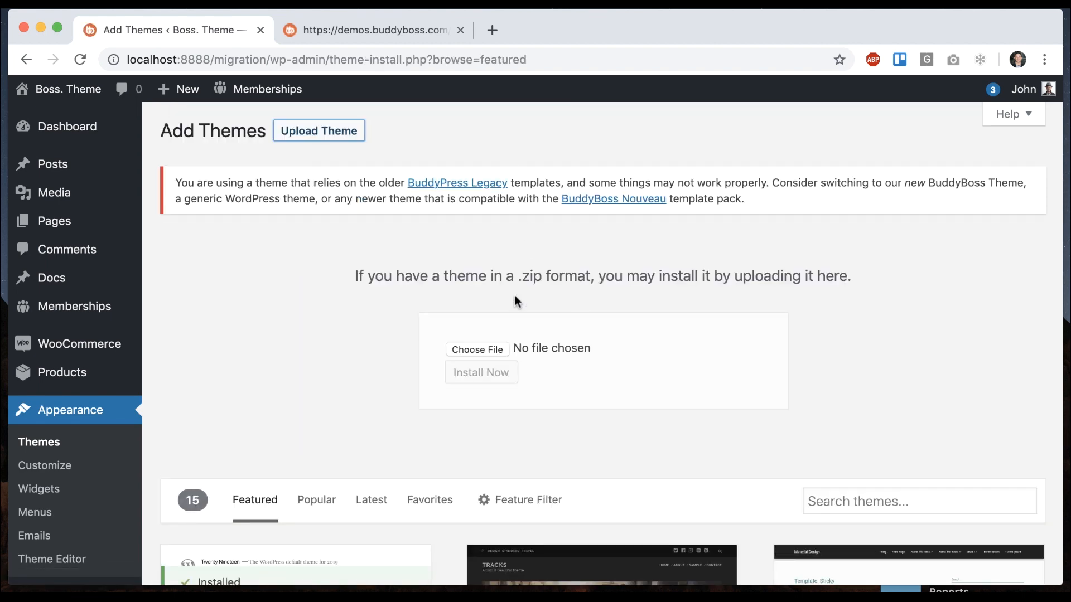
pyautogui.click(470, 348)
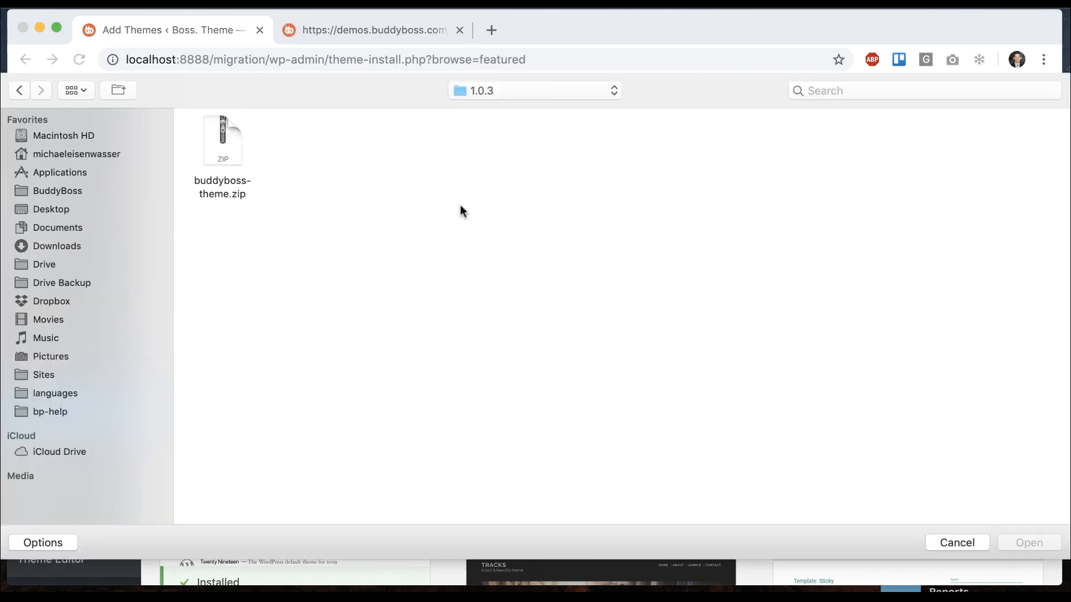
pyautogui.click(221, 136)
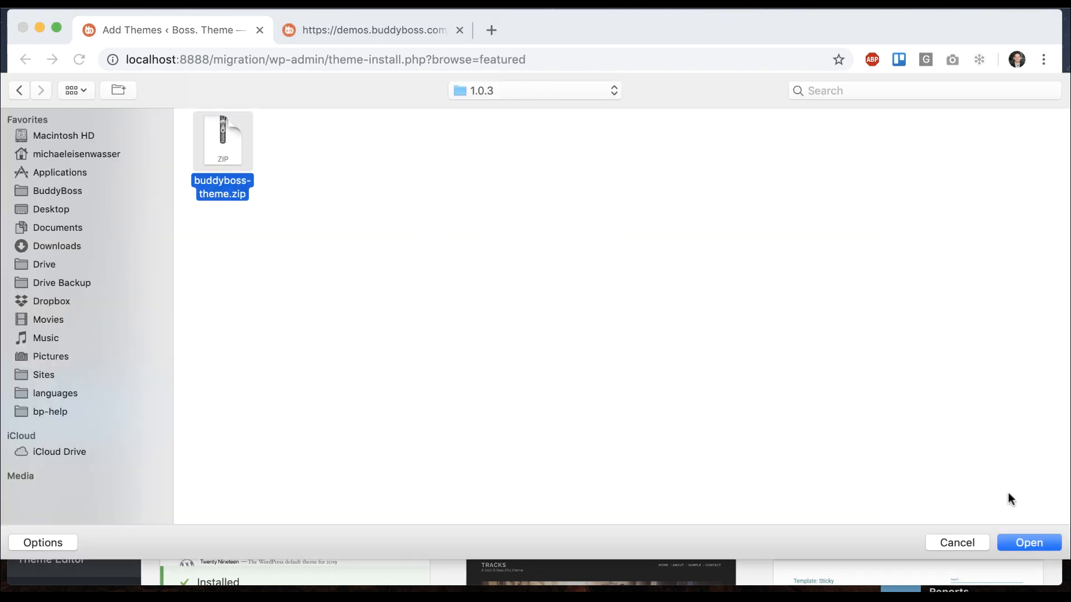
pyautogui.click(1024, 541)
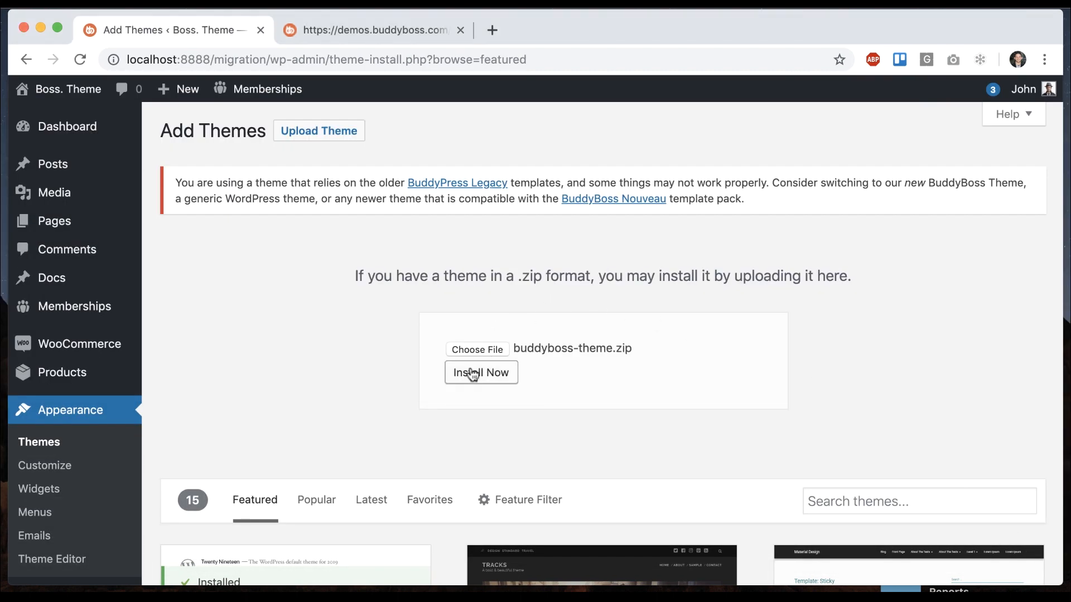
pyautogui.click(473, 375)
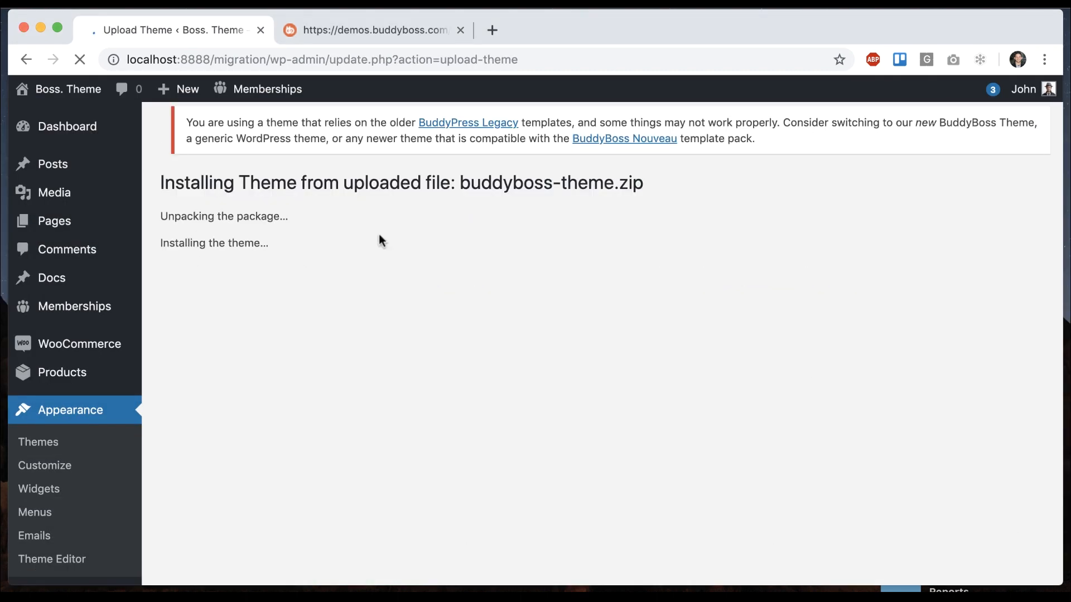
pyautogui.click(252, 314)
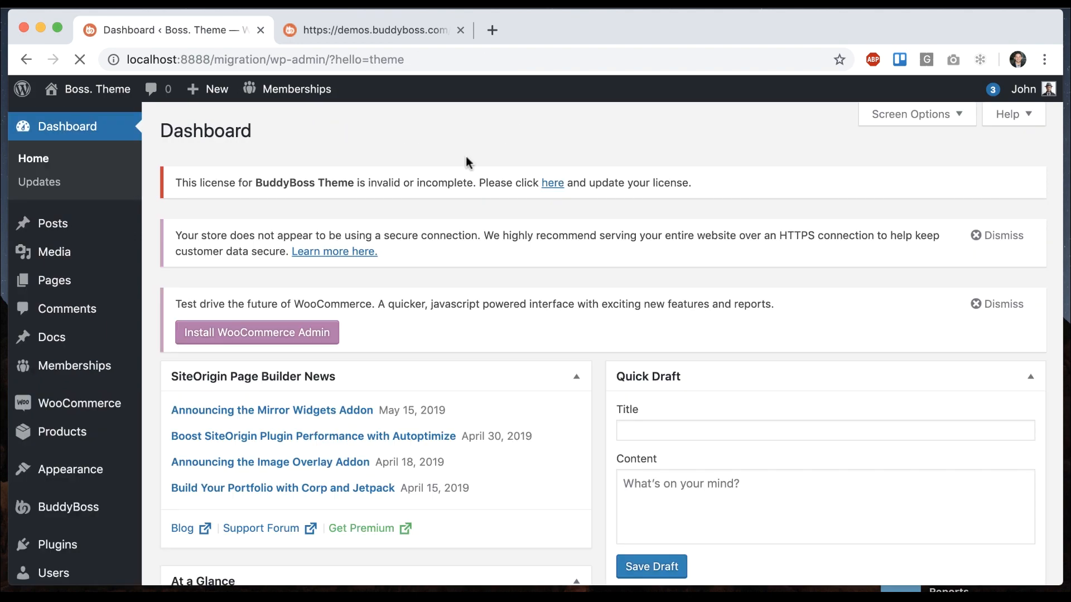
# Step: Upload, install and activate the BuddyBoss child theme from buddyboss-theme-child.zip in the 1.0.0 folder
pyautogui.scroll(-3, 402, 266)
pyautogui.moveTo(114, 375)
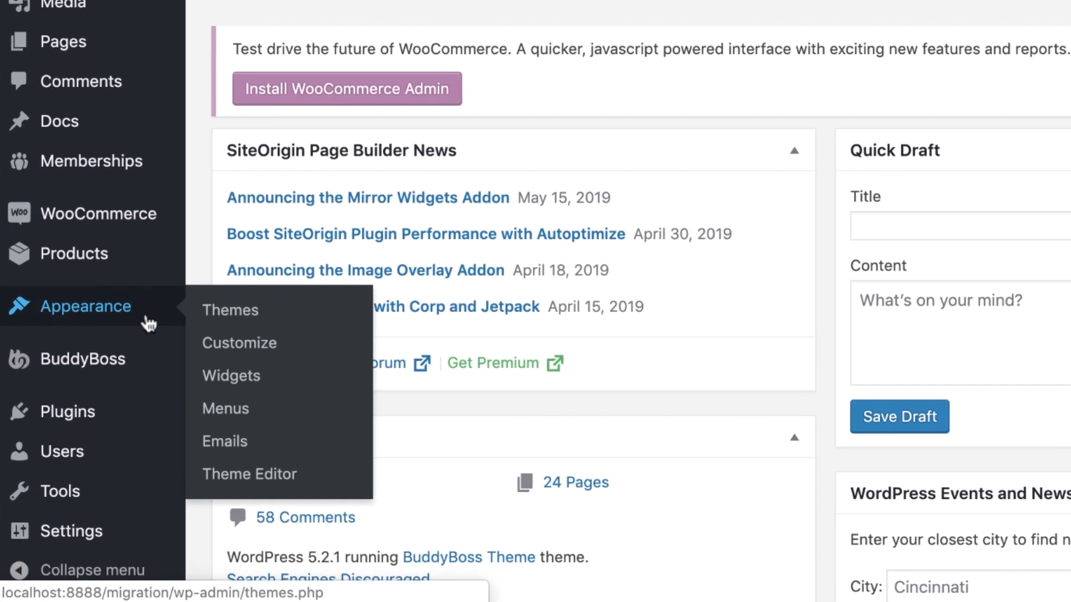
pyautogui.click(166, 379)
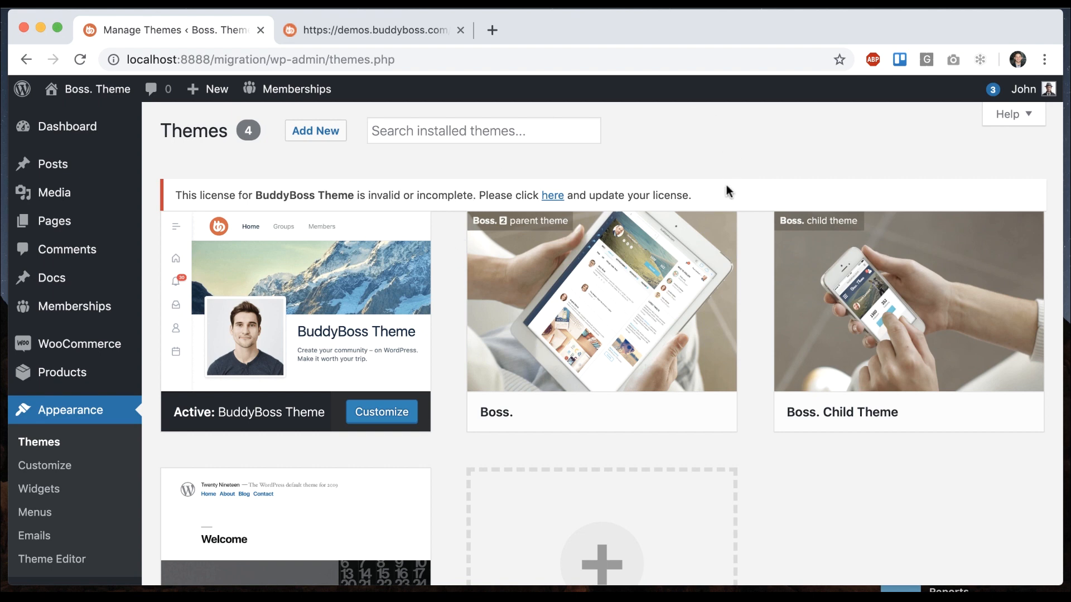
pyautogui.moveTo(602, 306)
pyautogui.moveTo(275, 239)
pyautogui.click(314, 130)
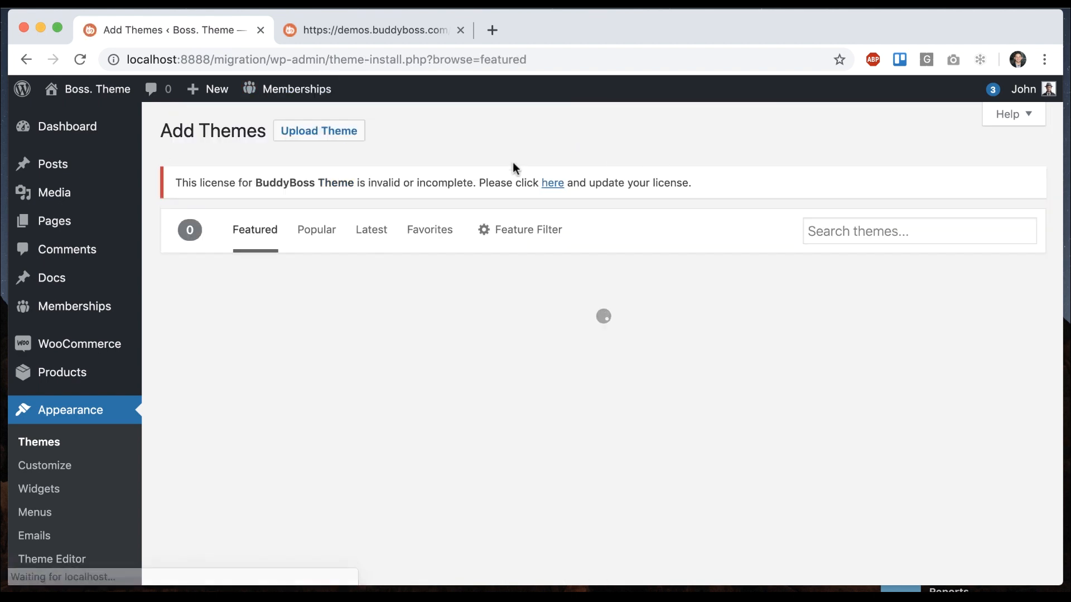
pyautogui.click(322, 132)
pyautogui.click(487, 332)
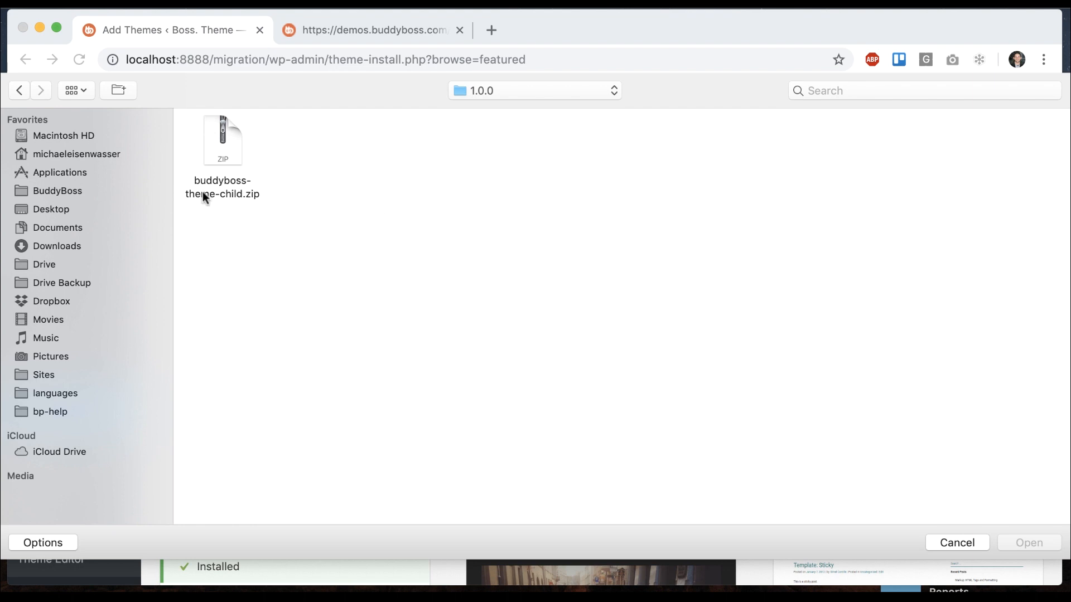
pyautogui.click(224, 149)
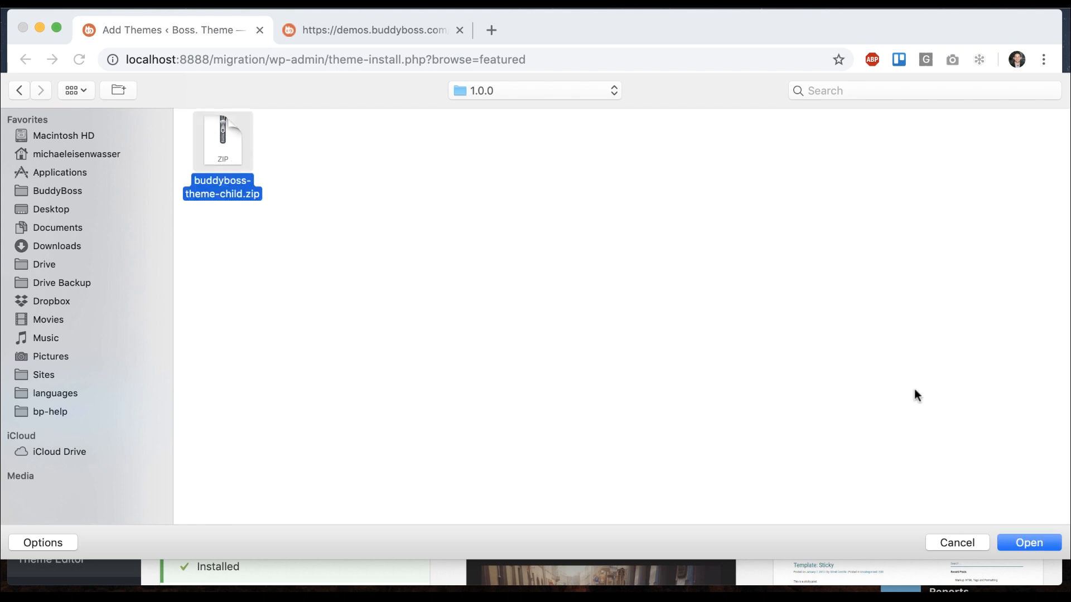
pyautogui.click(1030, 540)
pyautogui.click(483, 360)
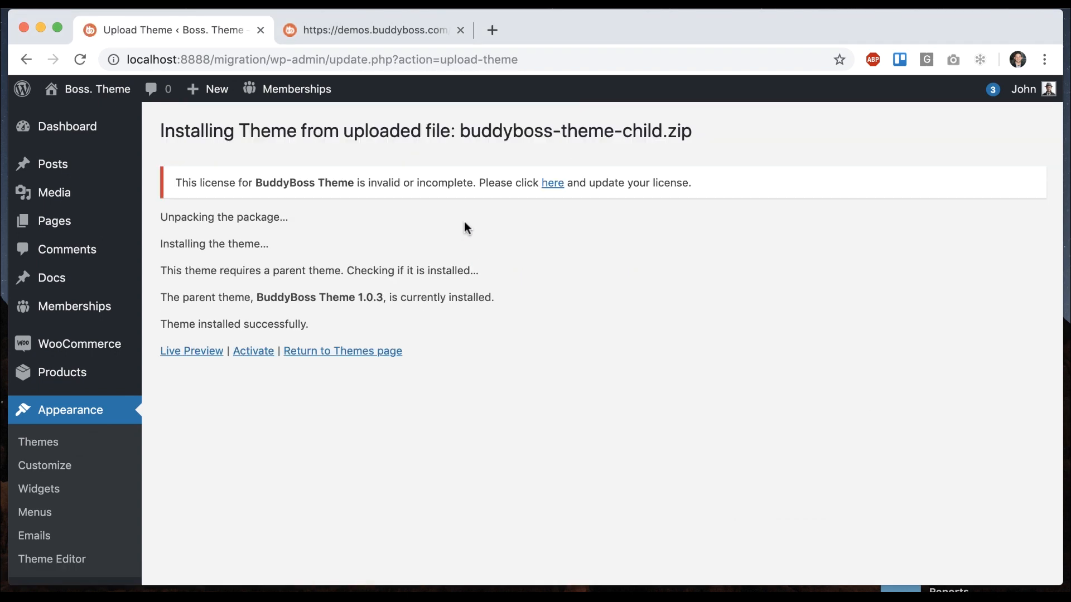
pyautogui.click(269, 349)
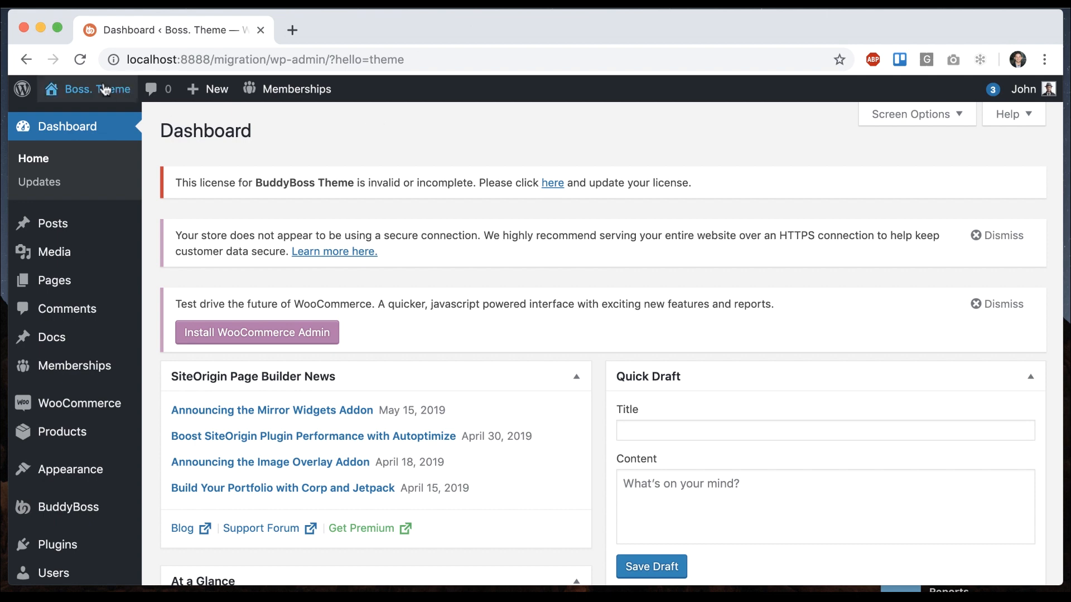
# Step: Open the site's front end in a new browser tab and look through its Members directory
pyautogui.moveTo(98, 89)
pyautogui.keyDown('super'); pyautogui.click(78, 117); pyautogui.keyUp('super')
pyautogui.click(304, 34)
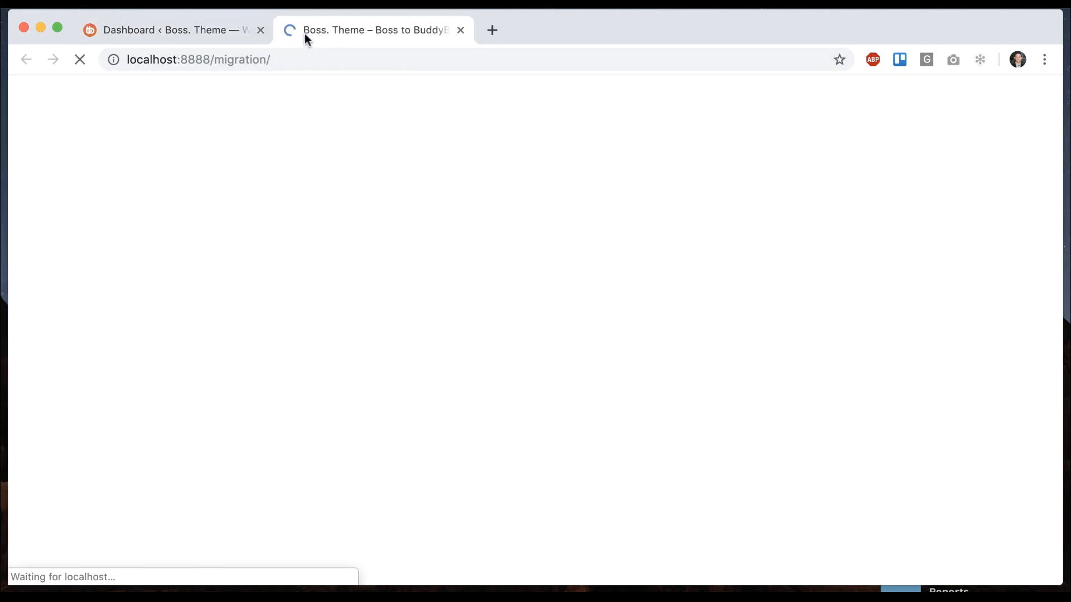
pyautogui.scroll(-10, 452, 210)
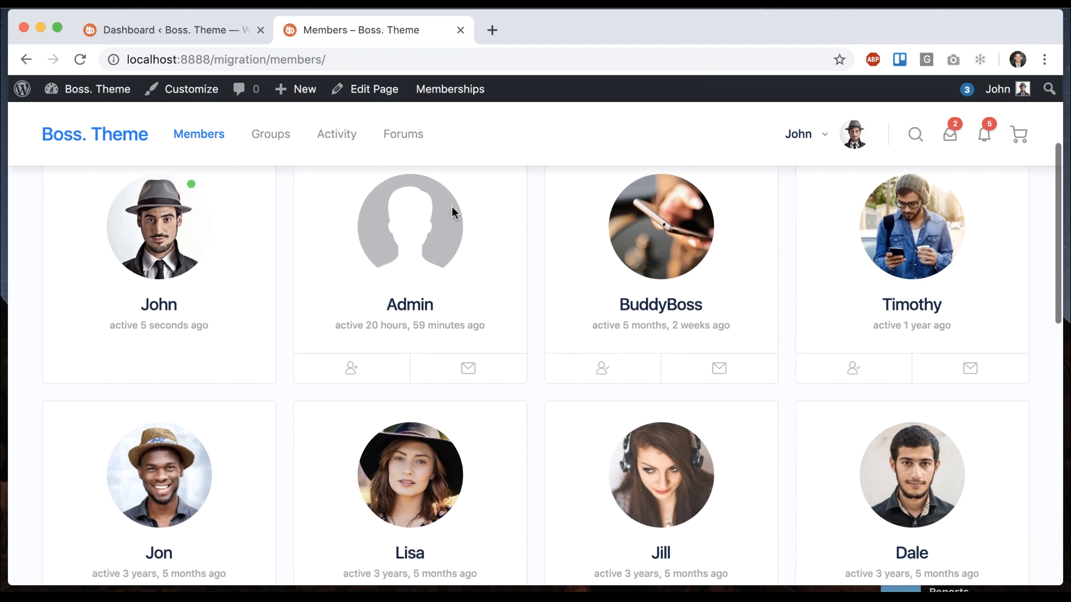
pyautogui.scroll(10, 440, 184)
# Step: Browse the Groups directory with the Photography group's members, and the Site-Wide Activity feed
pyautogui.click(266, 134)
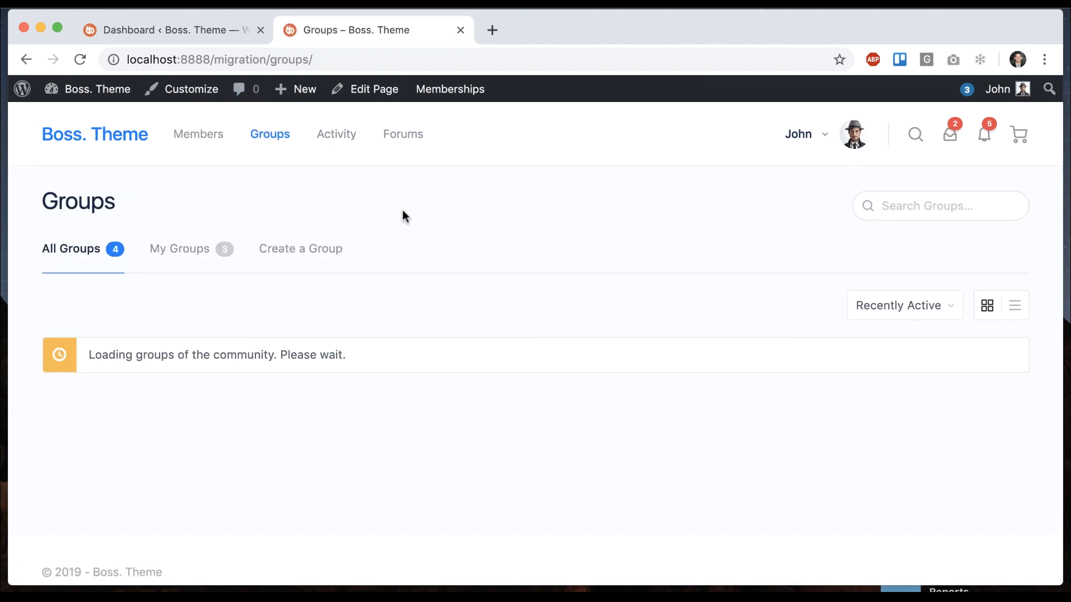
pyautogui.scroll(-3, 403, 212)
pyautogui.click(424, 277)
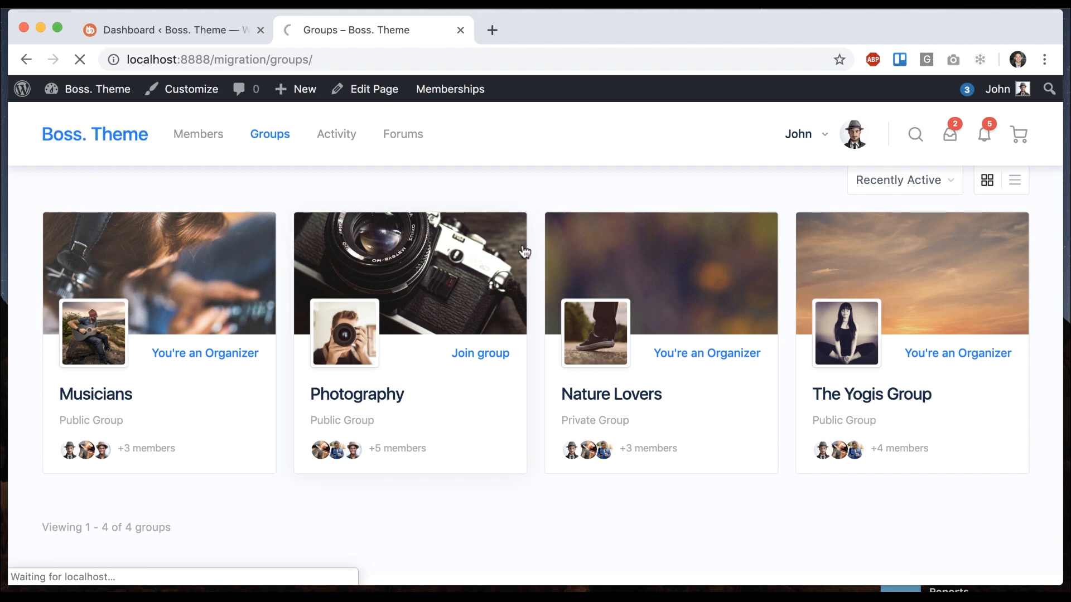
pyautogui.scroll(-10, 532, 262)
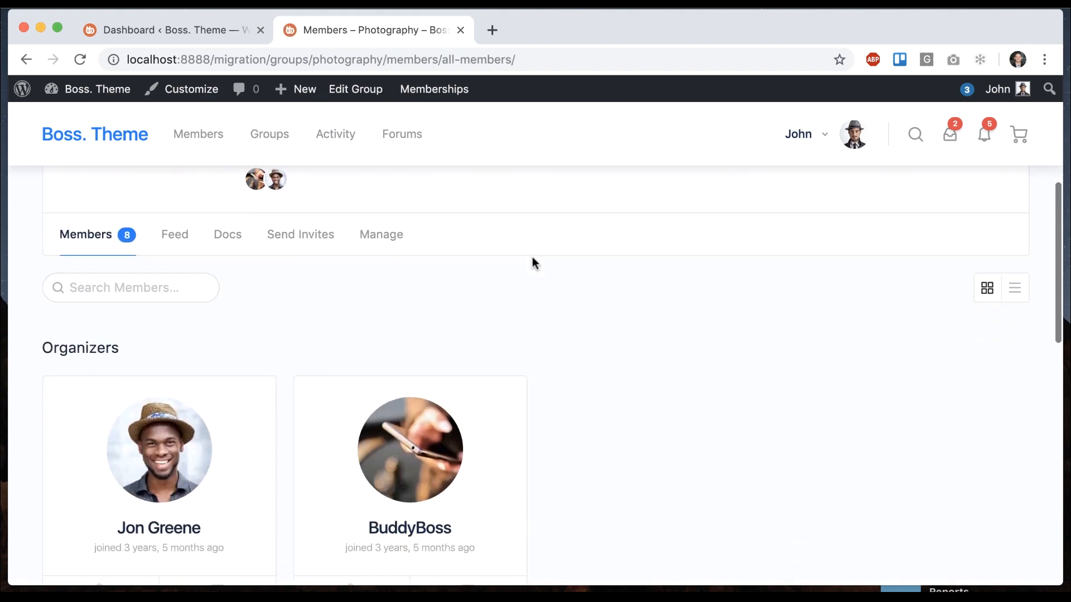
pyautogui.scroll(-5, 532, 262)
pyautogui.click(339, 139)
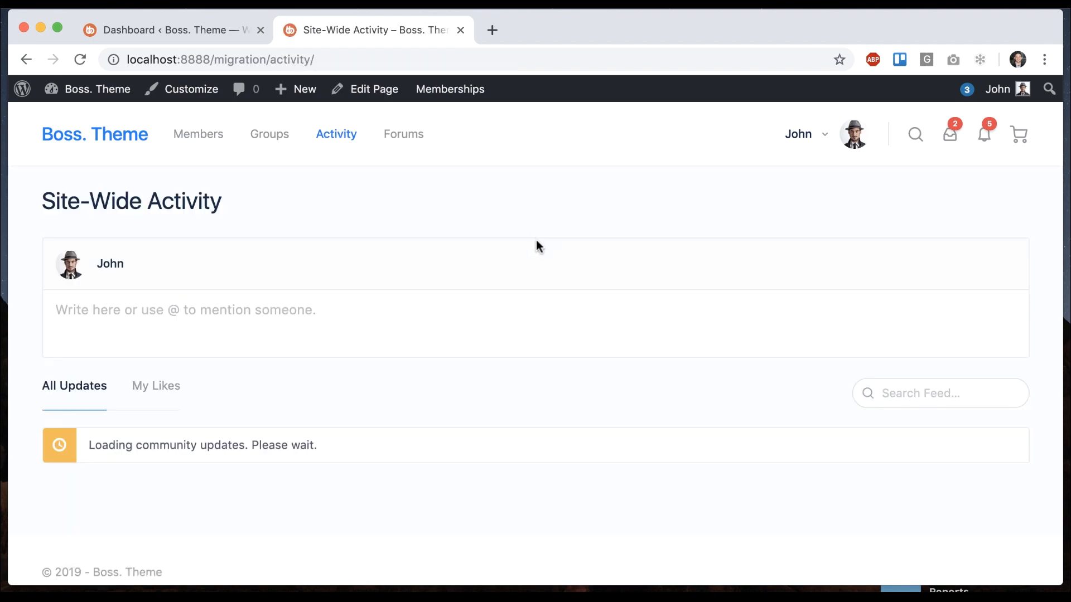
pyautogui.scroll(-15, 530, 312)
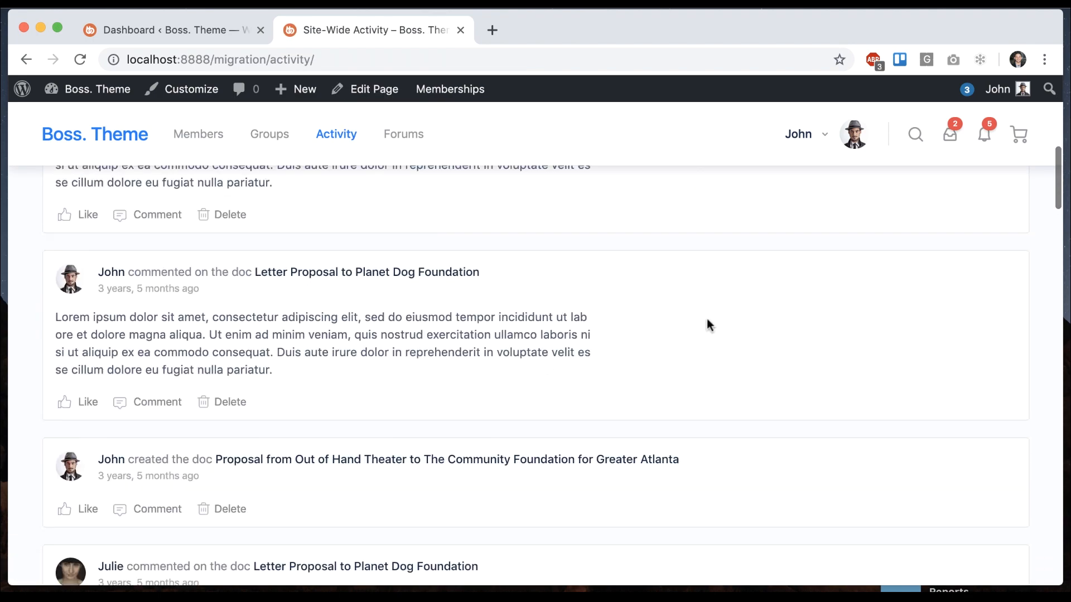
# Step: Return to the admin dashboard and dismiss the WooCommerce secure-connection and WooCommerce Admin notices
pyautogui.click(185, 25)
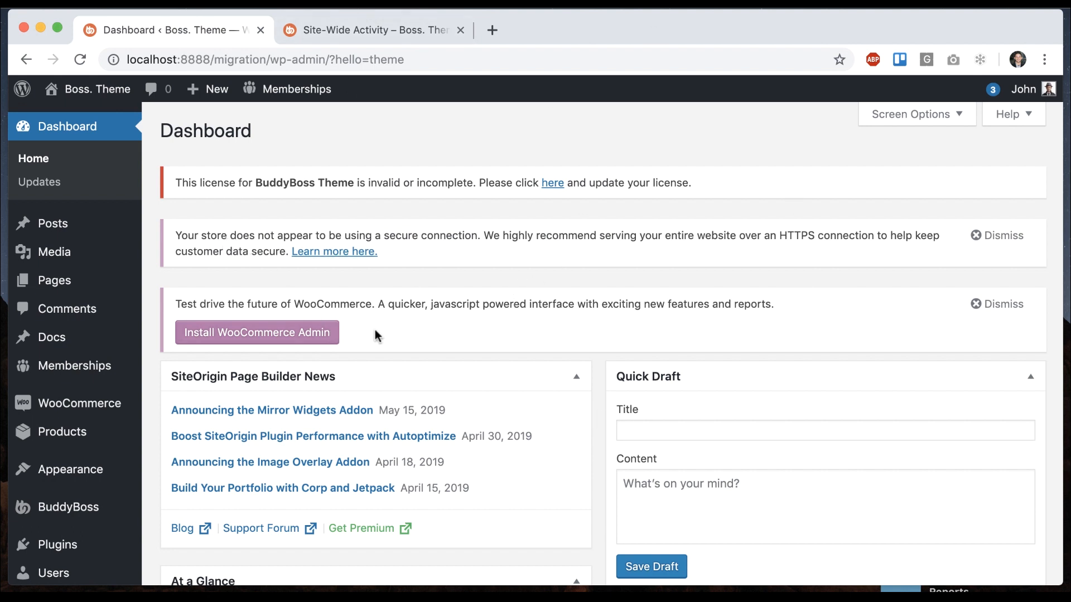
pyautogui.click(982, 236)
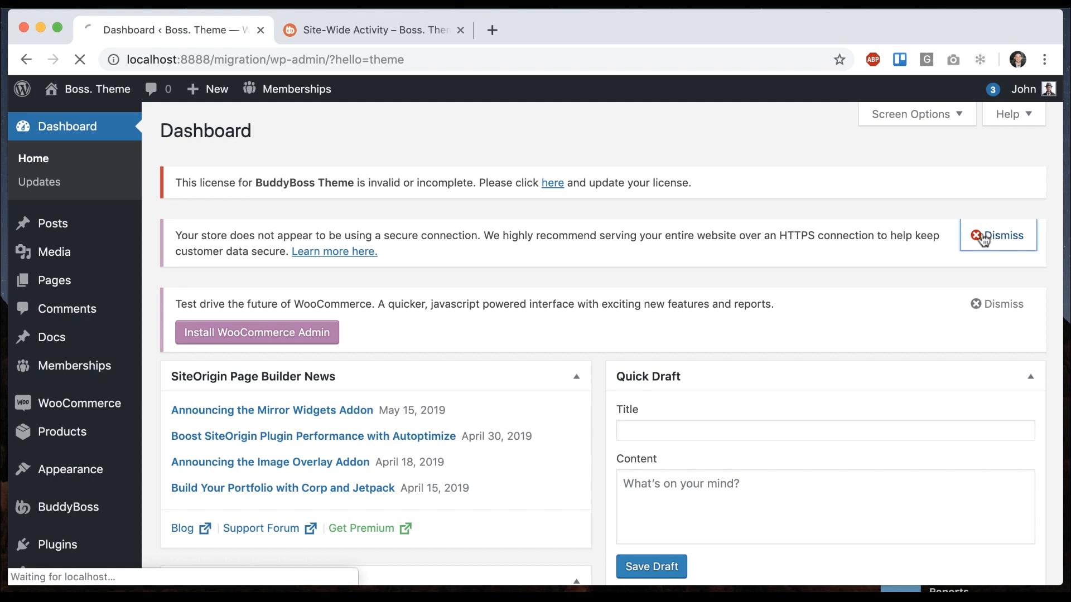
pyautogui.click(981, 236)
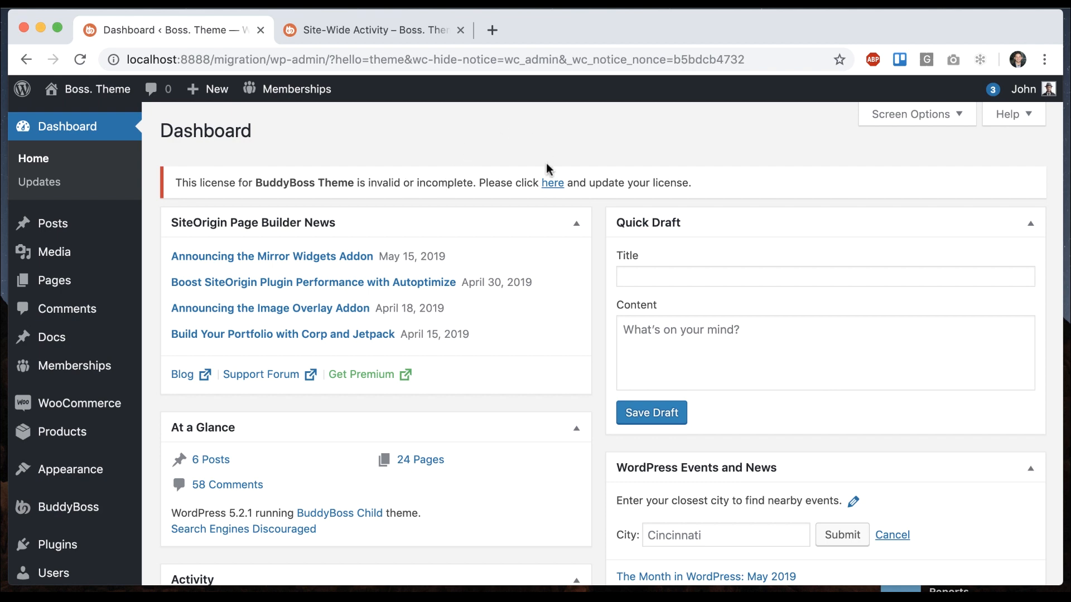
# Step: Activate the BuddyBoss Theme license by auto-connecting to the BuddyBoss account and allowing access to the purchase history
pyautogui.click(551, 184)
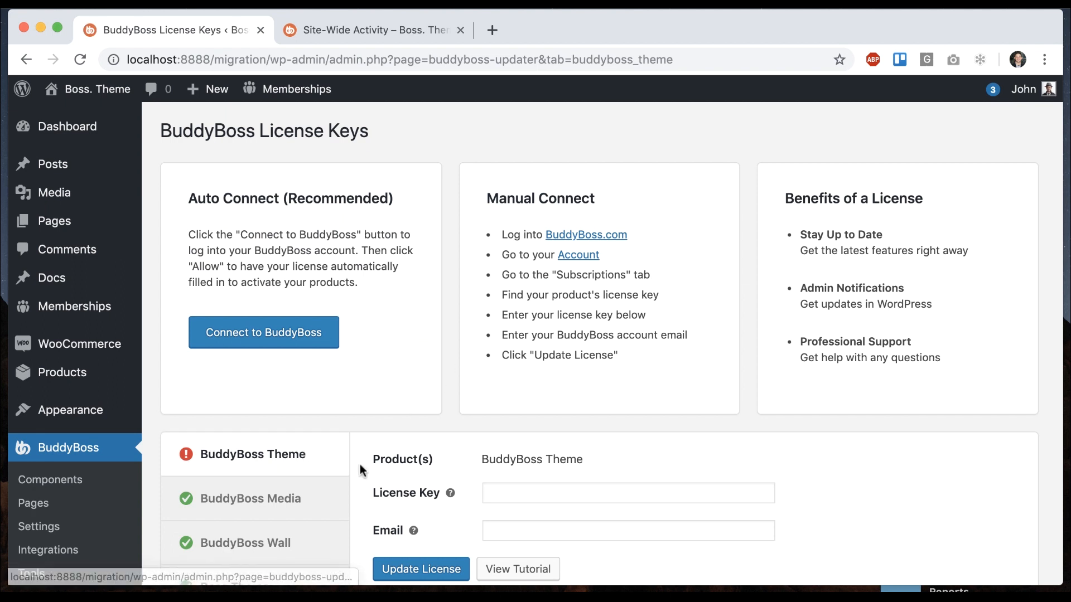
pyautogui.scroll(-5, 360, 464)
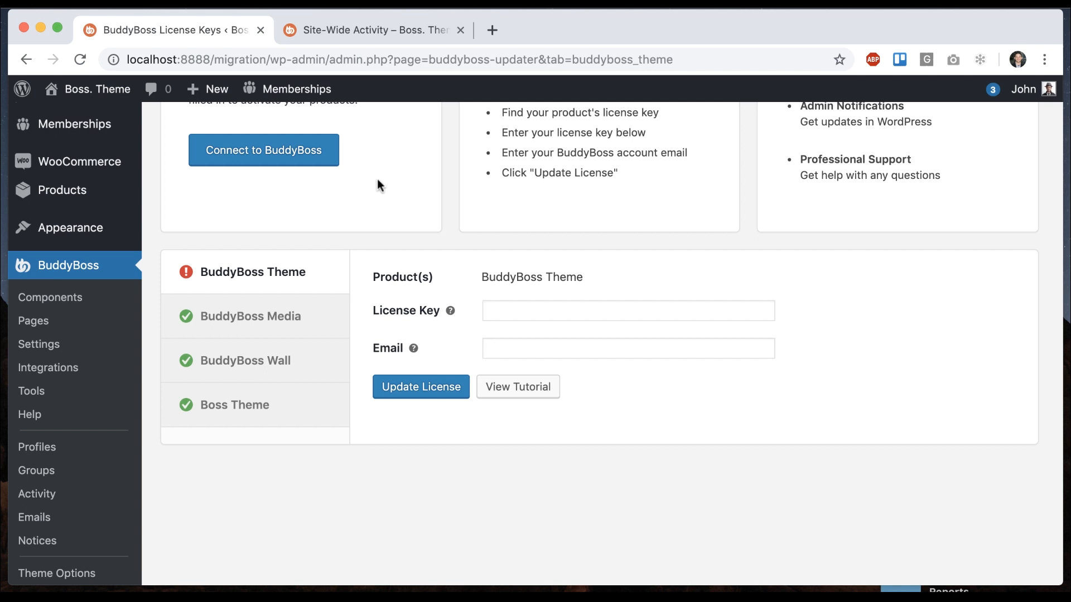
pyautogui.click(490, 308)
pyautogui.click(462, 307)
pyautogui.scroll(5, 453, 353)
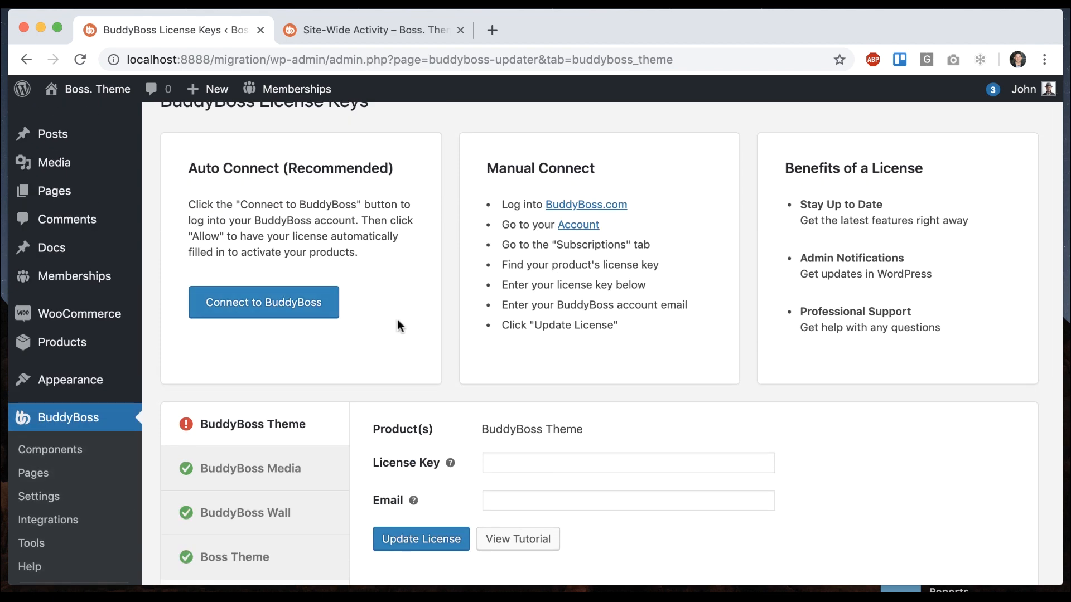
pyautogui.click(277, 302)
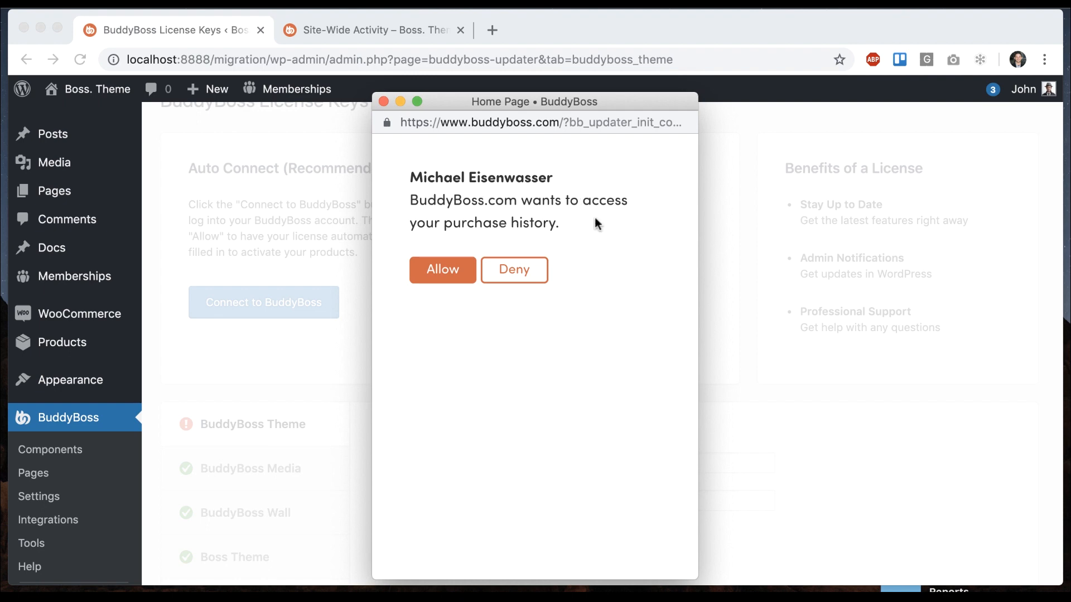
pyautogui.click(440, 268)
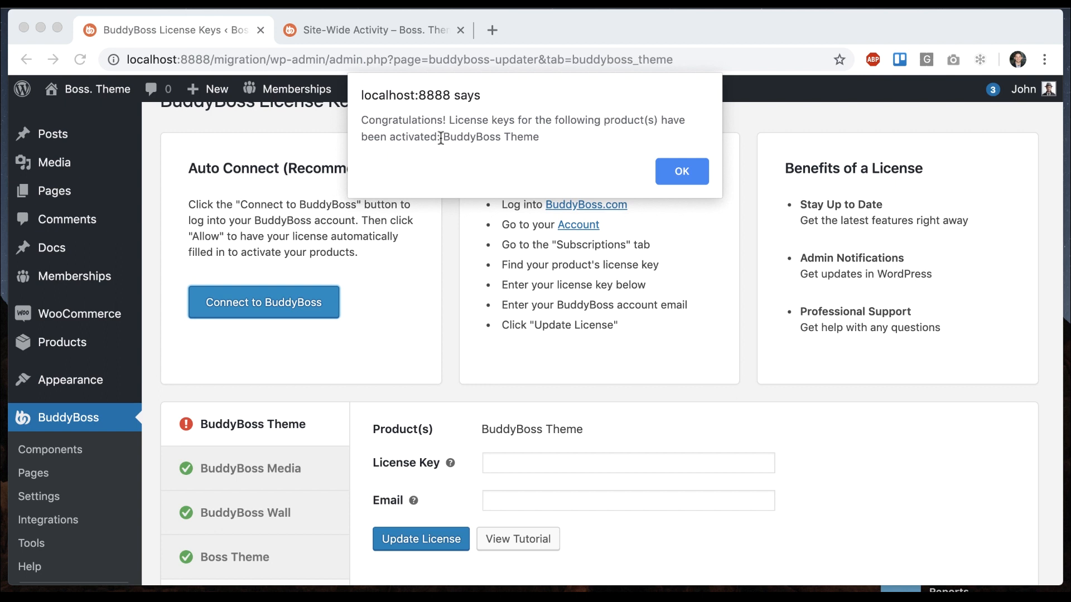
pyautogui.moveTo(442, 137); pyautogui.dragTo(551, 136)
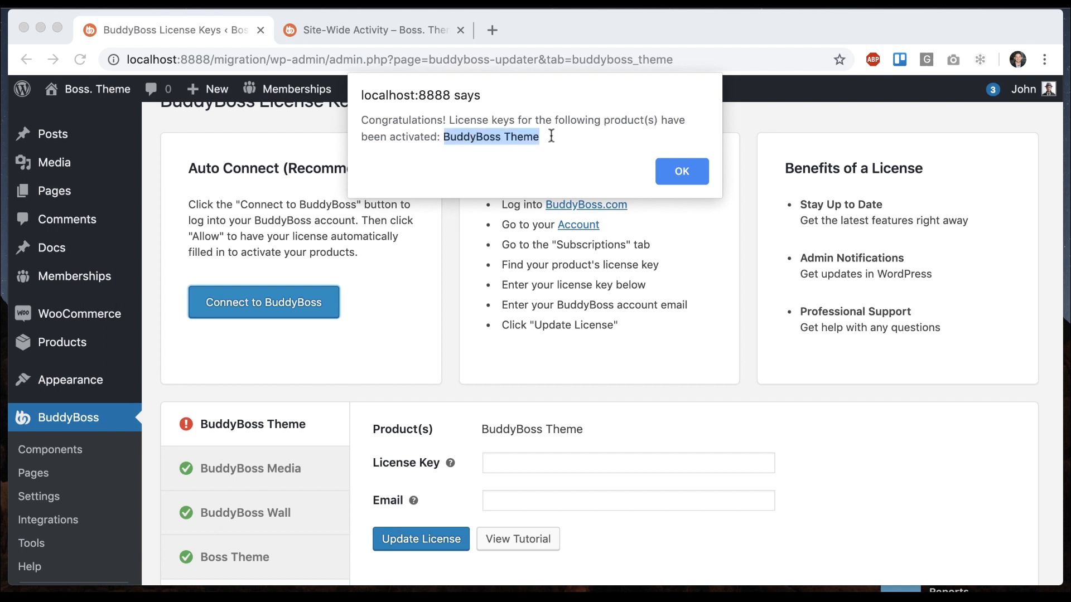
pyautogui.click(668, 171)
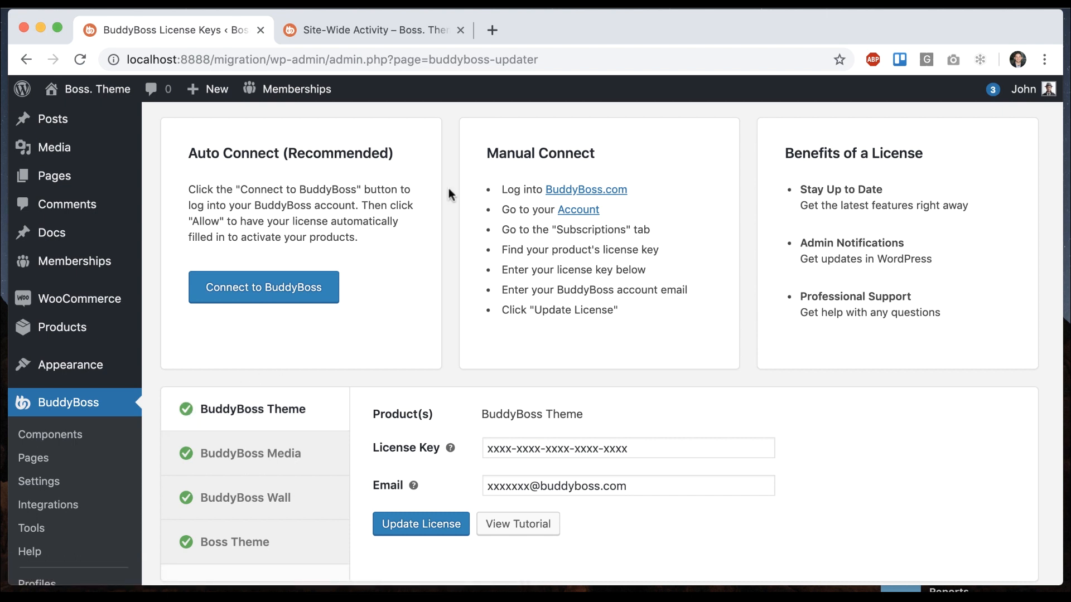
pyautogui.scroll(-2, 449, 189)
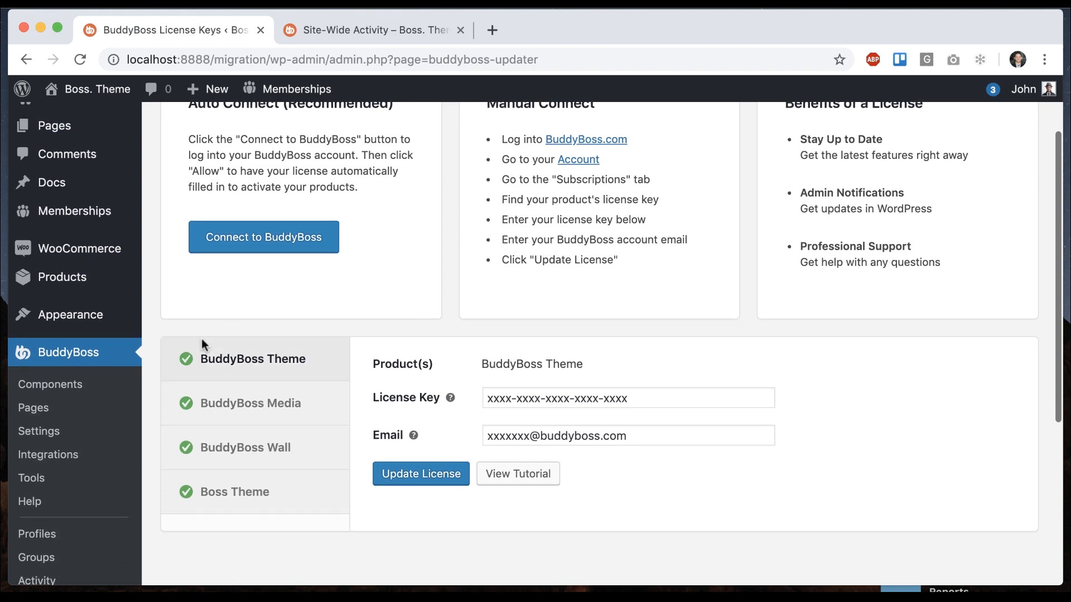
# Step: Activate the Forum Discussions component in BuddyBoss
pyautogui.click(79, 390)
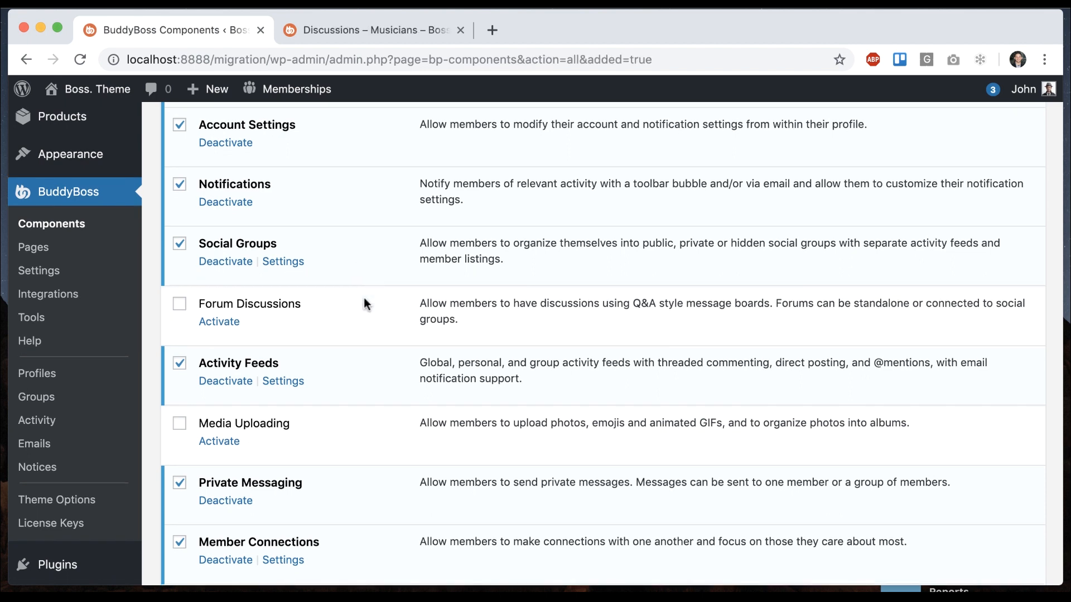
pyautogui.click(219, 321)
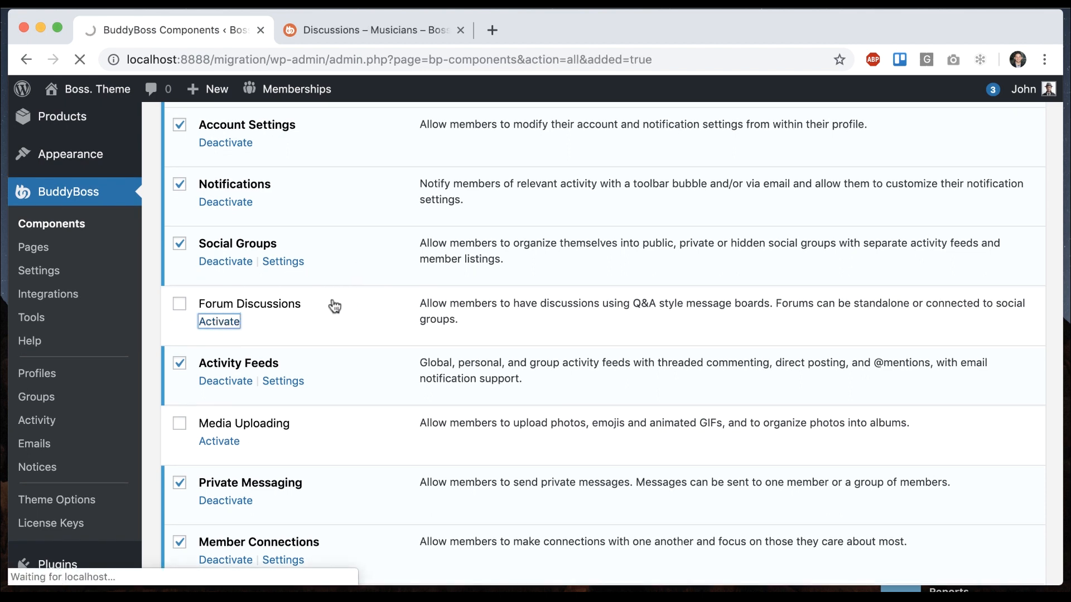
pyautogui.scroll(-5, 343, 319)
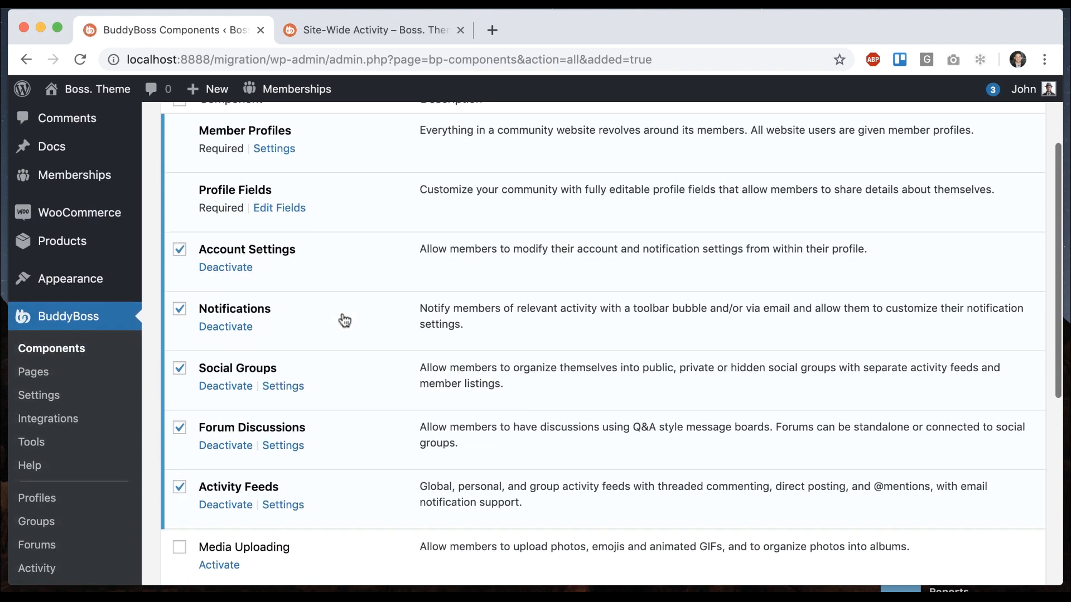
# Step: View the Forums directory on the front end and the Musicians group's list of discussions
pyautogui.click(336, 28)
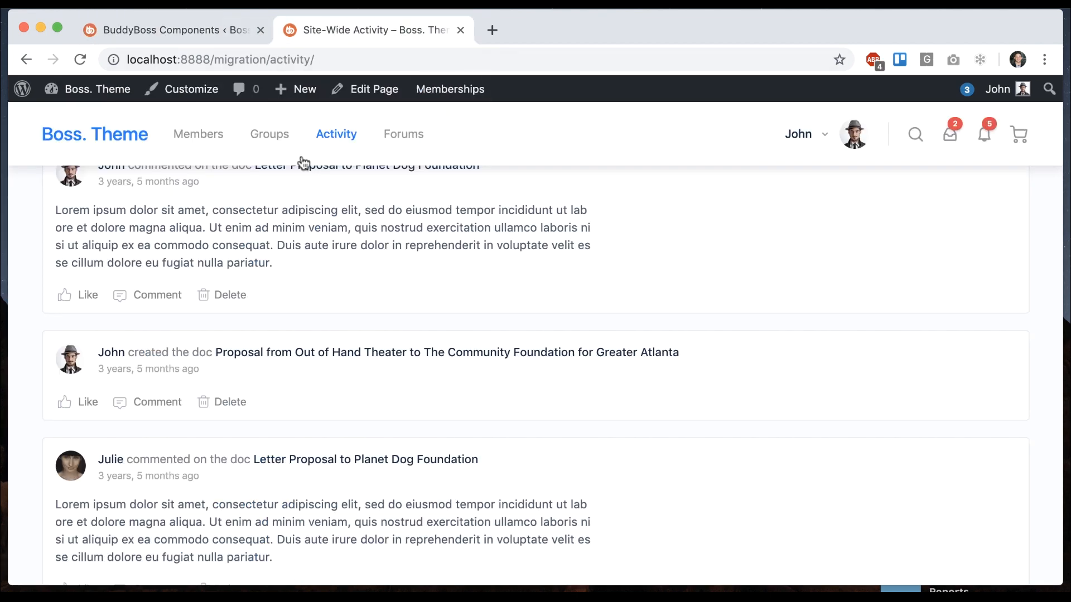
pyautogui.click(400, 136)
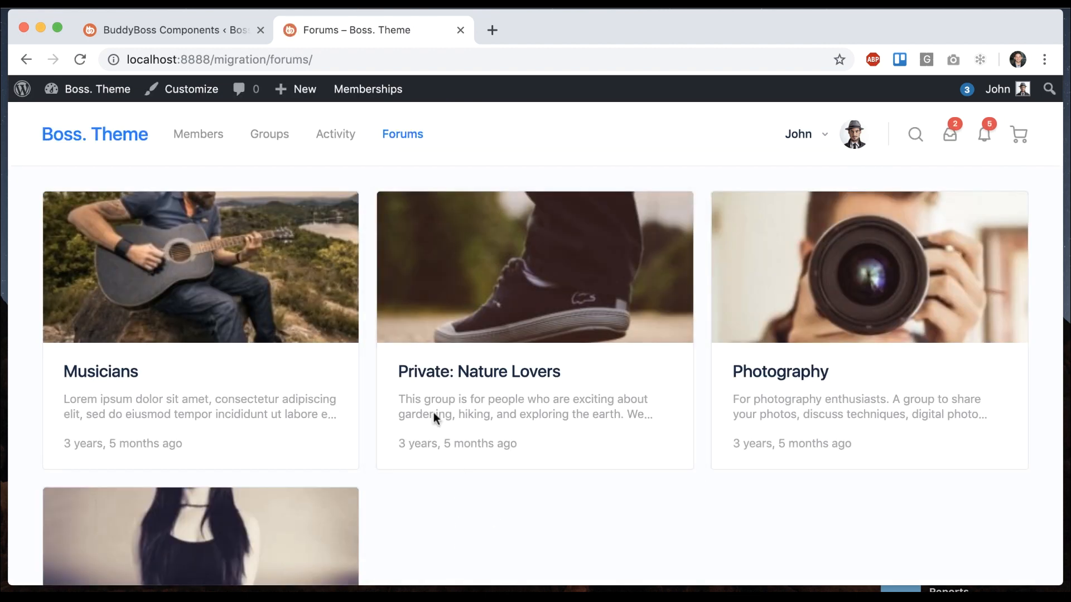
pyautogui.click(283, 136)
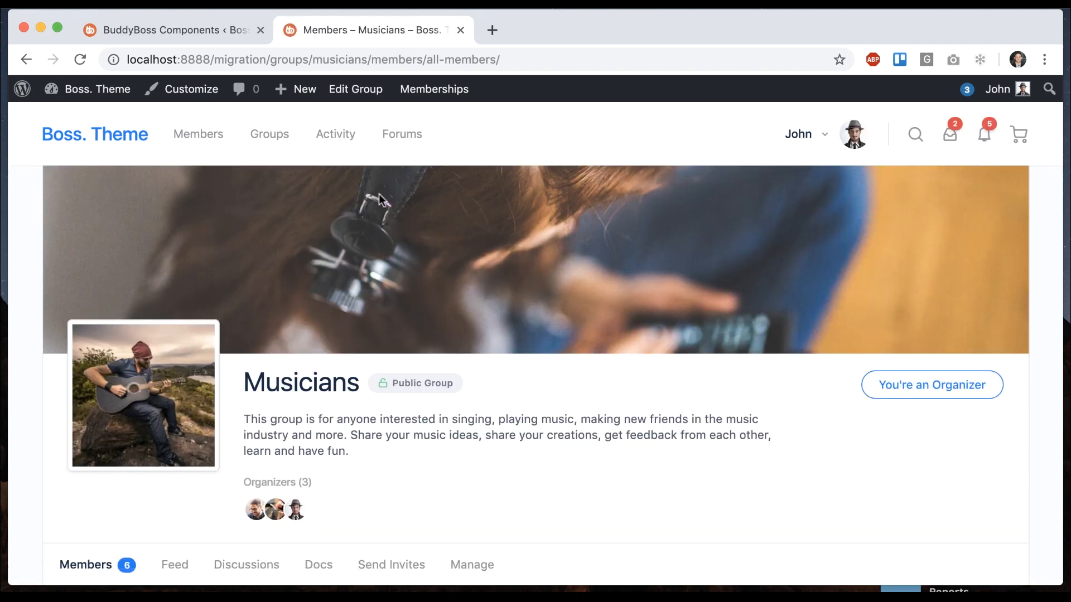
pyautogui.scroll(-2, 379, 193)
pyautogui.scroll(-2, 417, 393)
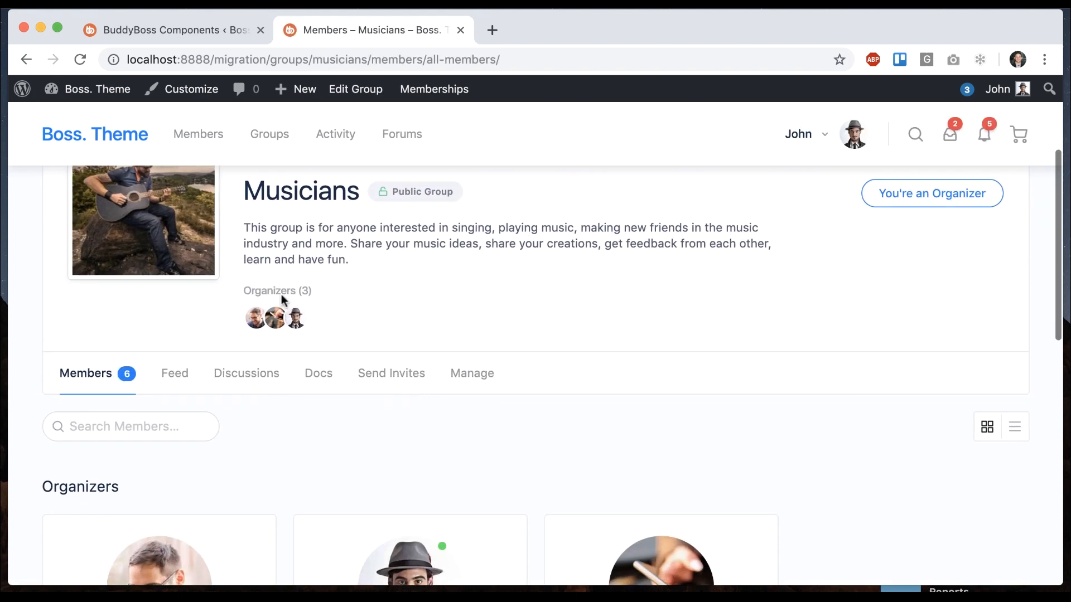
pyautogui.click(250, 375)
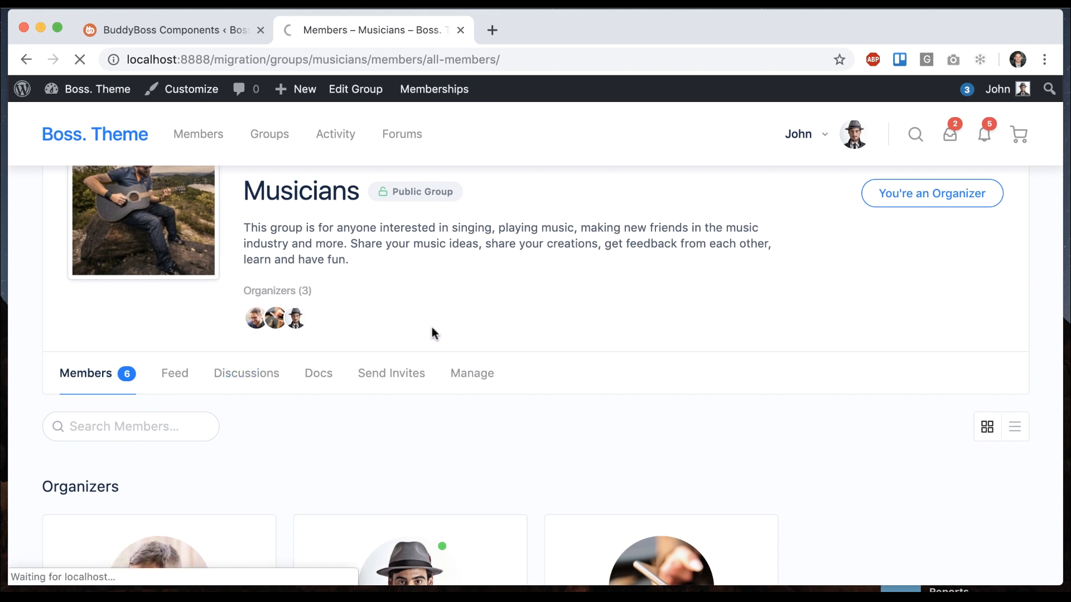
pyautogui.scroll(-7, 434, 320)
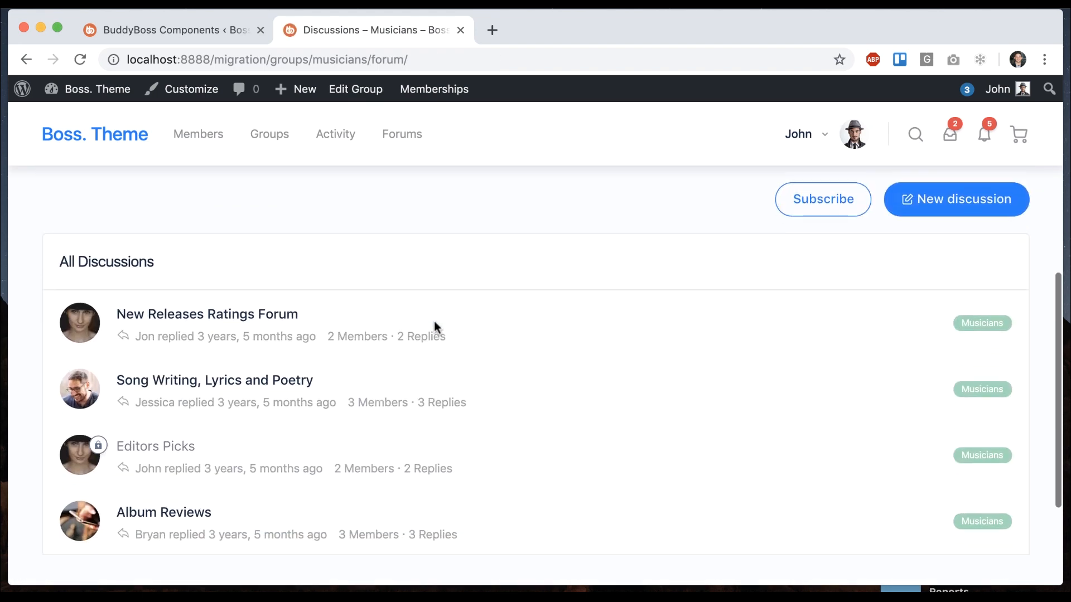
# Step: Read the New Releases Ratings Forum discussion, and open its reply form and cancel it
pyautogui.click(215, 302)
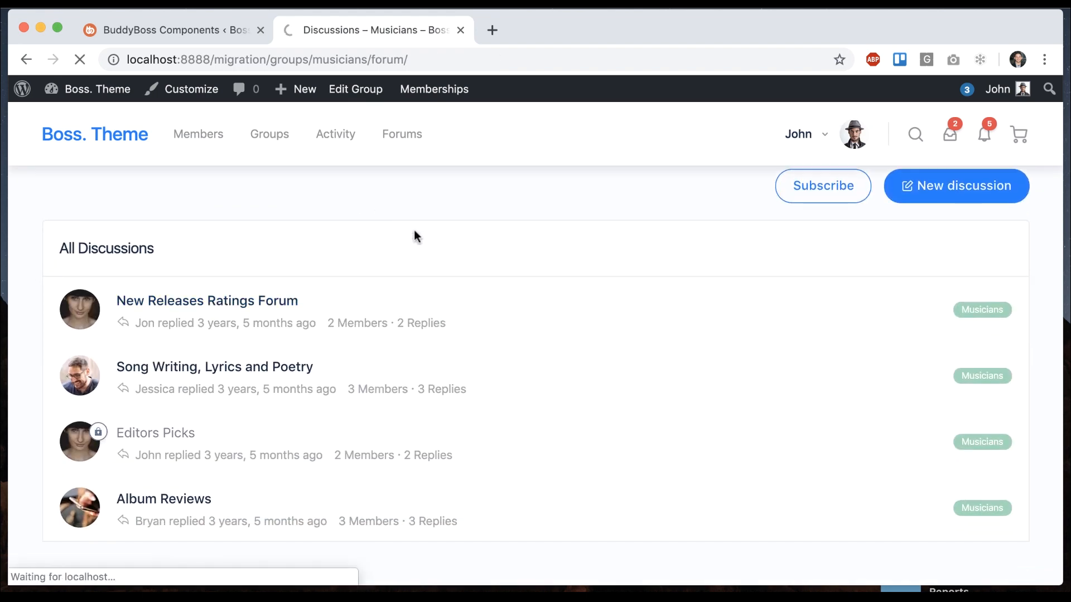
pyautogui.scroll(-7, 414, 237)
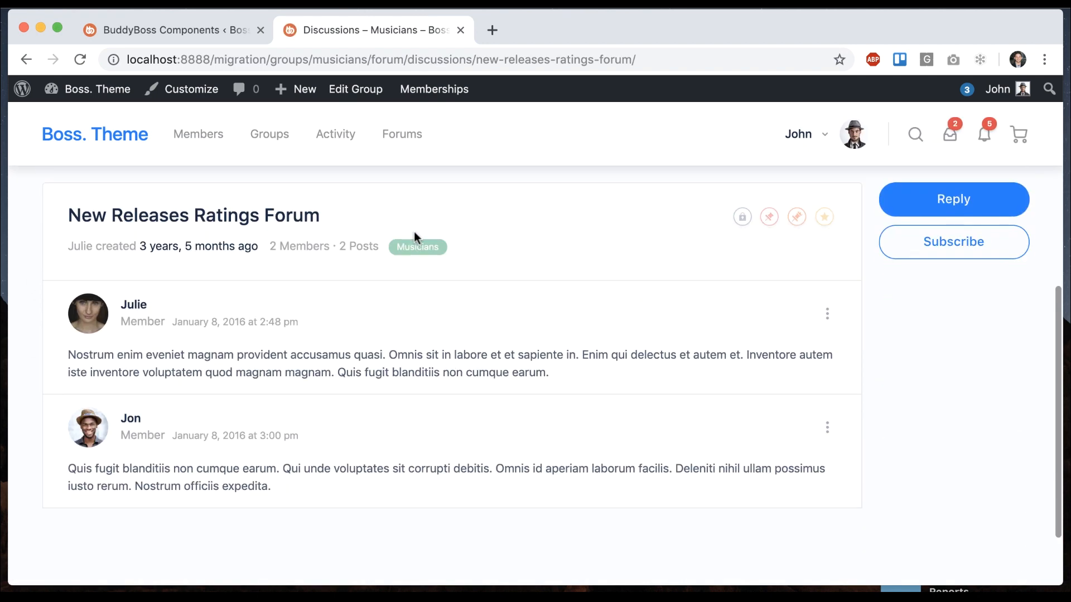
pyautogui.scroll(2, 500, 312)
pyautogui.click(887, 266)
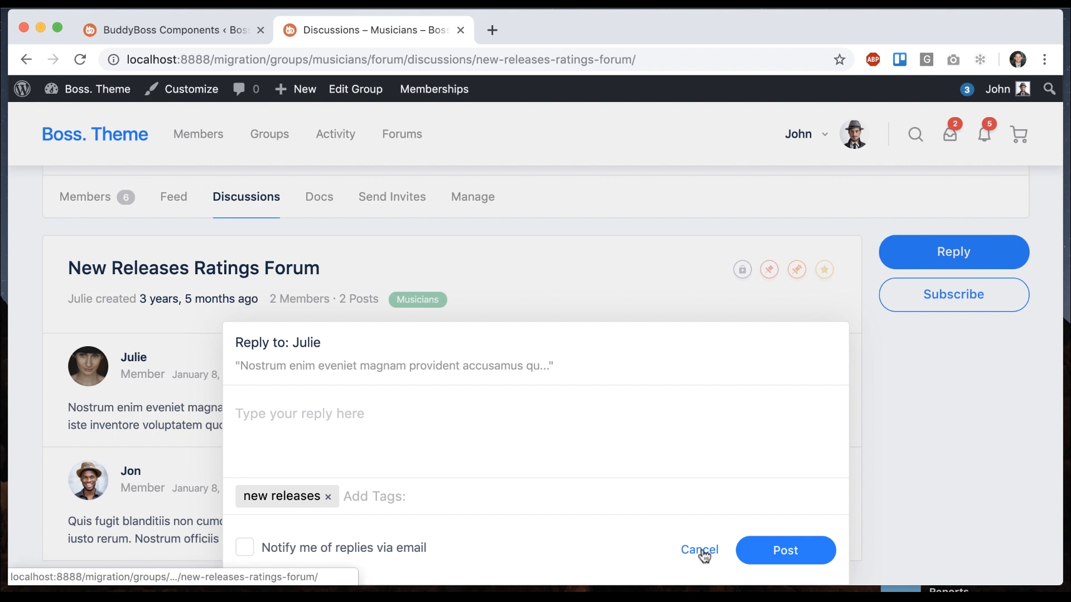
pyautogui.click(701, 551)
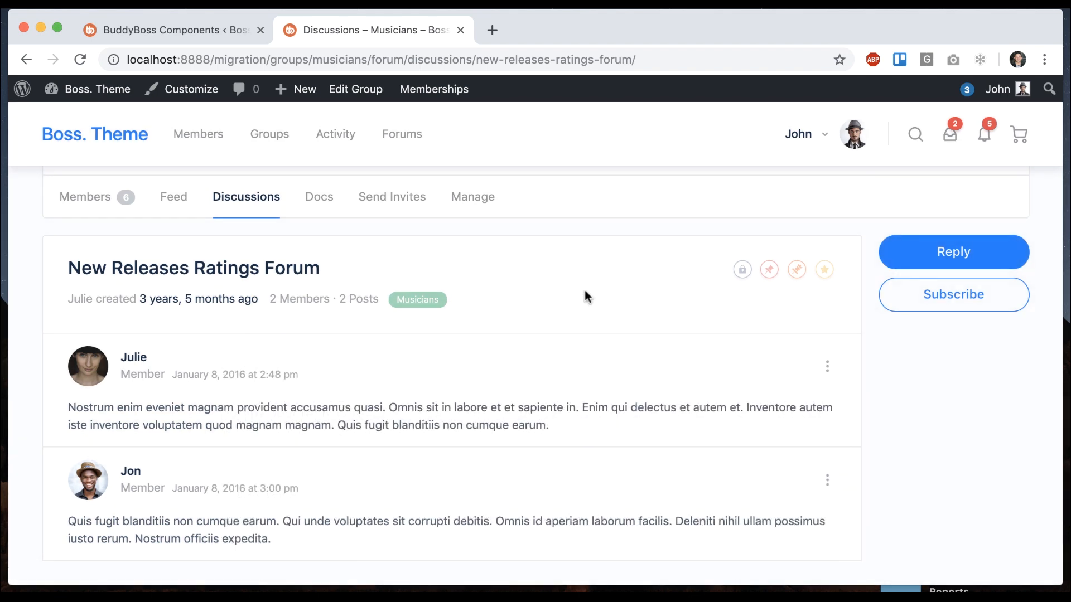
# Step: Examine the "discussions" slug in the New Releases Ratings Forum URL alongside the BuddyBoss components list
pyautogui.moveTo(408, 59); pyautogui.dragTo(471, 59)
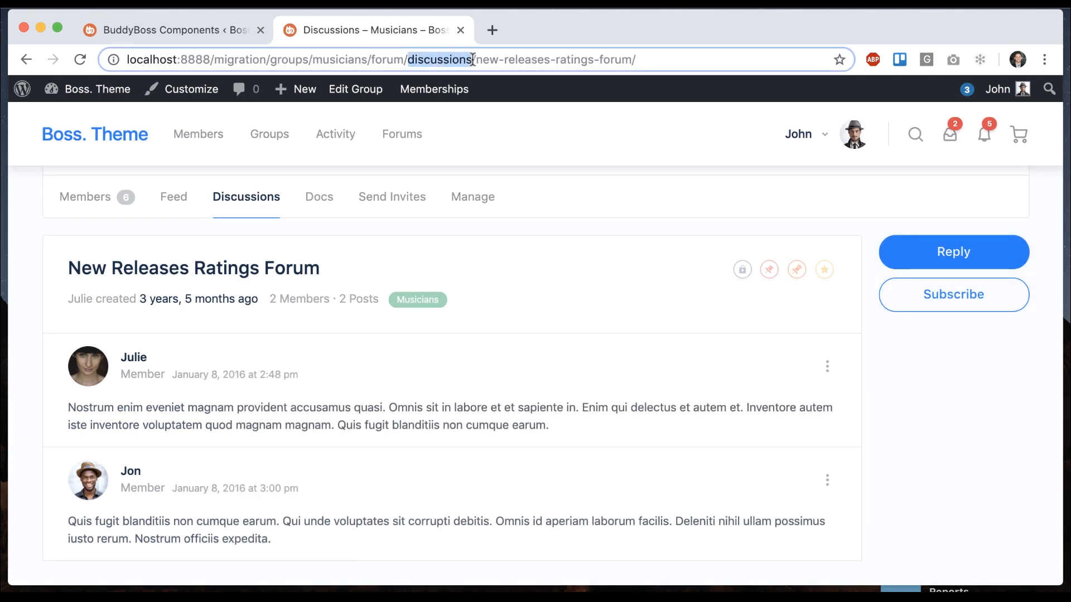
pyautogui.click(509, 148)
pyautogui.moveTo(408, 60); pyautogui.dragTo(470, 61)
pyautogui.click(534, 132)
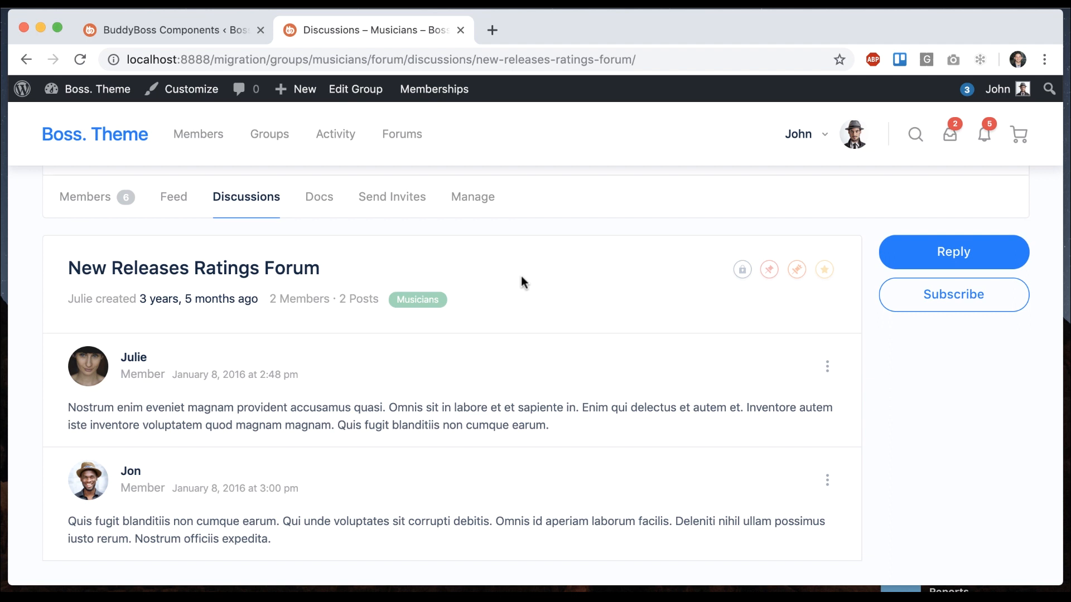
pyautogui.scroll(-2, 521, 276)
pyautogui.moveTo(407, 58); pyautogui.dragTo(473, 58)
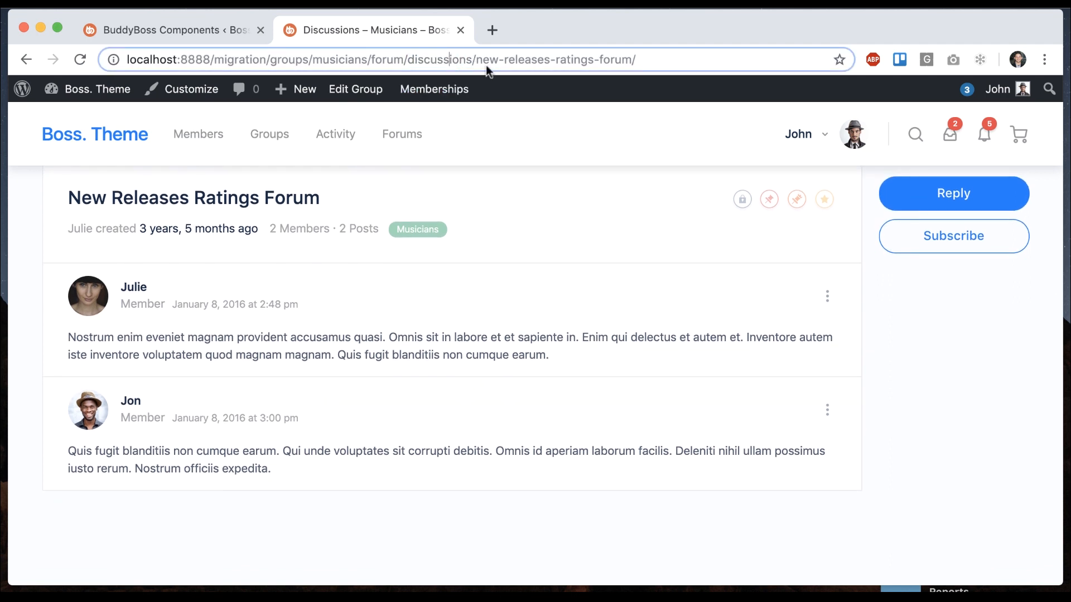
pyautogui.click(482, 133)
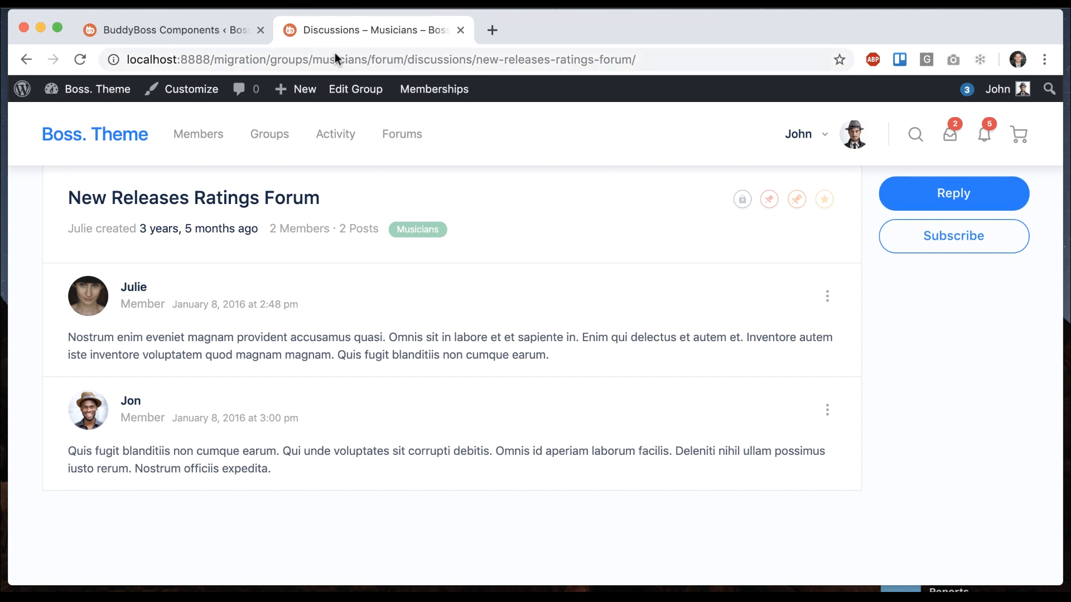
pyautogui.click(197, 29)
pyautogui.scroll(-3, 246, 326)
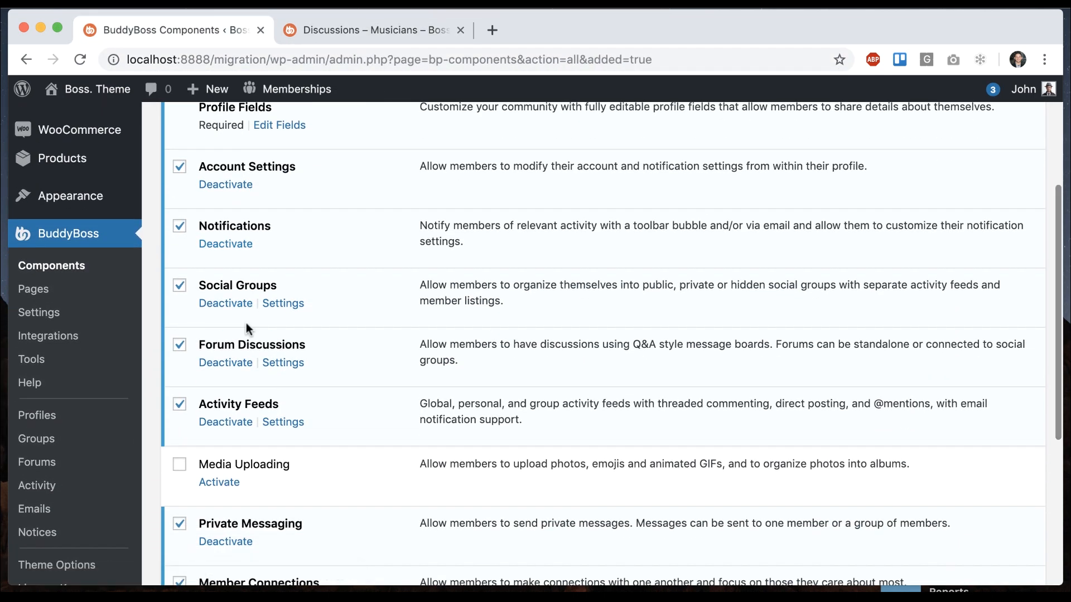
pyautogui.click(350, 29)
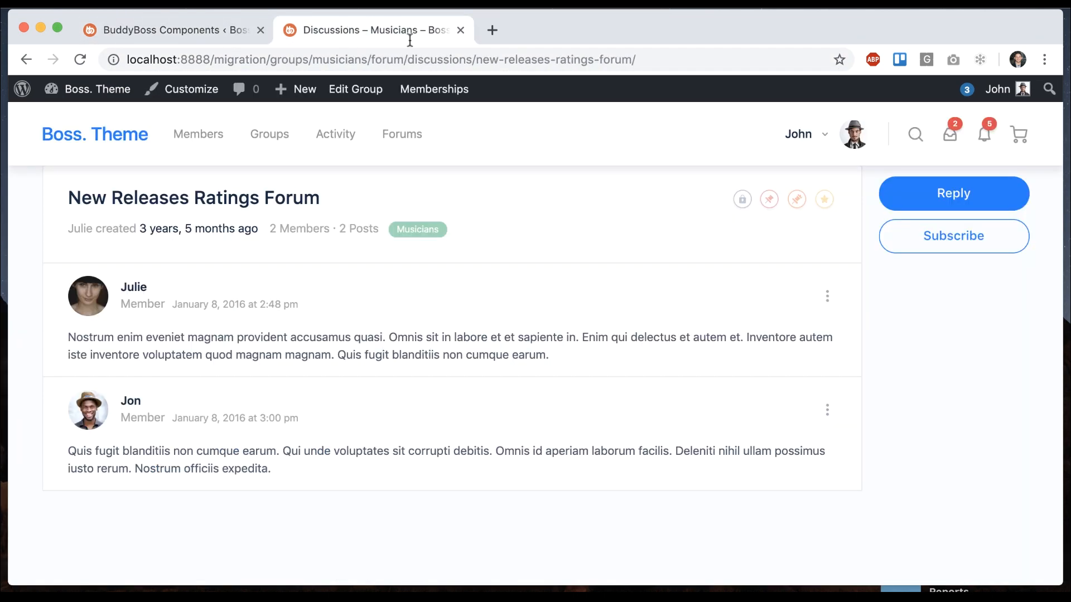
pyautogui.moveTo(408, 59); pyautogui.dragTo(472, 56)
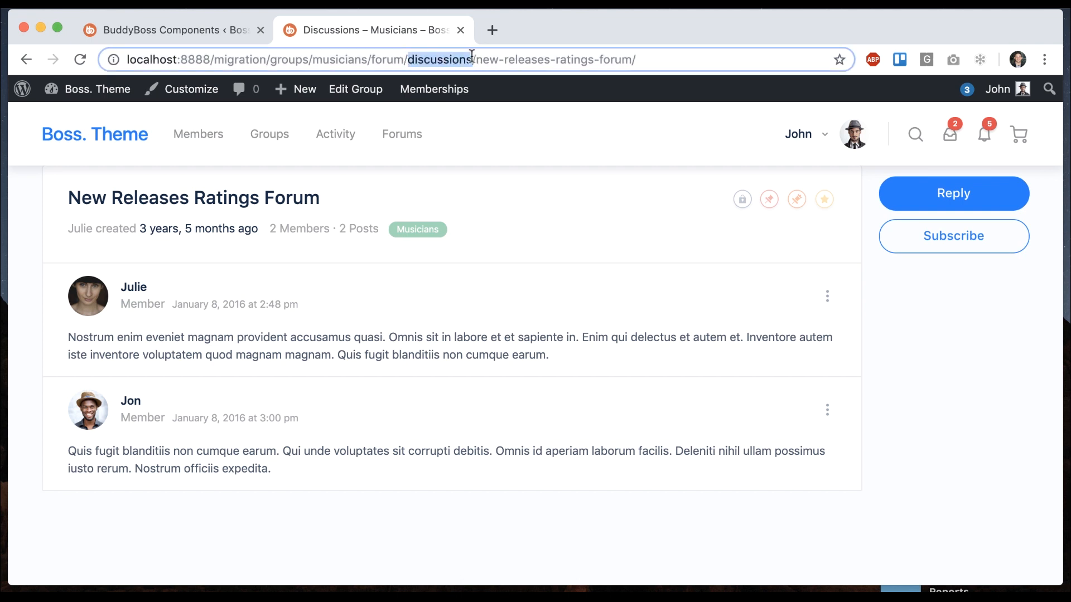
pyautogui.click(470, 133)
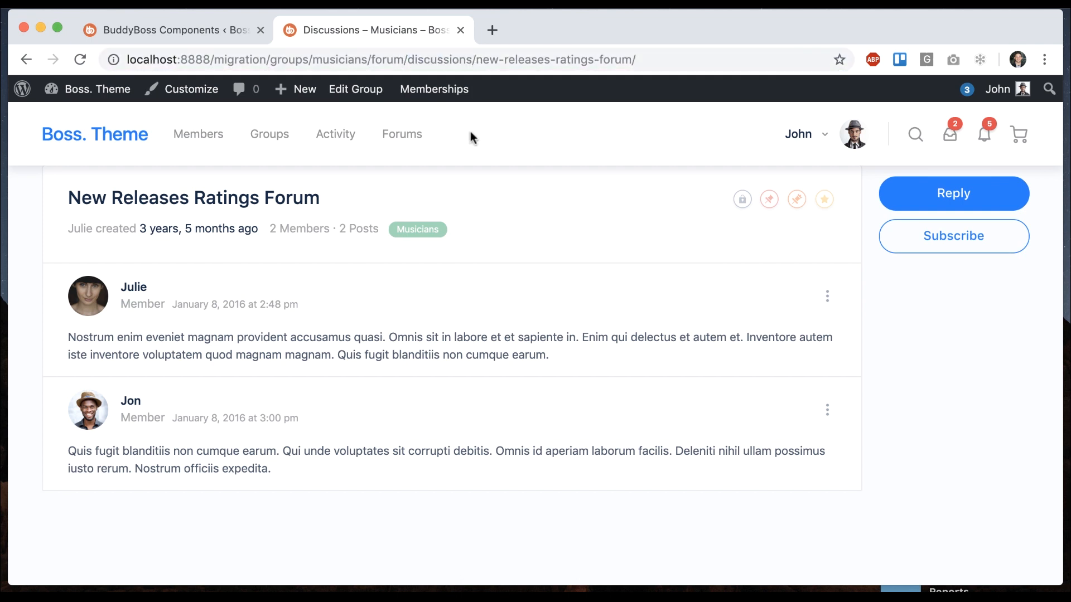
# Step: Set the Discussion slug to "topic" in the Single Forum Slugs section of the BuddyBoss forum settings
pyautogui.click(222, 32)
pyautogui.scroll(-3, 203, 237)
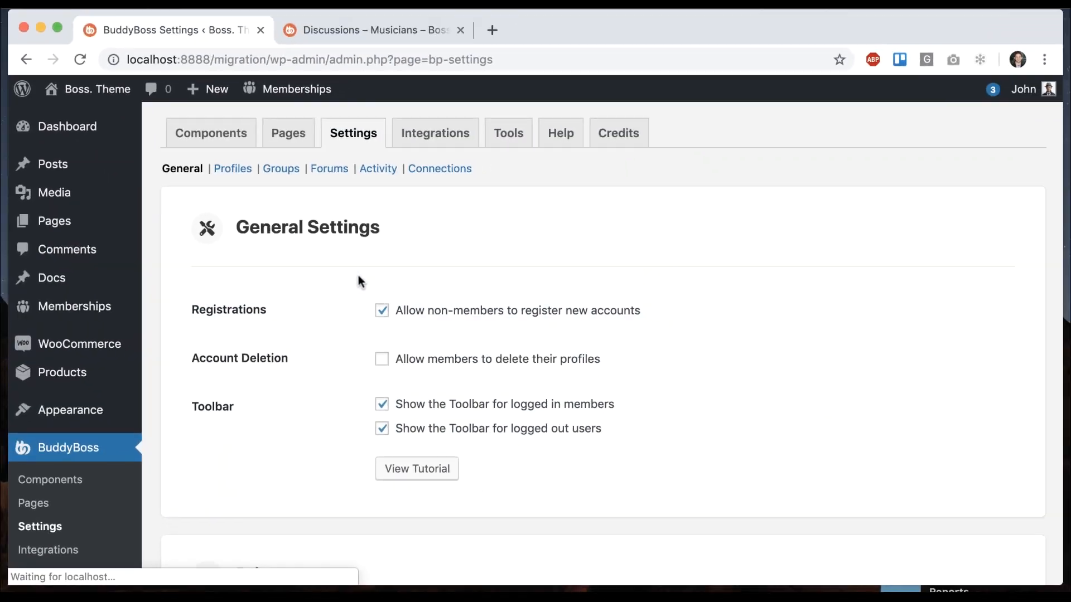
pyautogui.click(330, 170)
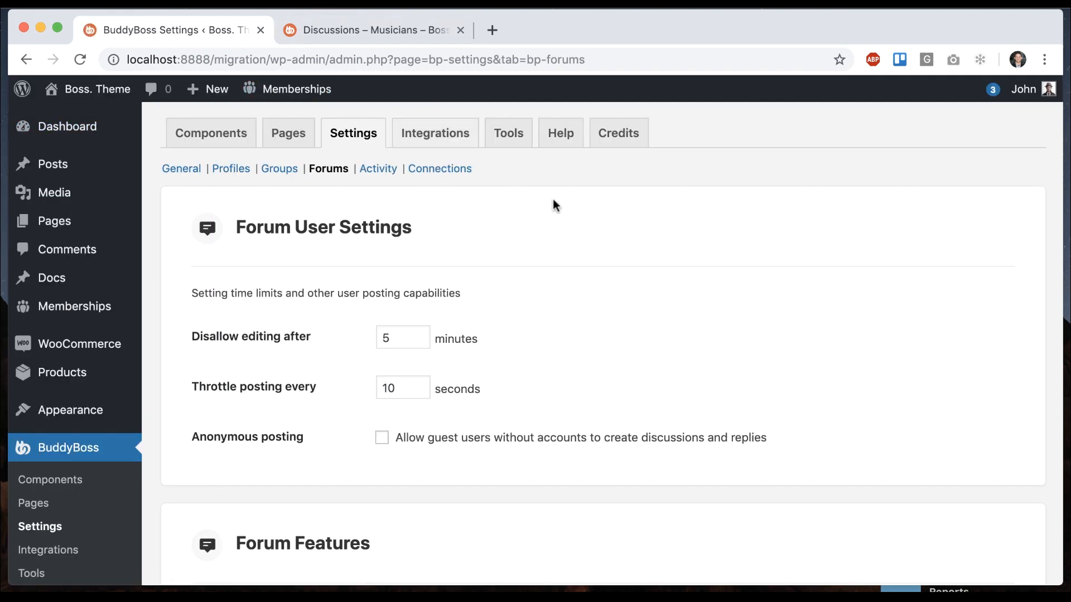
pyautogui.scroll(-1, 588, 266)
pyautogui.scroll(-15, 587, 267)
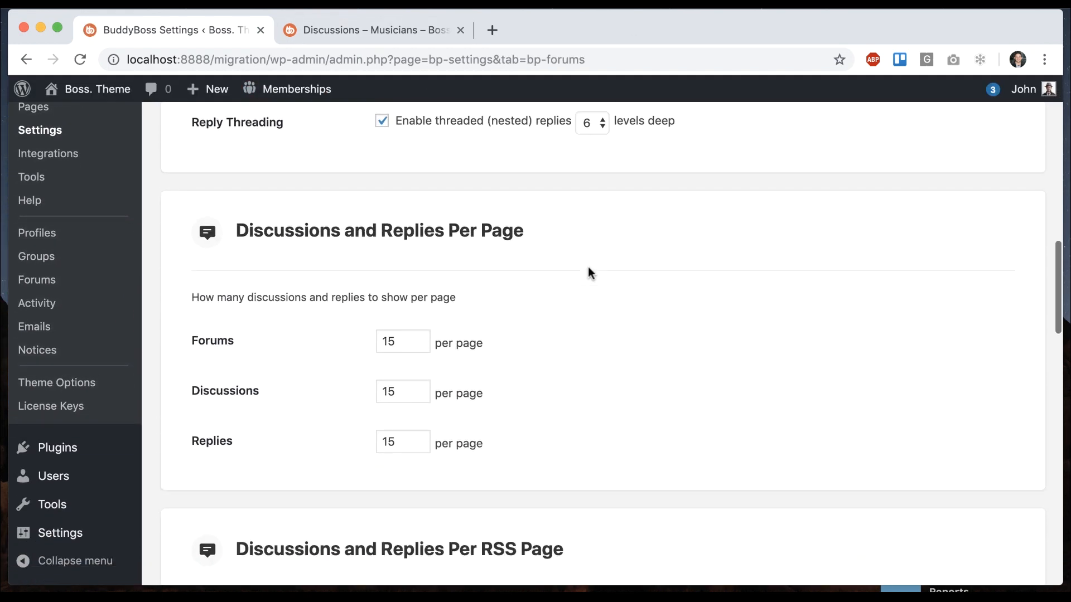
pyautogui.scroll(-12, 588, 266)
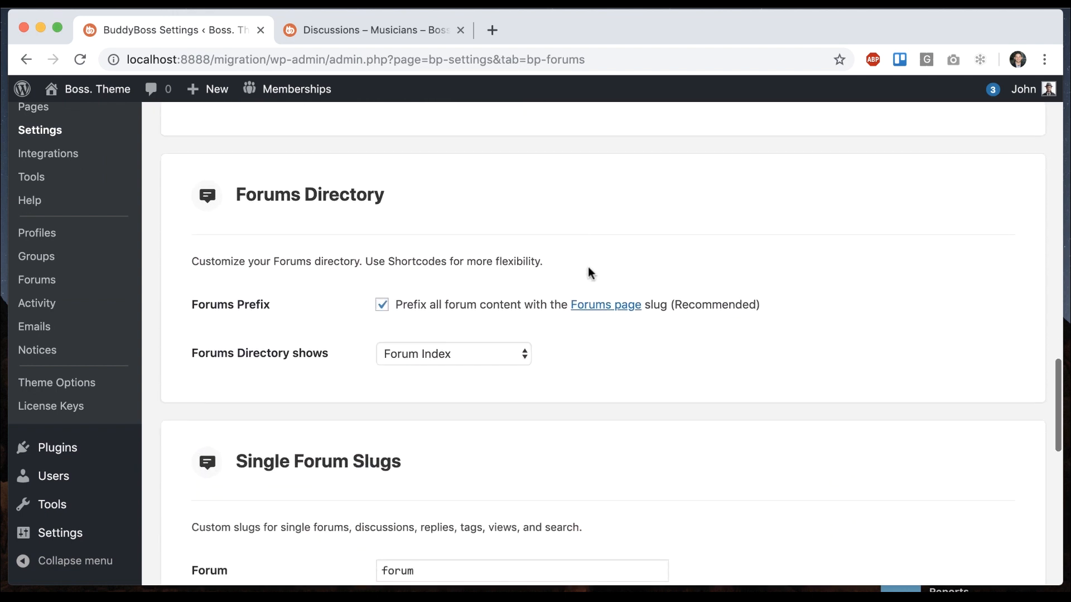
pyautogui.scroll(-5, 588, 267)
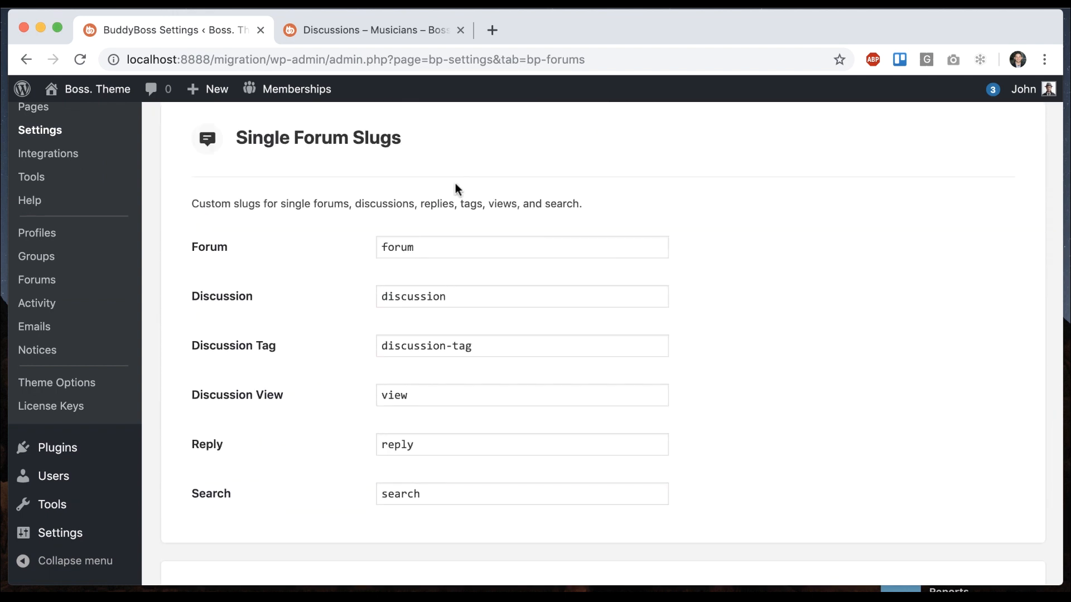
pyautogui.doubleClick(405, 291)
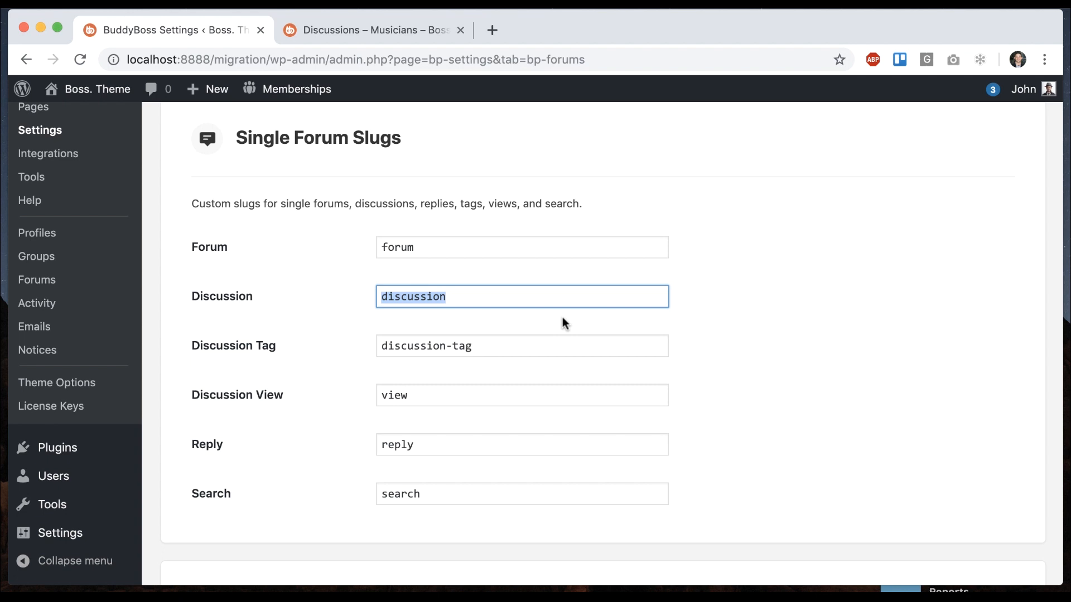
pyautogui.write('topic')
# Step: Set the Discussion Tag slug to "topic-tag" and save the forum settings
pyautogui.doubleClick(393, 346)
pyautogui.write('tp')
pyautogui.press('BackSpace')
pyautogui.write('opic')
pyautogui.click(704, 347)
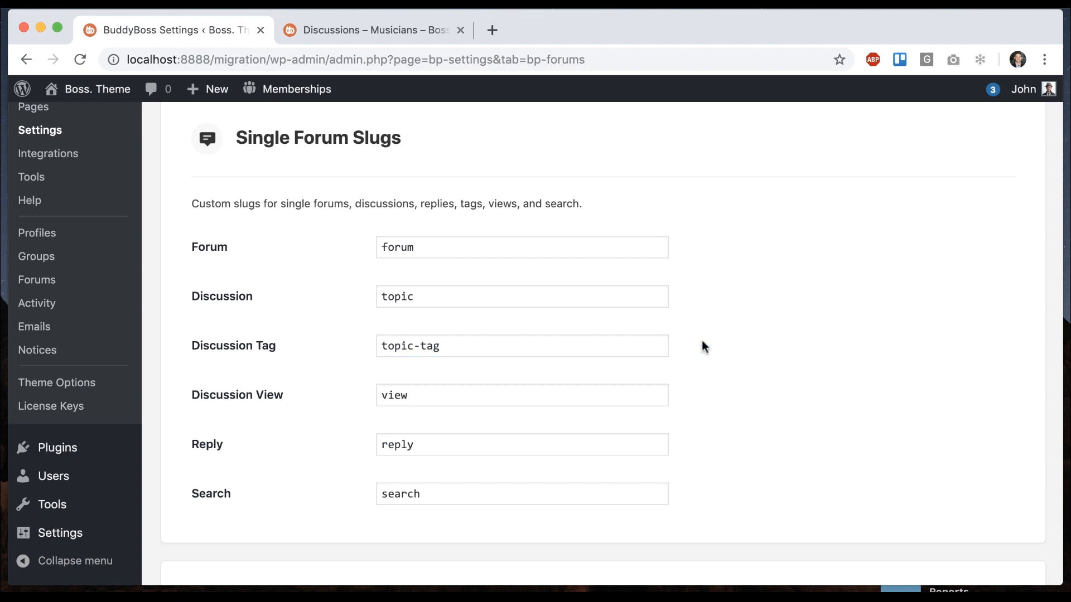
pyautogui.scroll(-5, 703, 346)
pyautogui.click(226, 505)
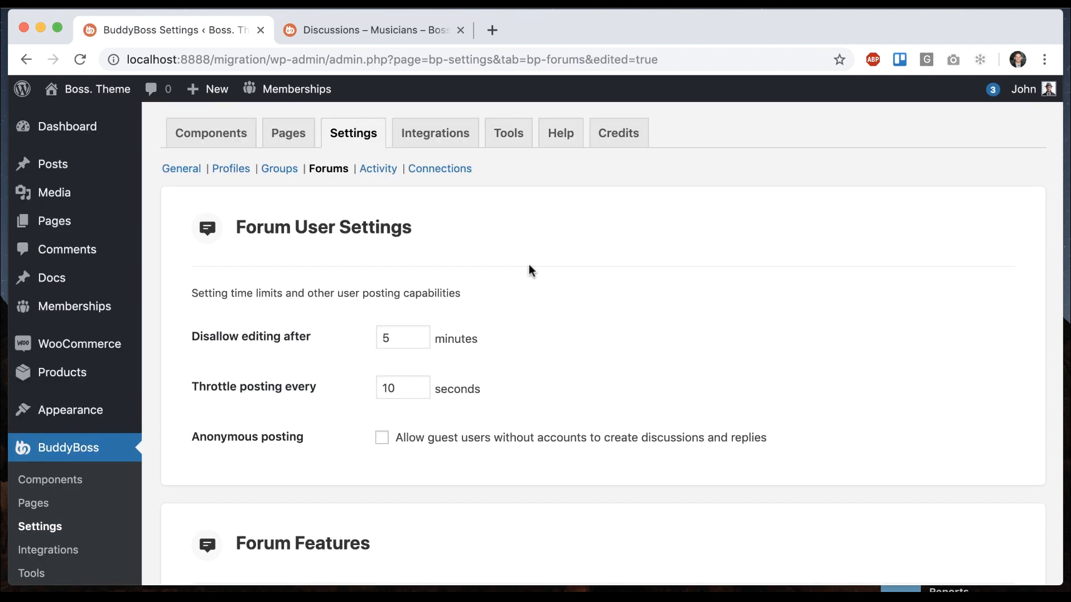
# Step: Save the WordPress permalink settings again with the Post name structure kept
pyautogui.scroll(-5, 529, 267)
pyautogui.scroll(-5, 153, 391)
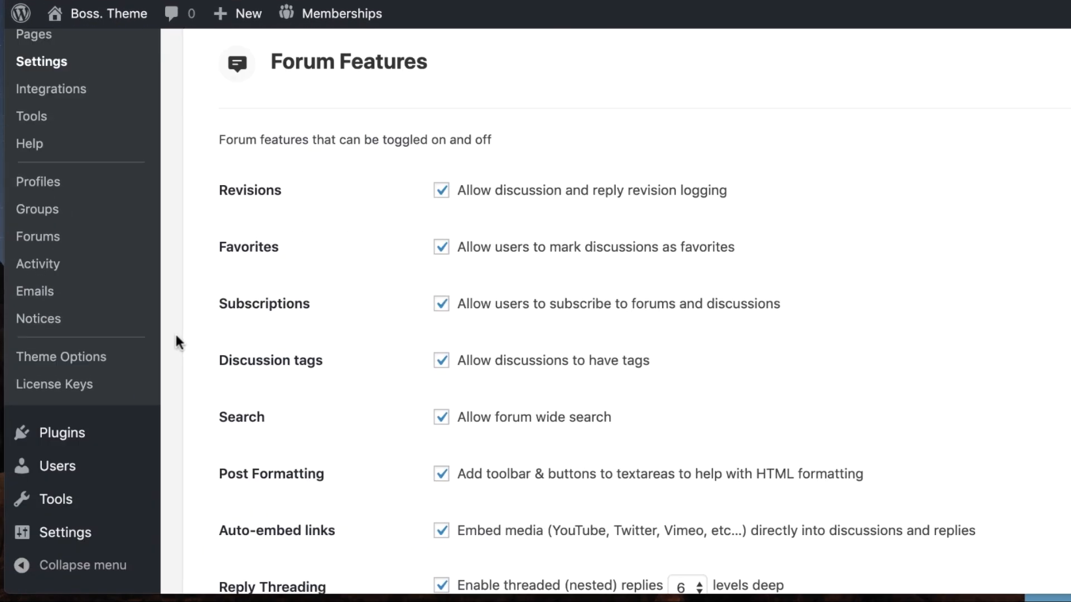
pyautogui.moveTo(93, 538)
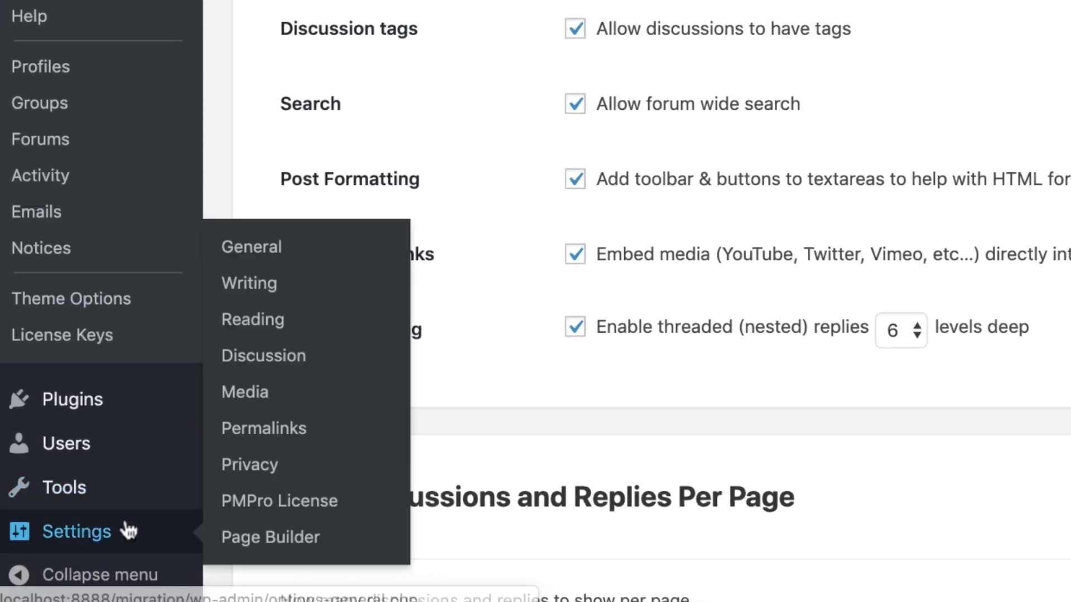
pyautogui.click(263, 432)
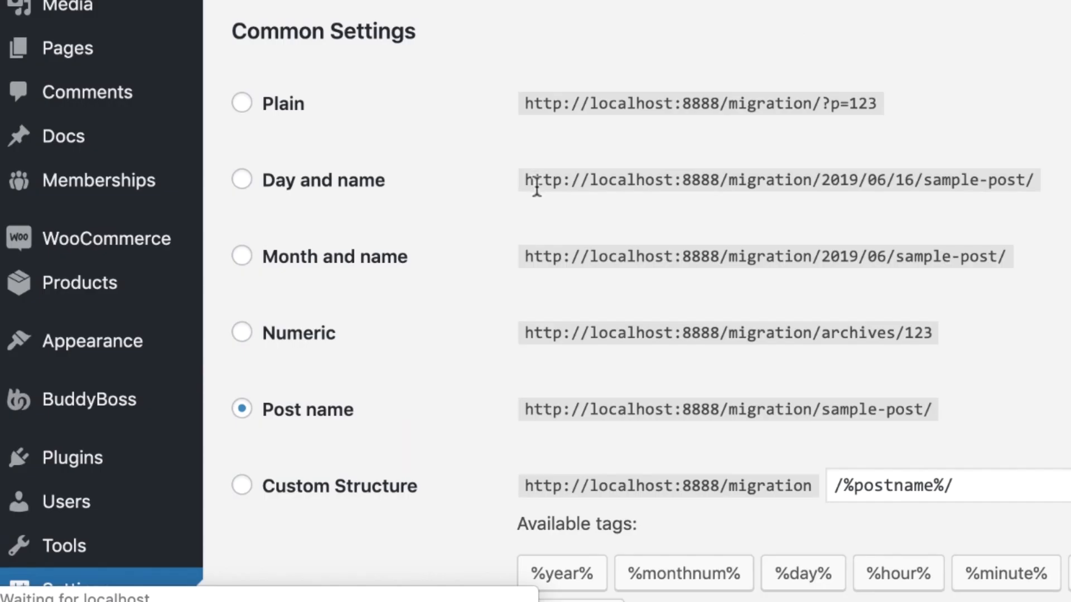
pyautogui.scroll(-15, 502, 223)
pyautogui.click(199, 490)
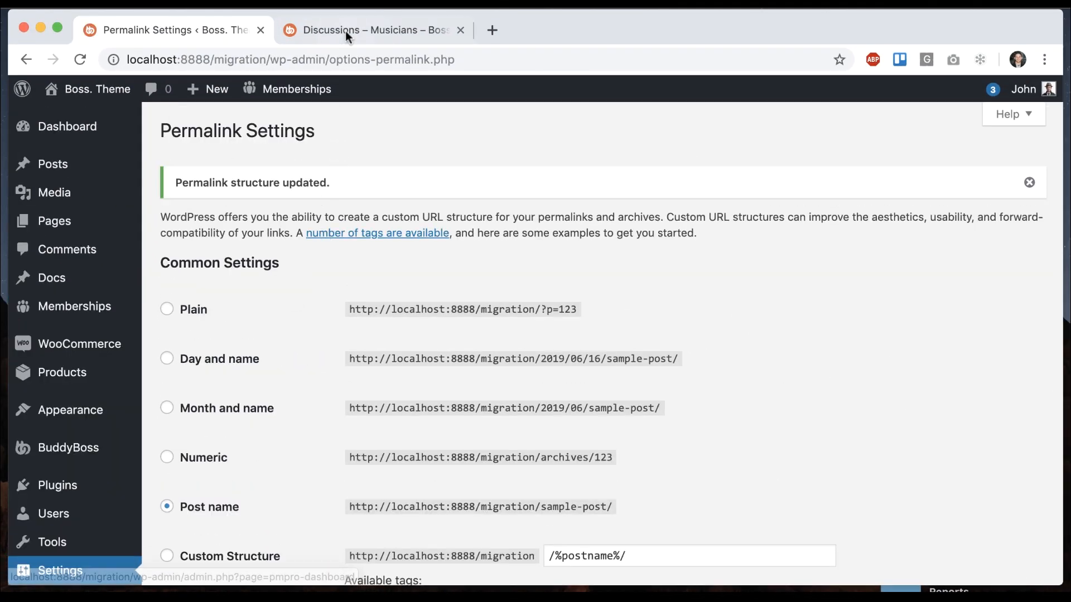
# Step: Reload the Musicians group forum from its base URL, reopen the New Releases Ratings Forum discussion and check the slug in its URL
pyautogui.click(373, 31)
pyautogui.moveTo(407, 59); pyautogui.dragTo(868, 87)
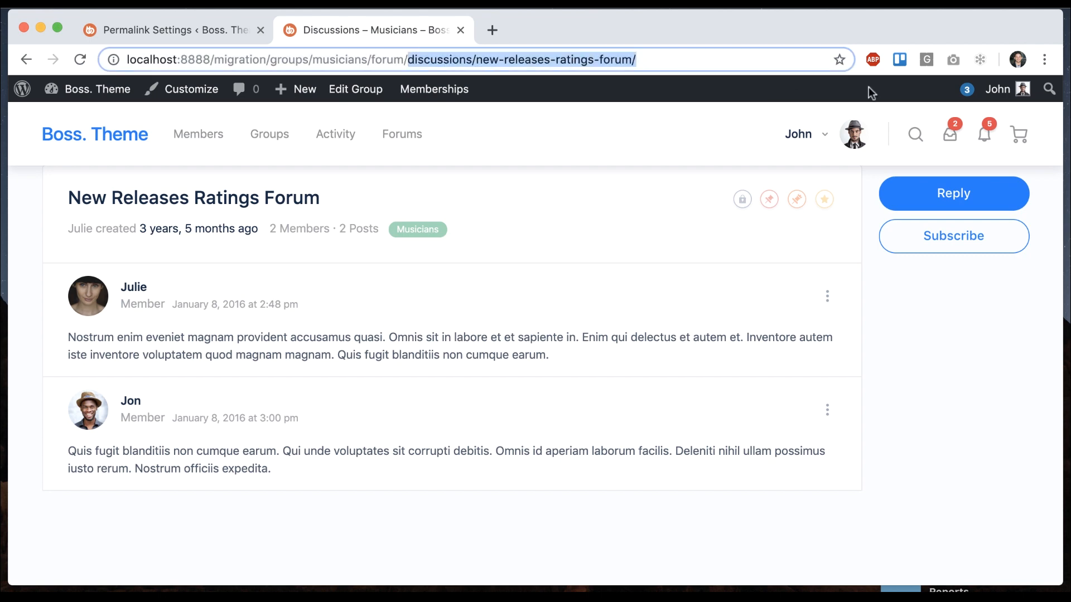
pyautogui.press('BackSpace')
pyautogui.press('Return')
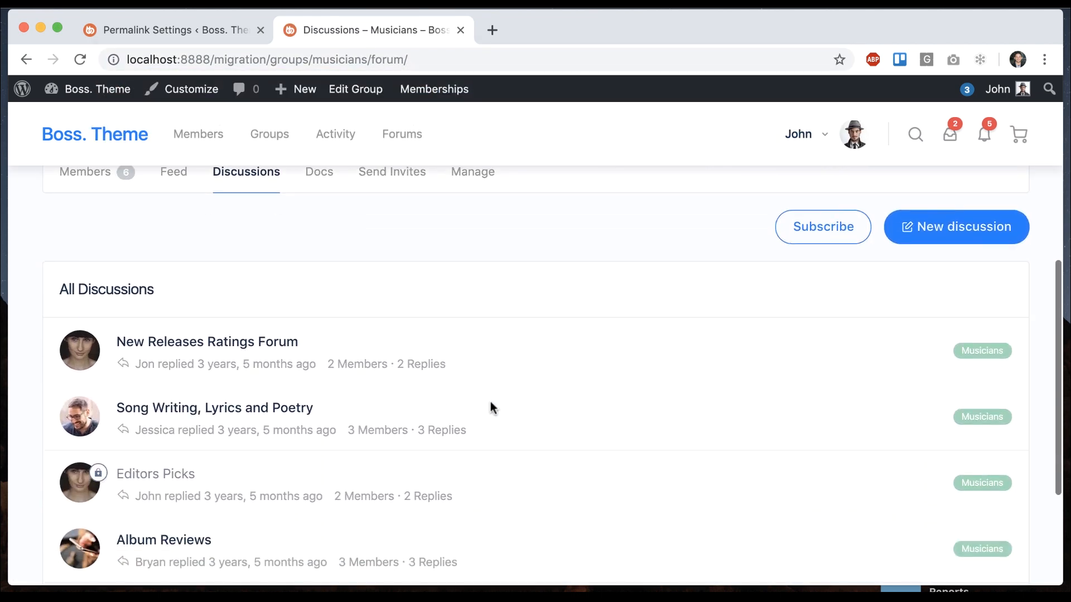
pyautogui.click(268, 355)
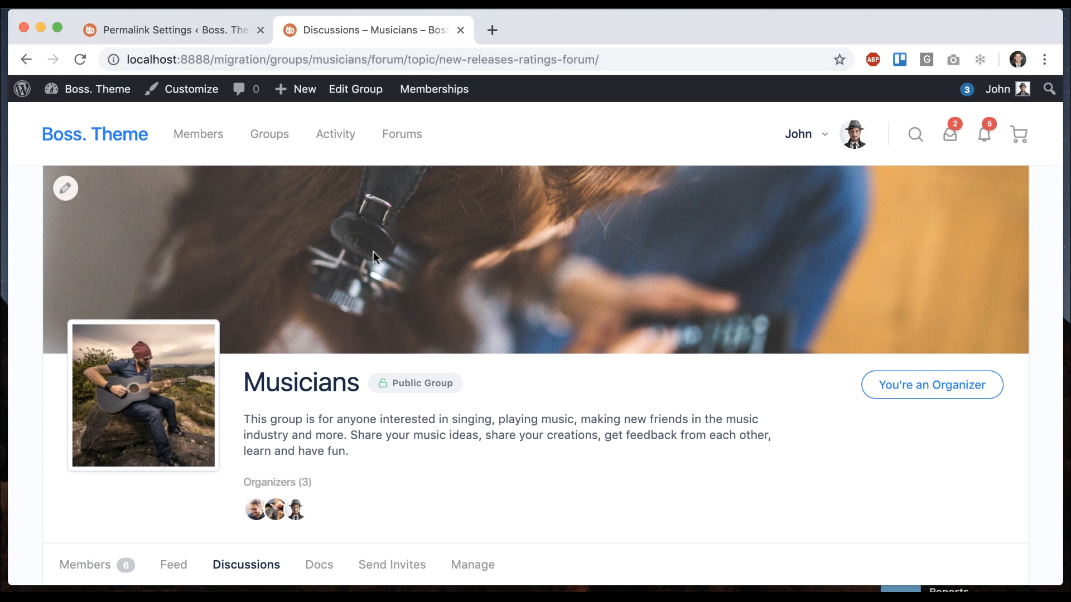
pyautogui.doubleClick(412, 59)
pyautogui.click(405, 216)
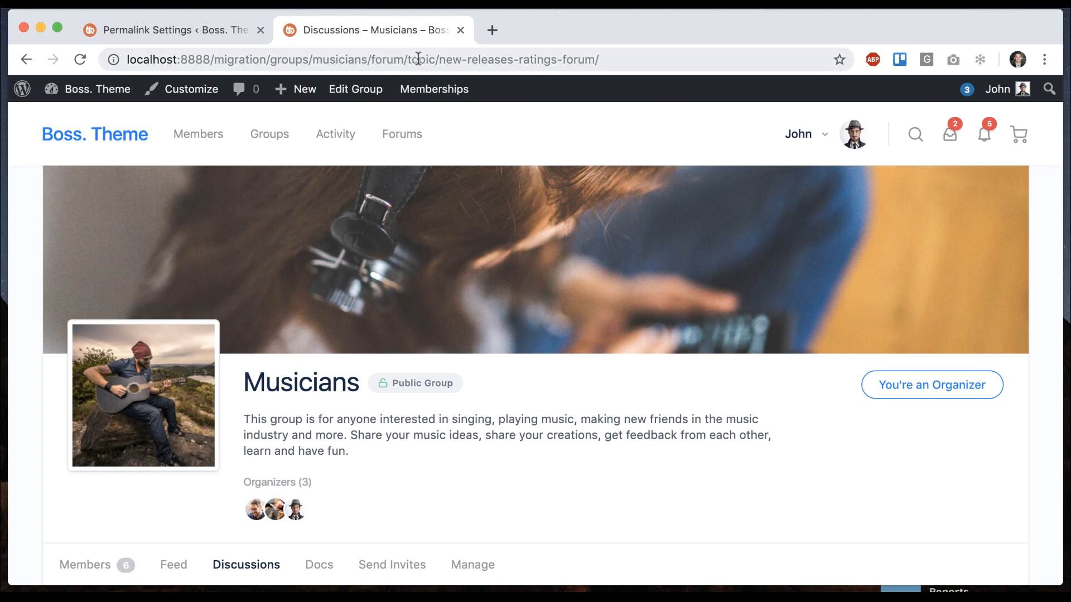
pyautogui.moveTo(408, 59); pyautogui.dragTo(434, 59)
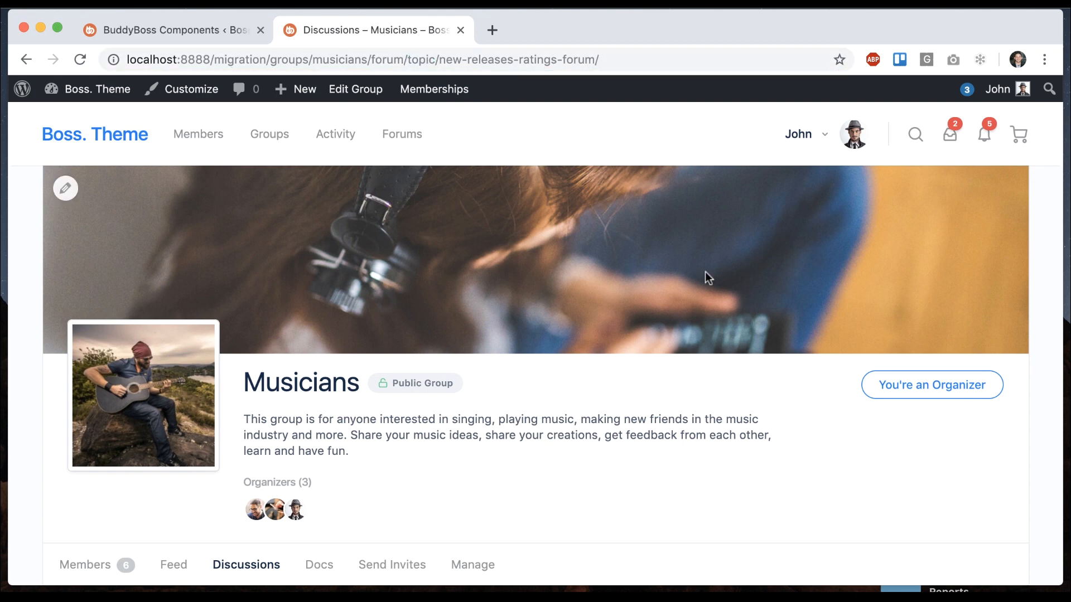
# Step: Activate the Media Uploading component in BuddyBoss
pyautogui.click(189, 26)
pyautogui.scroll(-10, 362, 284)
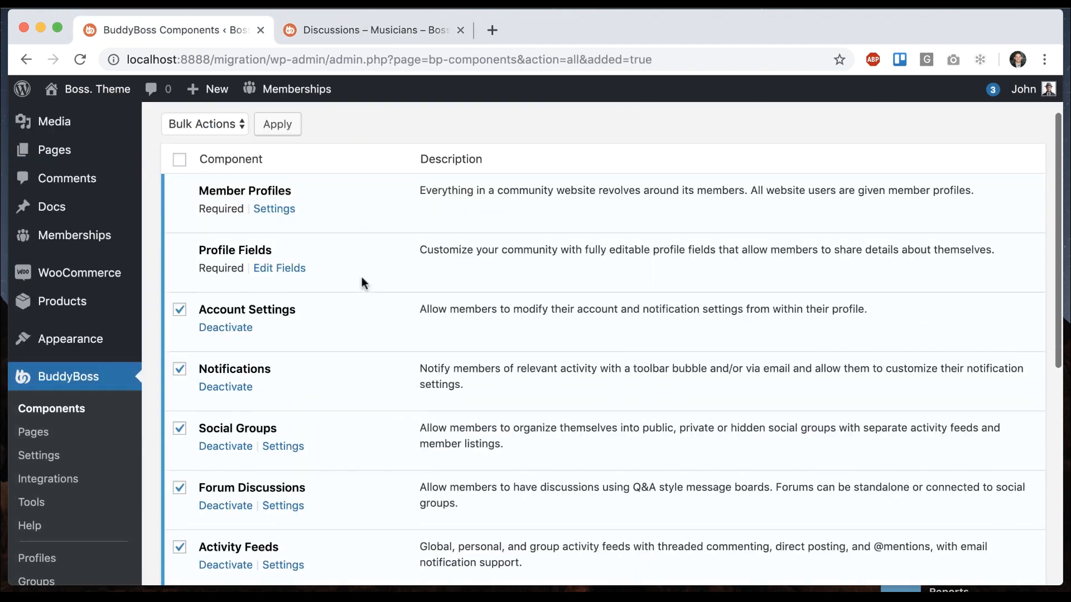
pyautogui.moveTo(200, 299); pyautogui.dragTo(302, 302)
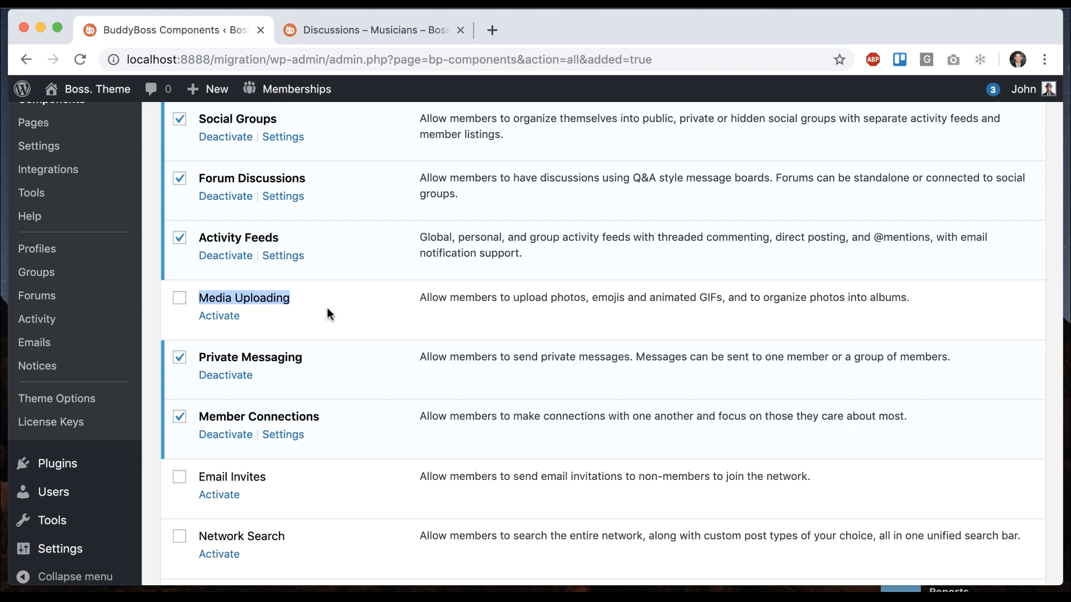
pyautogui.click(327, 307)
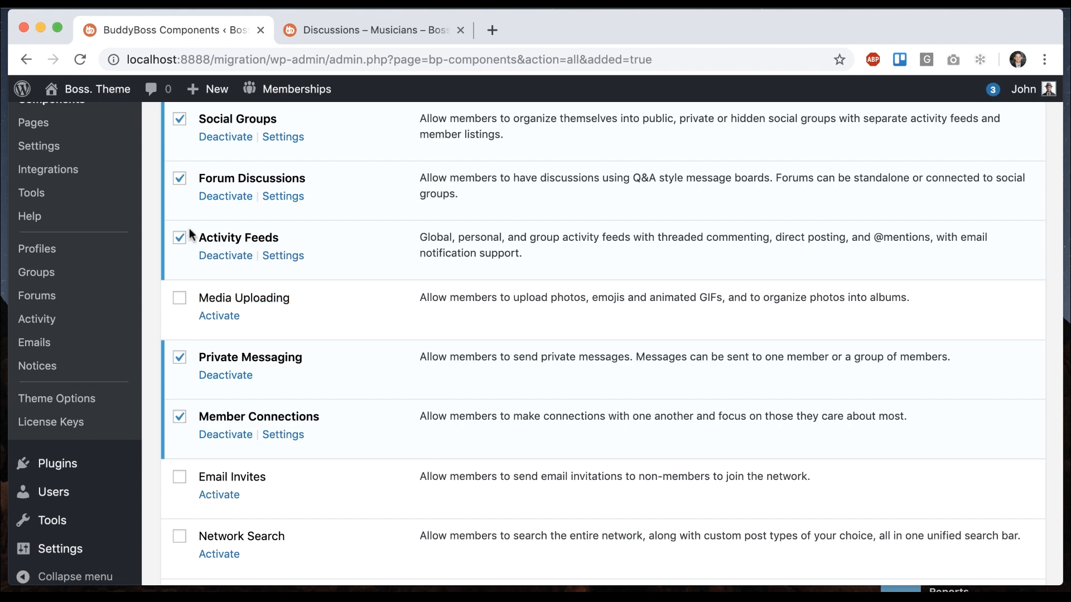
pyautogui.click(218, 316)
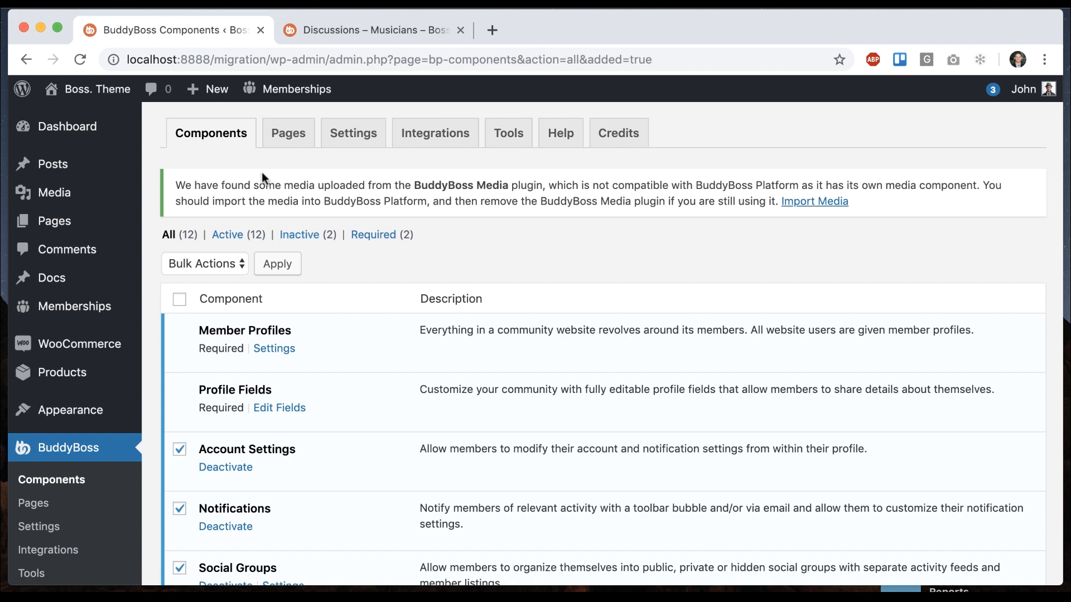
# Step: Import the old BuddyBoss Media plugin's uploads into the new Media component by running the migration
pyautogui.moveTo(414, 186); pyautogui.dragTo(502, 183)
pyautogui.click(566, 164)
pyautogui.click(817, 201)
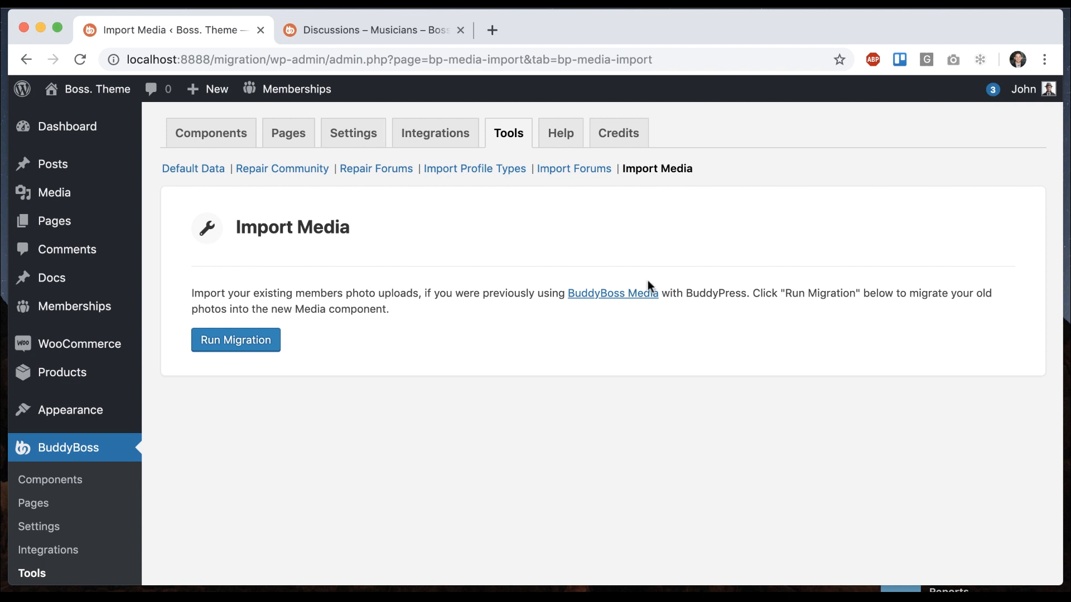
pyautogui.click(240, 352)
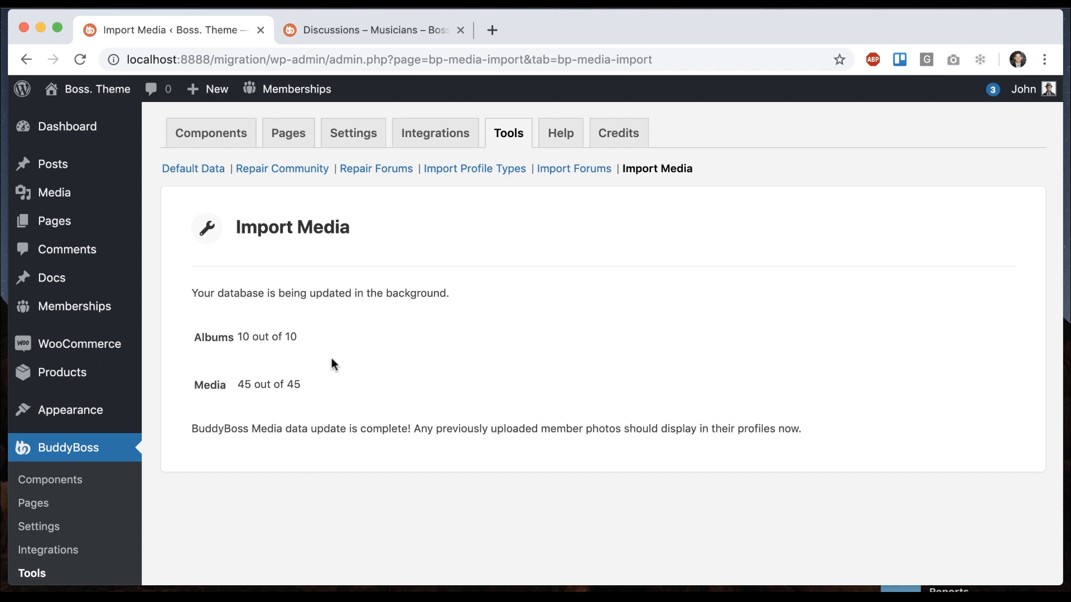
# Step: Review the BuddyBoss Media settings for photo uploading, emoji and animated GIFs
pyautogui.click(347, 136)
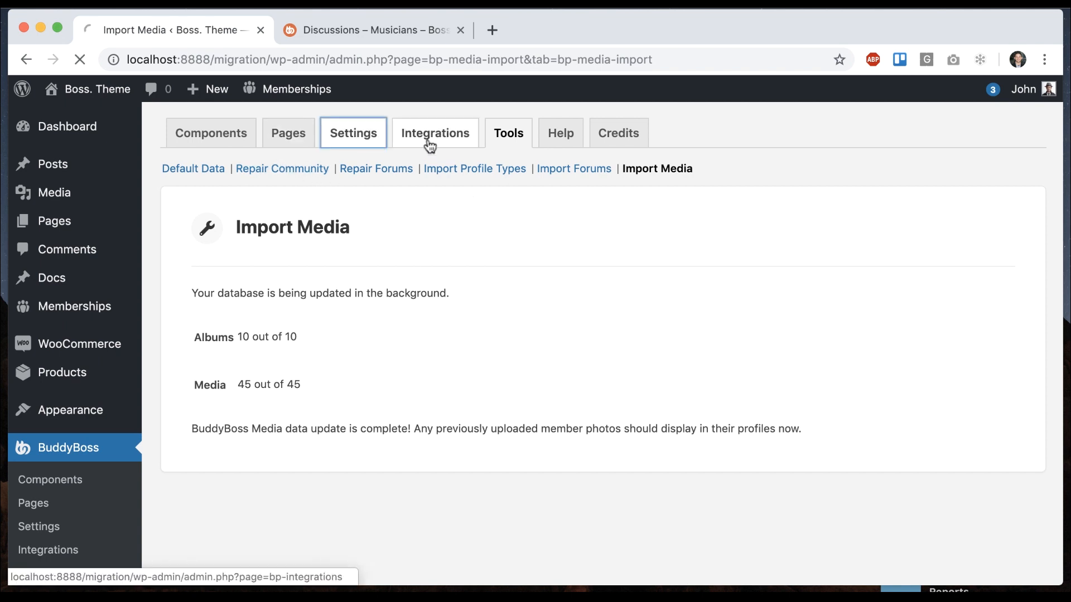
pyautogui.click(420, 168)
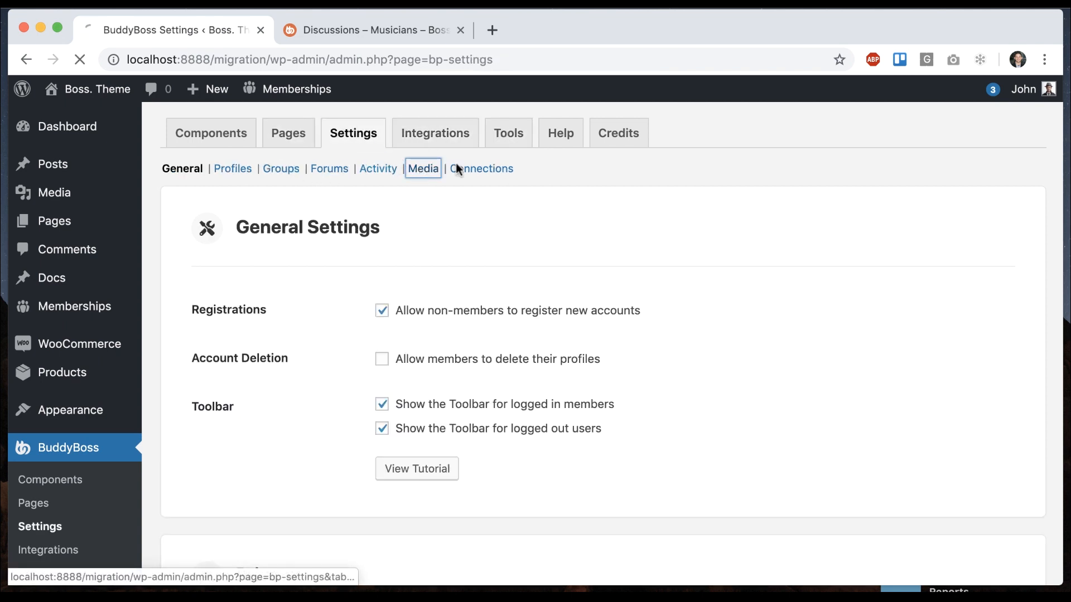
pyautogui.scroll(-10, 476, 228)
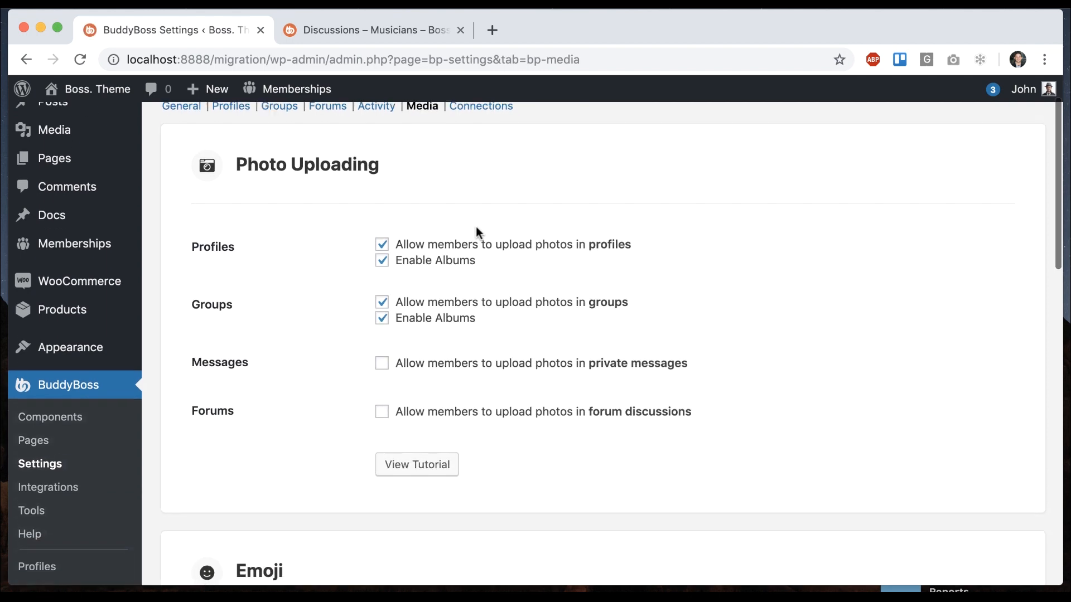
pyautogui.scroll(10, 476, 226)
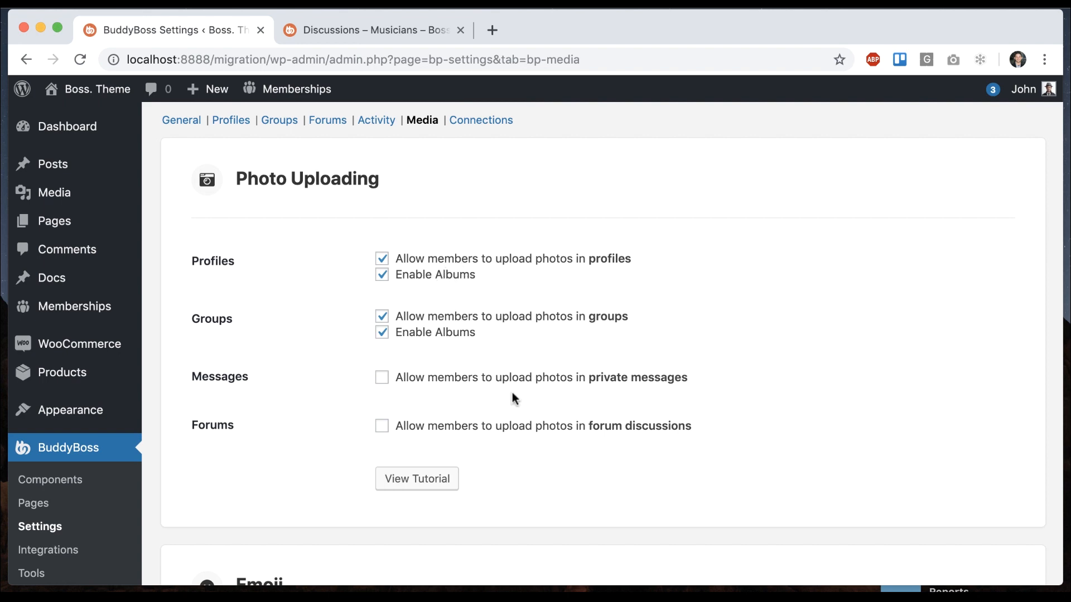
pyautogui.scroll(-5, 449, 491)
pyautogui.scroll(-4, 446, 497)
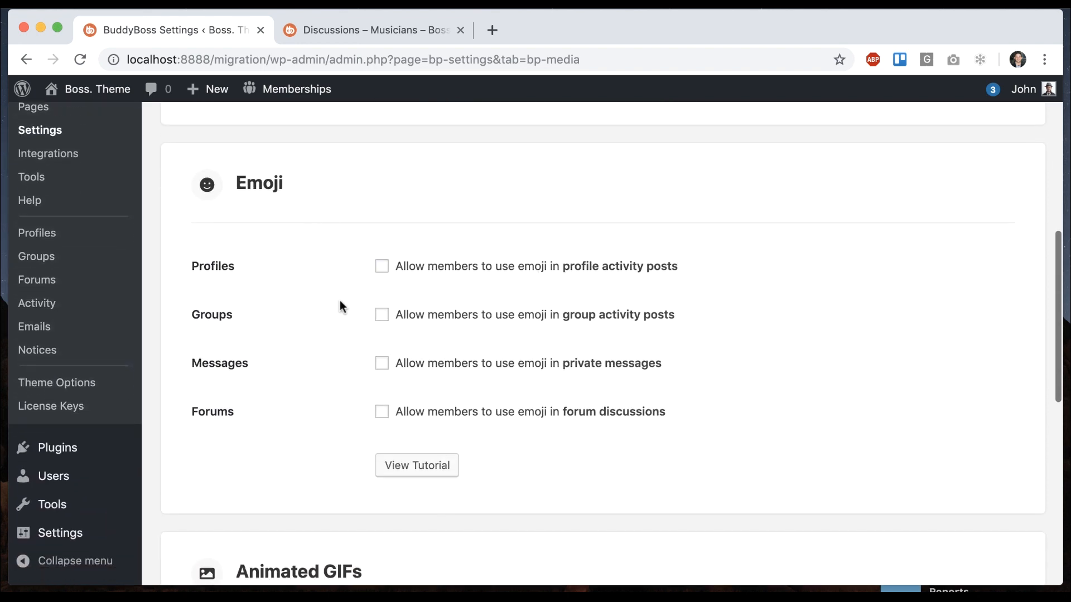
pyautogui.scroll(-4, 433, 465)
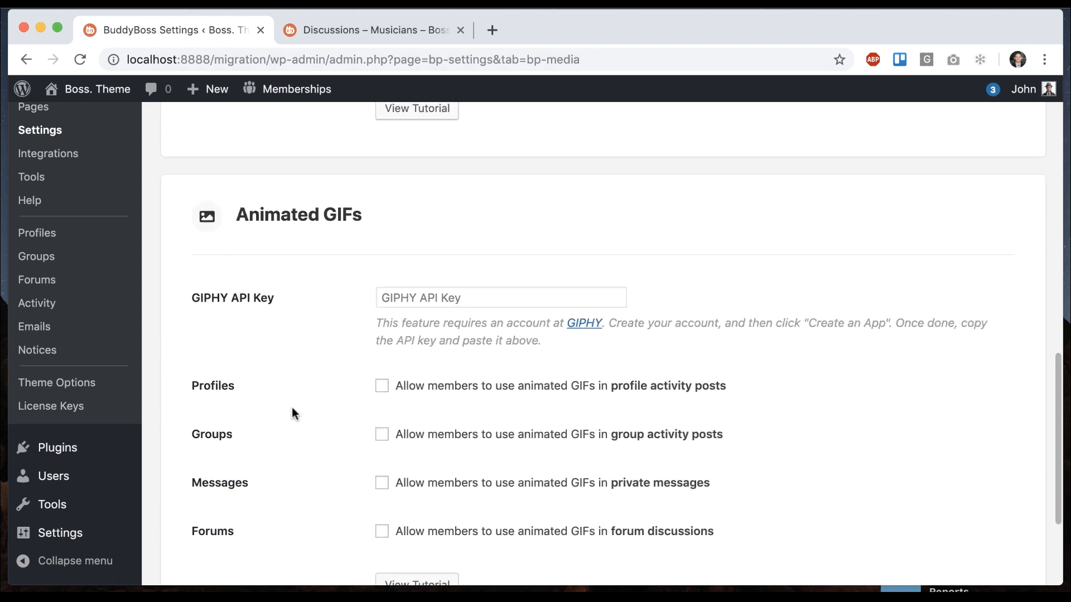
# Step: Reload the Musicians group page on the front end and open the logged-in member's profile photos
pyautogui.click(340, 21)
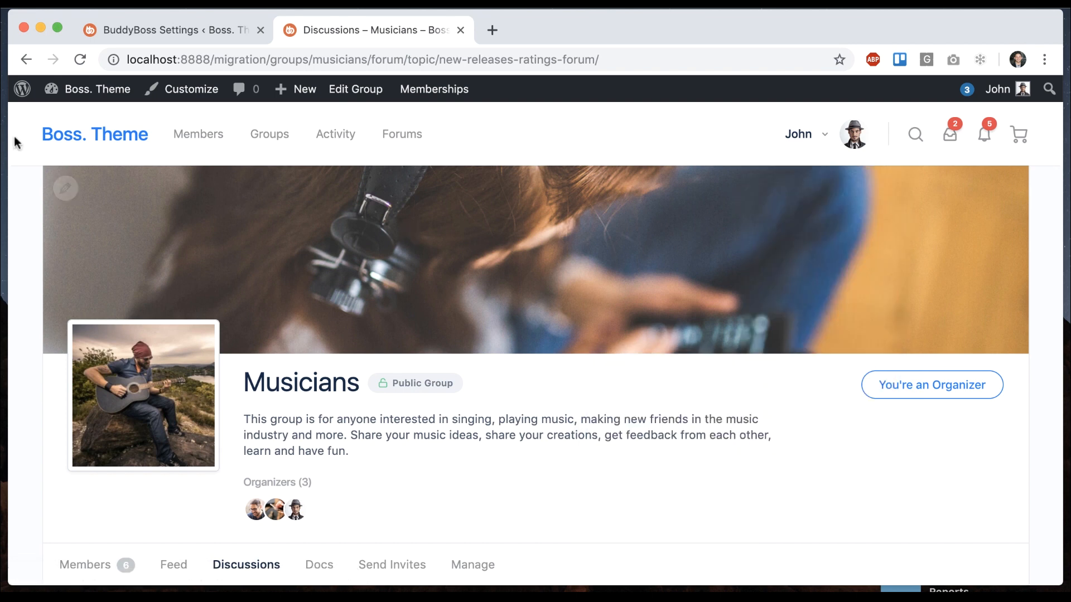
pyautogui.click(80, 59)
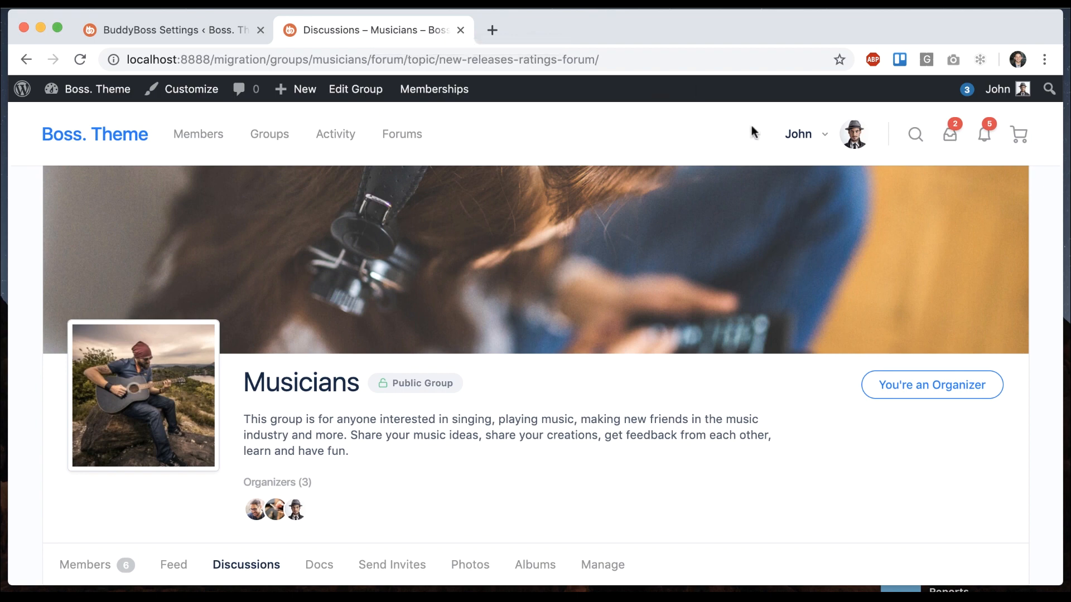
pyautogui.moveTo(832, 141)
pyautogui.click(784, 471)
pyautogui.scroll(-4, 516, 283)
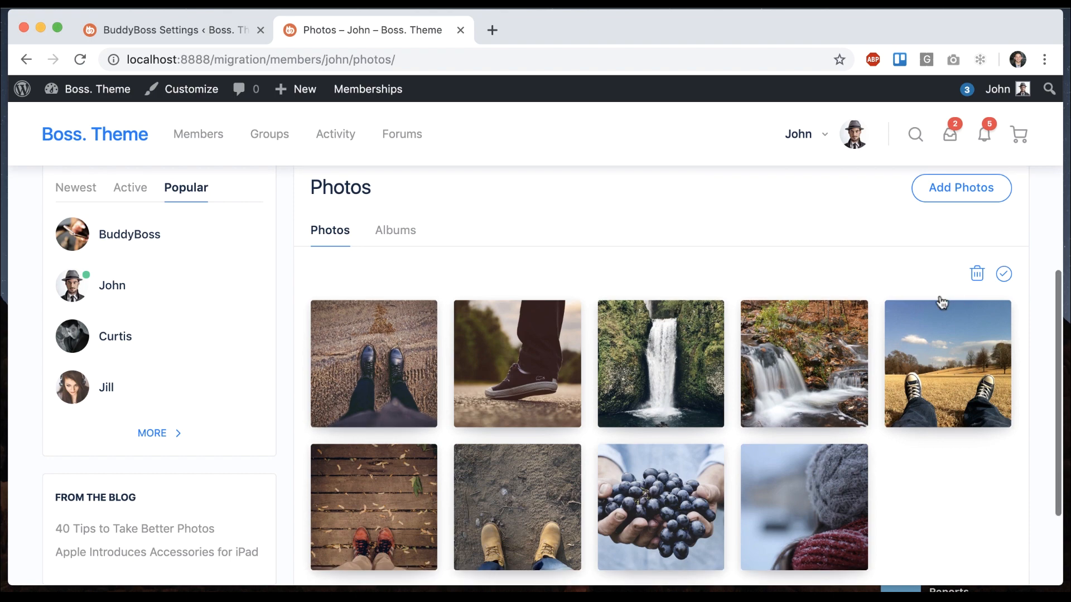
# Step: Browse the first few profile photos in the full-size viewer, close it and view the member's albums
pyautogui.click(385, 329)
pyautogui.click(989, 346)
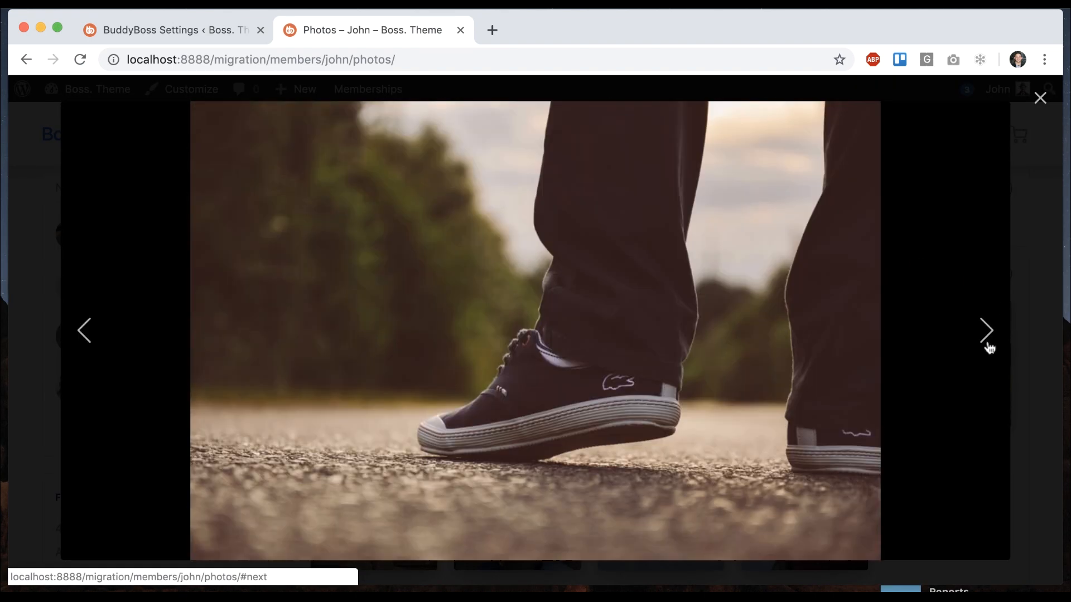
pyautogui.click(988, 346)
pyautogui.click(988, 345)
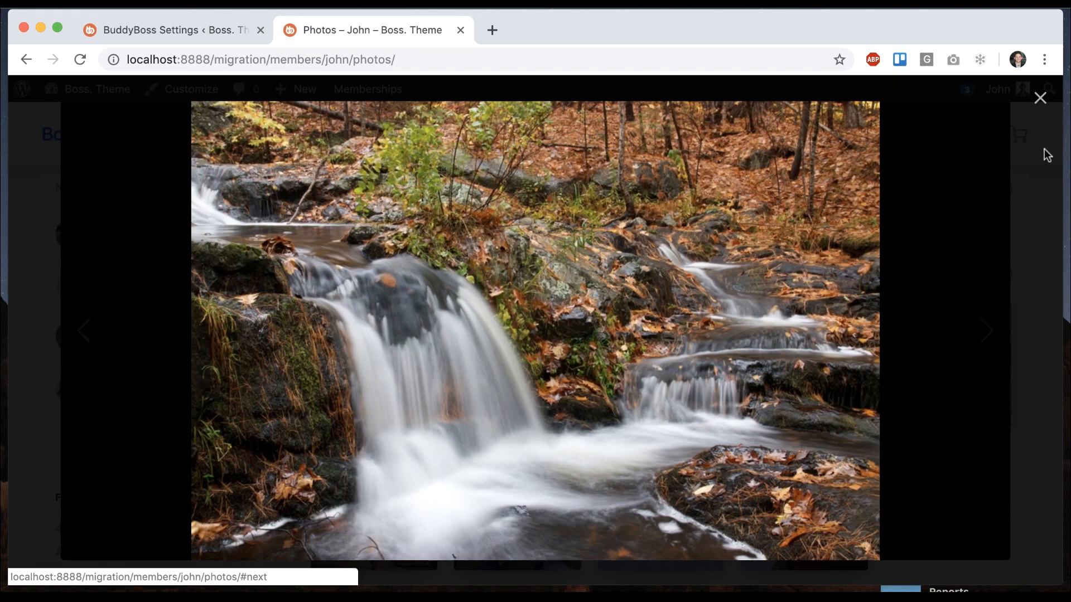
pyautogui.click(1040, 99)
pyautogui.click(401, 233)
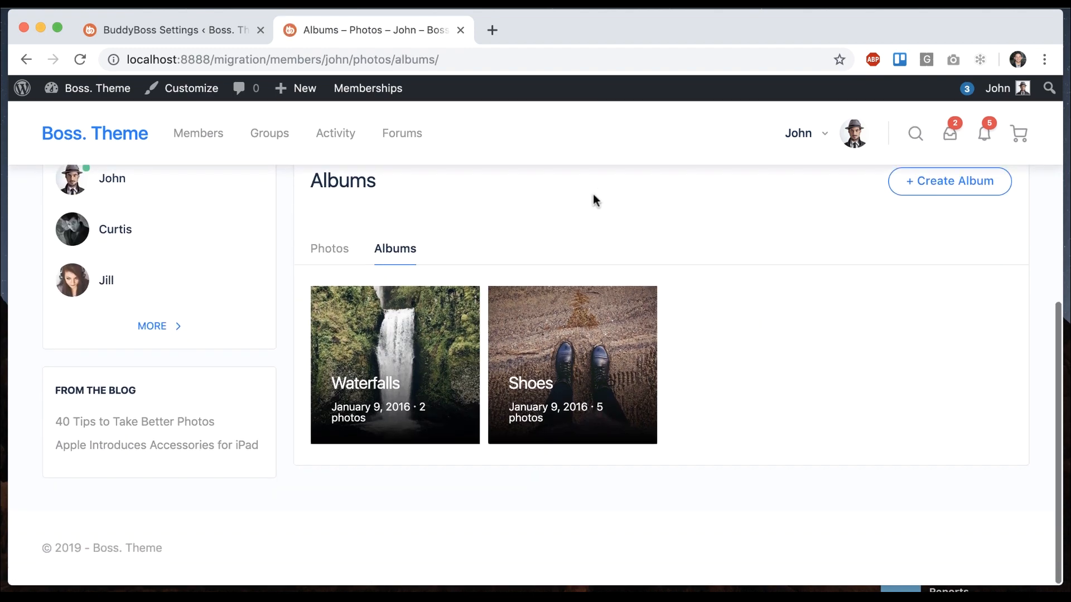
# Step: Open the Waterfalls album, view its two photos in the full-size viewer and close the viewer
pyautogui.click(427, 317)
pyautogui.scroll(-6, 582, 229)
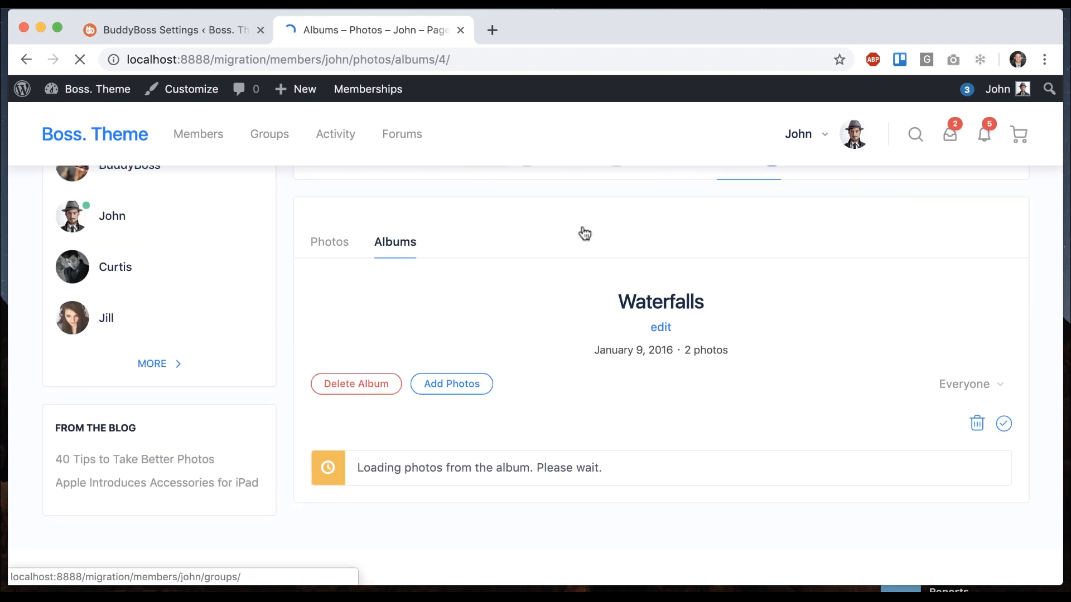
pyautogui.scroll(-3, 582, 228)
pyautogui.click(368, 334)
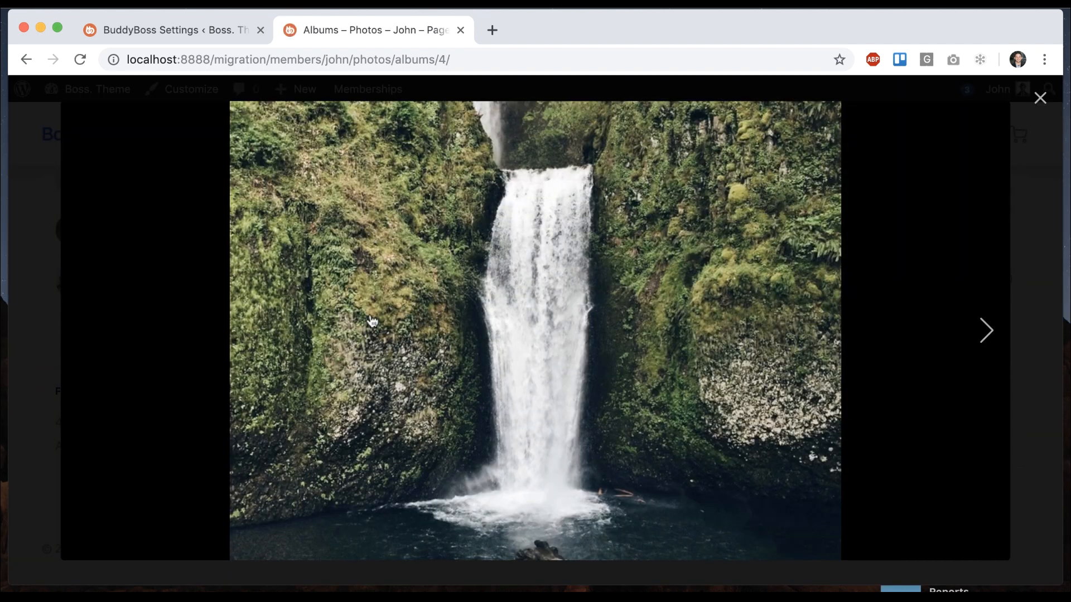
pyautogui.click(986, 333)
pyautogui.click(1040, 98)
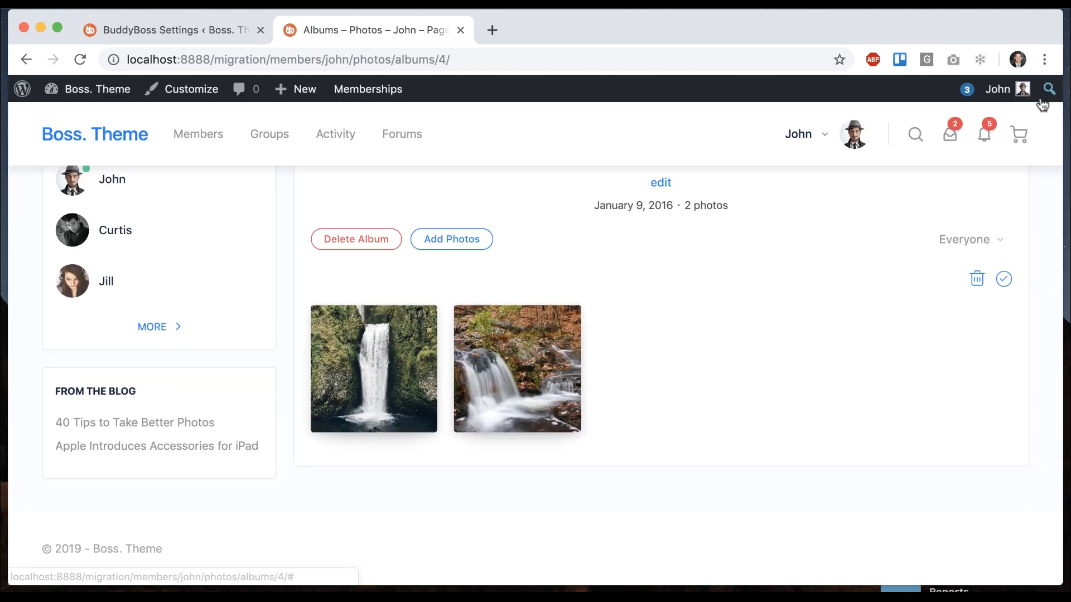
# Step: Open the site-wide photos directory at migration/photos, load more photos and browse the imported images
pyautogui.moveTo(271, 59); pyautogui.dragTo(466, 55)
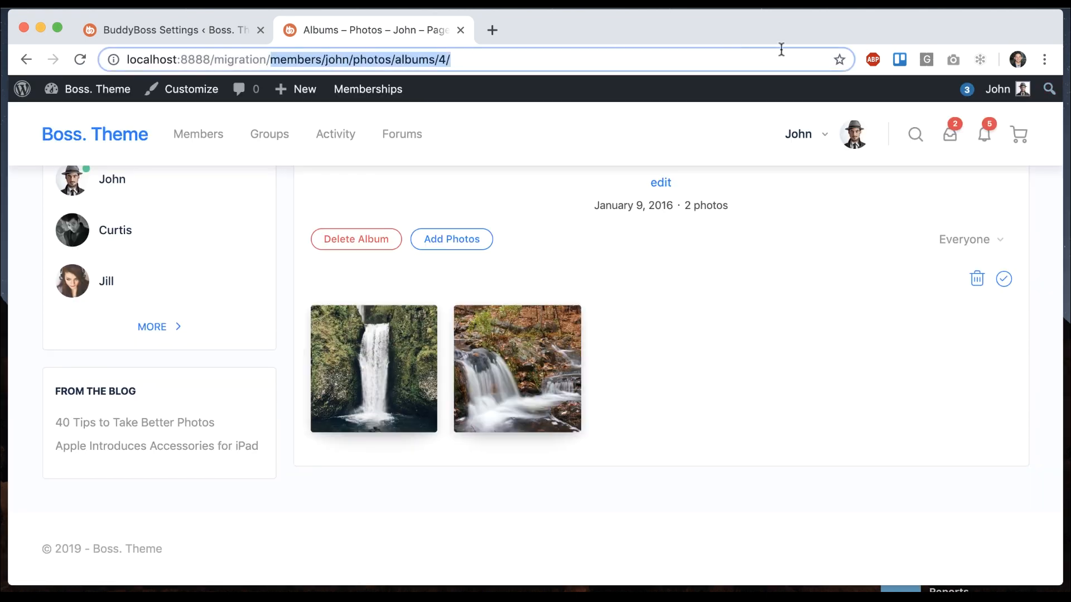
pyautogui.write('photos')
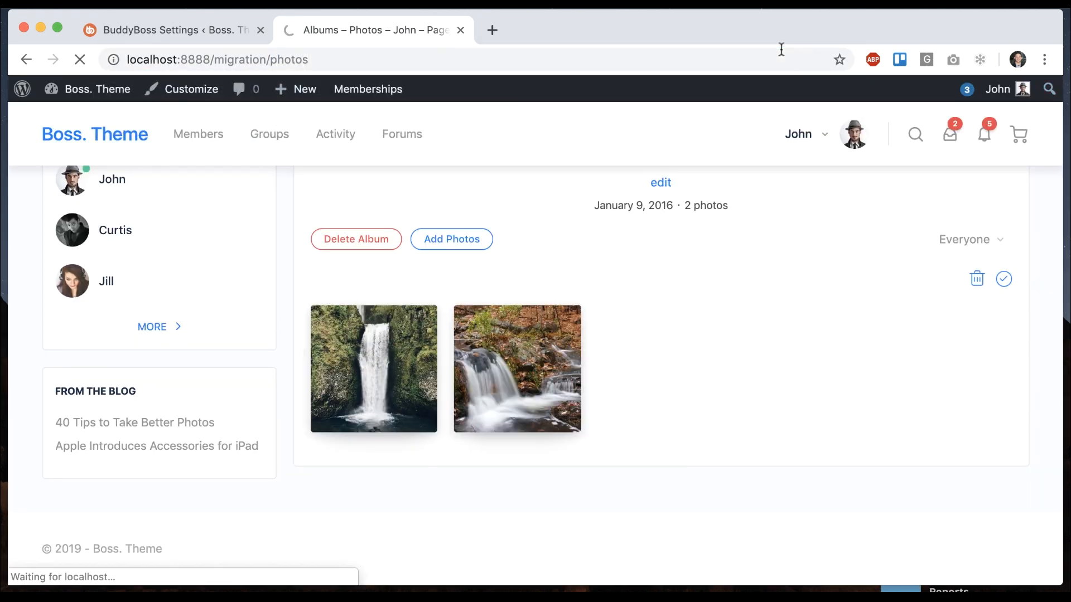
pyautogui.scroll(-10, 526, 390)
pyautogui.click(519, 458)
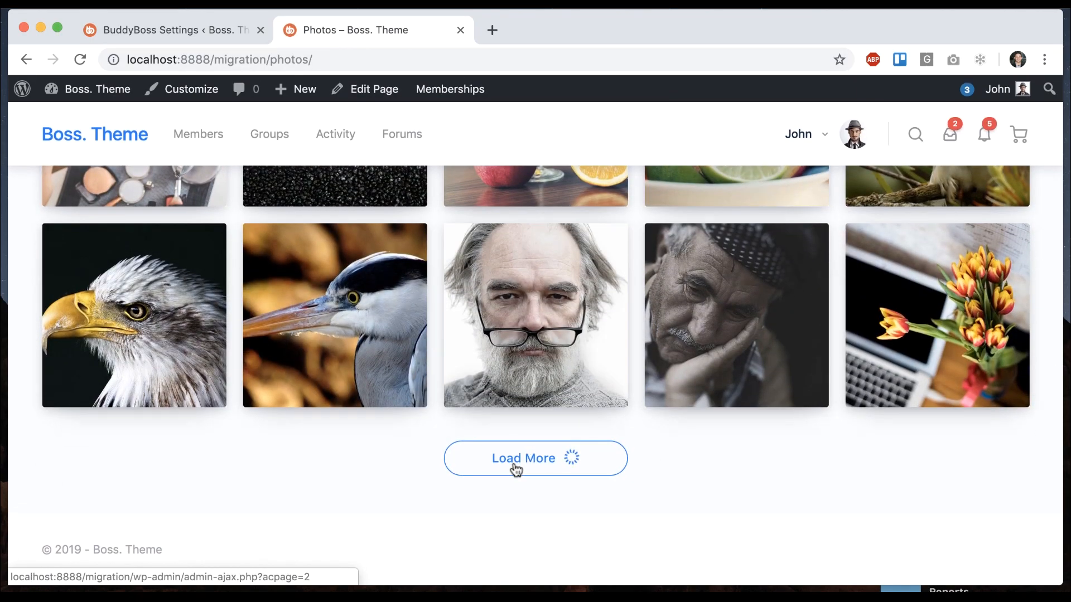
pyautogui.scroll(-10, 545, 324)
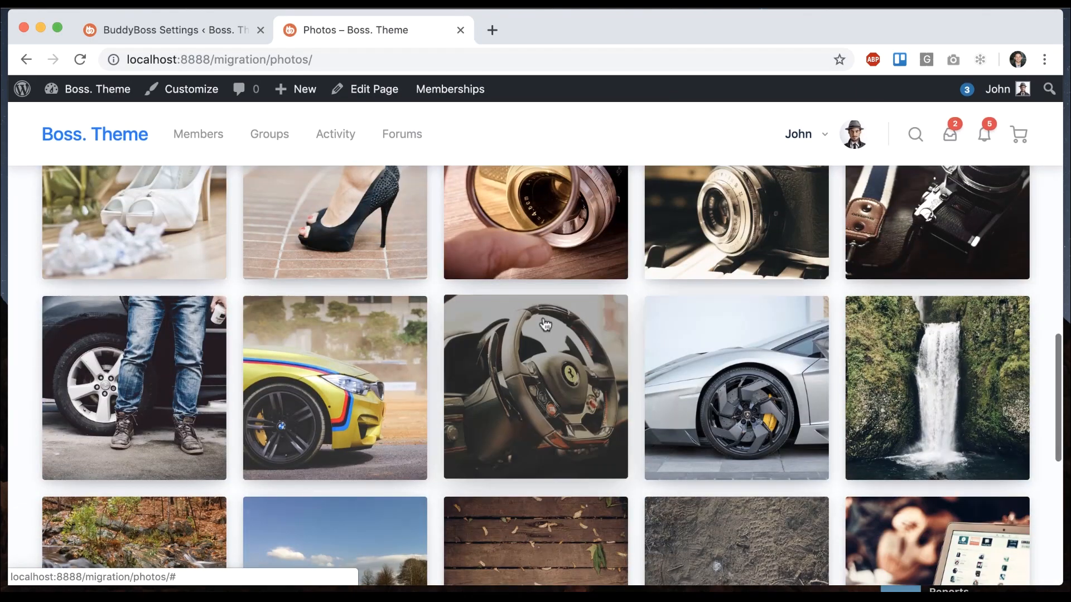
pyautogui.scroll(5, 546, 324)
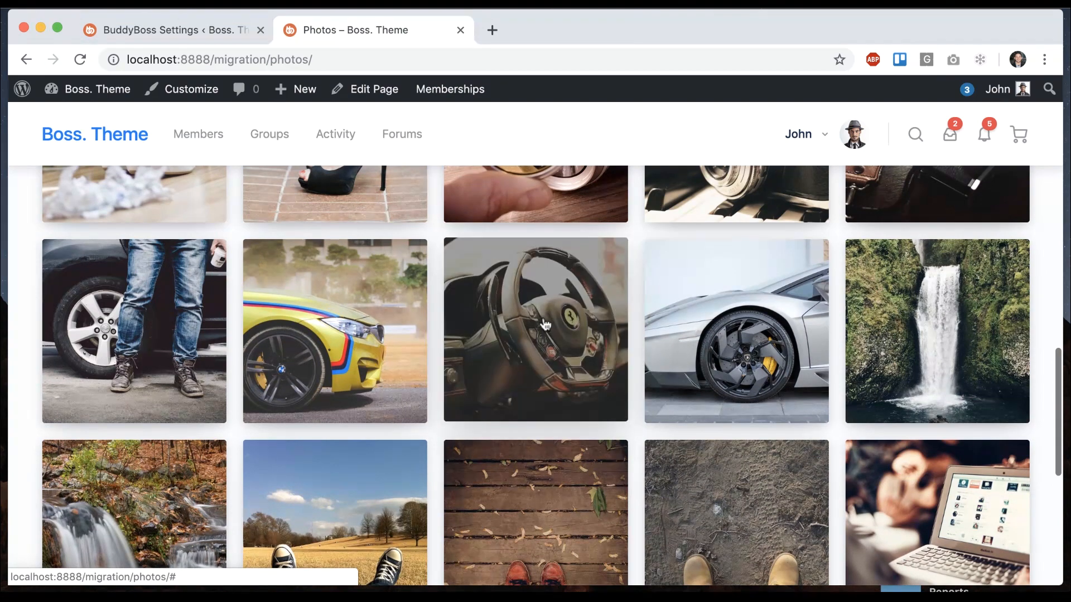
pyautogui.scroll(-2, 545, 324)
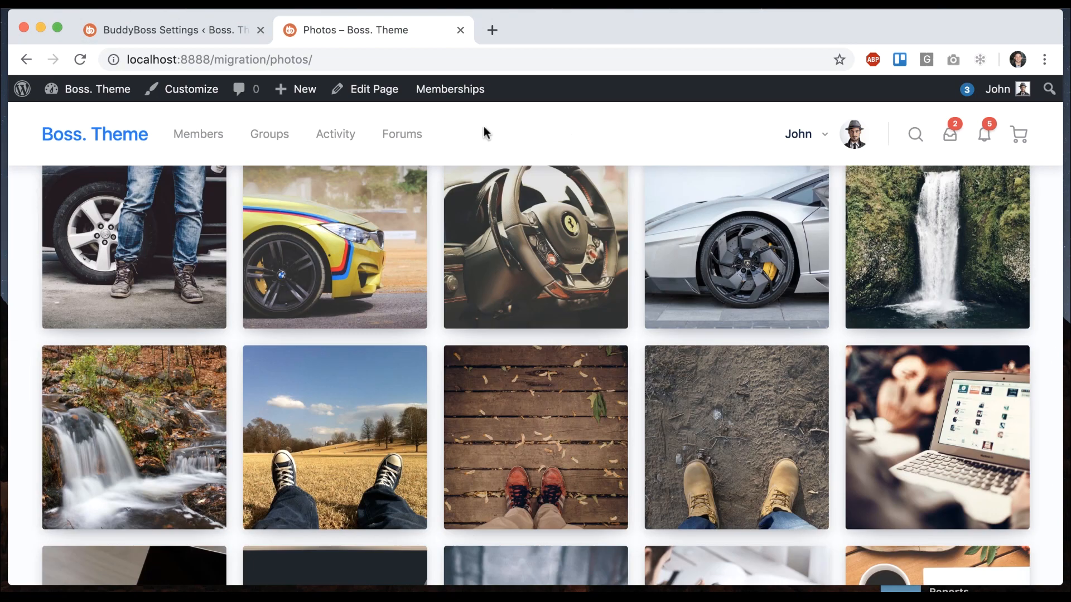
# Step: Return to the site admin and locate the BuddyPress Global Search plugin among the installed plugins
pyautogui.click(201, 34)
pyautogui.scroll(-3, 220, 318)
pyautogui.click(78, 454)
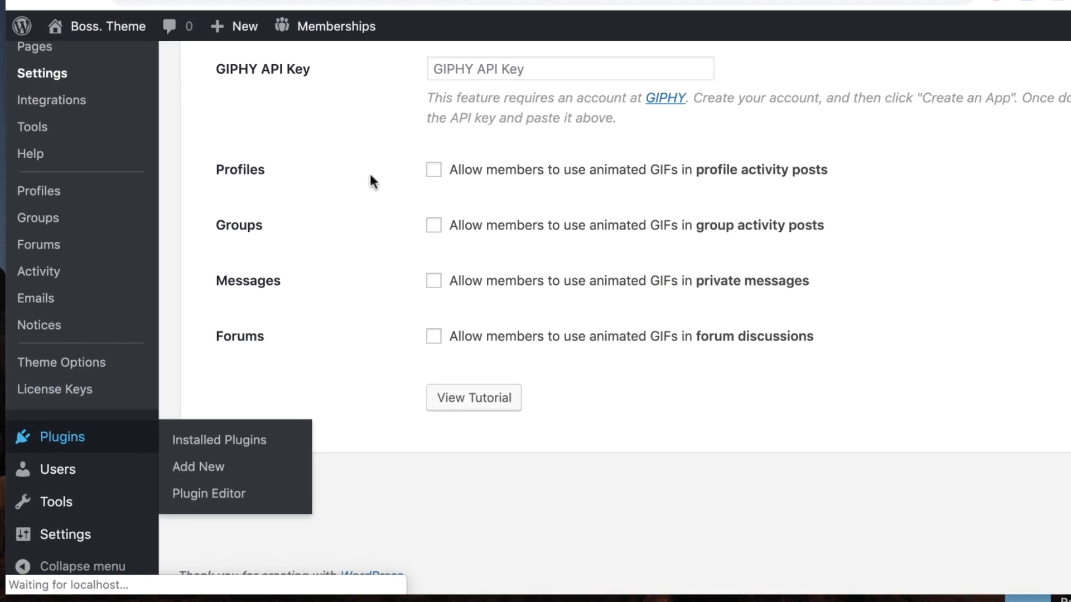
pyautogui.scroll(-5, 479, 58)
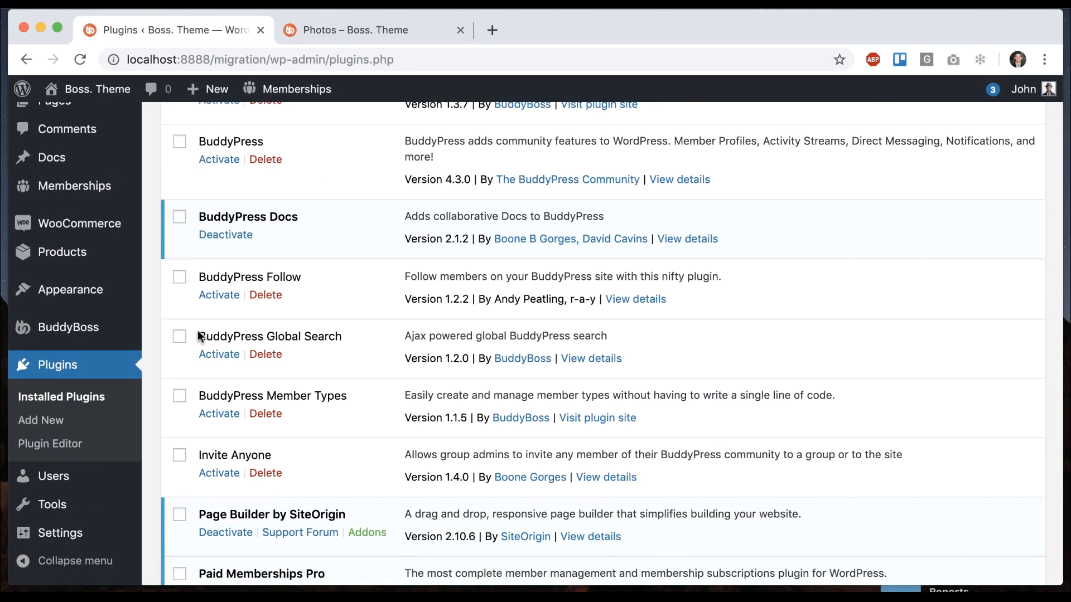
pyautogui.moveTo(199, 336); pyautogui.dragTo(356, 334)
pyautogui.click(363, 346)
# Step: Activate the Network Search component in BuddyBoss
pyautogui.moveTo(67, 327)
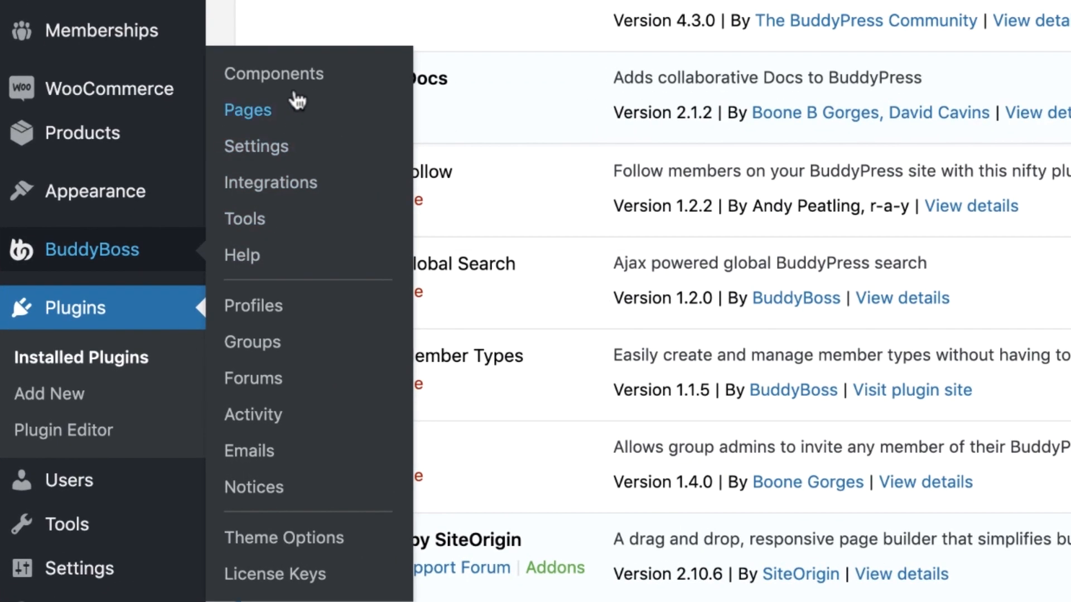
pyautogui.click(331, 68)
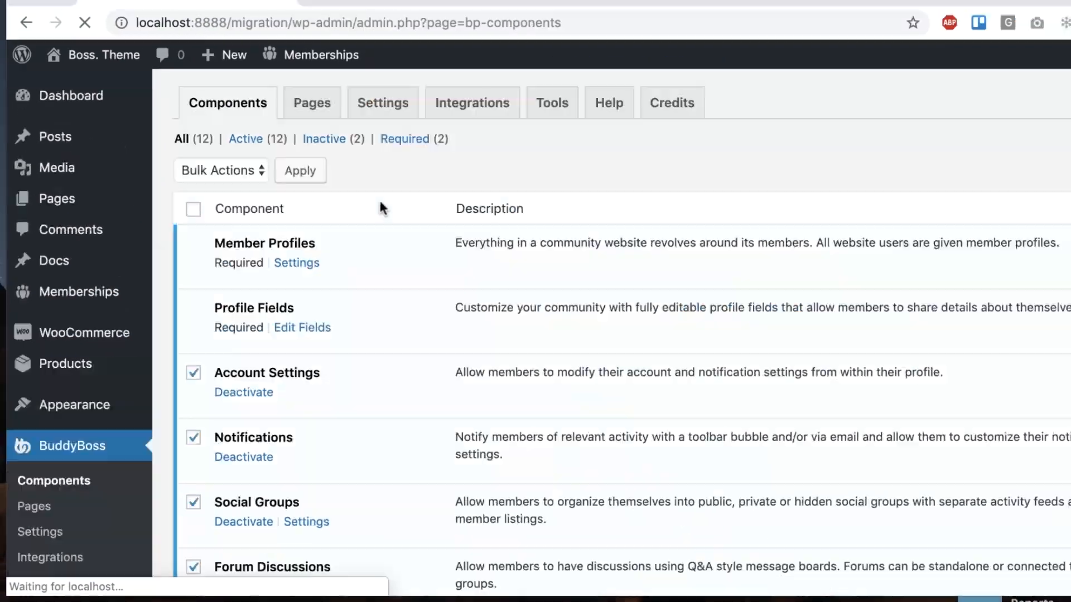
pyautogui.scroll(-10, 349, 229)
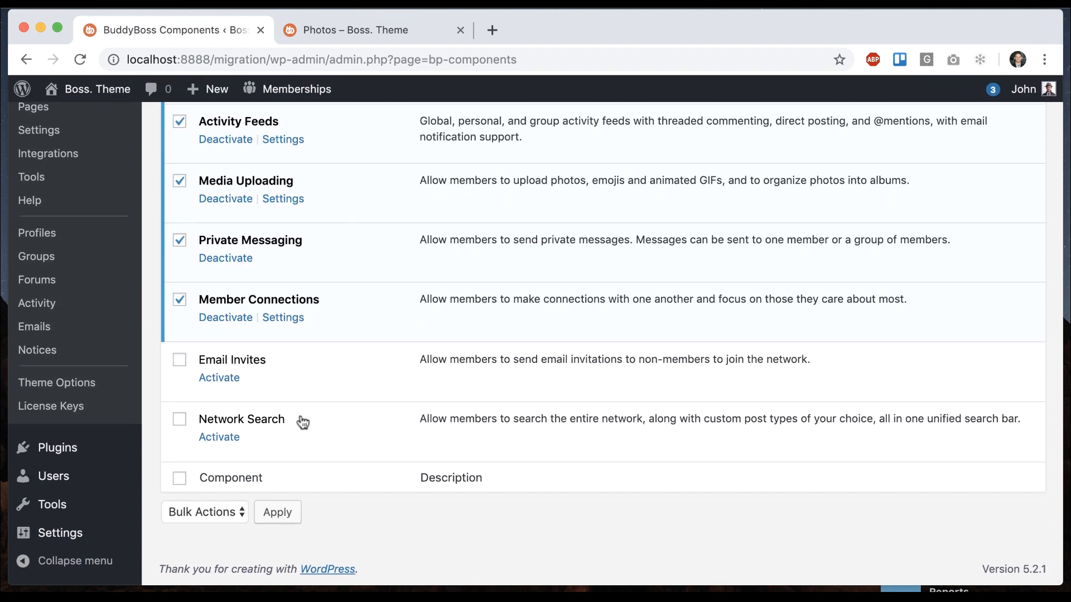
pyautogui.click(220, 438)
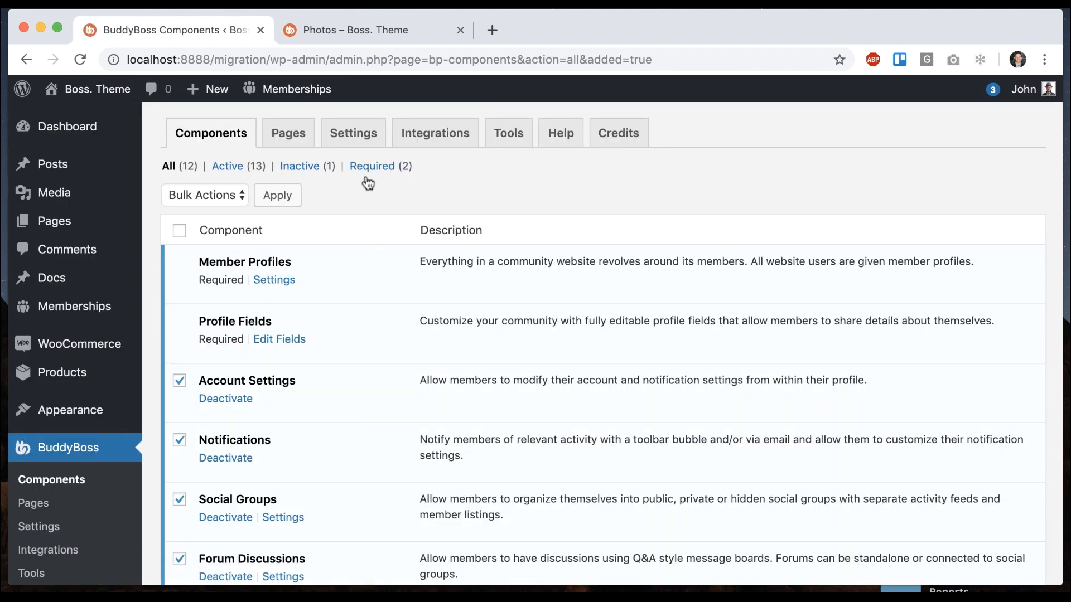
# Step: Enable all available components and fields for BuddyBoss Network Search and save the search settings
pyautogui.click(356, 137)
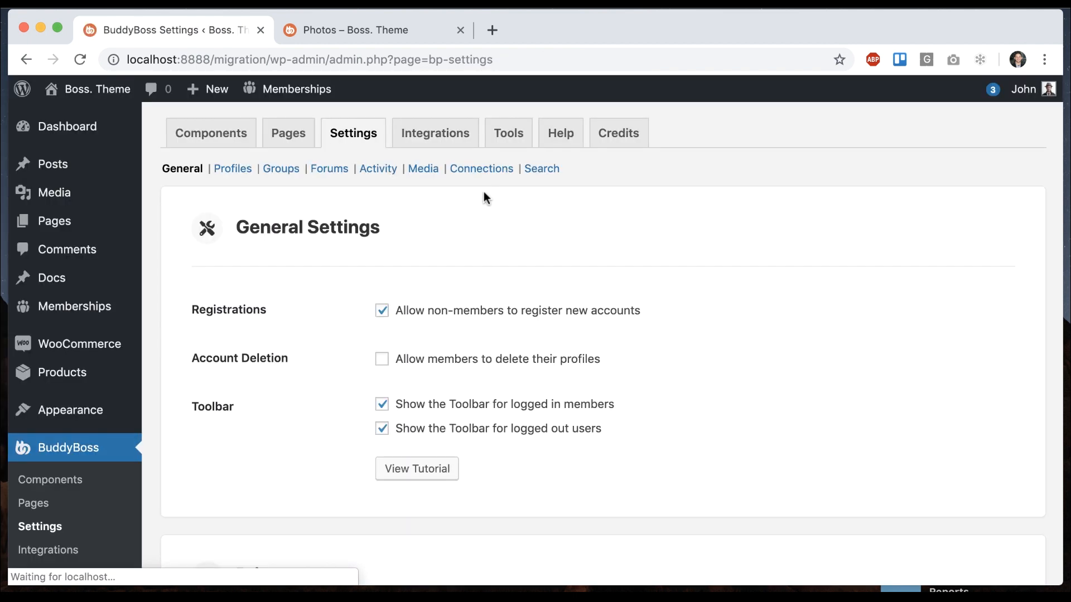
pyautogui.click(537, 177)
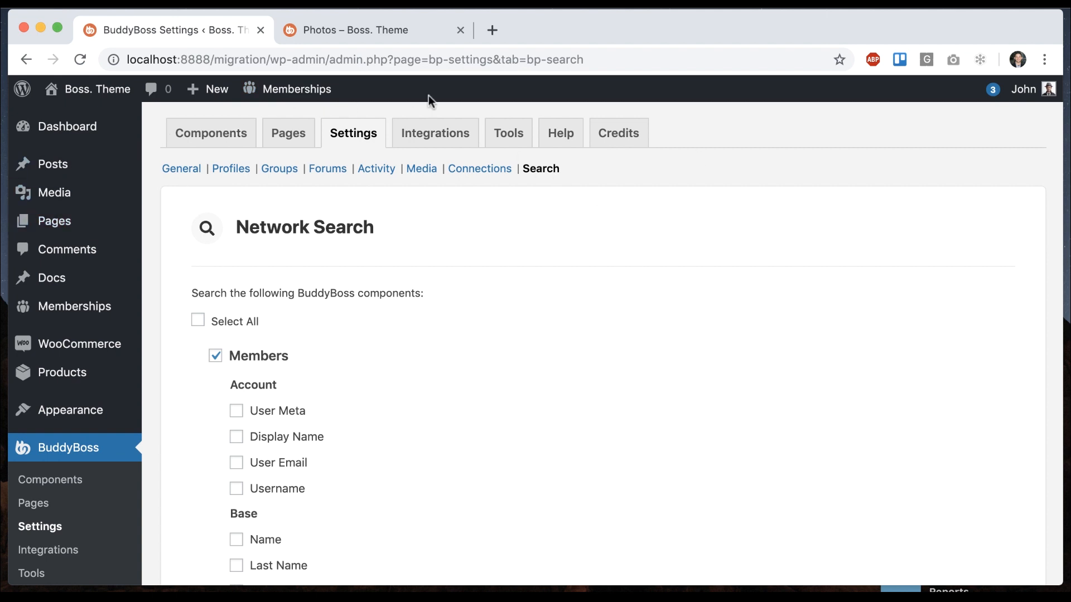
pyautogui.scroll(-3, 529, 220)
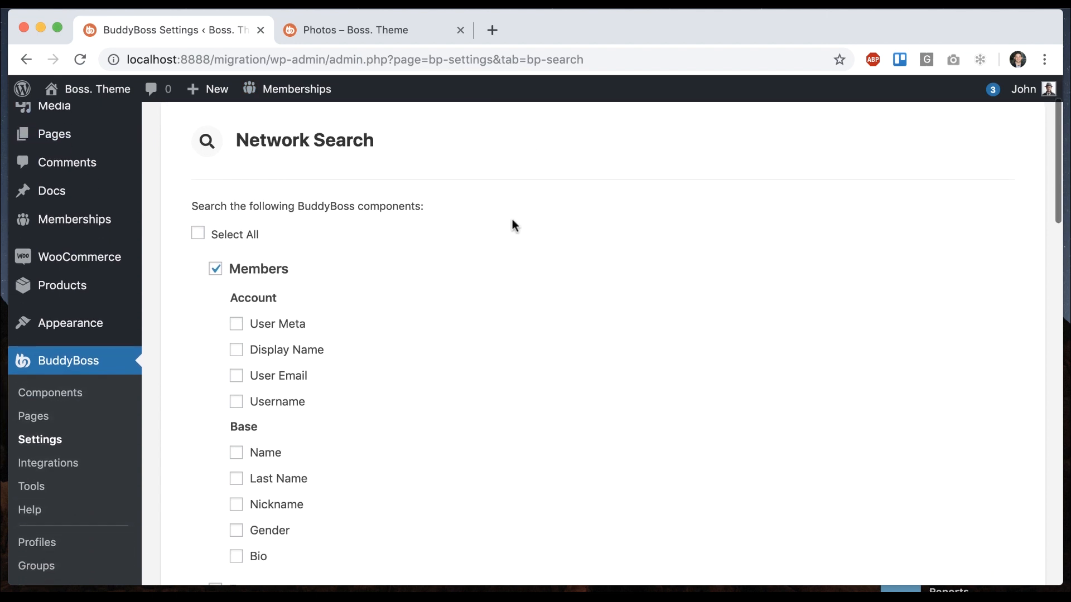
pyautogui.click(234, 235)
pyautogui.scroll(-20, 357, 313)
pyautogui.scroll(7, 354, 359)
pyautogui.scroll(-7, 353, 359)
pyautogui.click(205, 501)
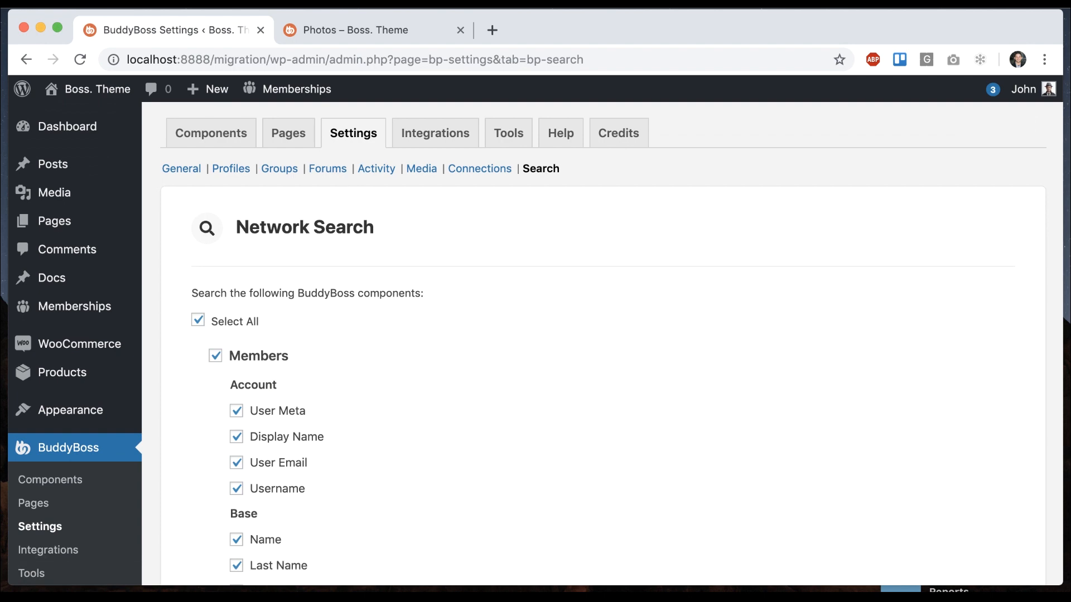
# Step: Test the header search from the front-end Members directory with a member's first name and open the matching profile
pyautogui.click(335, 29)
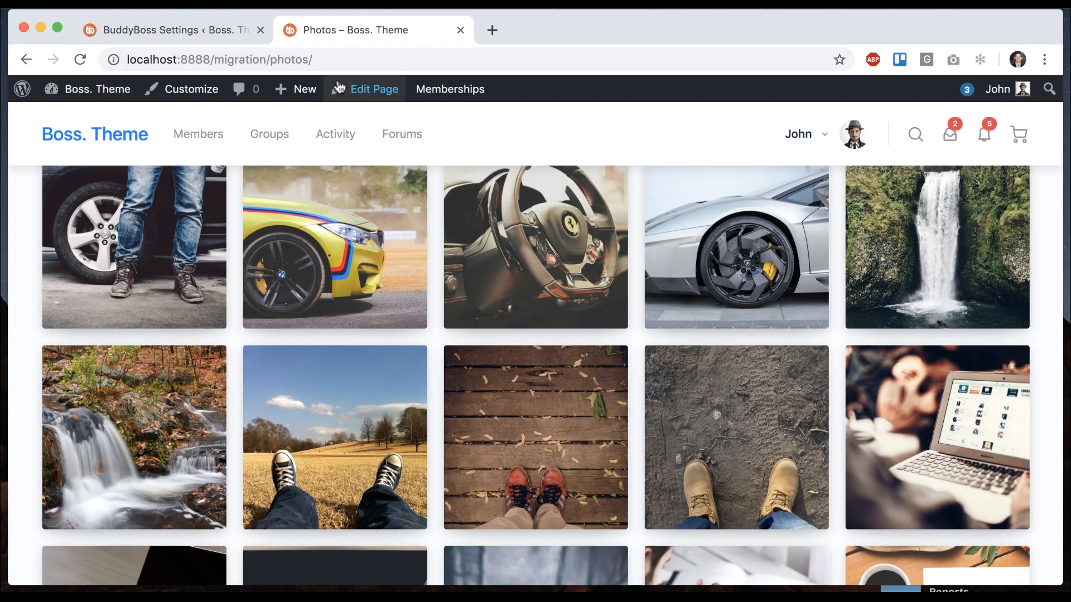
pyautogui.click(206, 136)
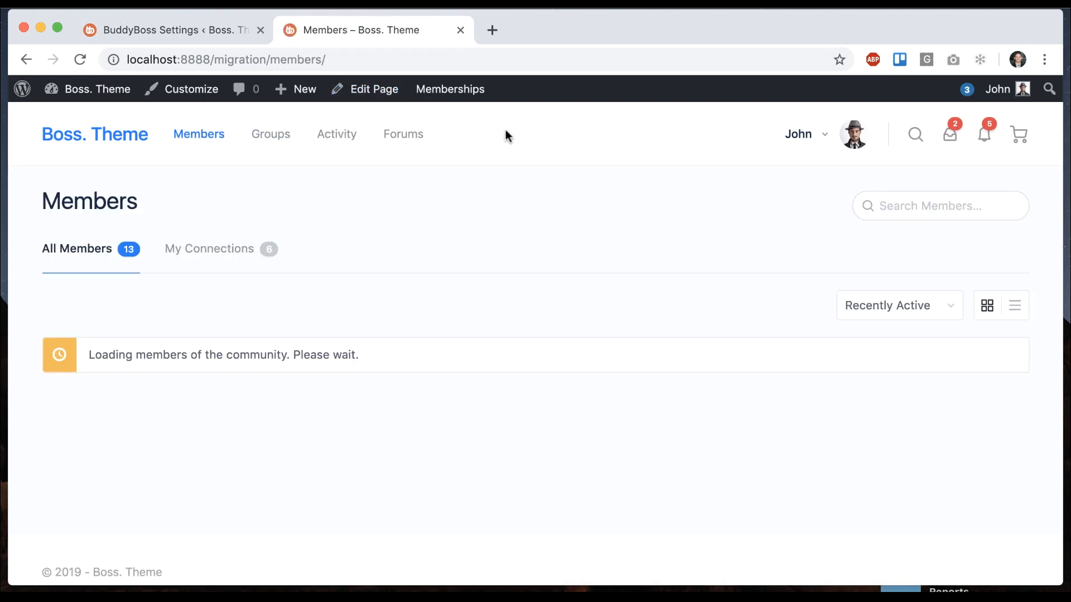
pyautogui.click(915, 133)
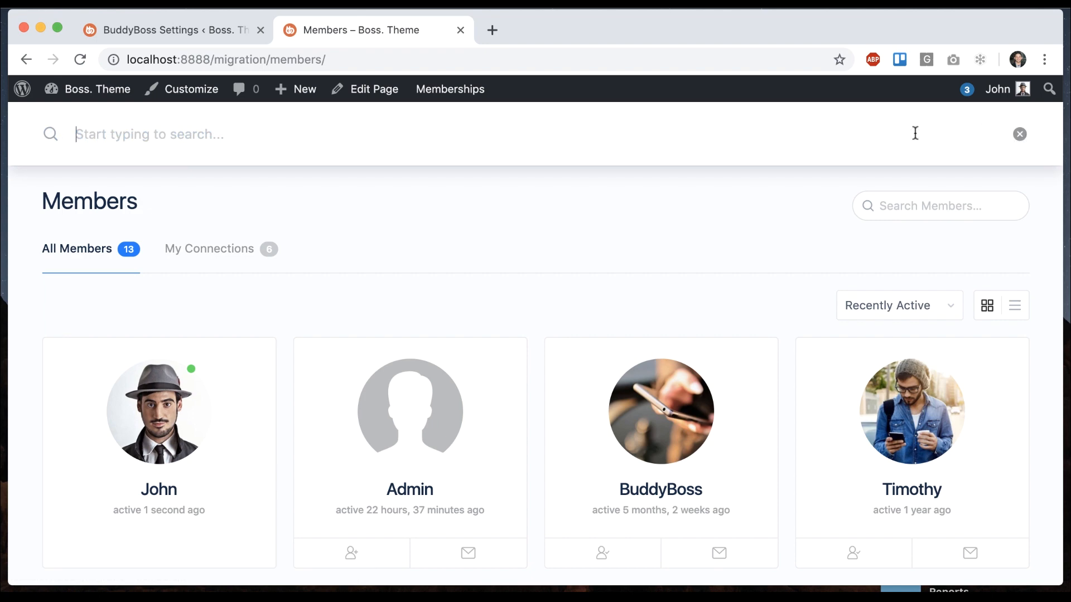
pyautogui.write('timothy')
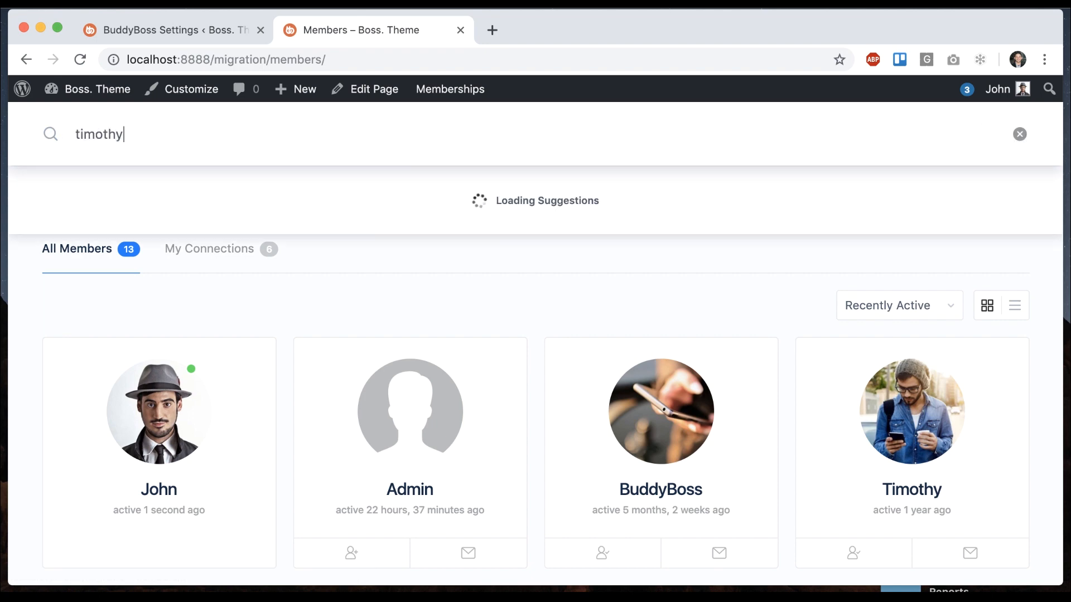
pyautogui.click(564, 199)
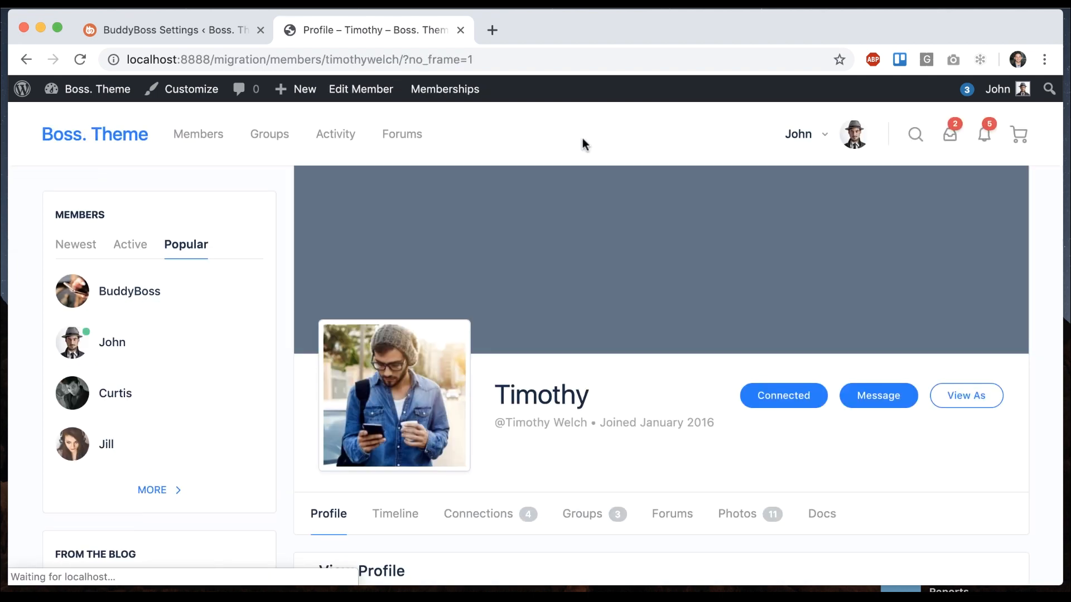
# Step: Search the site for "the", review all results and filter them by groups and by members
pyautogui.click(915, 135)
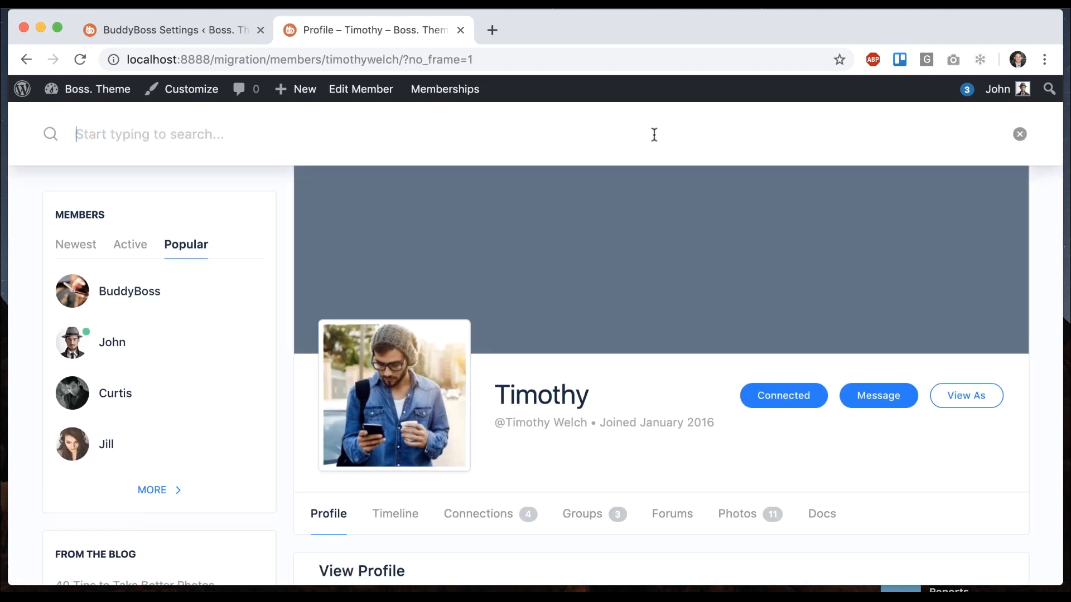
pyautogui.write('the')
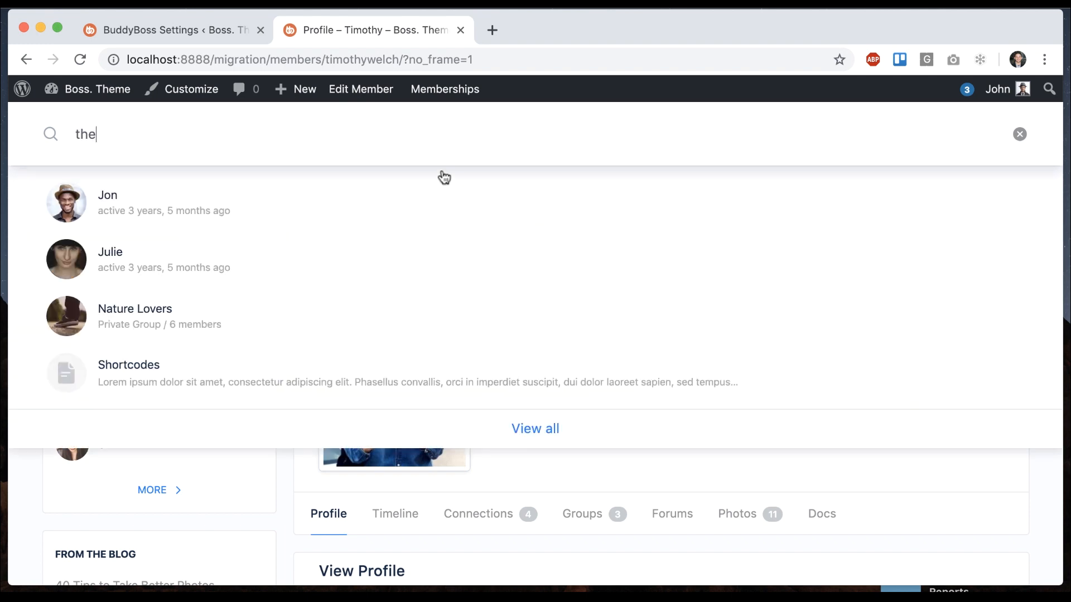
pyautogui.click(535, 429)
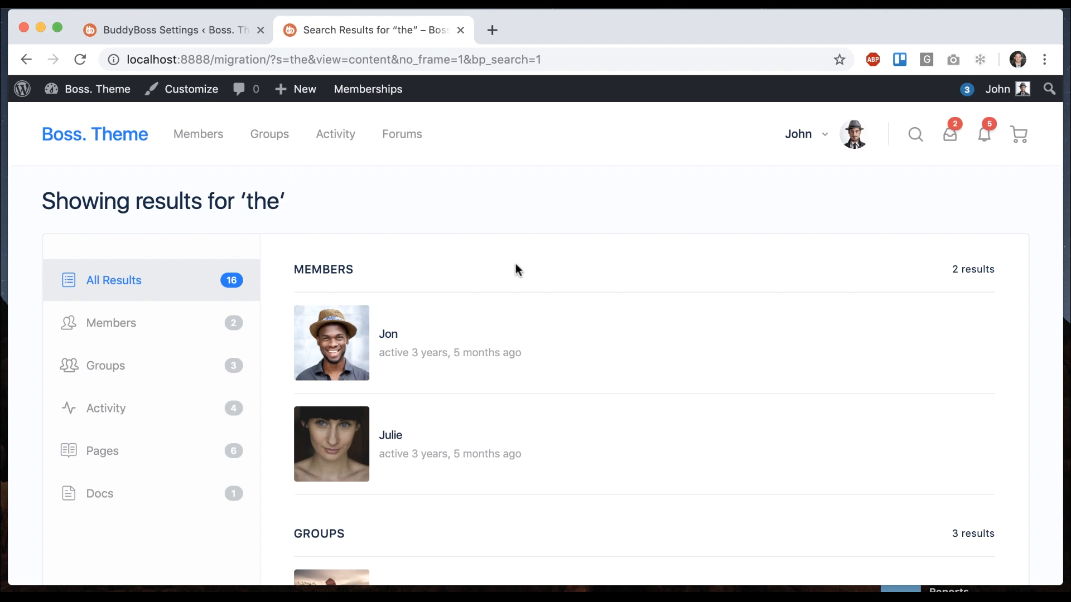
pyautogui.scroll(-5, 621, 387)
pyautogui.scroll(-15, 623, 387)
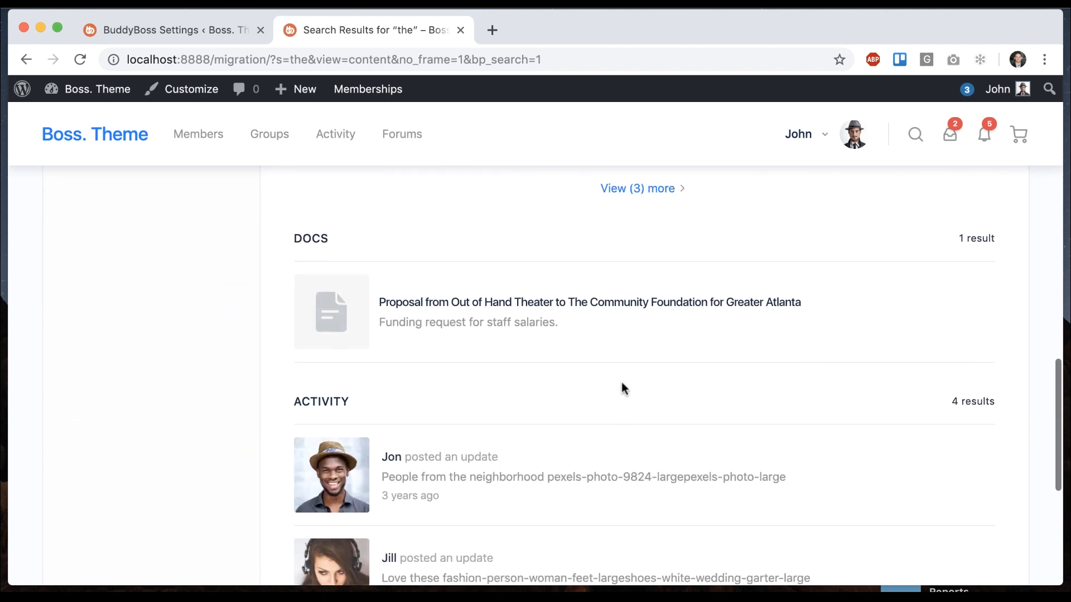
pyautogui.scroll(20, 614, 383)
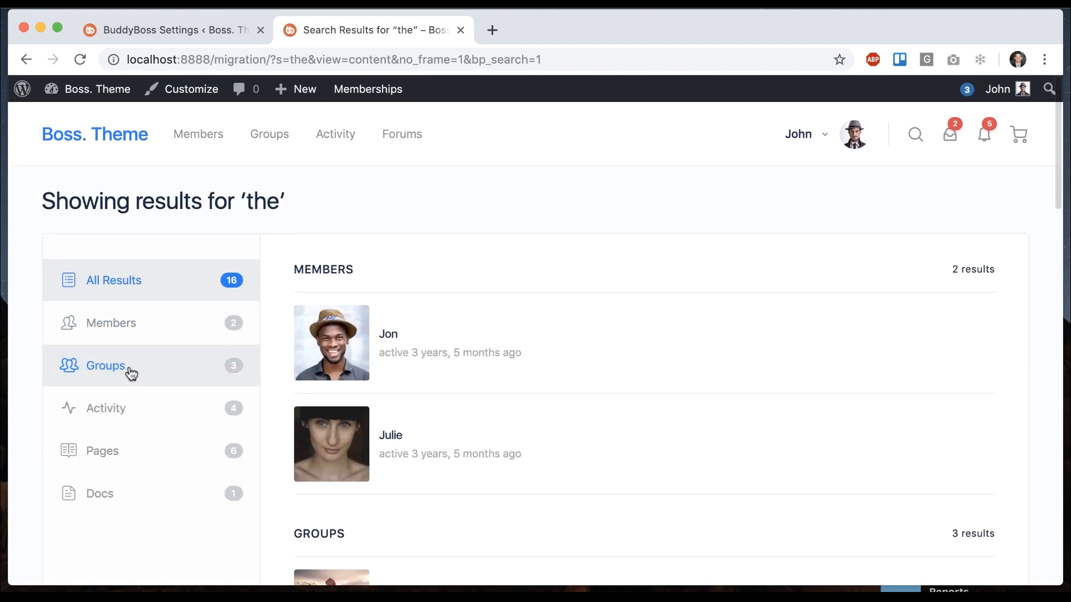
pyautogui.click(132, 372)
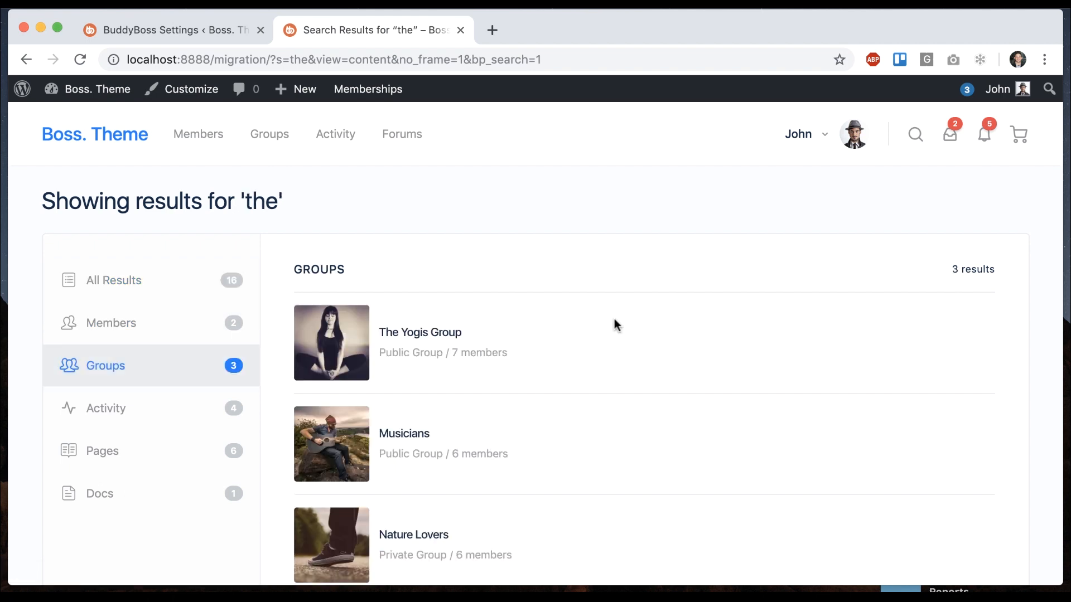
pyautogui.click(246, 312)
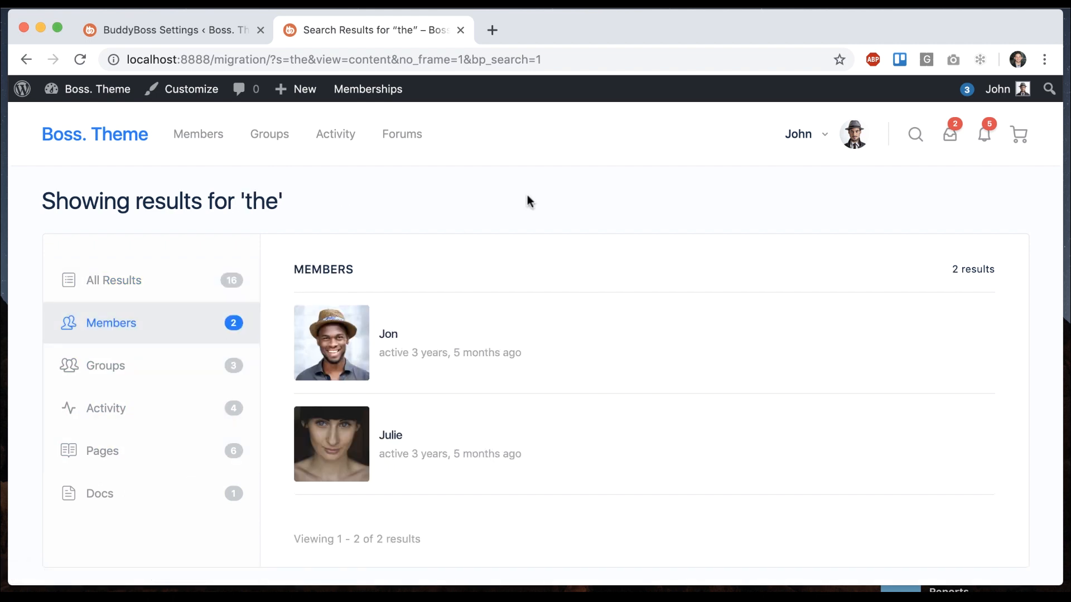
# Step: Return to the installed plugins list and examine the BuddyBoss Wall and BuddyPress Follow entries
pyautogui.click(220, 31)
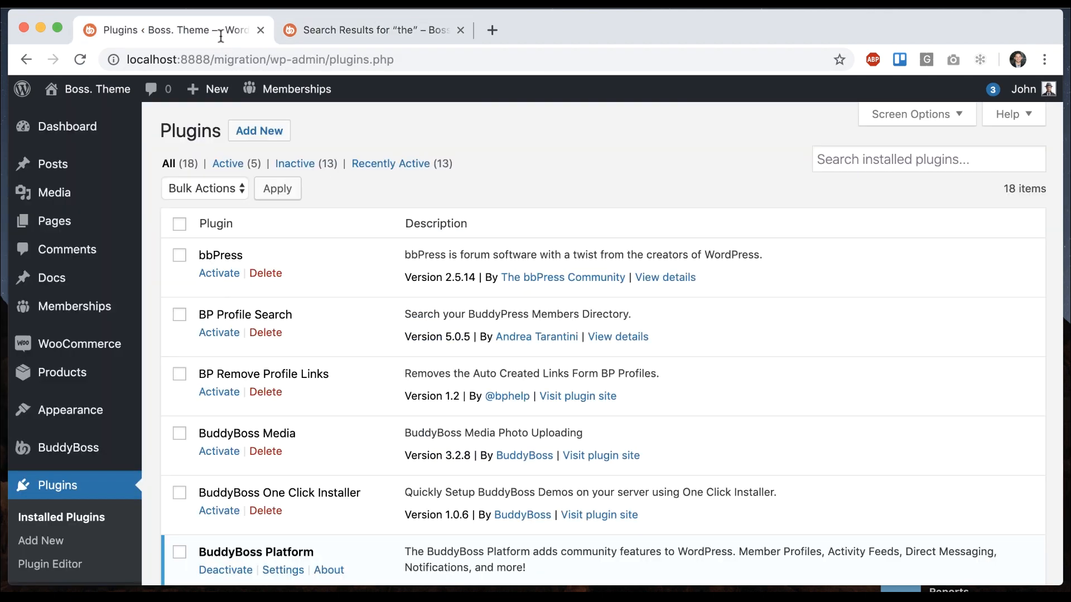
pyautogui.scroll(-1, 430, 275)
pyautogui.scroll(-8, 430, 276)
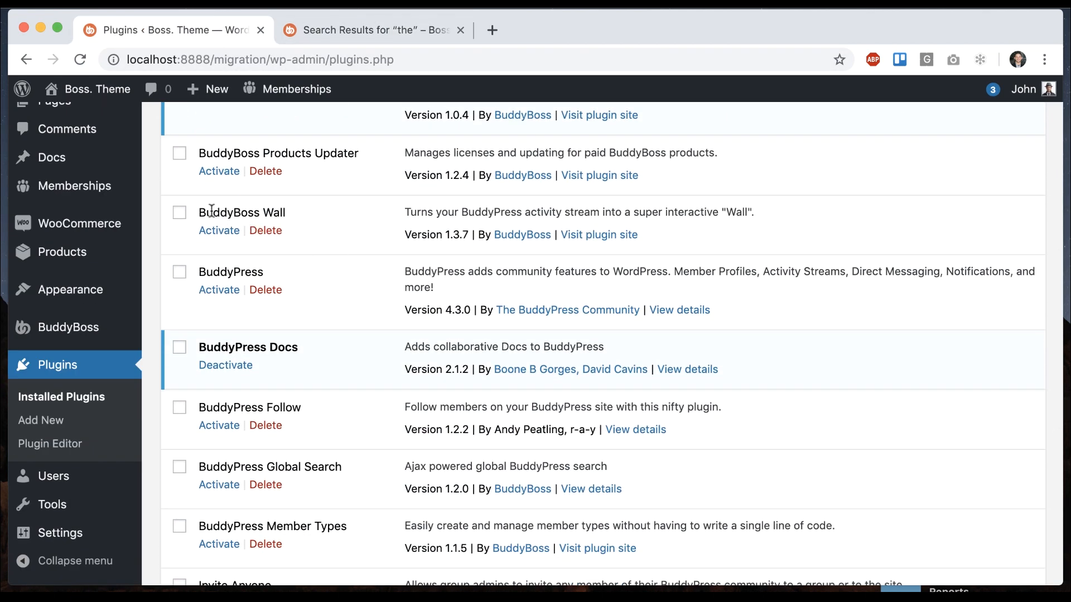
pyautogui.moveTo(196, 212); pyautogui.dragTo(310, 209)
pyautogui.click(331, 217)
pyautogui.scroll(-1, 332, 223)
pyautogui.moveTo(304, 377); pyautogui.dragTo(205, 377)
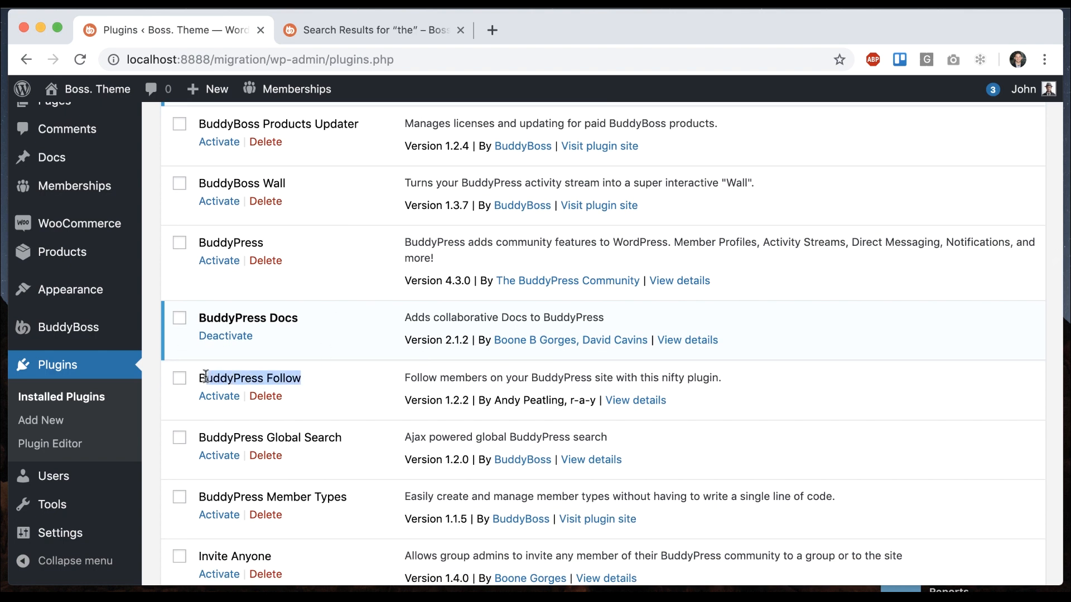
pyautogui.click(333, 385)
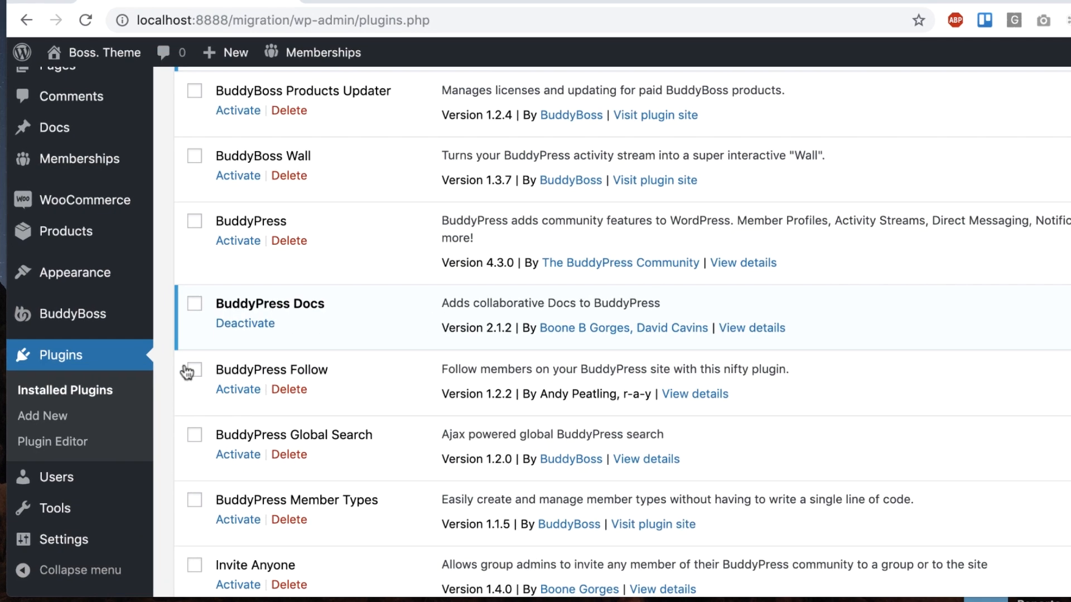
# Step: Enable Follow and Link Previews in the BuddyBoss activity settings and save the settings
pyautogui.moveTo(106, 330)
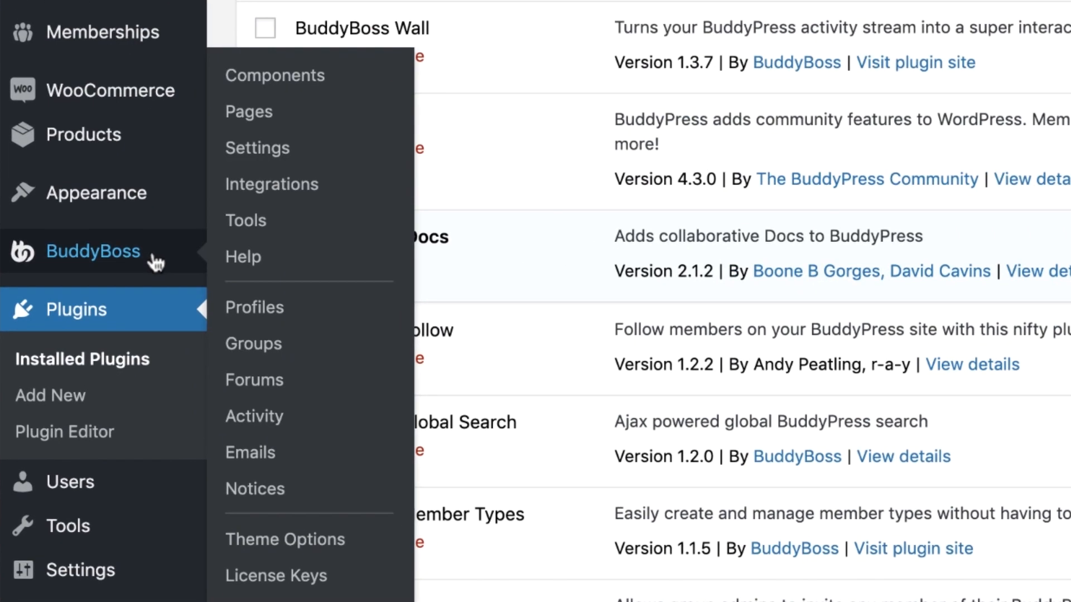
pyautogui.click(249, 149)
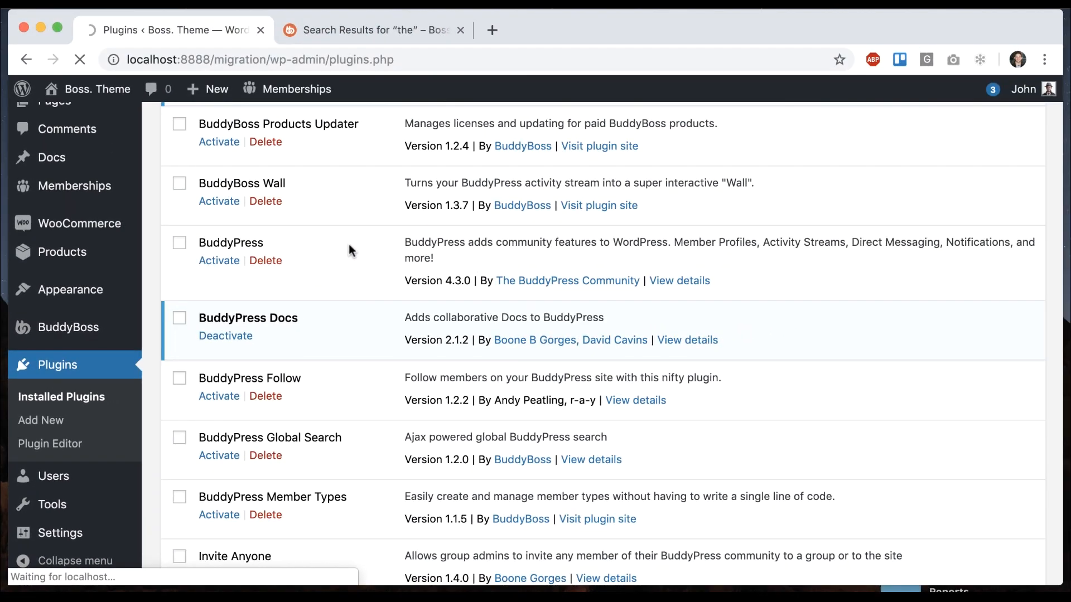
pyautogui.click(391, 168)
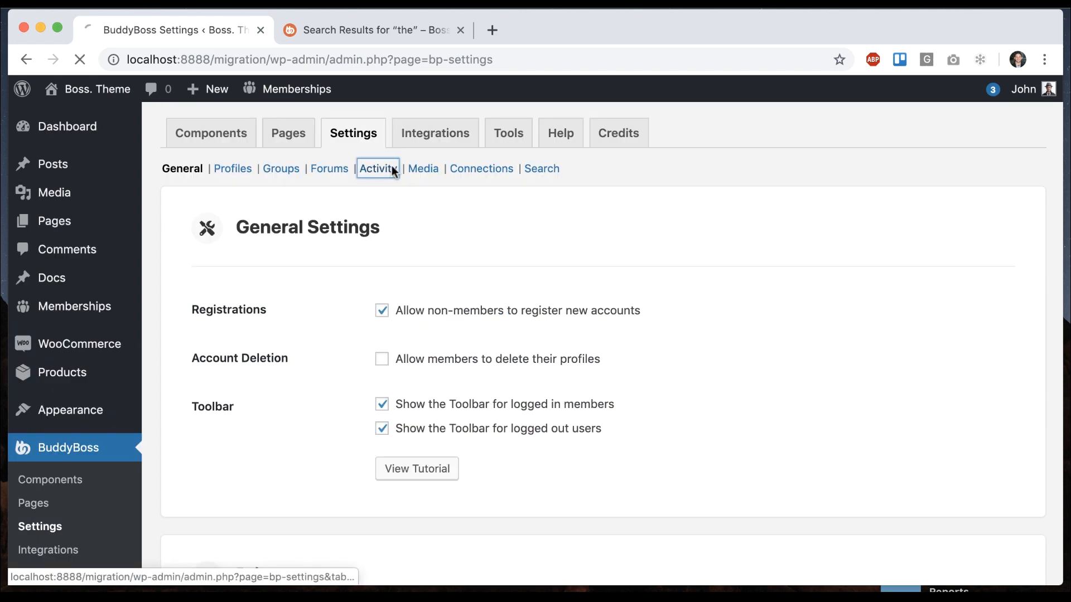
pyautogui.scroll(-2, 436, 216)
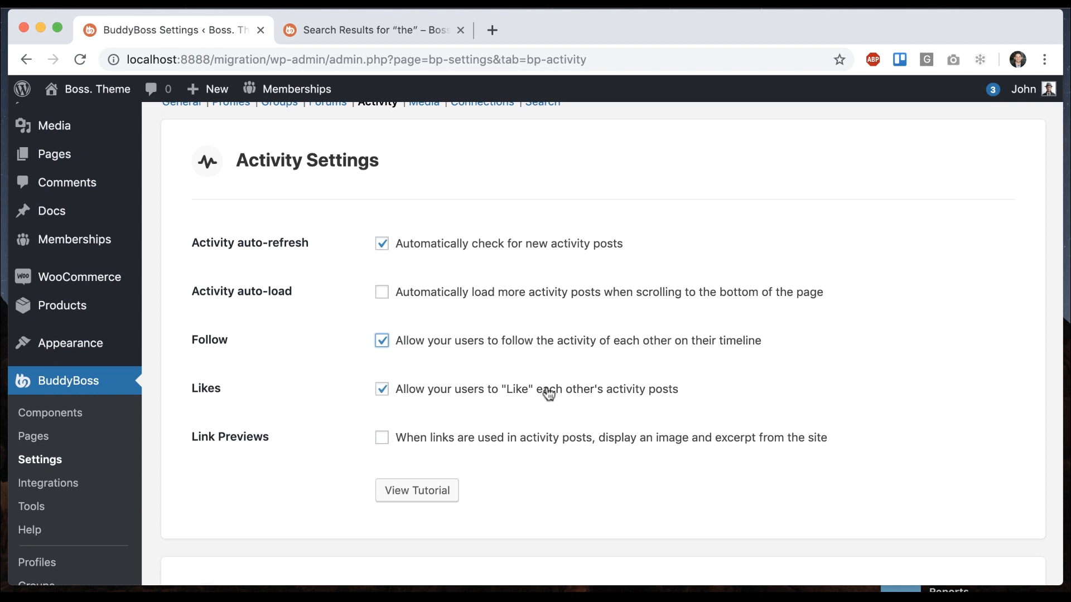
pyautogui.click(383, 439)
pyautogui.scroll(-8, 303, 458)
pyautogui.click(228, 500)
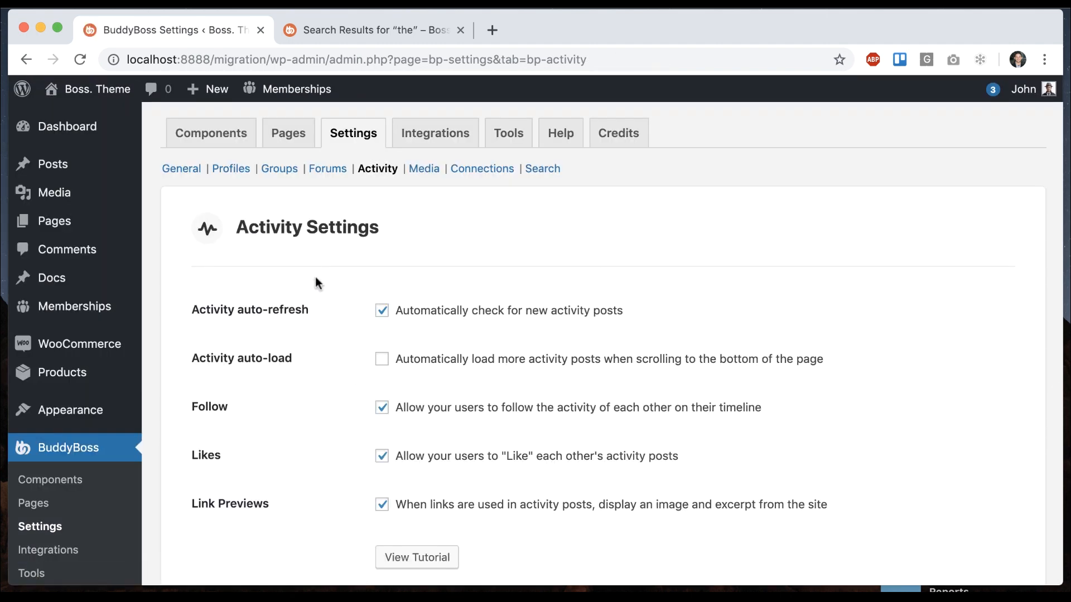
# Step: Return to the installed plugins list and examine the BuddyPress Member Types entry
pyautogui.scroll(-5, 34, 468)
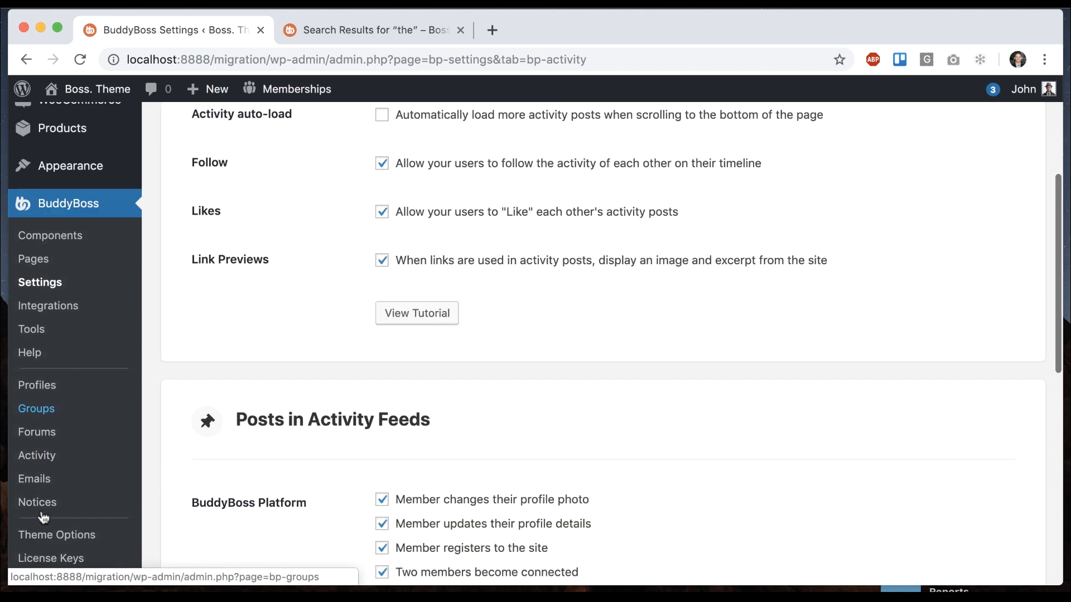
pyautogui.scroll(-2, 45, 473)
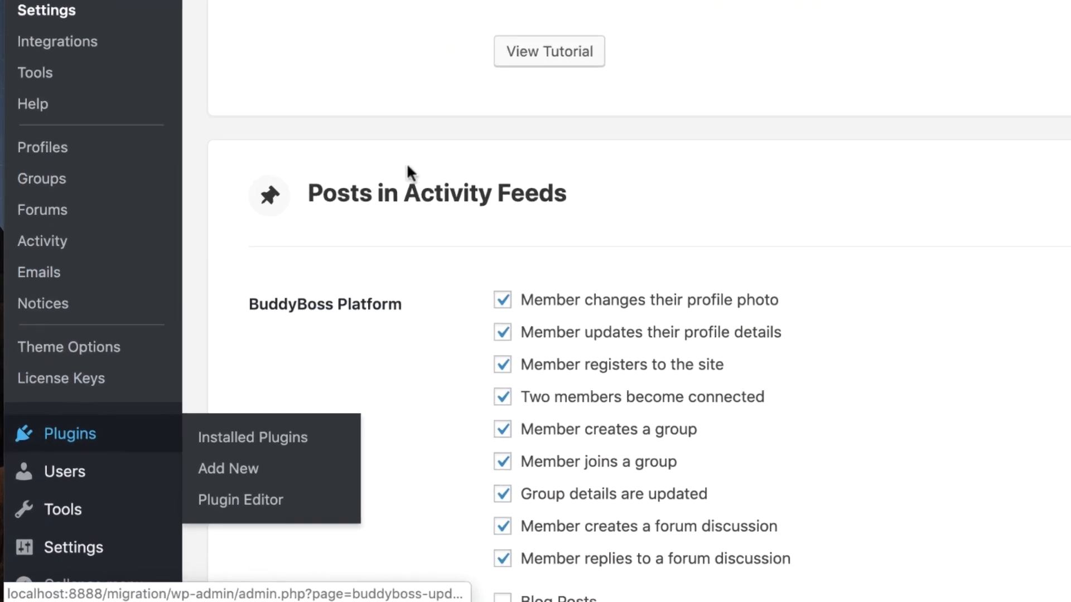
pyautogui.click(65, 454)
pyautogui.scroll(-3, 478, 56)
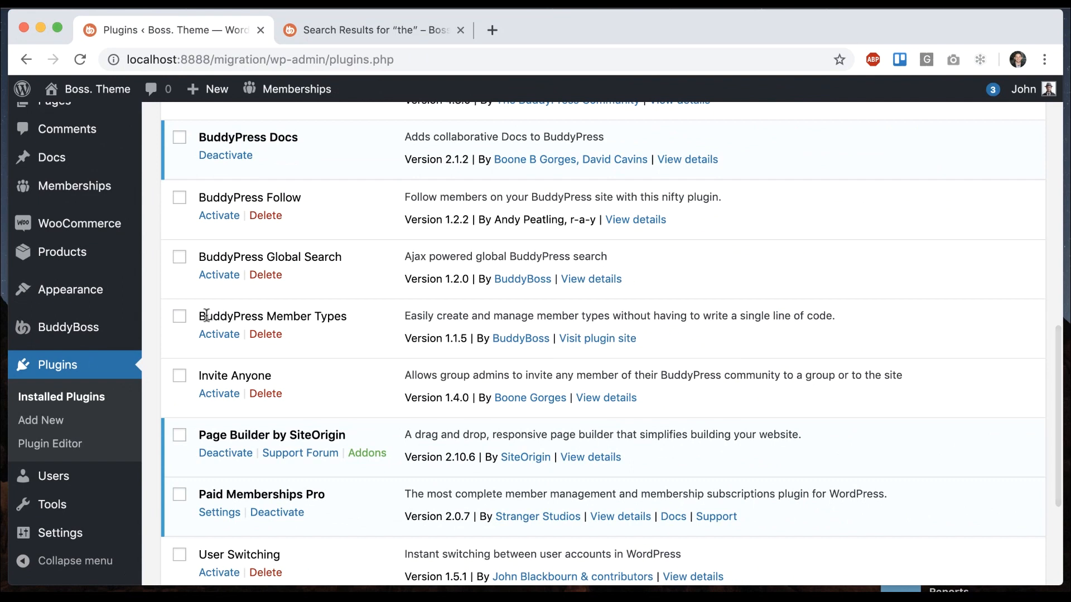
pyautogui.moveTo(298, 201); pyautogui.dragTo(476, 203)
pyautogui.moveTo(315, 317); pyautogui.dragTo(378, 327)
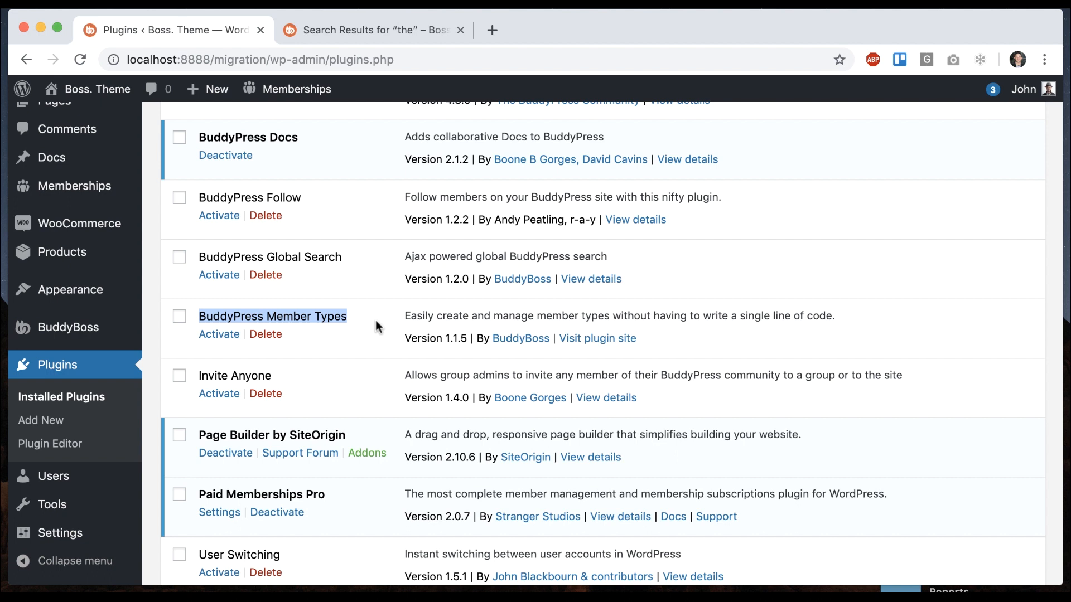
pyautogui.click(378, 327)
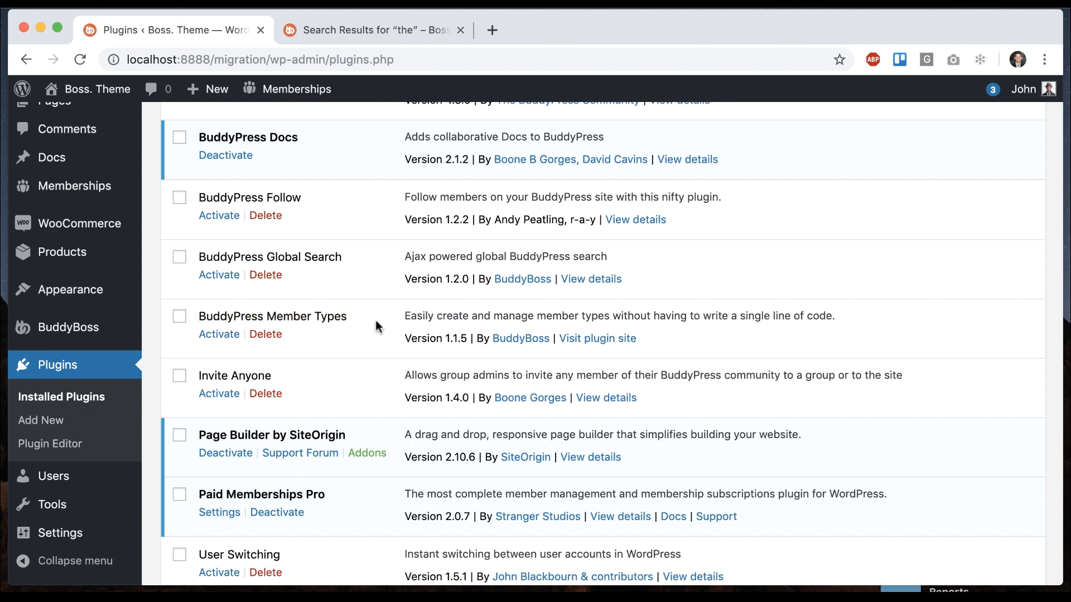
# Step: Enable profile types in the BuddyBoss profile settings and save the settings
pyautogui.moveTo(100, 339)
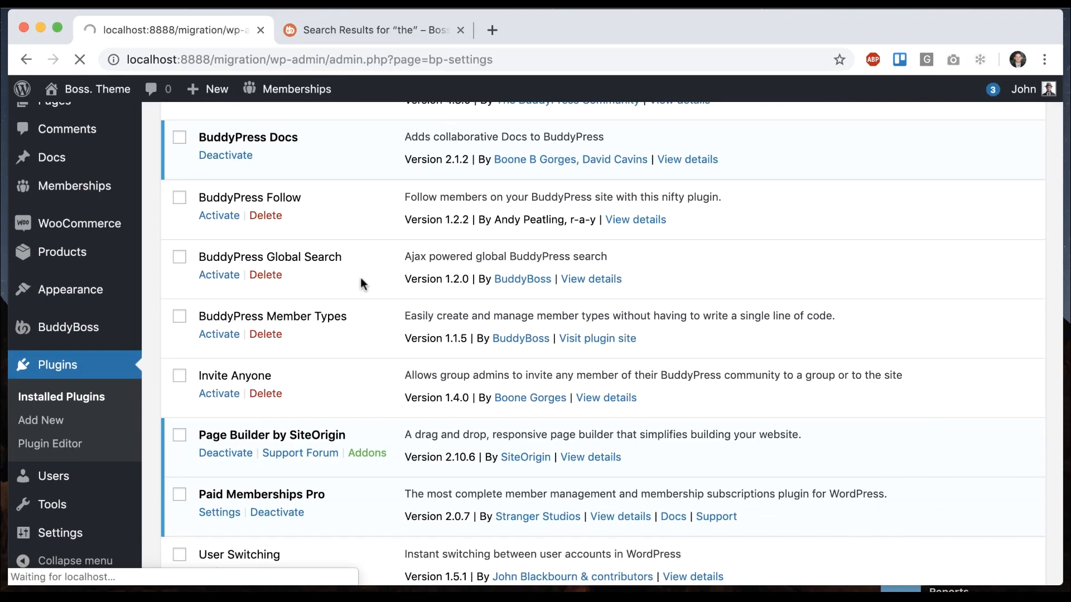
pyautogui.click(244, 170)
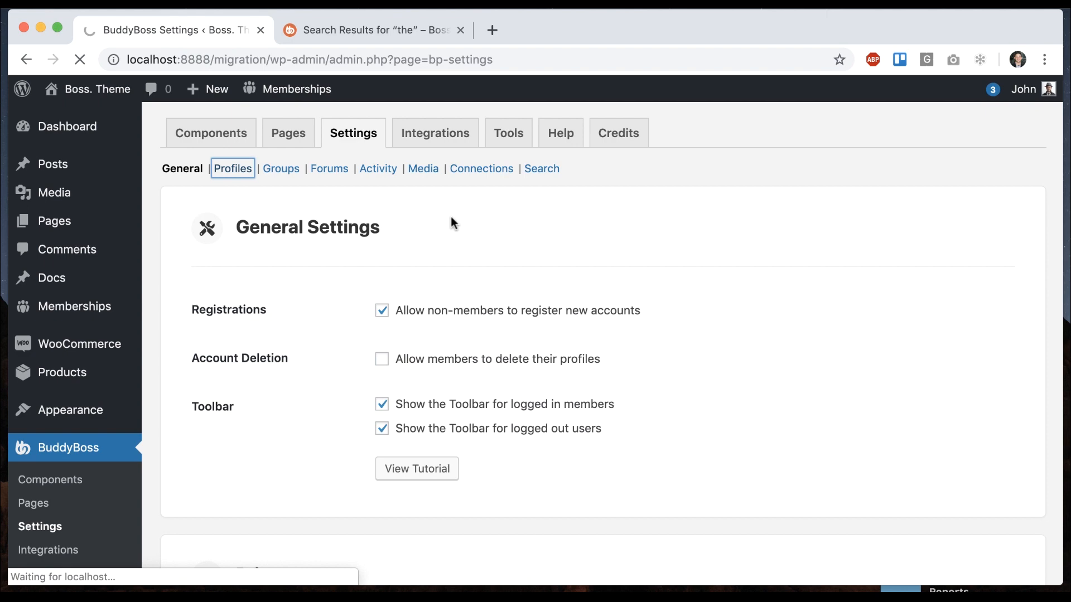
pyautogui.scroll(-10, 450, 217)
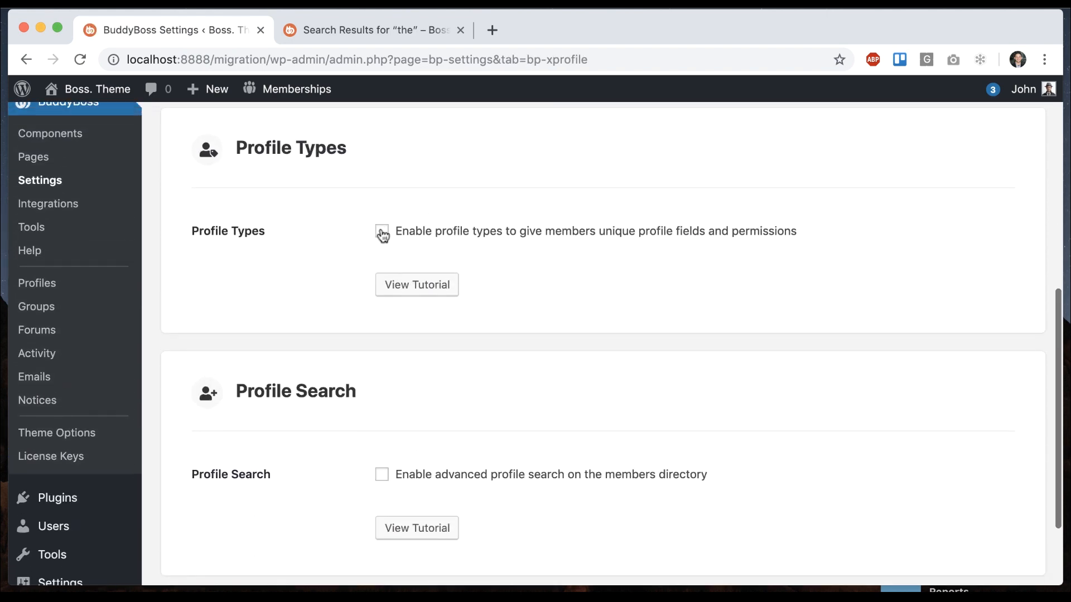
pyautogui.click(382, 231)
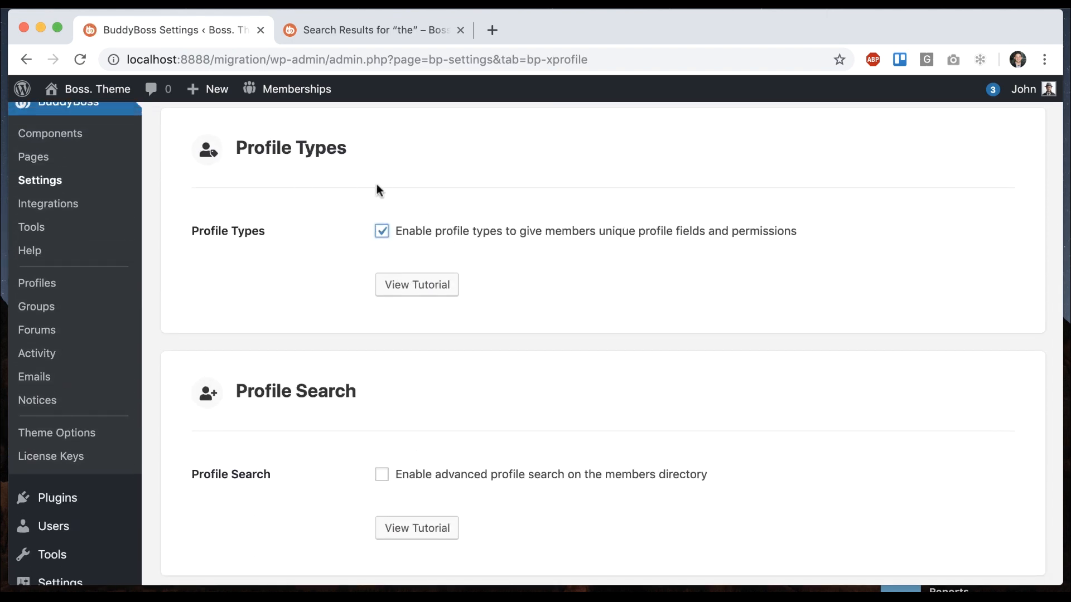
pyautogui.scroll(8, 325, 269)
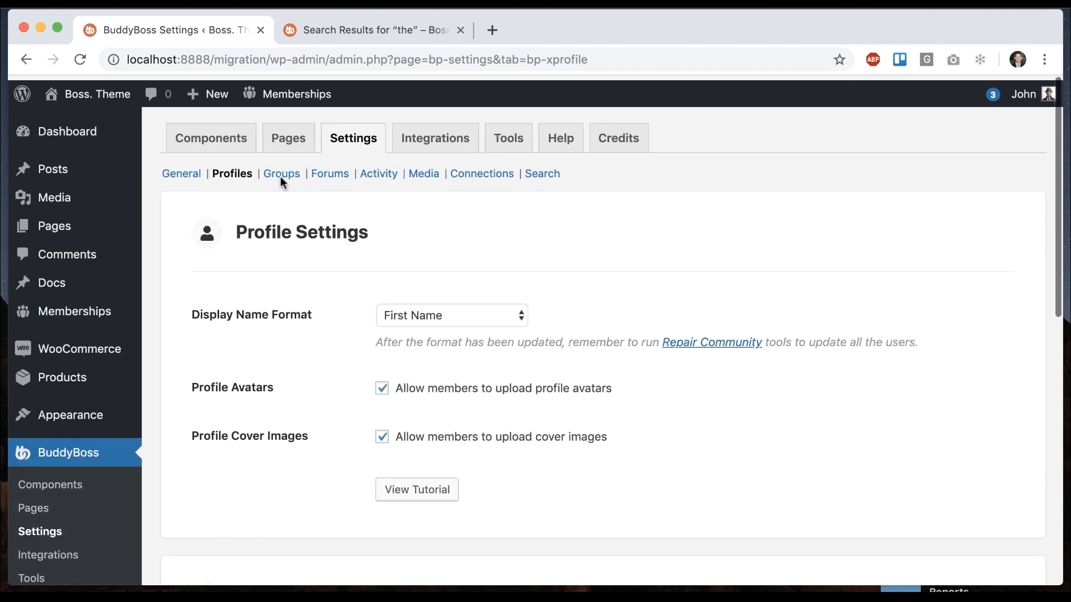
pyautogui.scroll(-3, 260, 184)
pyautogui.scroll(-8, 276, 420)
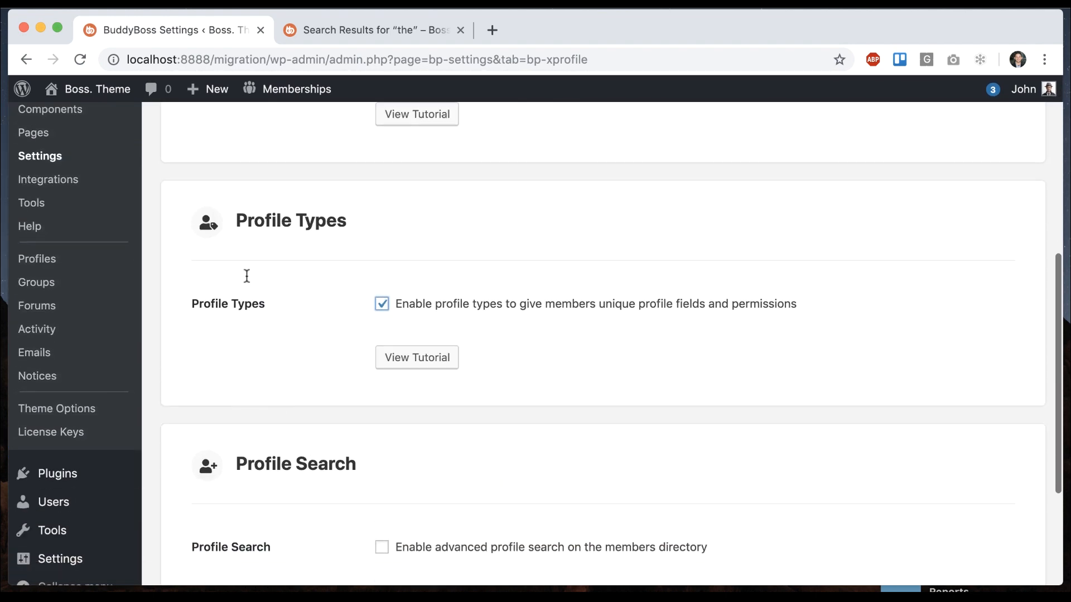
pyautogui.scroll(-2, 273, 509)
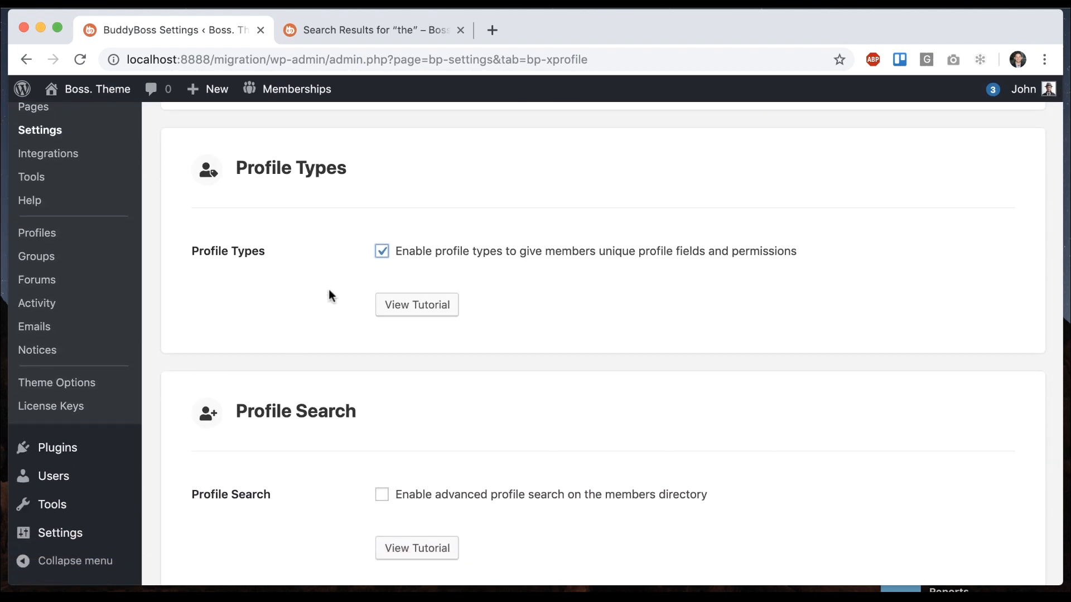
pyautogui.scroll(-4, 327, 289)
pyautogui.click(204, 497)
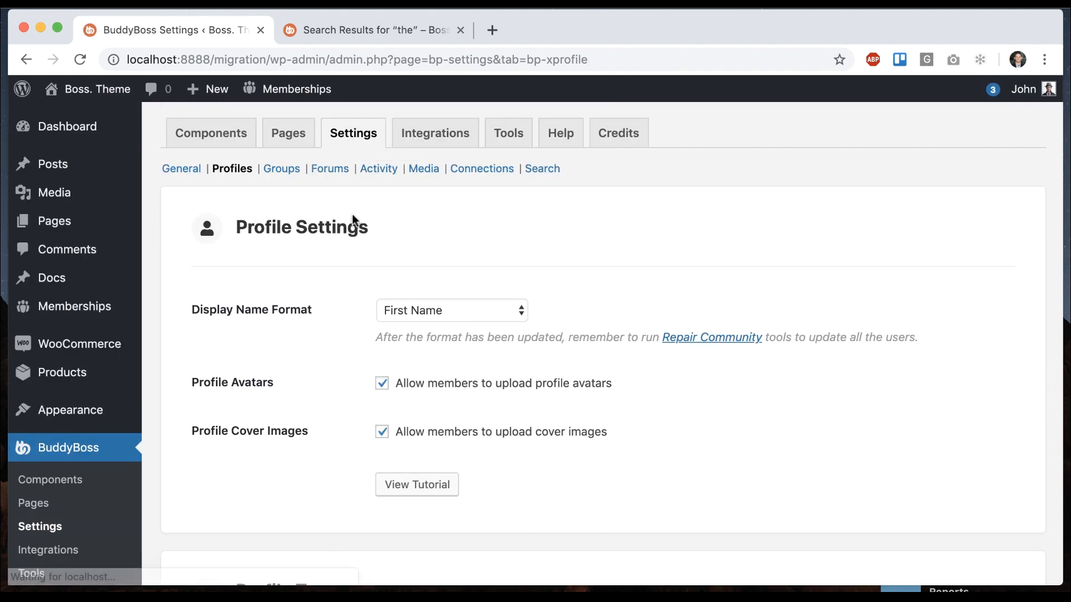
# Step: Open the BuddyBoss Profiles administration and view its list of profile types
pyautogui.scroll(-5, 353, 217)
pyautogui.click(37, 375)
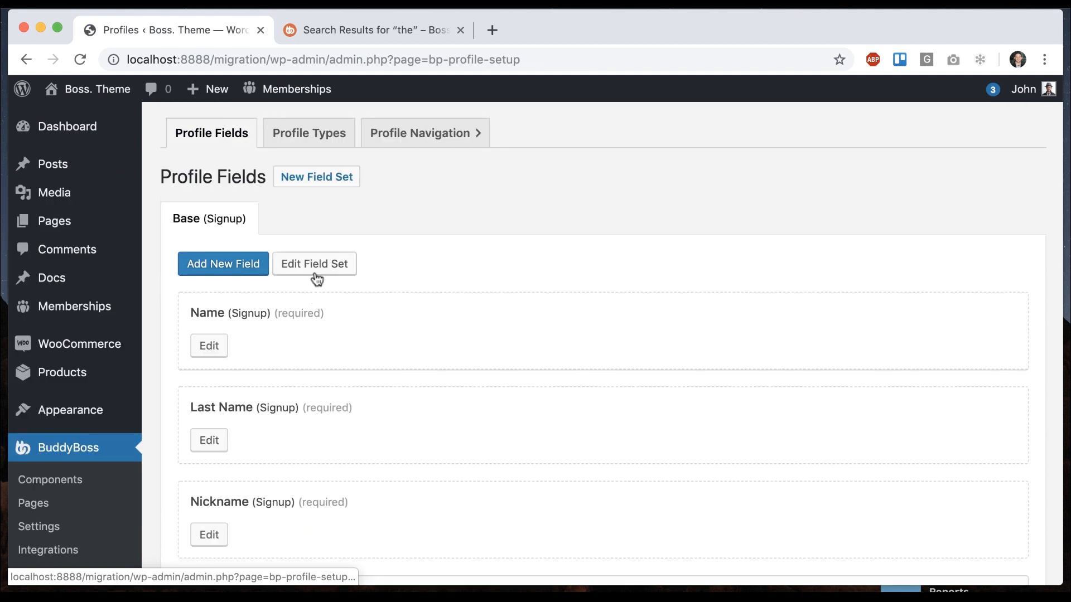
pyautogui.click(307, 140)
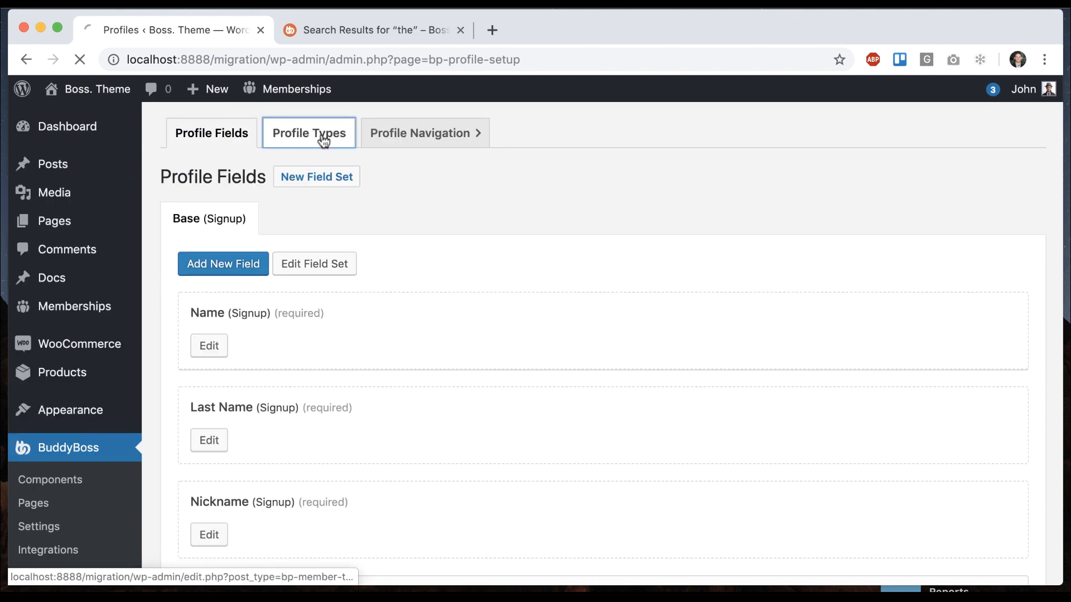
pyautogui.scroll(-3, 318, 452)
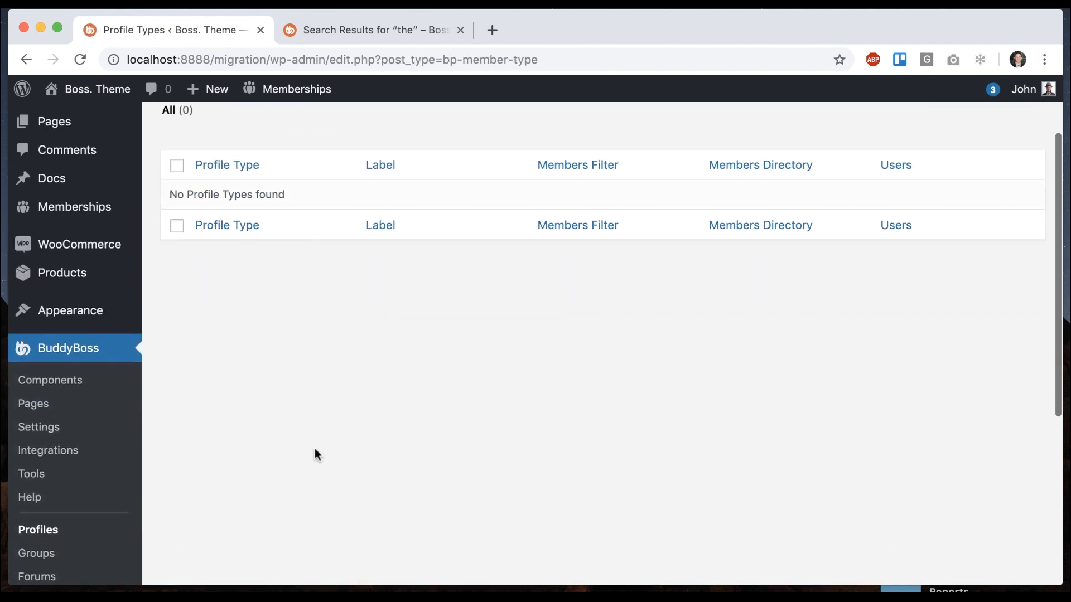
# Step: Review the BuddyBoss group settings, including group types, automatic membership approval and group hierarchies
pyautogui.click(40, 396)
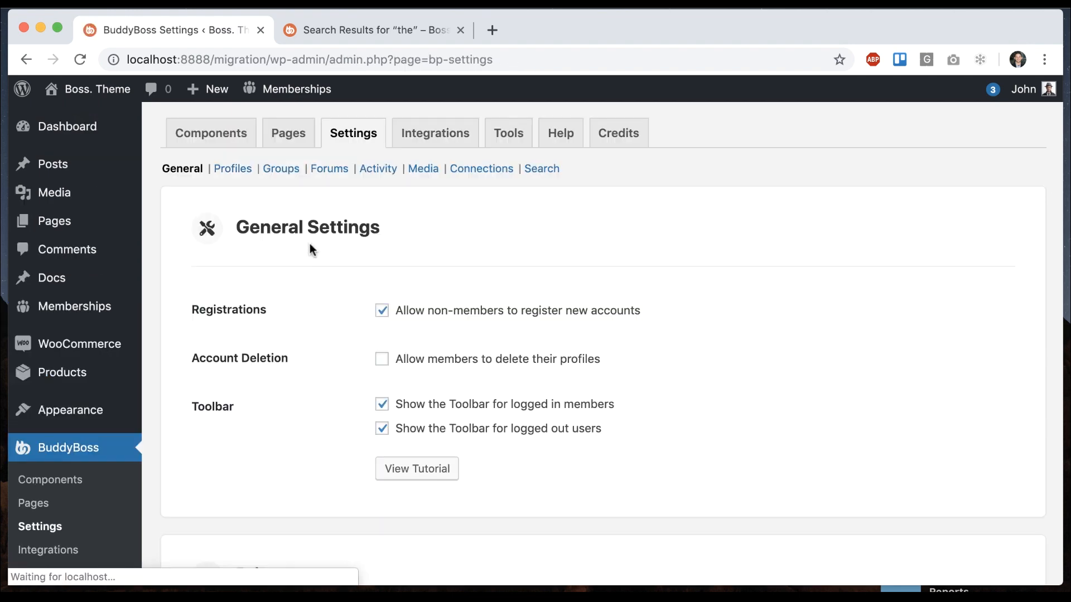
pyautogui.click(282, 168)
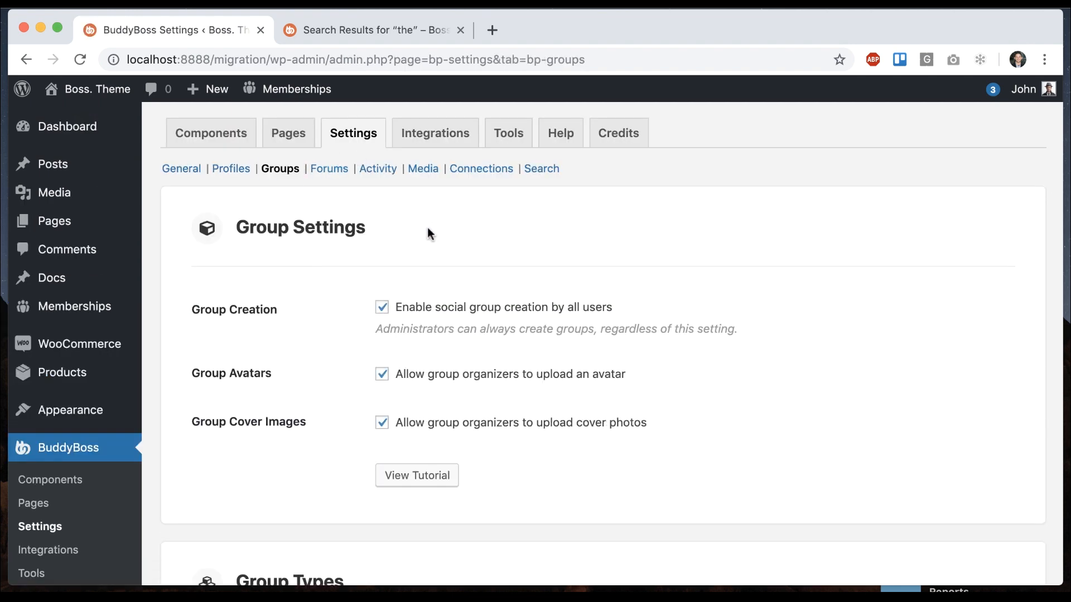
pyautogui.scroll(-7, 427, 232)
pyautogui.scroll(-4, 342, 191)
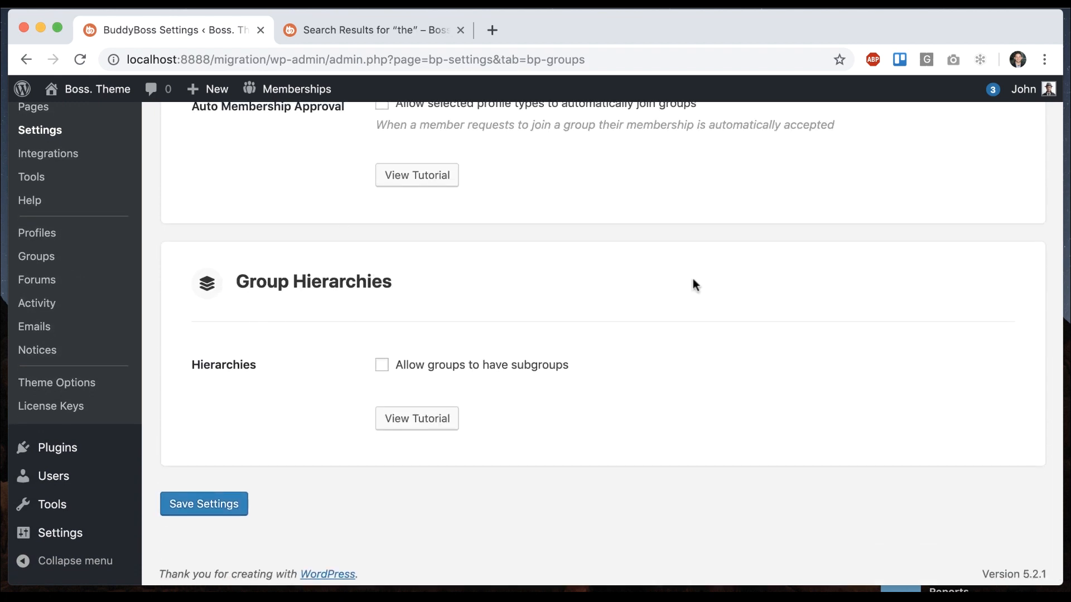
pyautogui.scroll(-2, 693, 284)
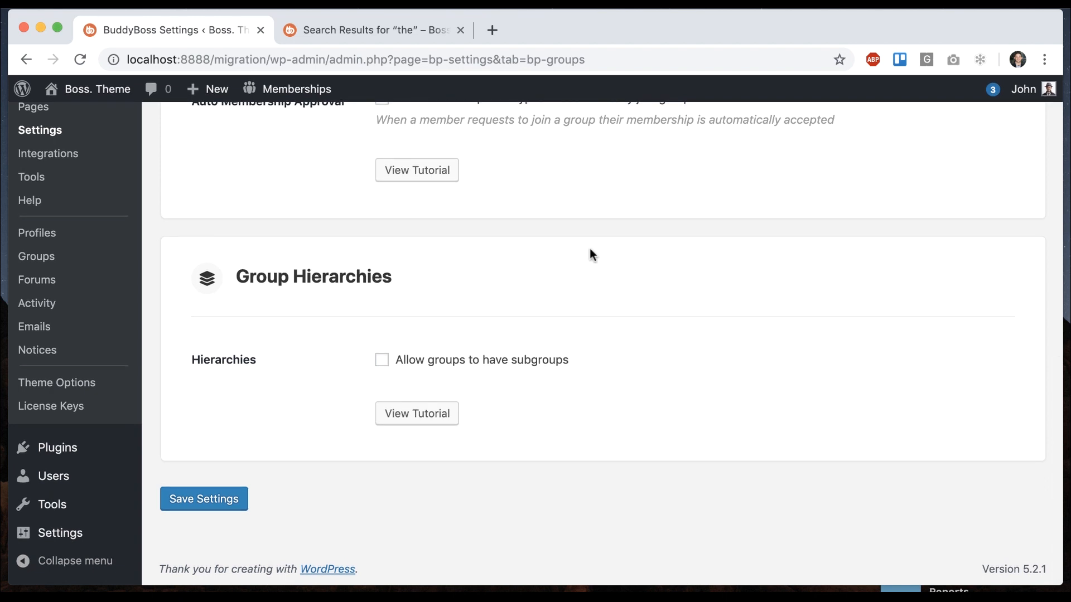
# Step: Go back to the installed plugins list and locate the User Switching plugin
pyautogui.moveTo(59, 450)
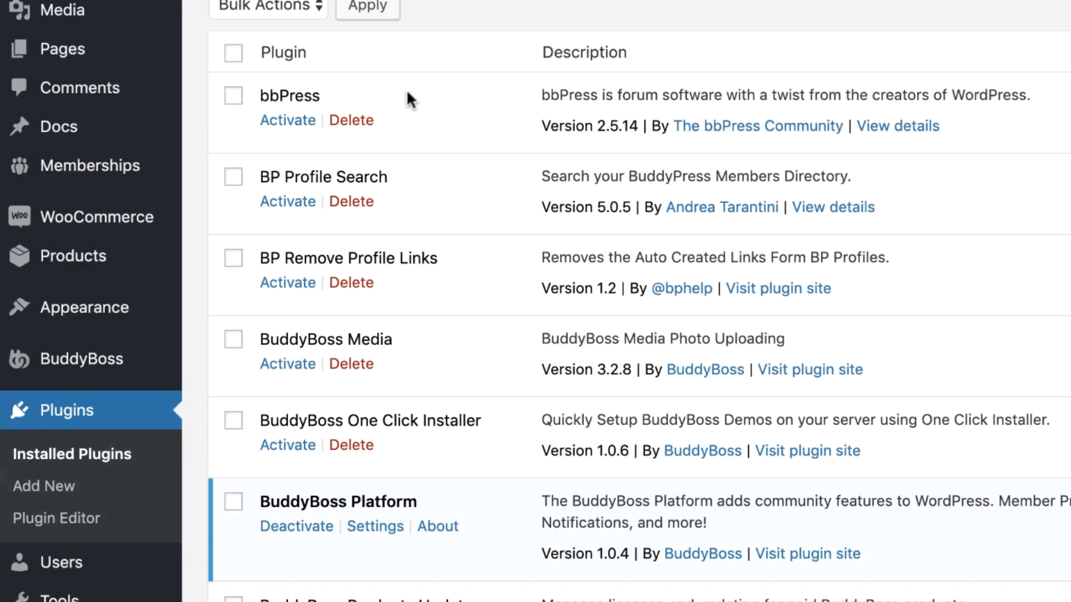
pyautogui.scroll(-5, 323, 182)
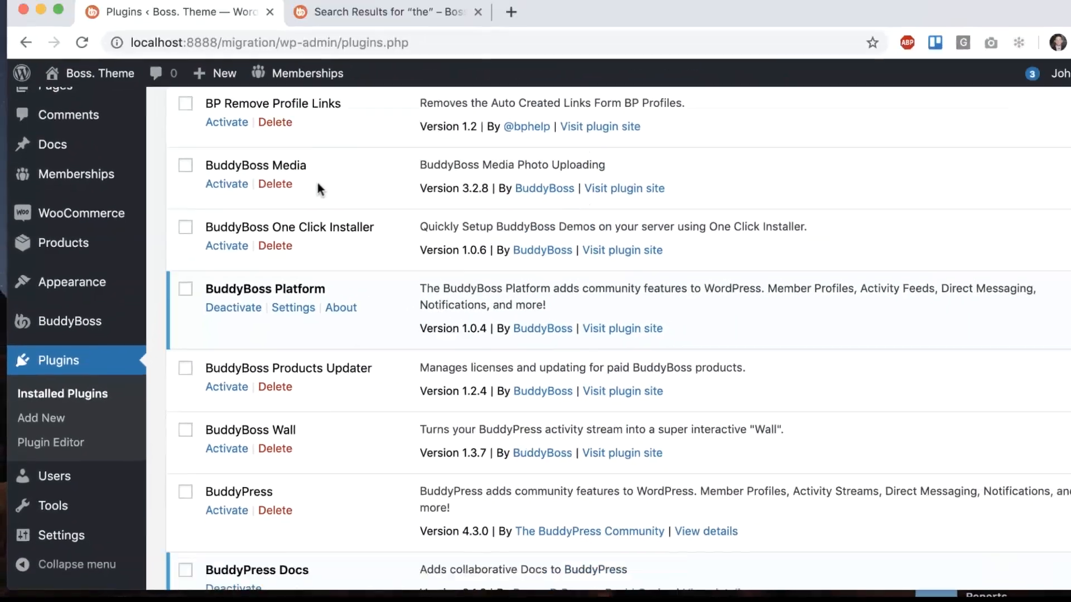
pyautogui.scroll(-10, 306, 199)
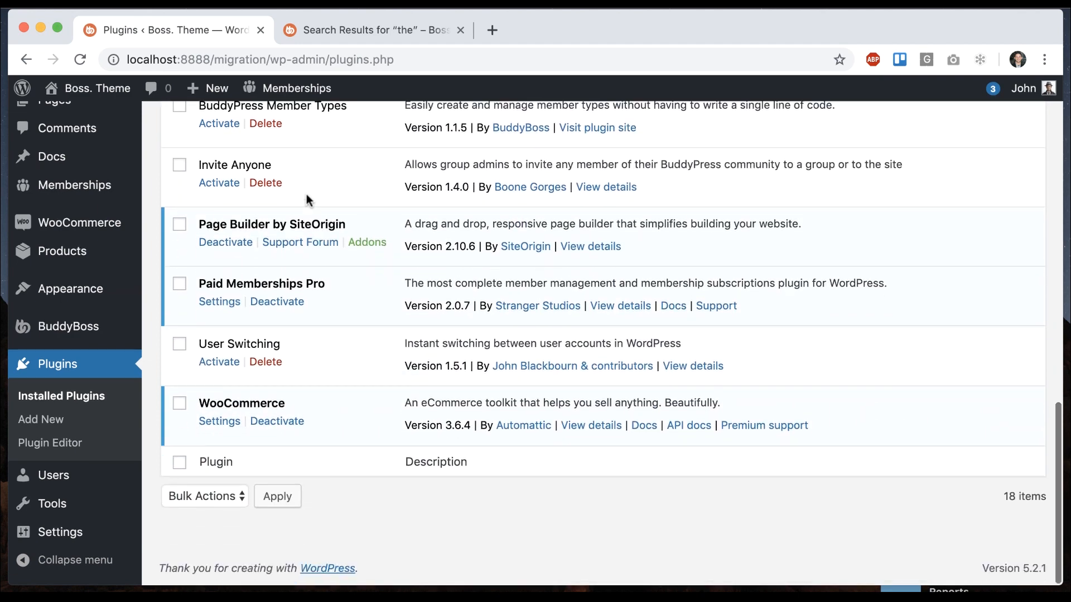
pyautogui.moveTo(199, 344); pyautogui.dragTo(267, 343)
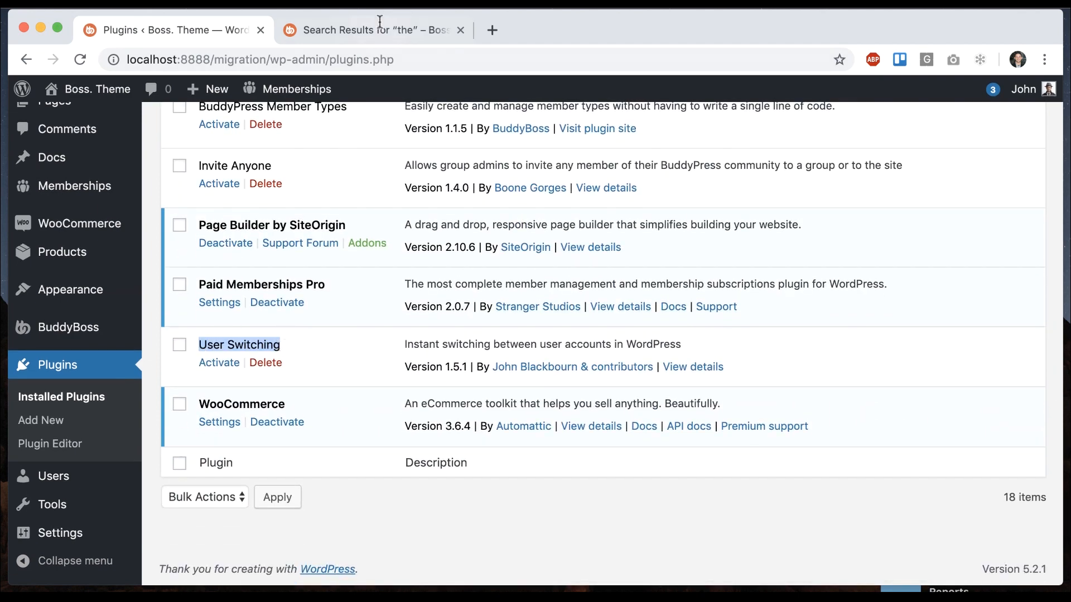
# Step: Open the fourth member's profile from the front-end Members directory and view the site as that member
pyautogui.click(379, 26)
pyautogui.click(213, 141)
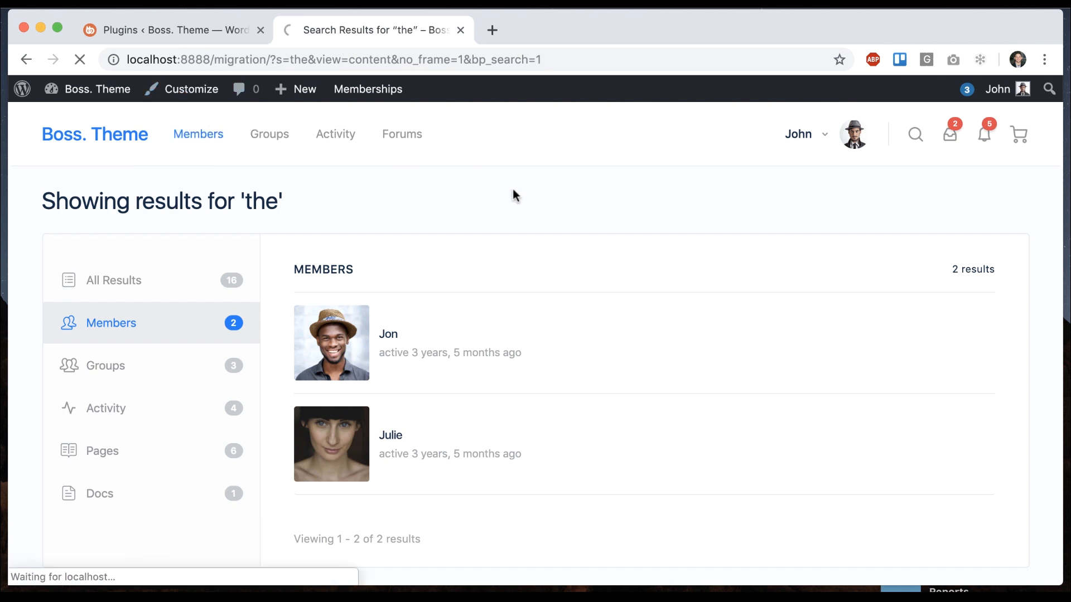
pyautogui.scroll(-1, 527, 221)
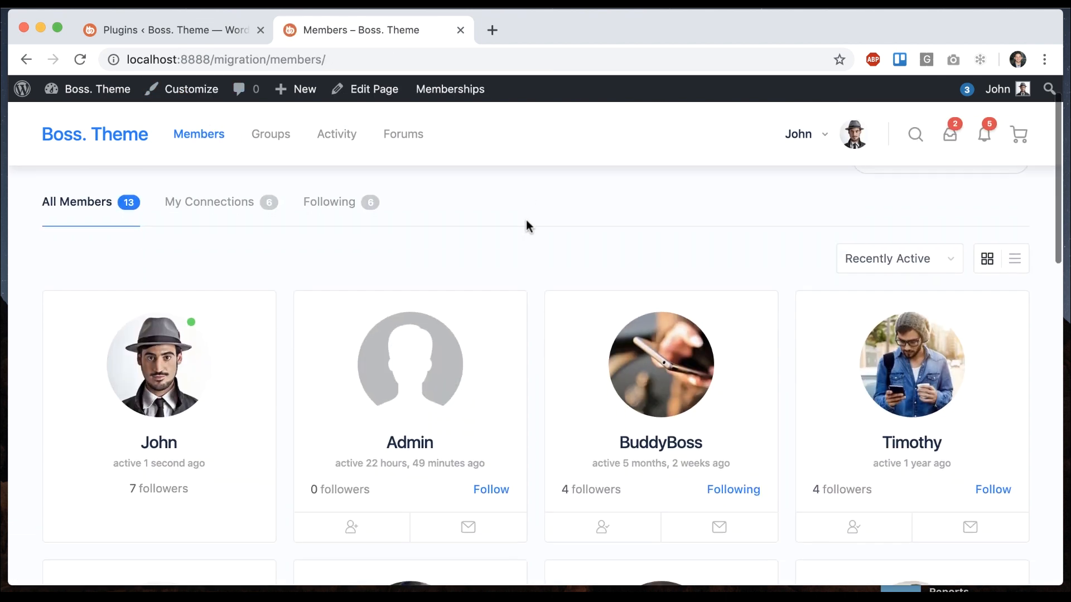
pyautogui.click(898, 335)
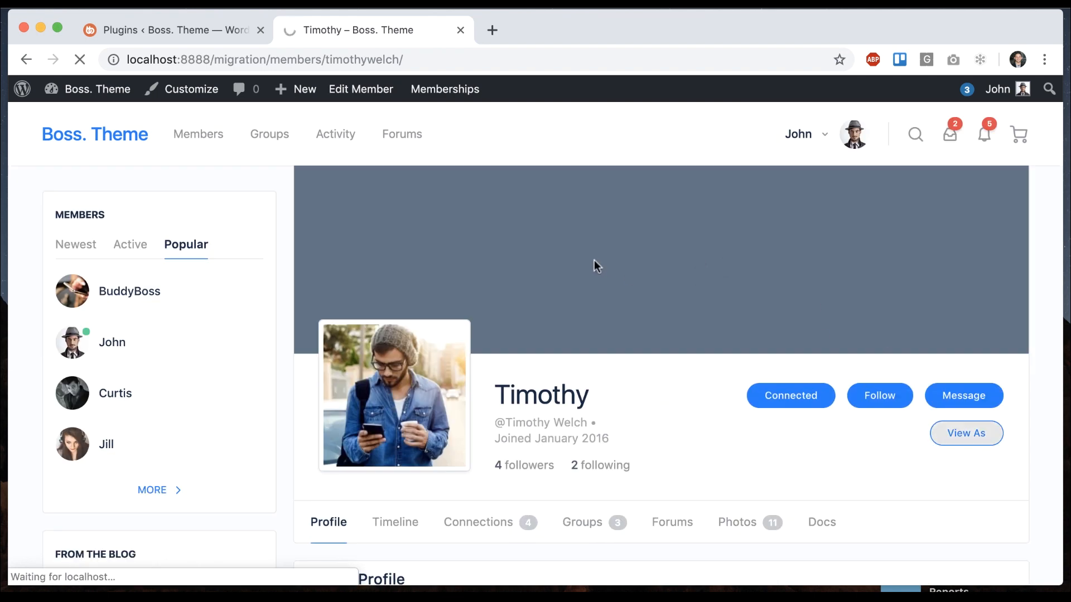
pyautogui.scroll(-5, 596, 265)
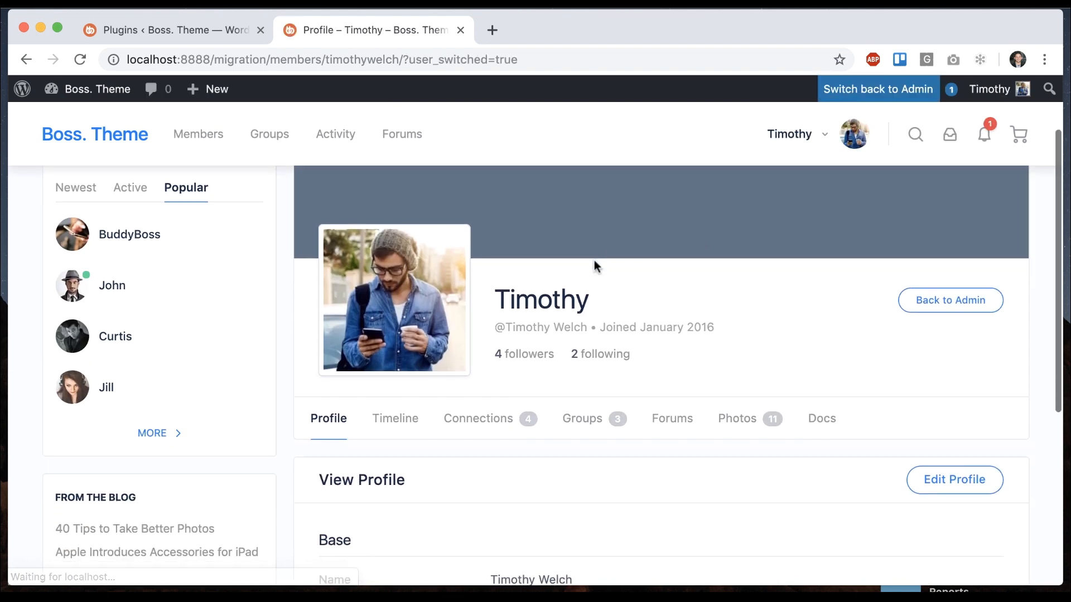
# Step: While switched to that member's account, open a different member's profile from the Members directory
pyautogui.click(207, 136)
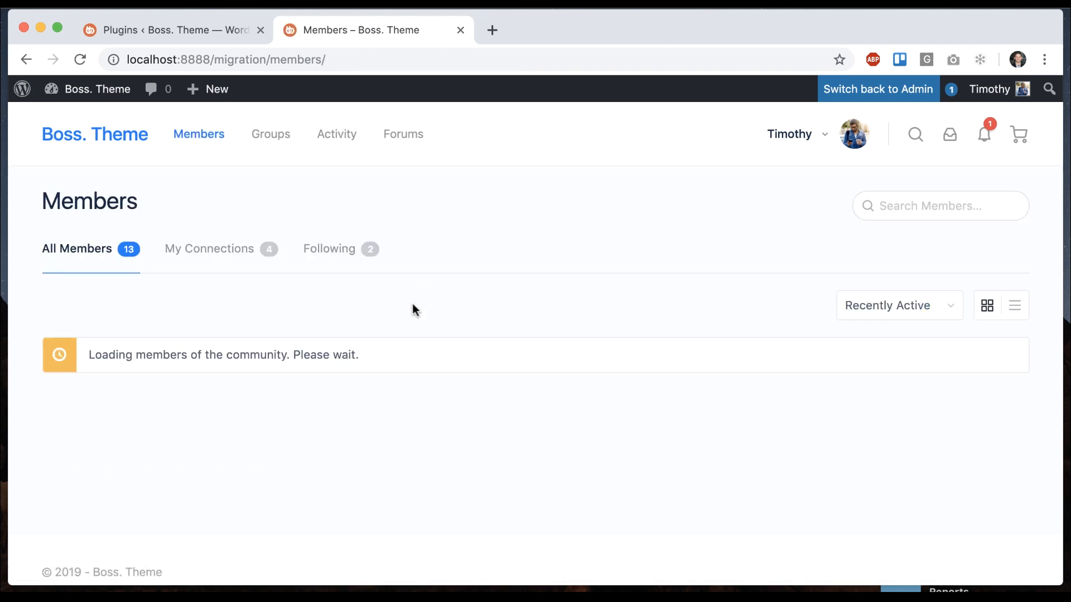
pyautogui.scroll(-9, 412, 309)
pyautogui.click(181, 448)
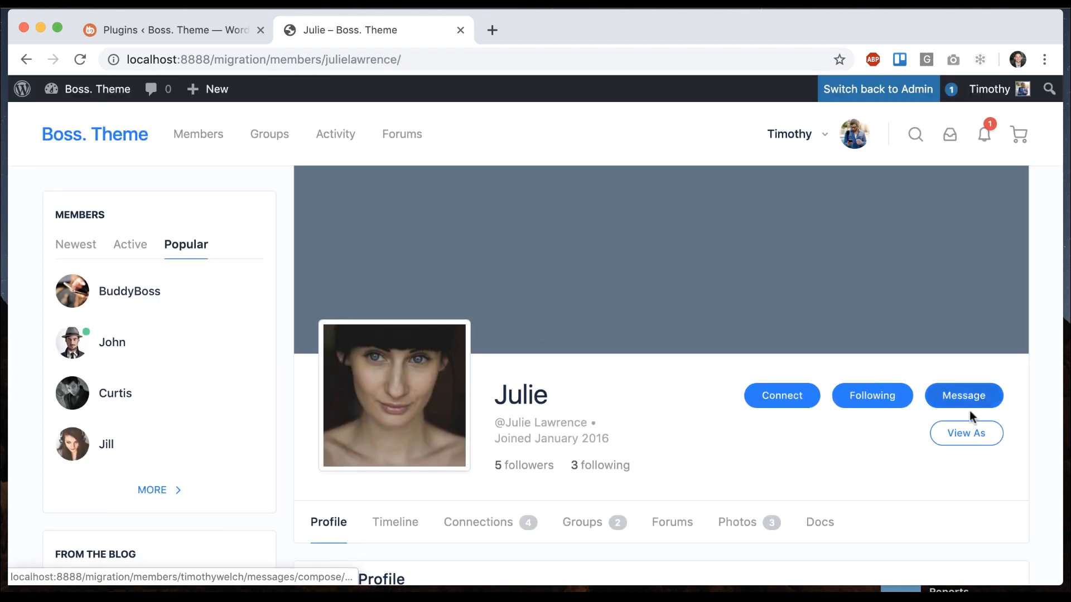
# Step: View the site as the member whose profile is open, look over the profile, and switch back to the admin account
pyautogui.click(963, 439)
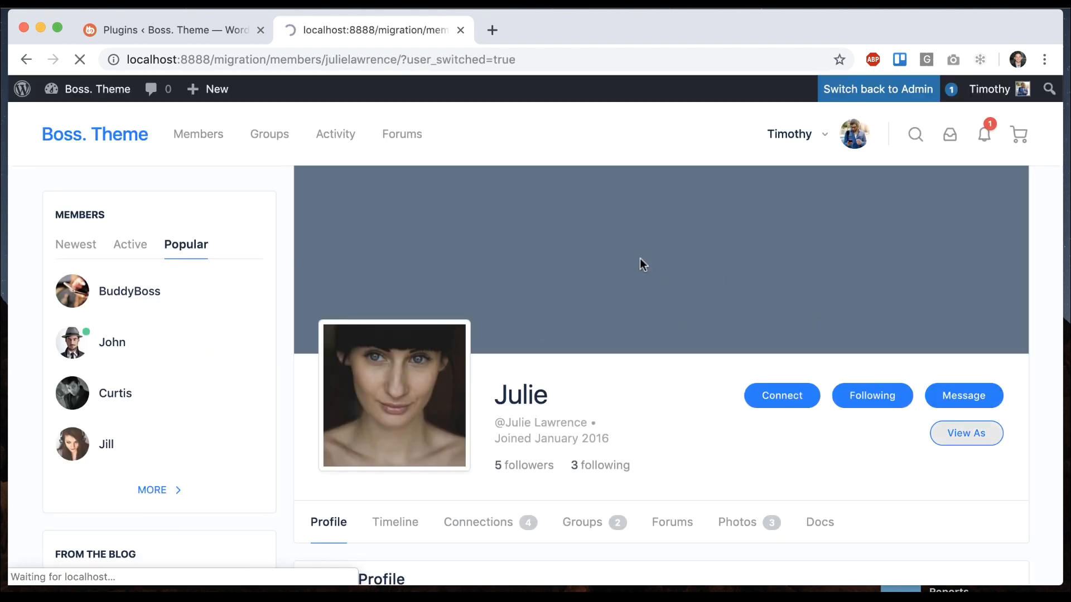
pyautogui.scroll(-1, 641, 401)
pyautogui.scroll(-5, 640, 400)
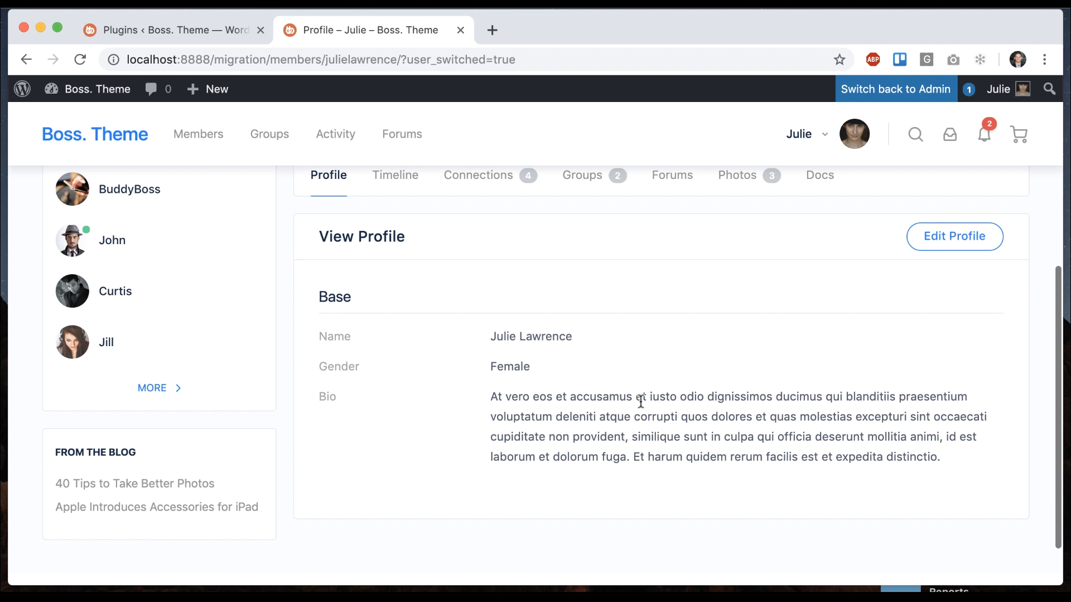
pyautogui.click(883, 88)
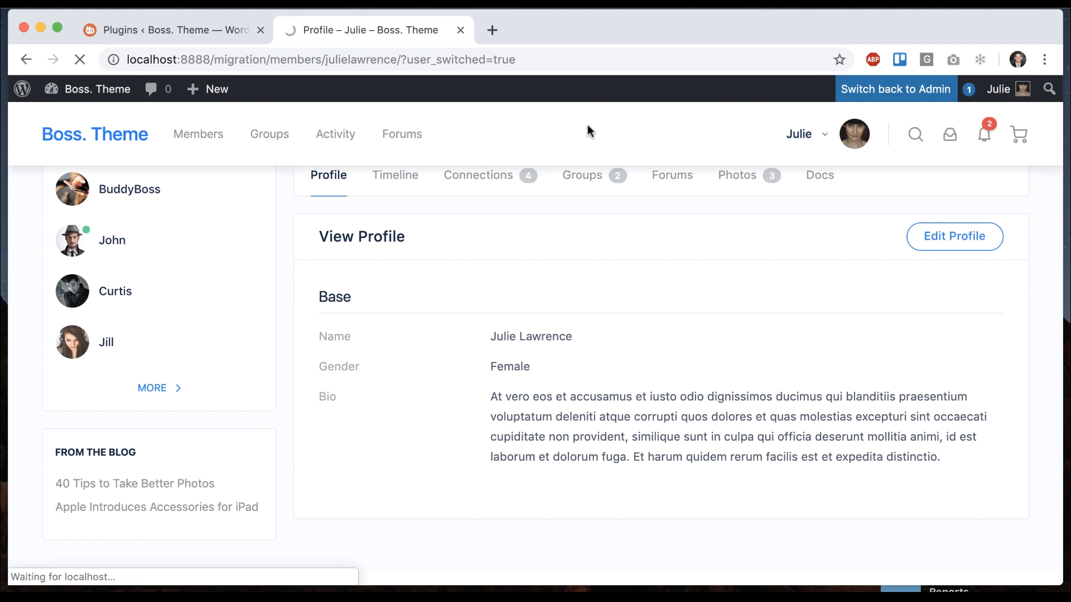
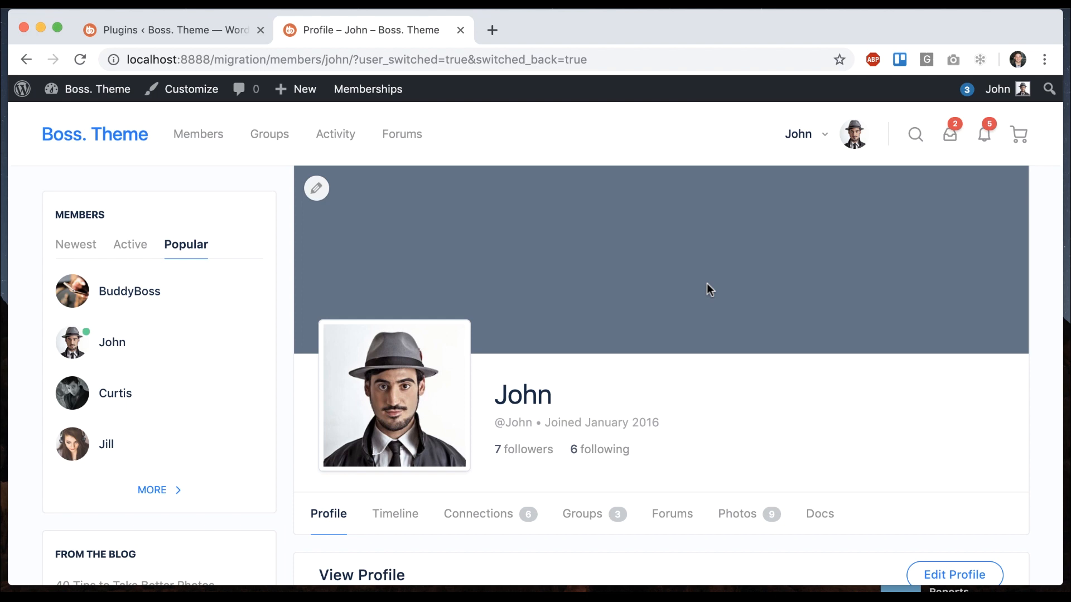
# Step: Return to the installed plugins list and locate the Invite Anyone plugin
pyautogui.click(206, 31)
pyautogui.scroll(5, 345, 273)
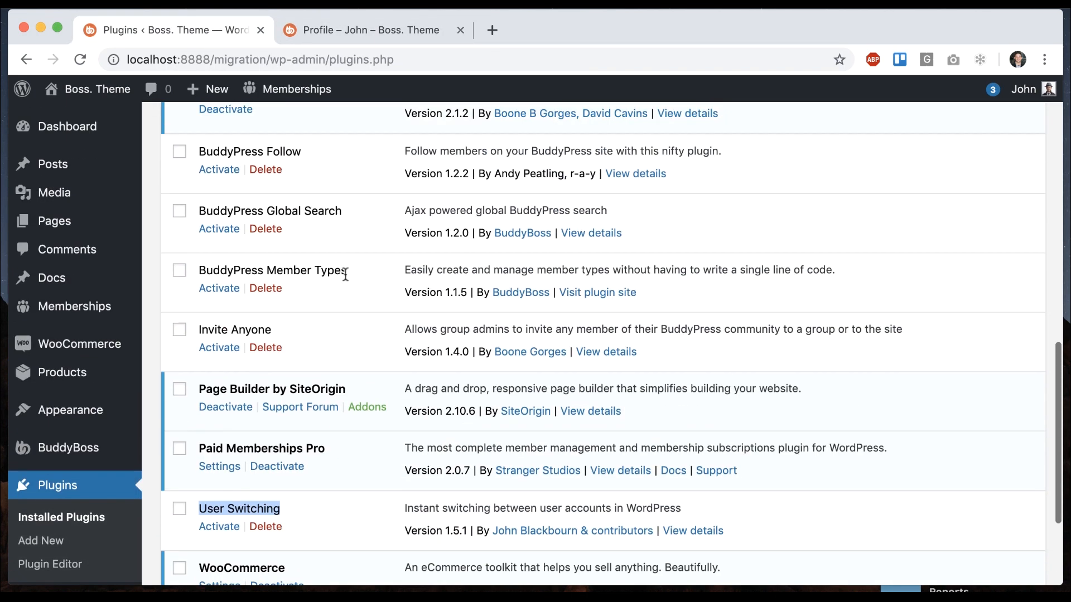
pyautogui.moveTo(199, 329); pyautogui.dragTo(257, 328)
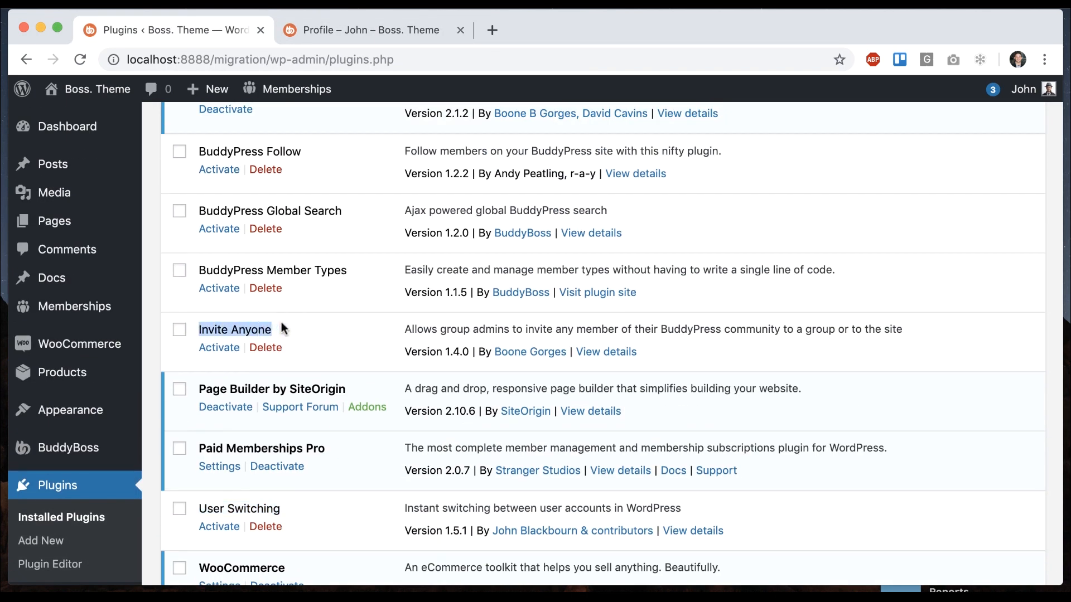
pyautogui.click(337, 329)
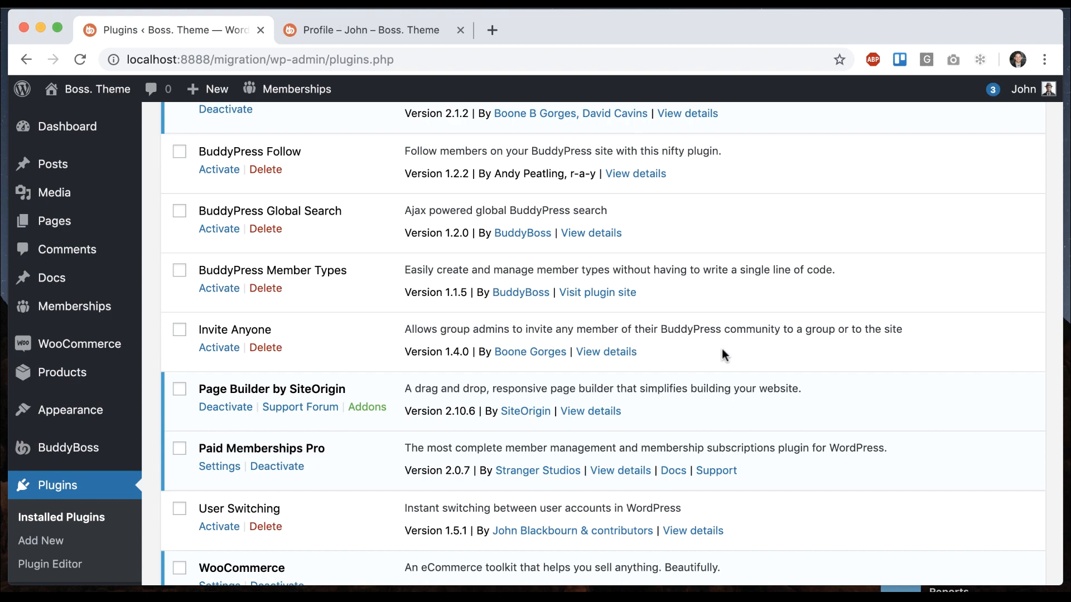
# Step: Activate the Email Invites component in the BuddyBoss components list
pyautogui.scroll(-5, 229, 229)
pyautogui.moveTo(101, 326)
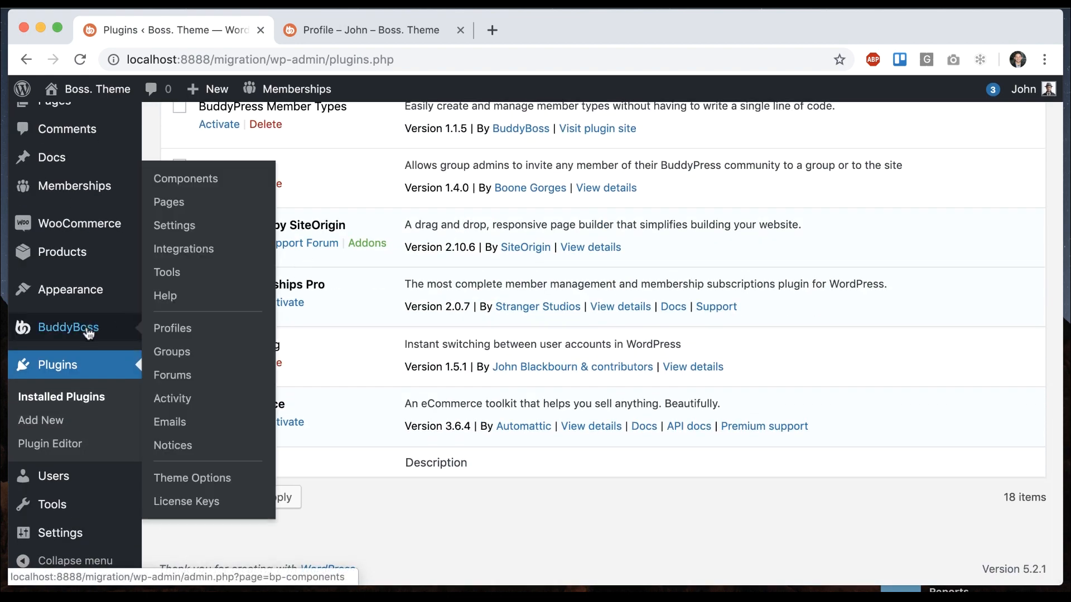
pyautogui.click(287, 48)
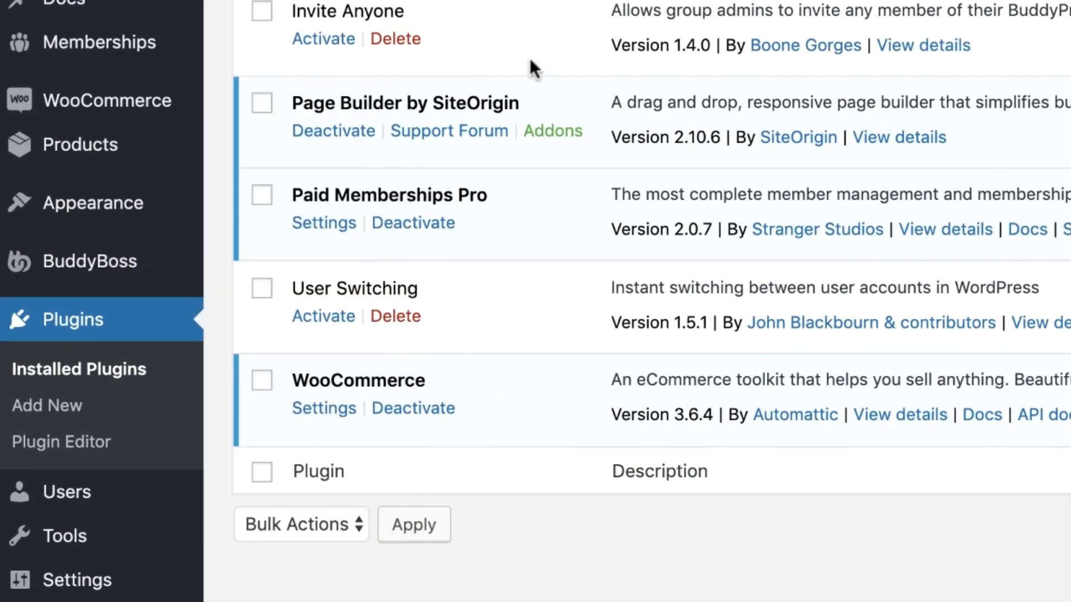
pyautogui.scroll(-10, 476, 133)
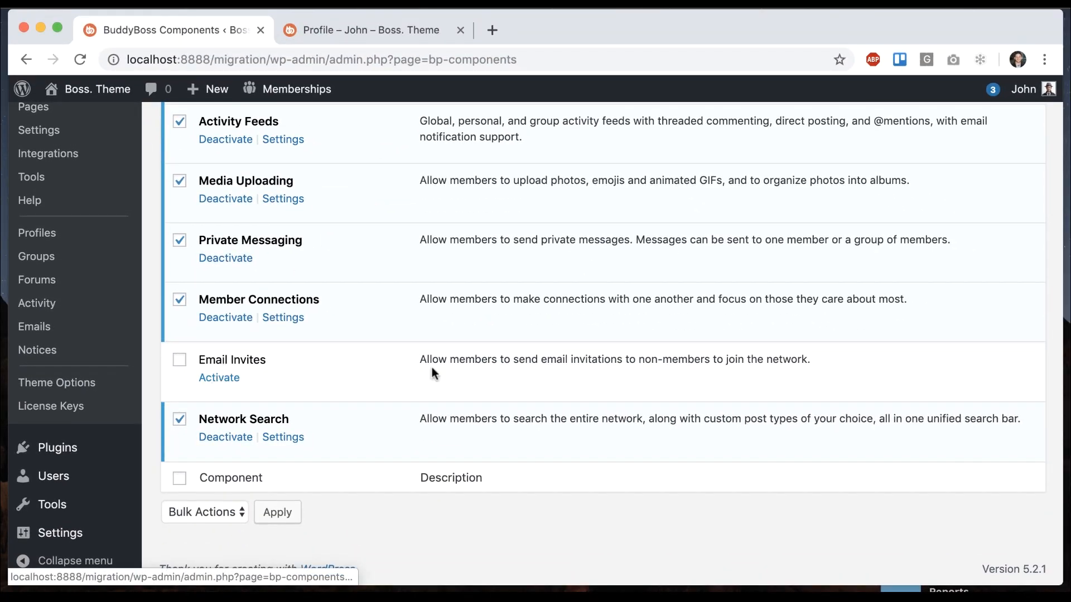
pyautogui.moveTo(419, 360); pyautogui.dragTo(801, 360)
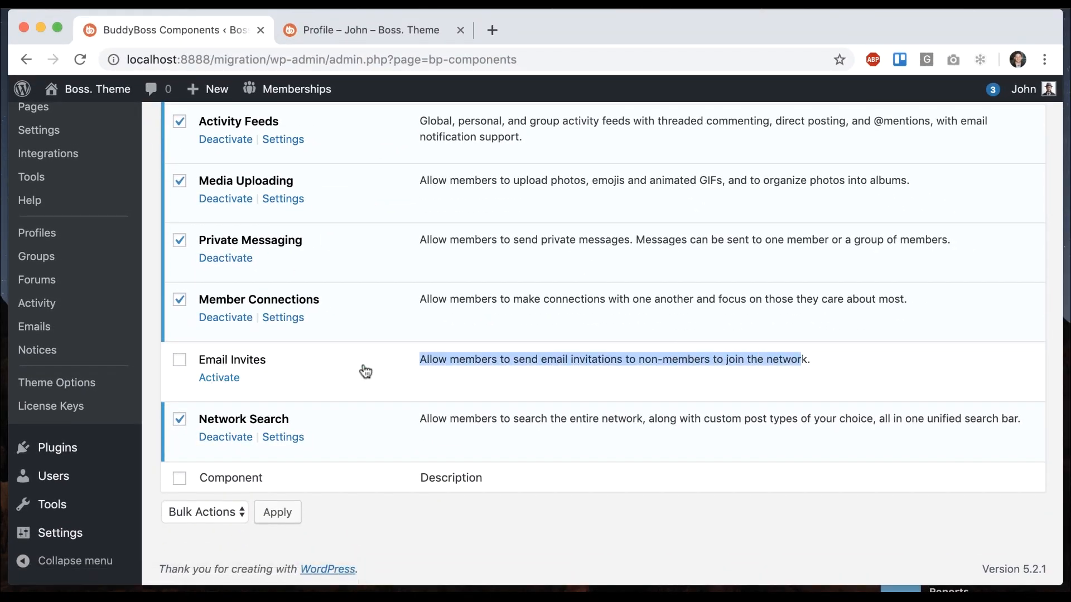
pyautogui.click(219, 377)
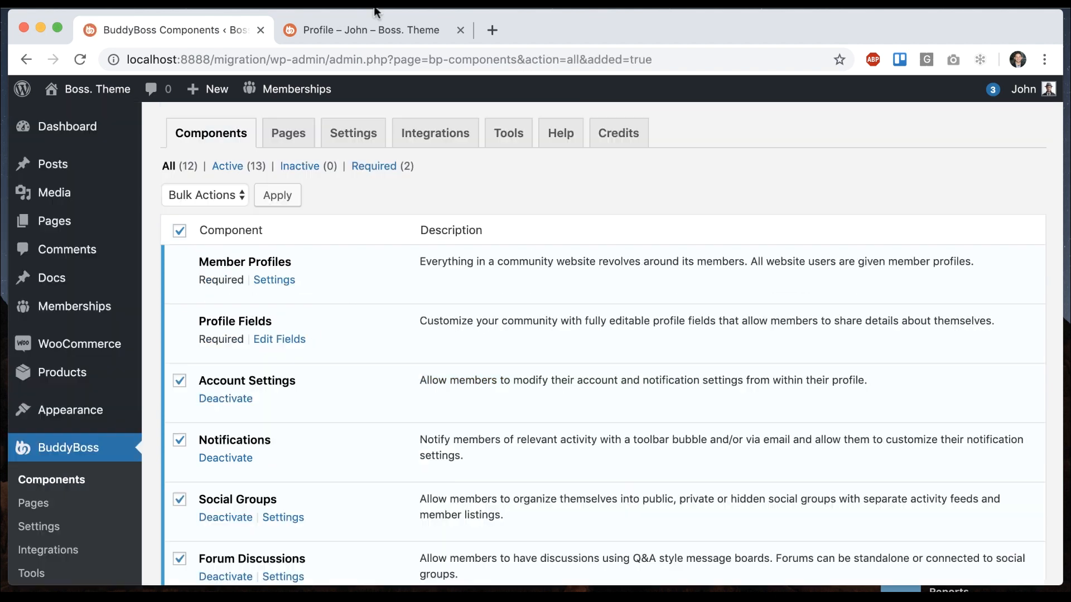
# Step: Reload the front-end profile, open its Email Invites page, and review the Send Invites form and the Sent Invites list
pyautogui.click(373, 27)
pyautogui.click(78, 59)
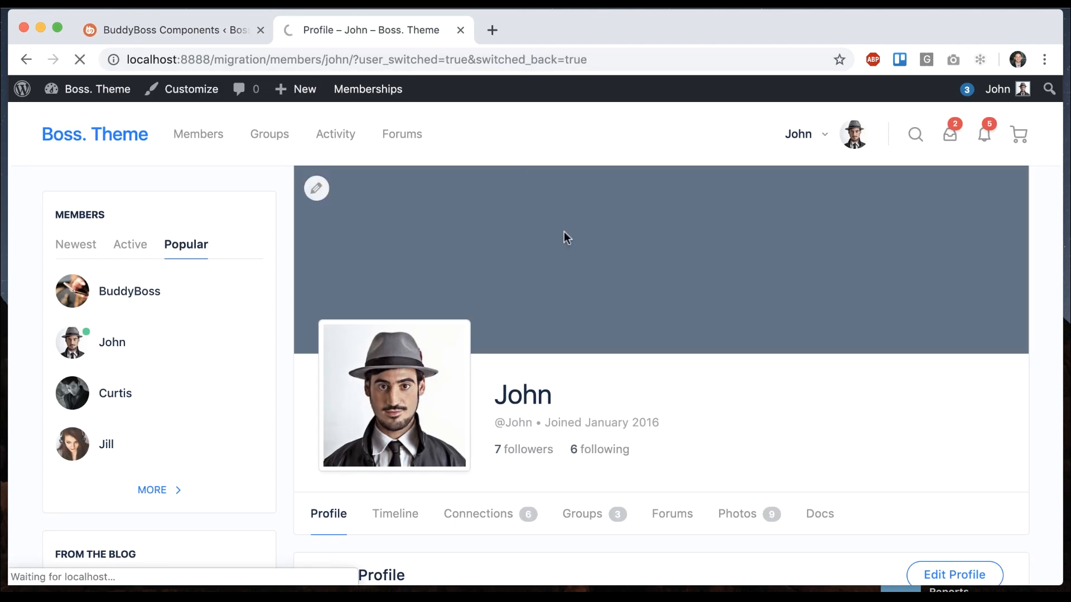
pyautogui.moveTo(813, 134)
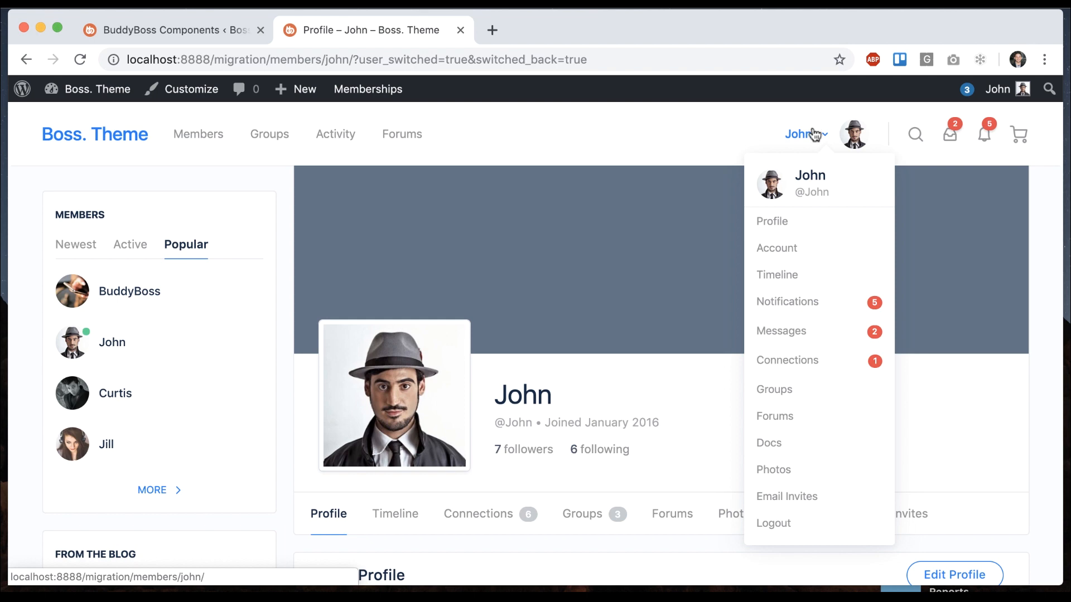
pyautogui.click(792, 497)
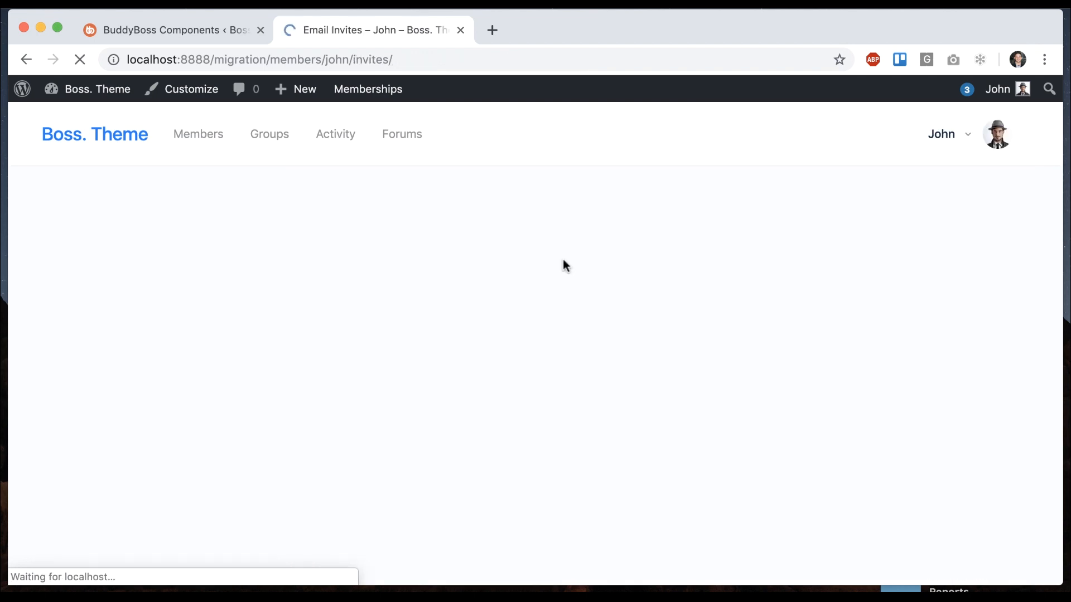
pyautogui.scroll(-6, 564, 260)
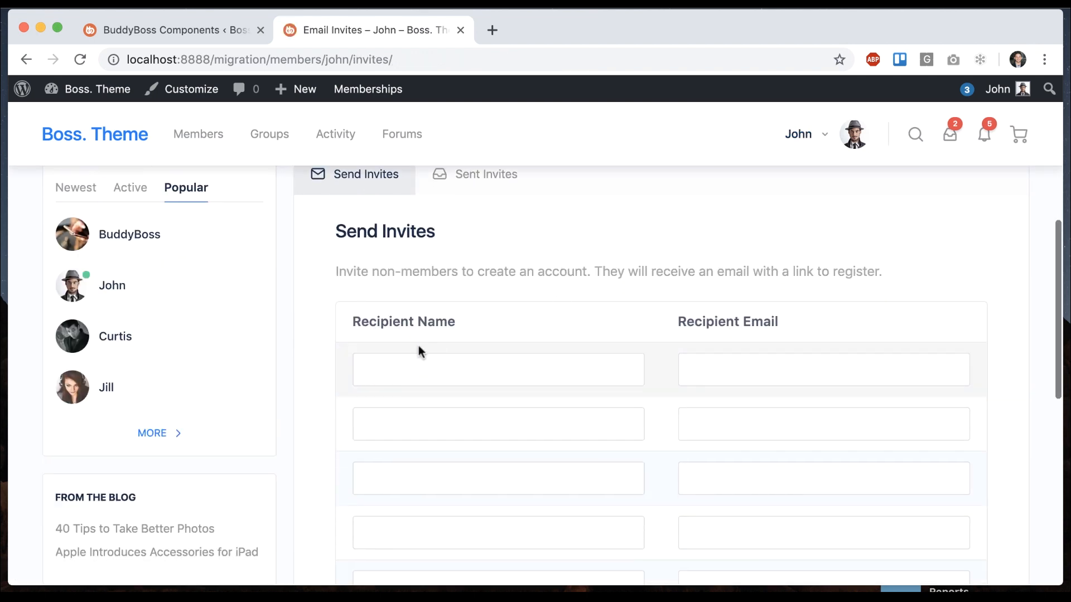
pyautogui.click(443, 363)
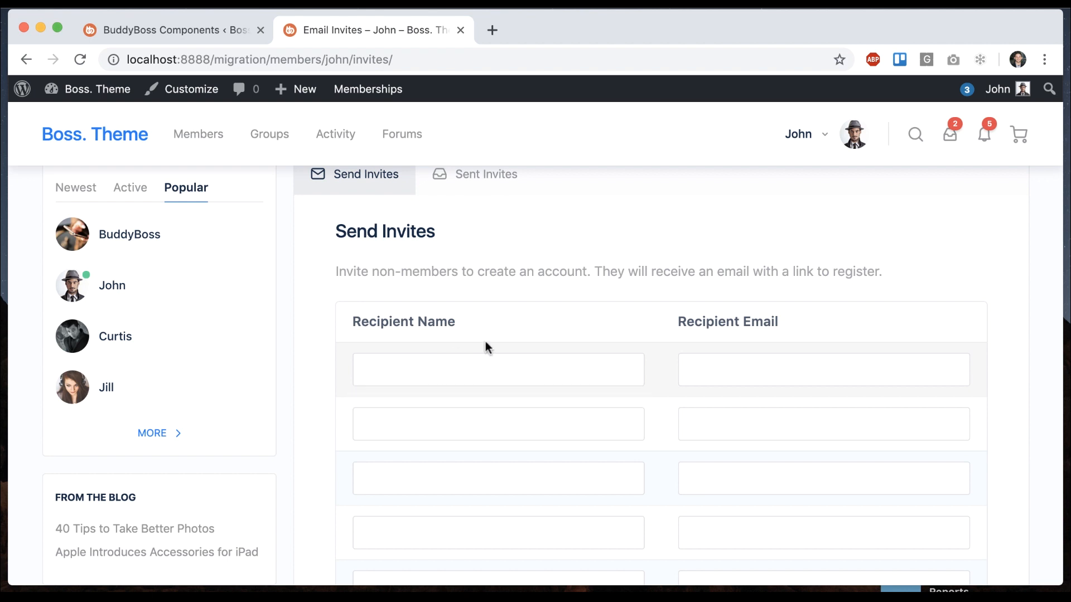
pyautogui.scroll(-2, 509, 302)
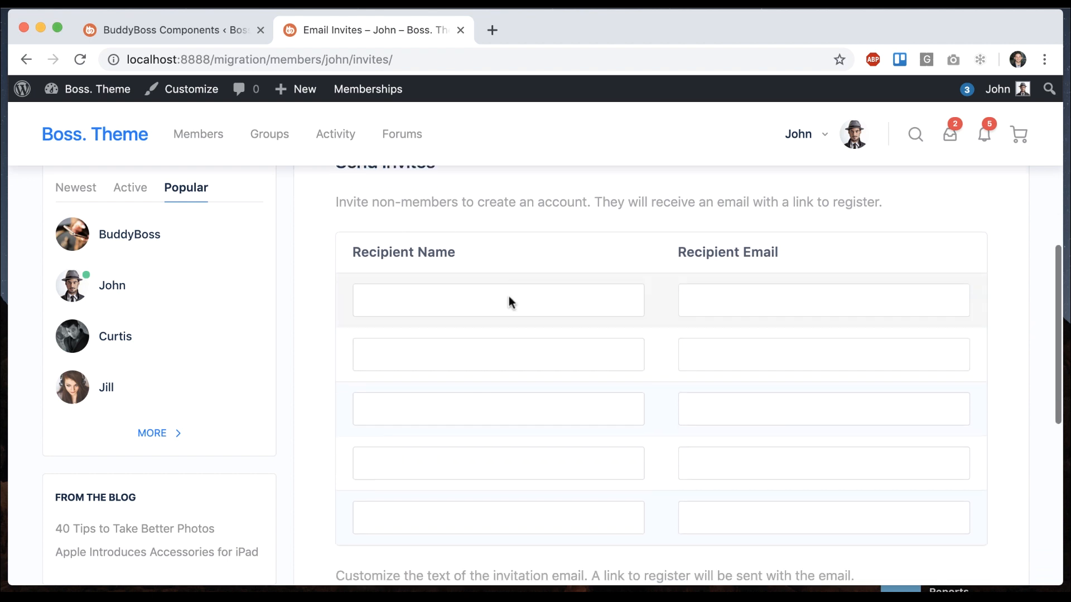
pyautogui.scroll(-10, 719, 379)
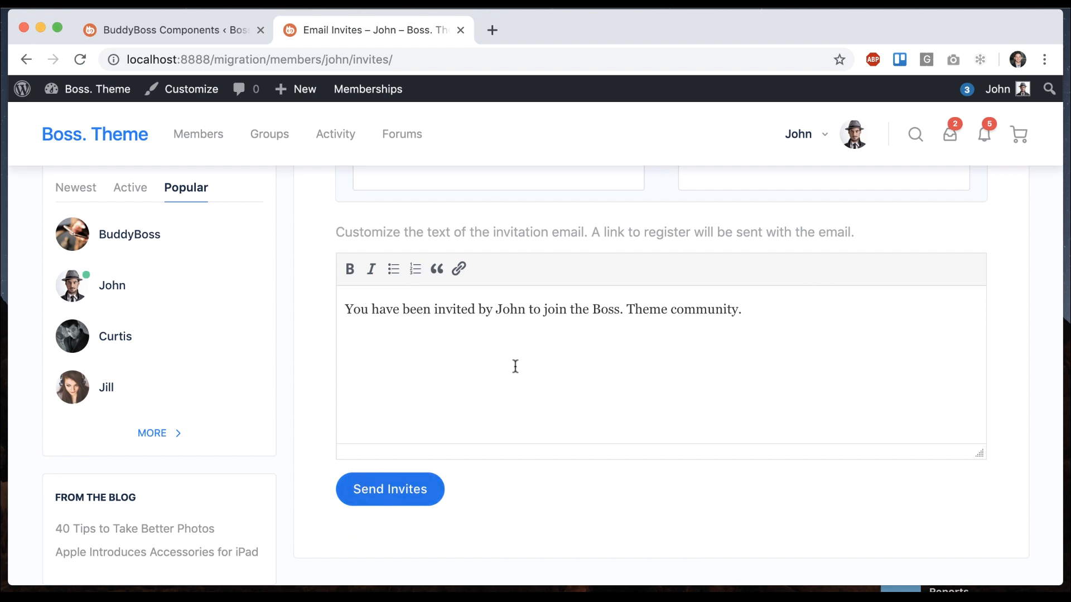
pyautogui.scroll(15, 515, 367)
pyautogui.scroll(-5, 563, 334)
pyautogui.click(472, 373)
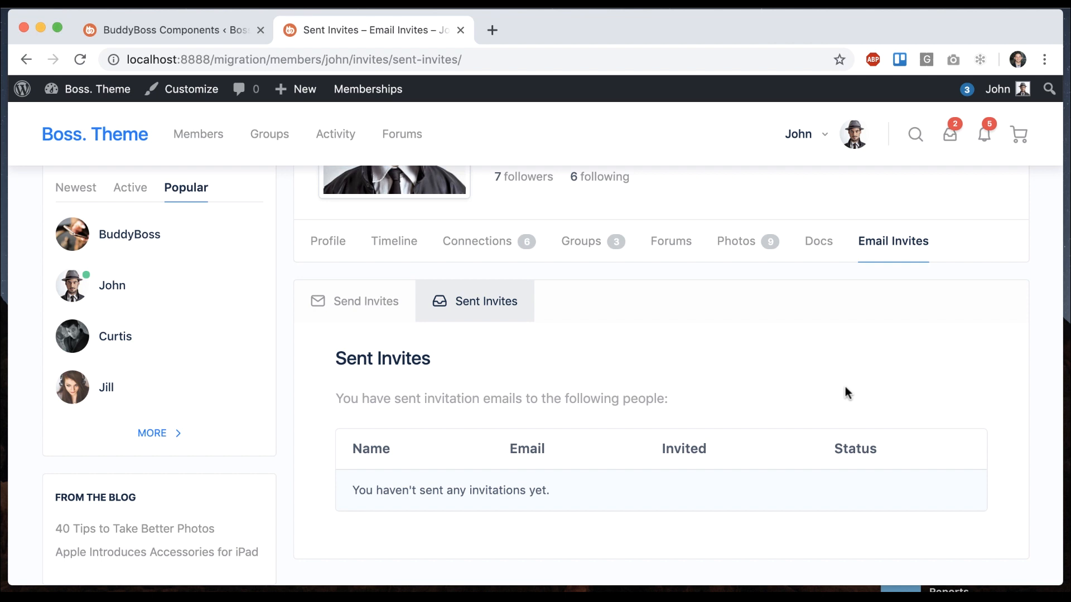
# Step: Open the BuddyBoss Invites list in the admin area and compare it with the front-end Sent Invites page
pyautogui.click(162, 30)
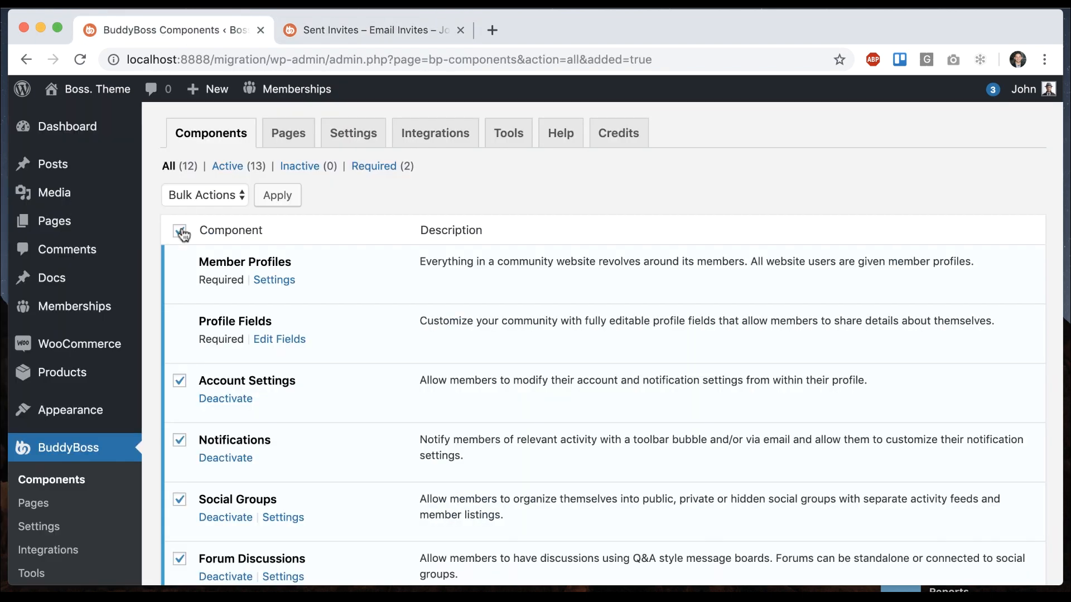
pyautogui.scroll(-2, 181, 229)
pyautogui.scroll(-8, 183, 233)
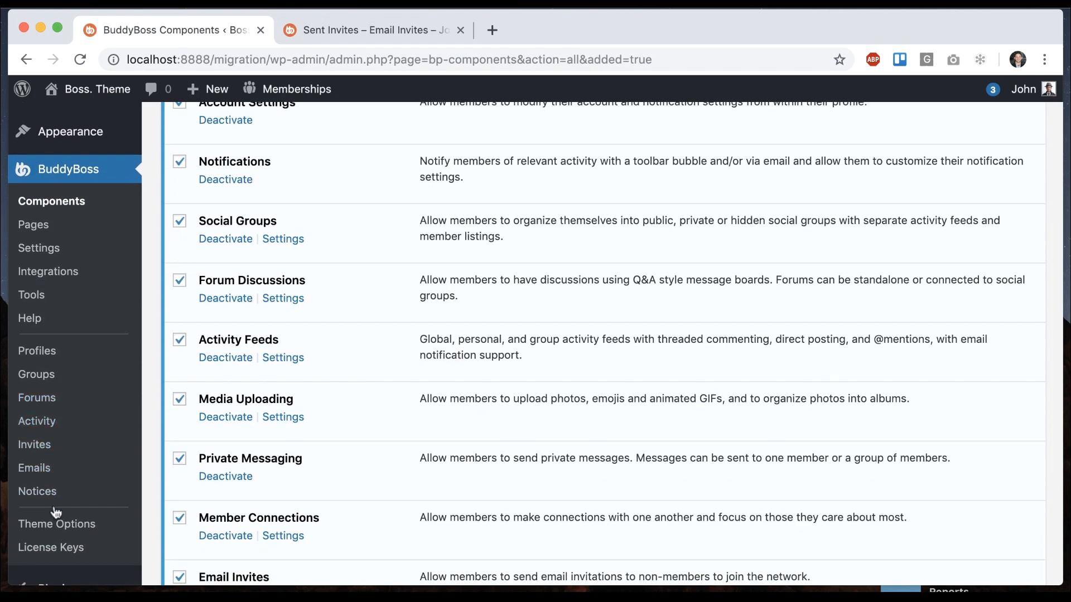
pyautogui.click(34, 445)
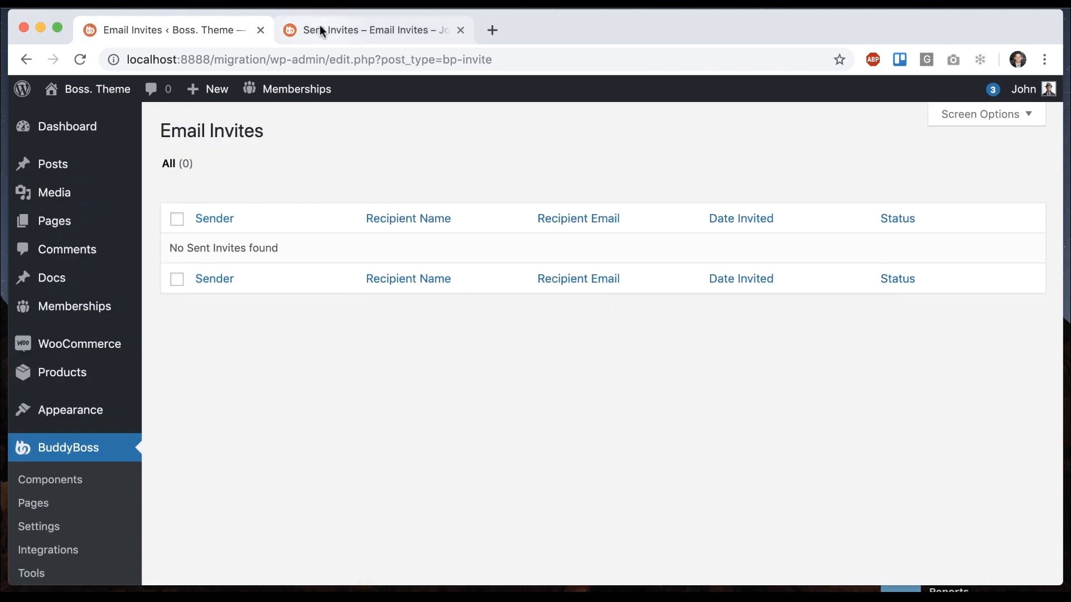
pyautogui.click(349, 32)
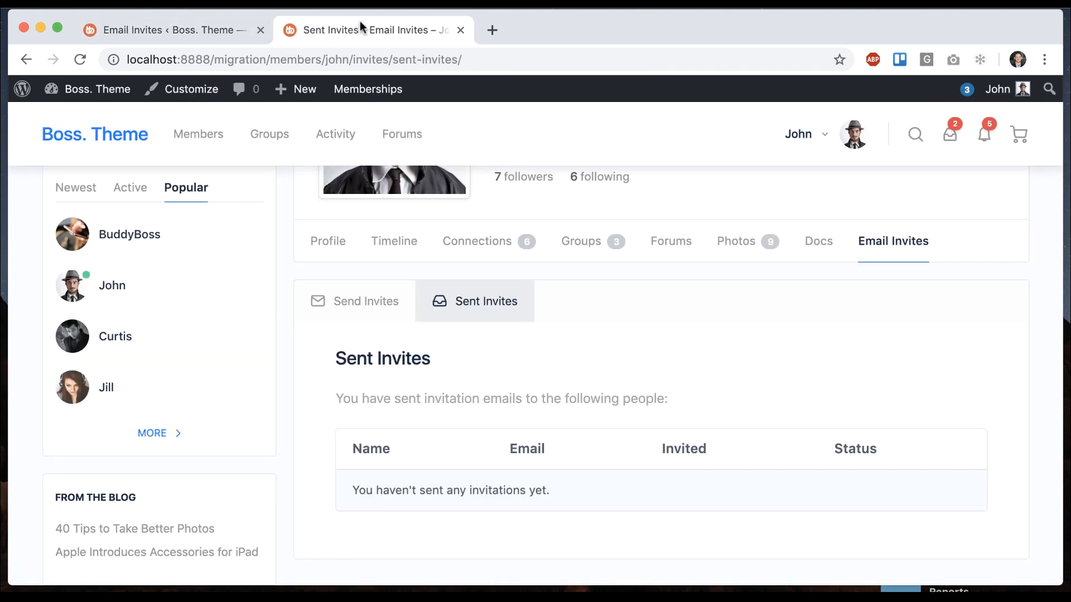
# Step: Delete the Boss. parent theme from the installed themes in the admin area
pyautogui.click(234, 23)
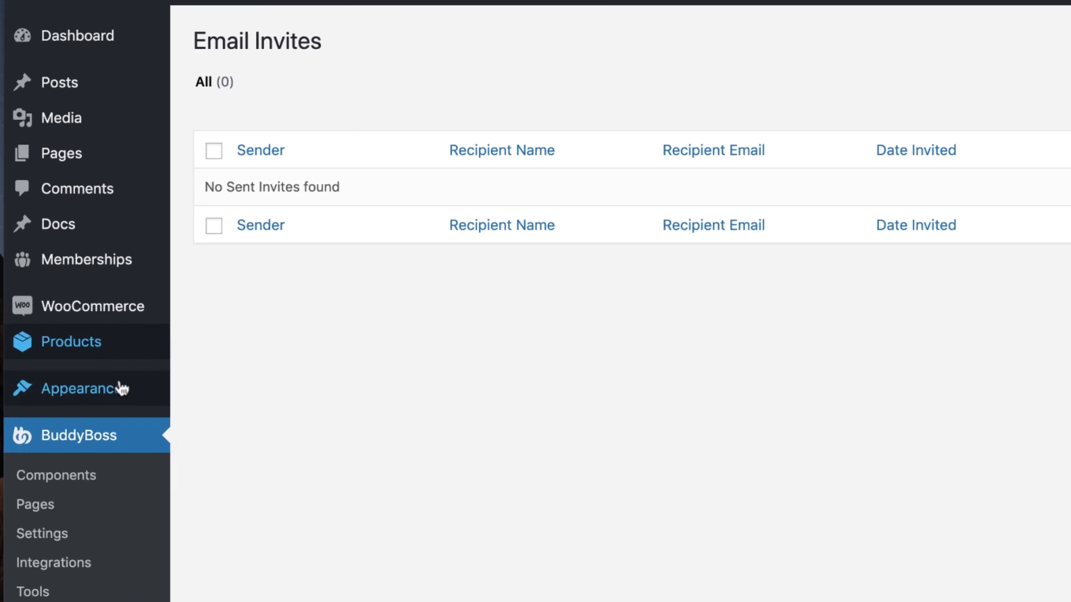
pyautogui.moveTo(144, 413)
pyautogui.click(246, 372)
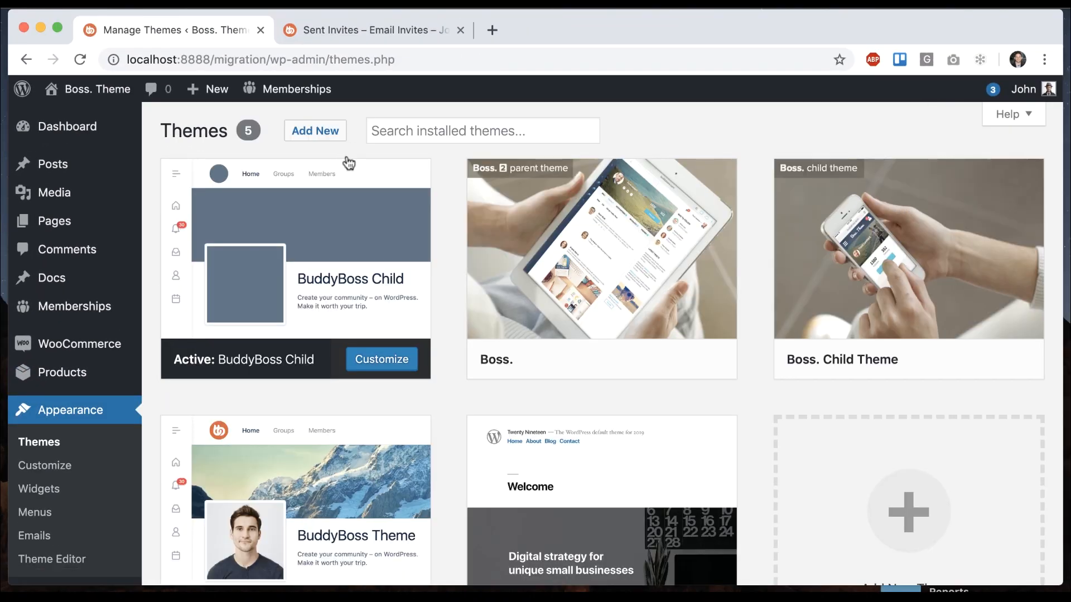
pyautogui.click(597, 270)
pyautogui.click(990, 549)
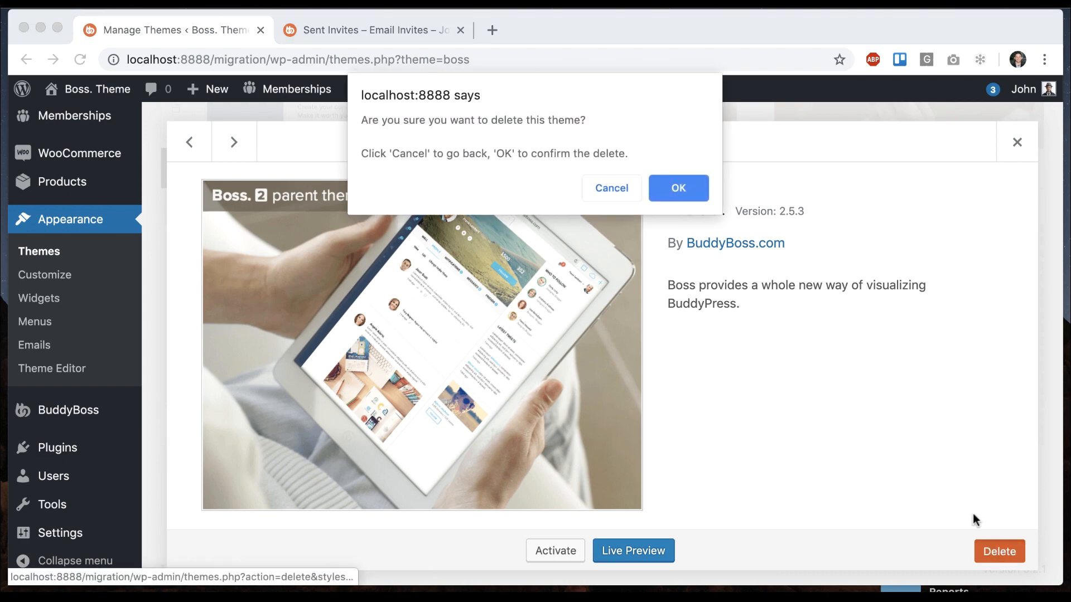
pyautogui.click(697, 188)
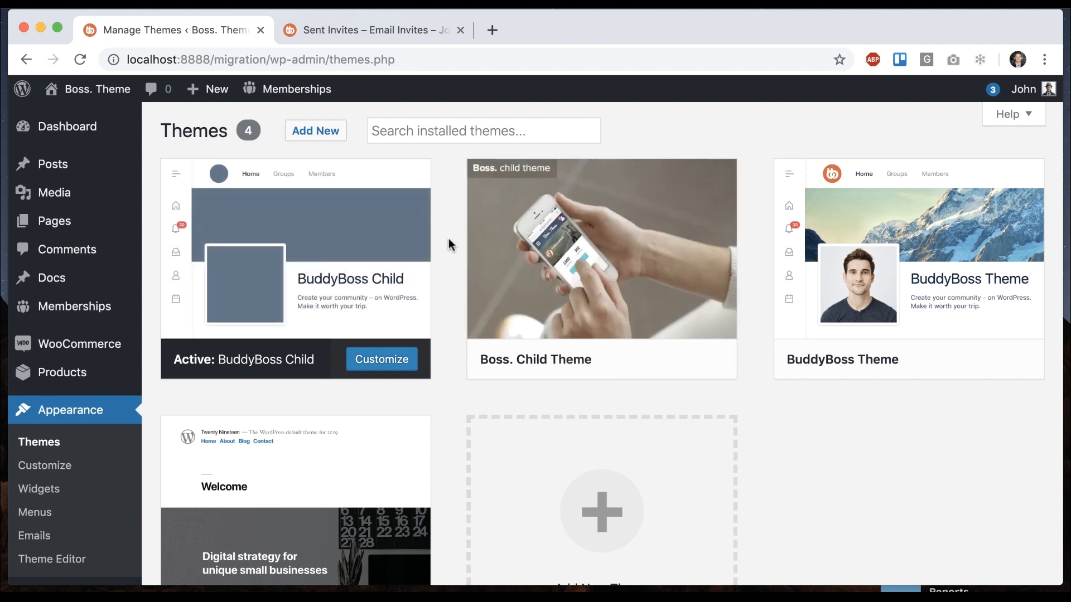
# Step: Select bbPress, BP Remove Profile Links, BuddyBoss Media, BuddyBoss Products Updater and BuddyBoss Wall in the installed plugins list
pyautogui.scroll(-5, 451, 246)
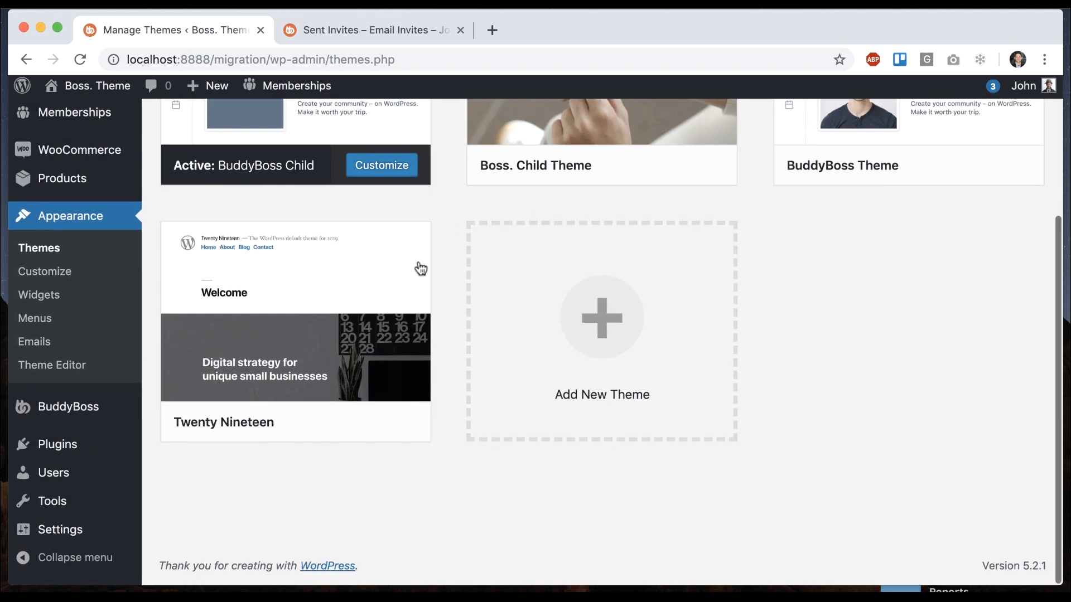
pyautogui.click(66, 448)
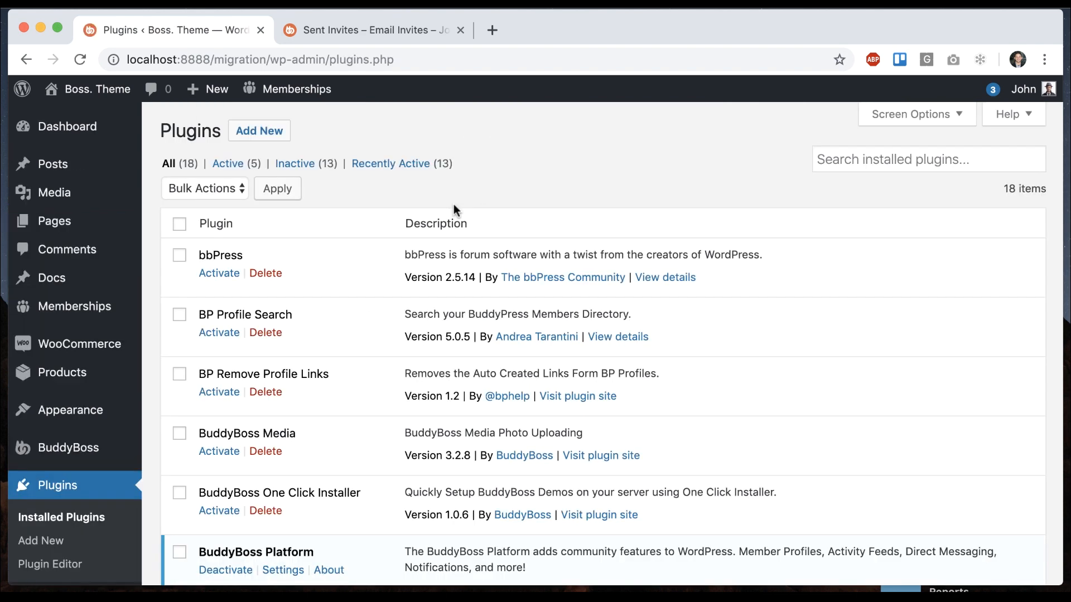
pyautogui.scroll(-2, 453, 204)
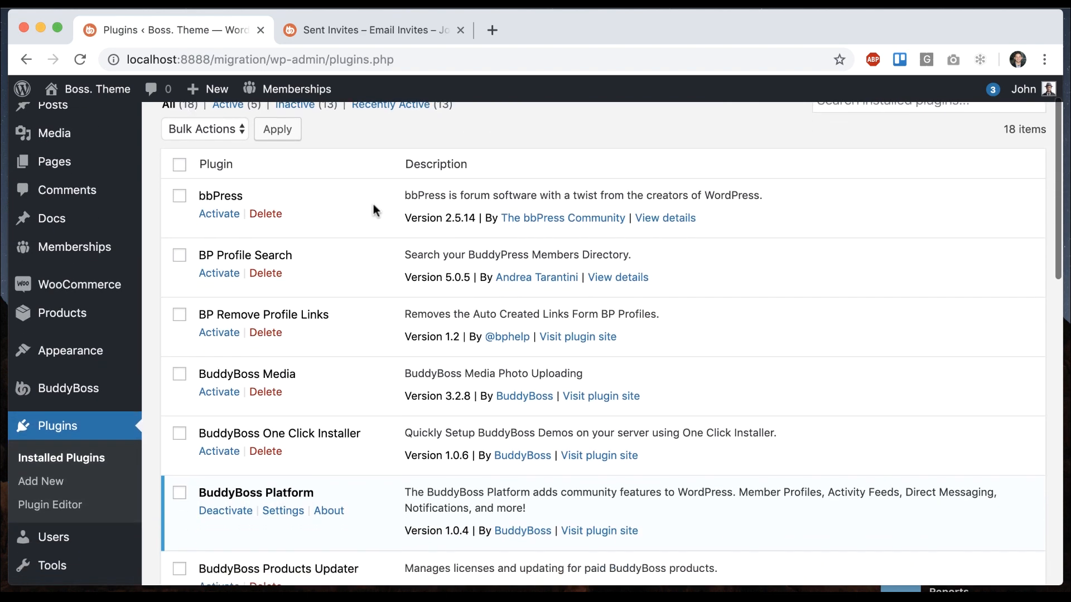
pyautogui.click(178, 198)
pyautogui.click(179, 315)
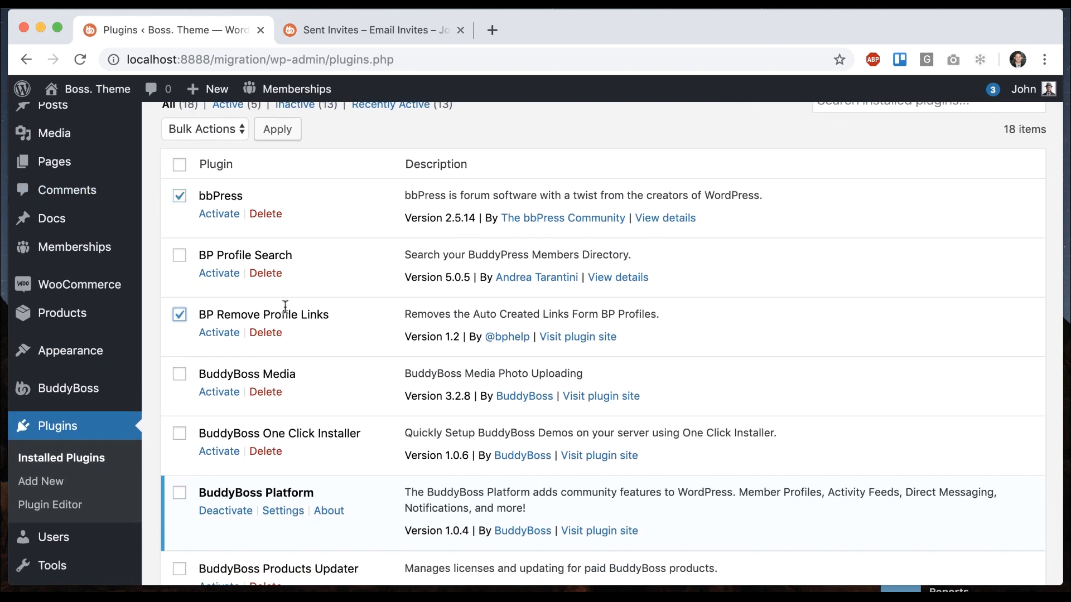
pyautogui.click(179, 374)
pyautogui.scroll(-4, 210, 347)
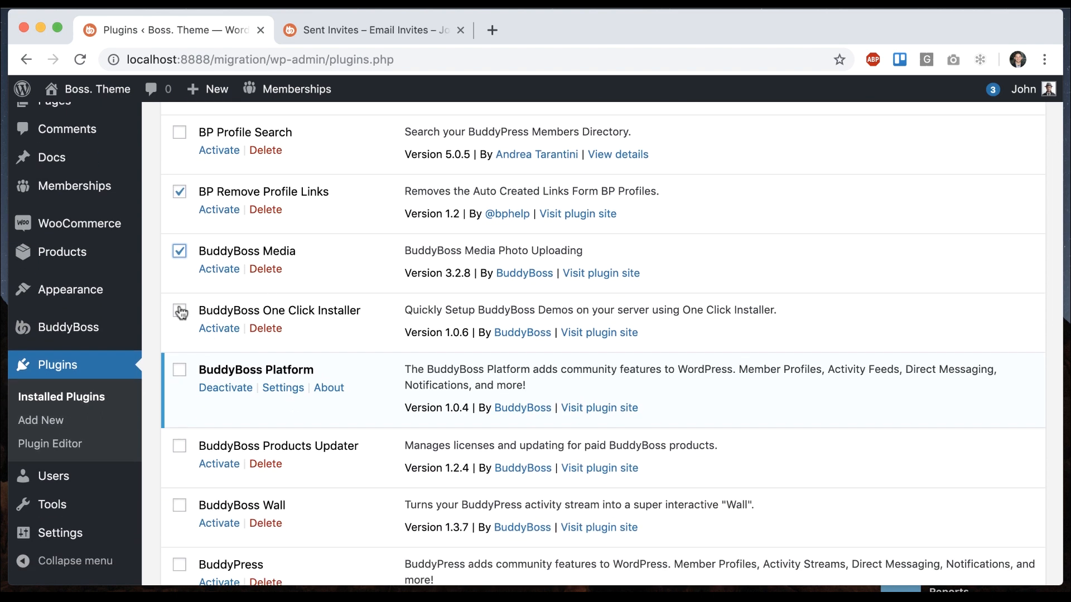
pyautogui.scroll(-3, 242, 294)
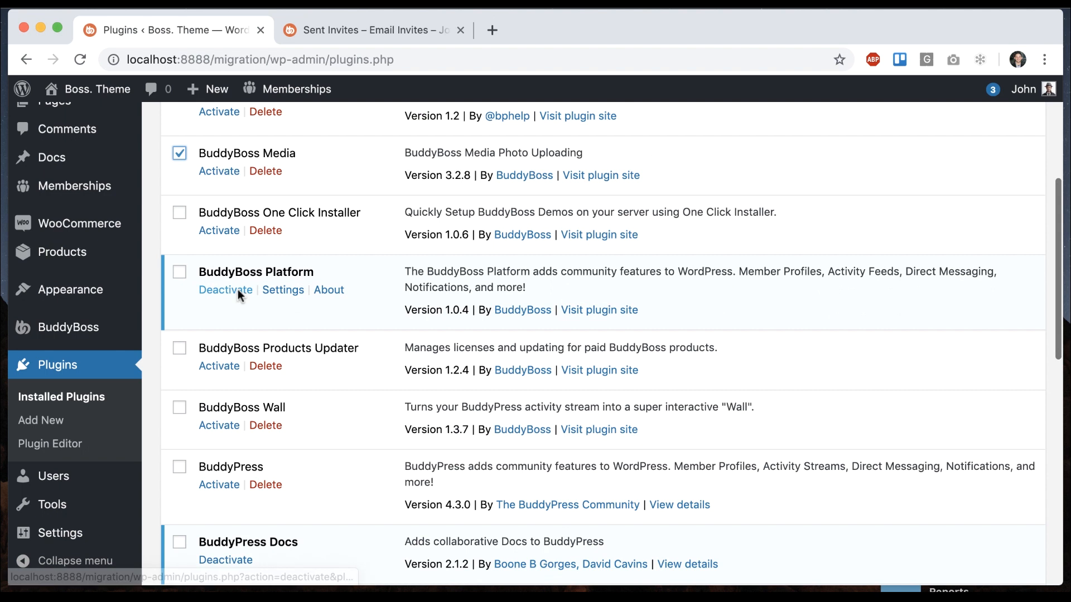
pyautogui.click(179, 350)
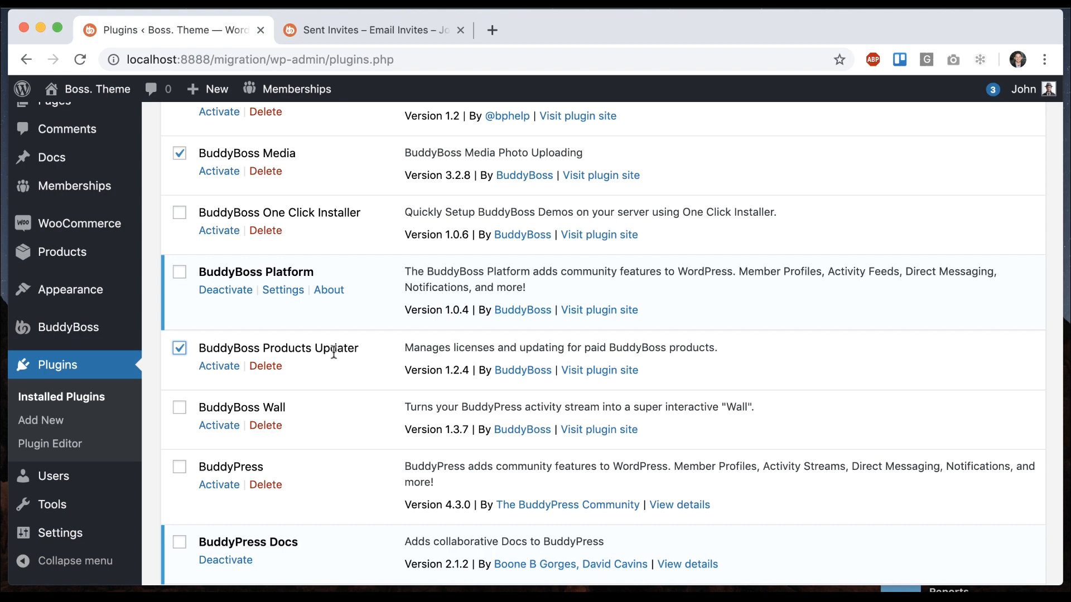
pyautogui.scroll(-1, 306, 354)
pyautogui.click(180, 364)
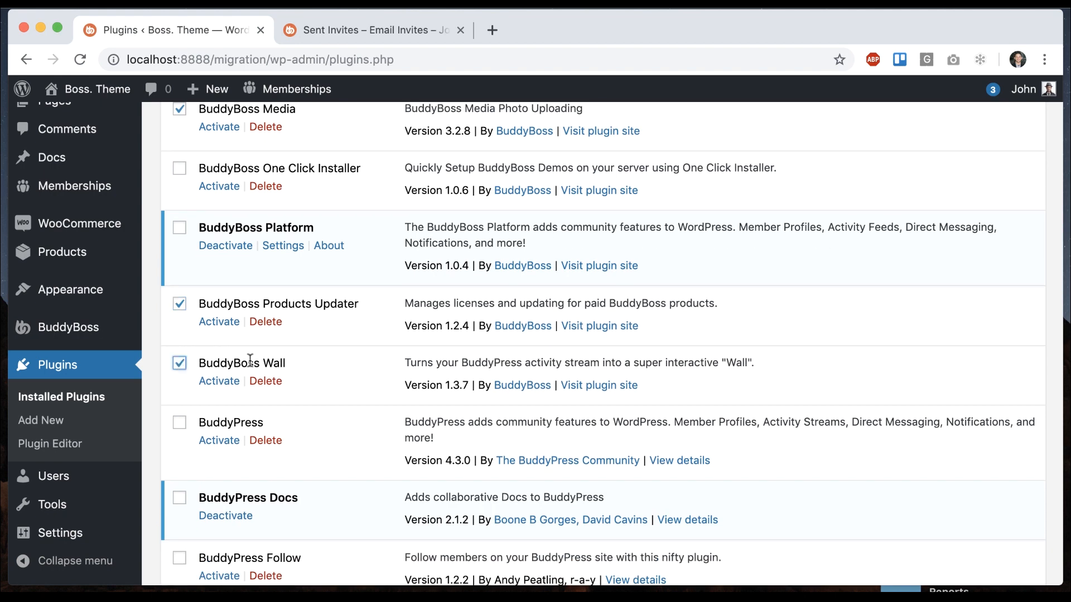
# Step: Add BuddyPress, BuddyPress Follow, BuddyPress Global Search, BuddyPress Member Types, Invite Anyone and User Switching to the selection and delete all selected plugins
pyautogui.scroll(-1, 251, 368)
pyautogui.scroll(-1, 235, 357)
pyautogui.click(180, 338)
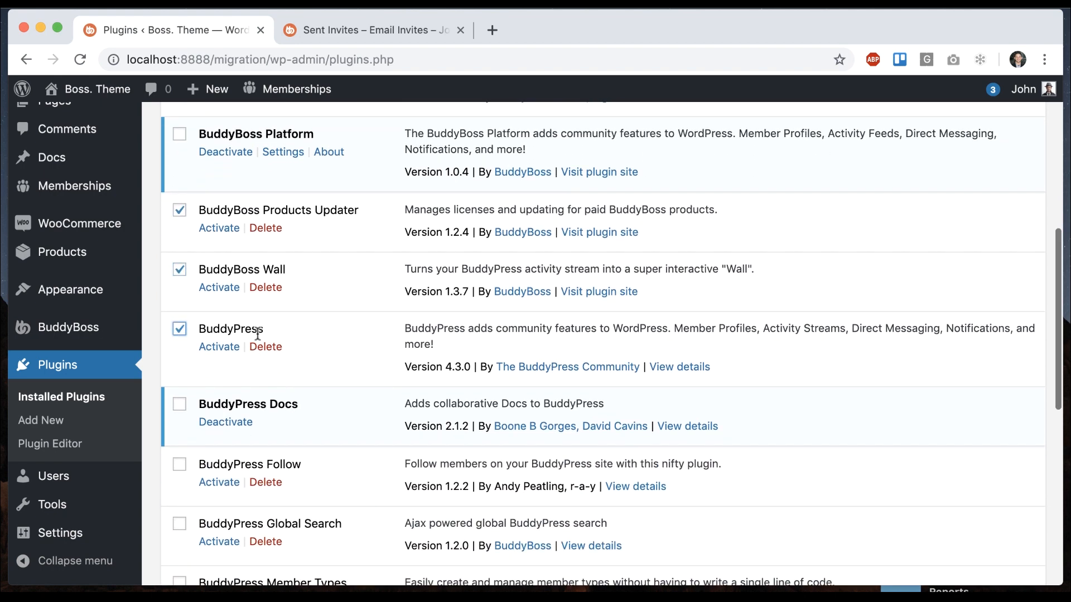
pyautogui.scroll(-2, 257, 337)
pyautogui.click(180, 376)
pyautogui.scroll(-2, 187, 372)
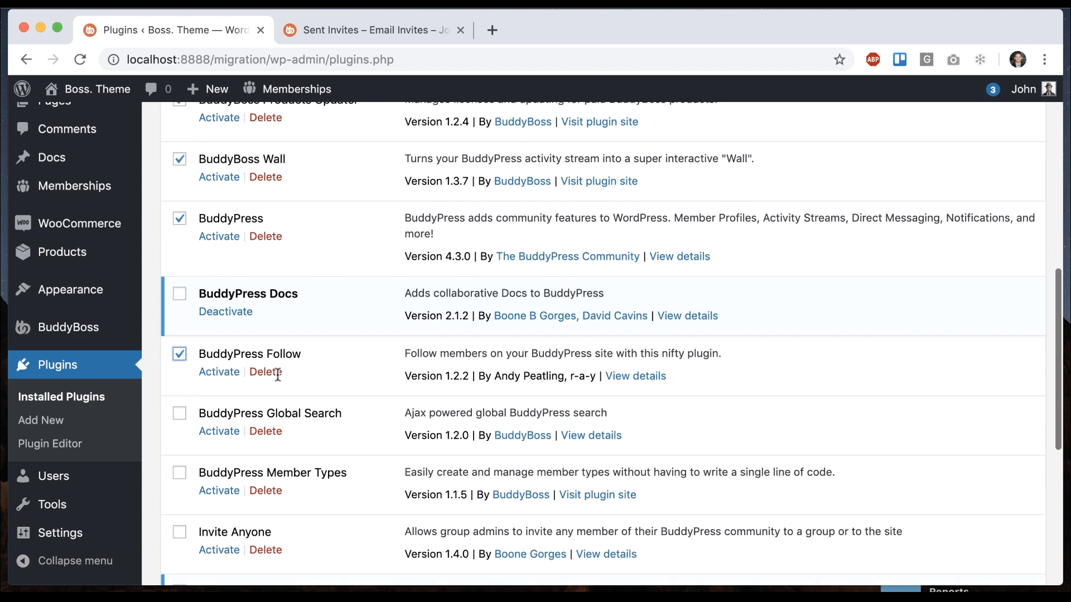
pyautogui.click(180, 361)
pyautogui.click(179, 420)
pyautogui.scroll(-2, 176, 424)
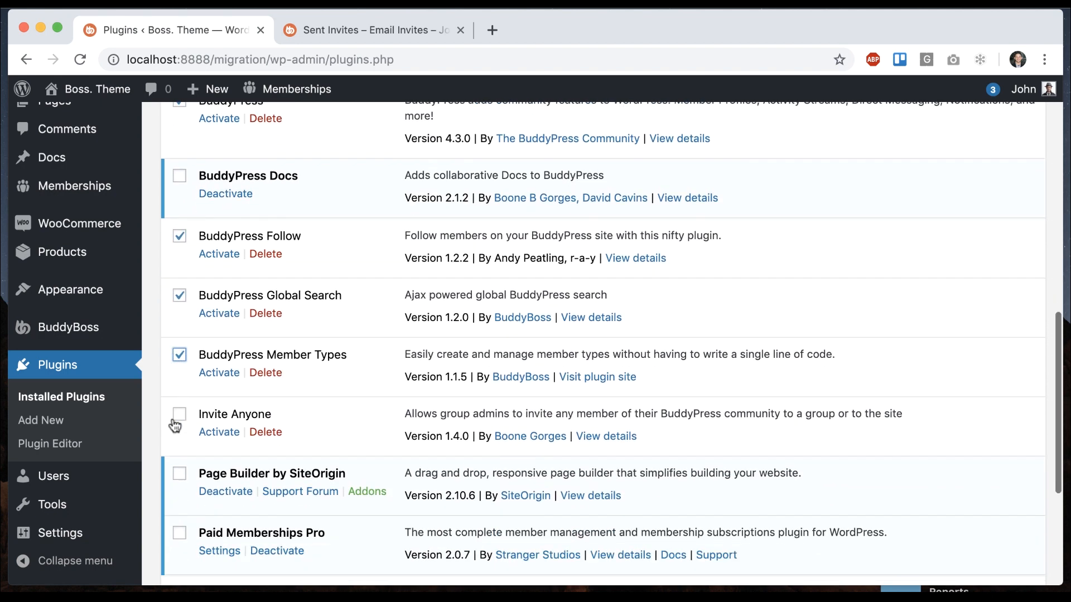
pyautogui.click(180, 382)
pyautogui.scroll(-4, 177, 384)
pyautogui.click(180, 361)
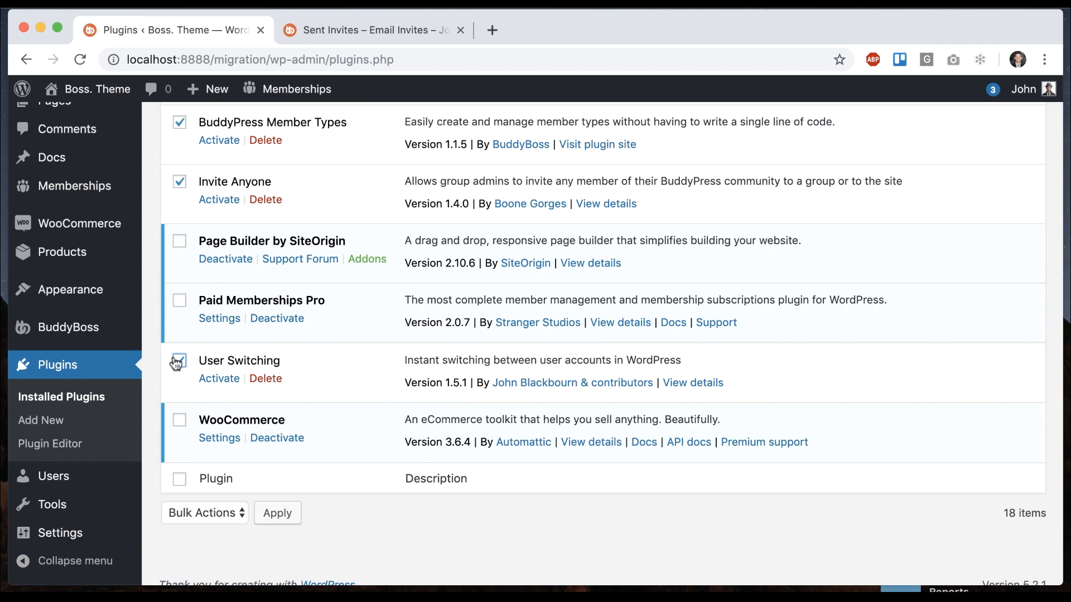
pyautogui.click(208, 509)
pyautogui.click(191, 573)
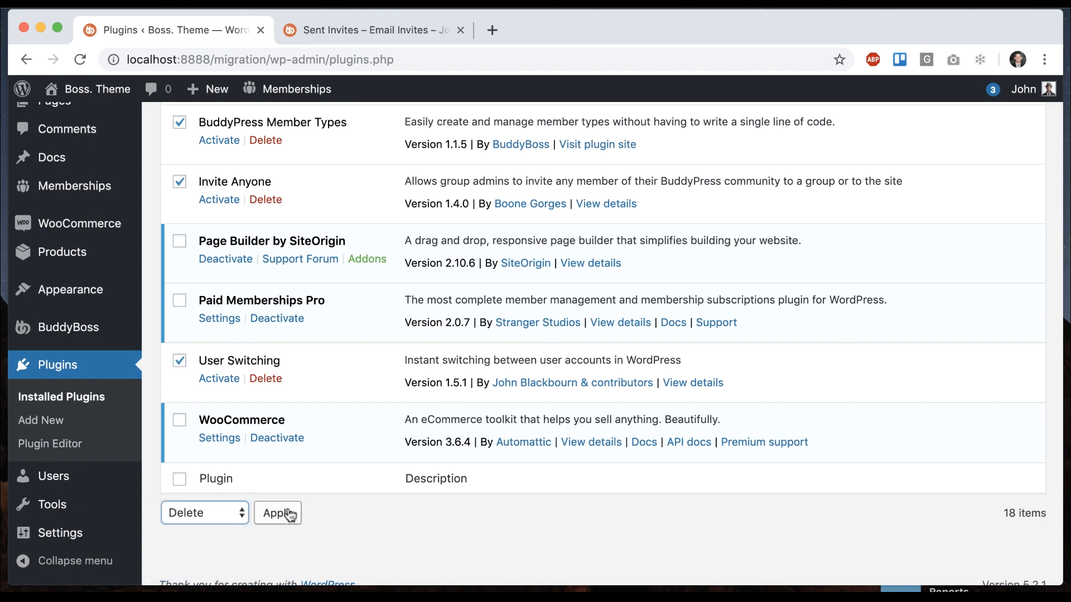
pyautogui.click(280, 513)
pyautogui.click(679, 171)
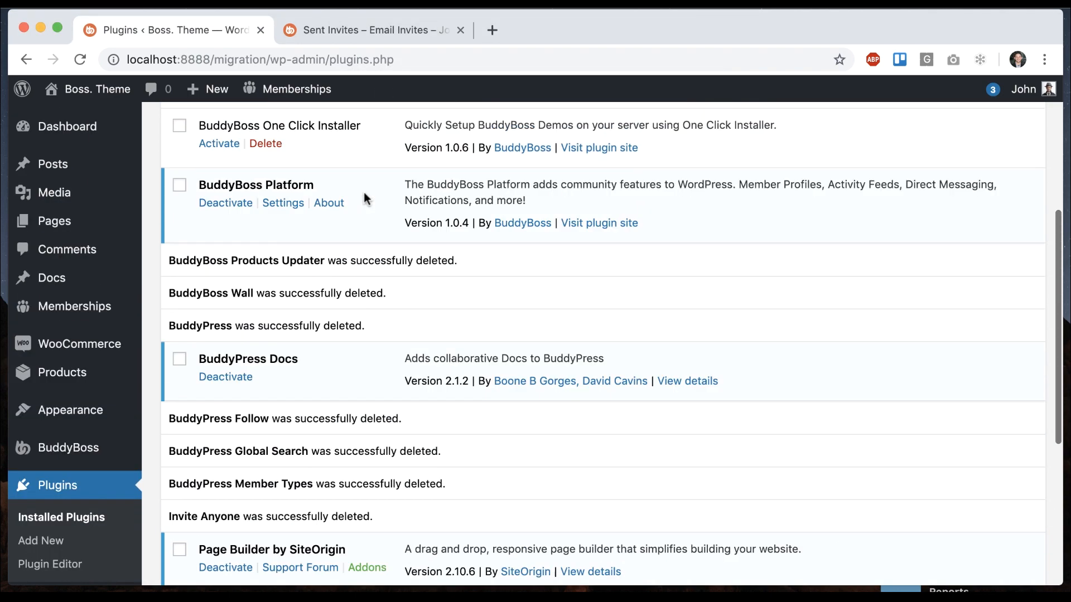
# Step: Reload the installed plugins list and review the remaining plugins, especially the inactive BuddyBoss One Click Installer
pyautogui.scroll(4, 364, 199)
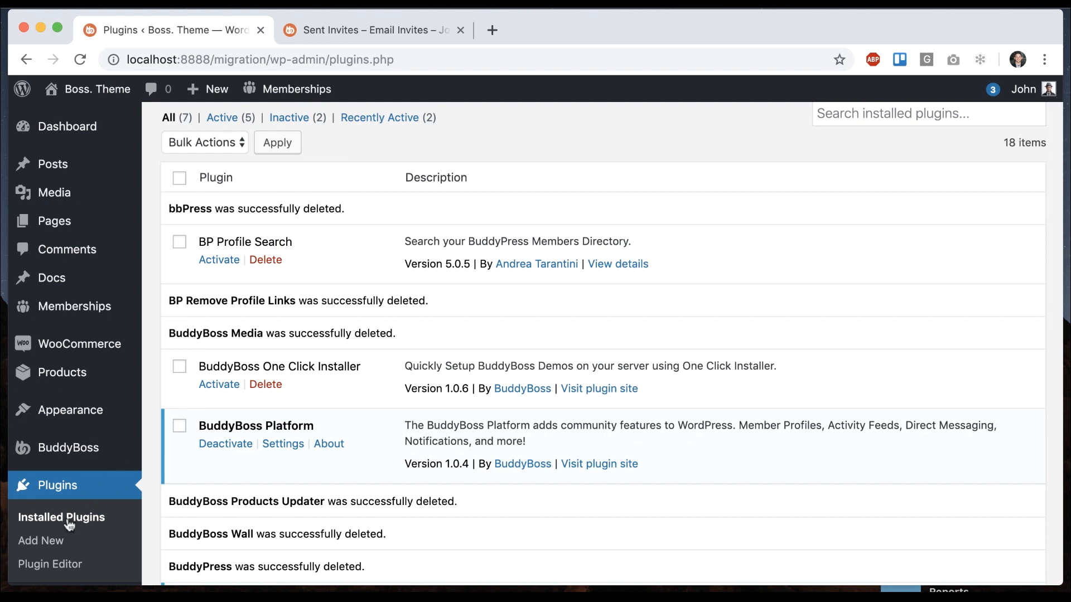
pyautogui.click(66, 518)
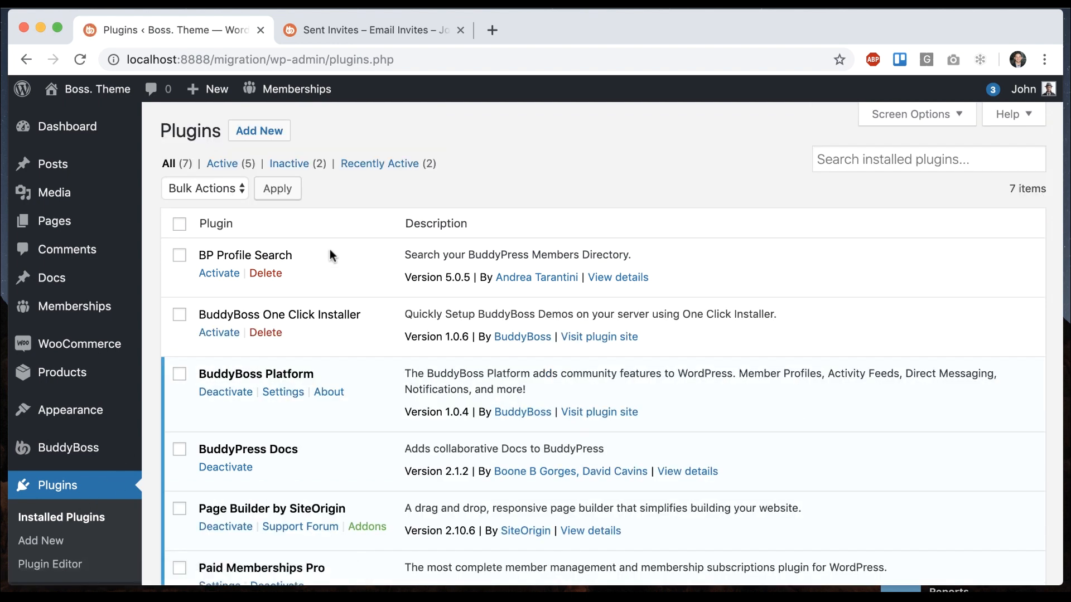
pyautogui.moveTo(365, 315); pyautogui.dragTo(200, 311)
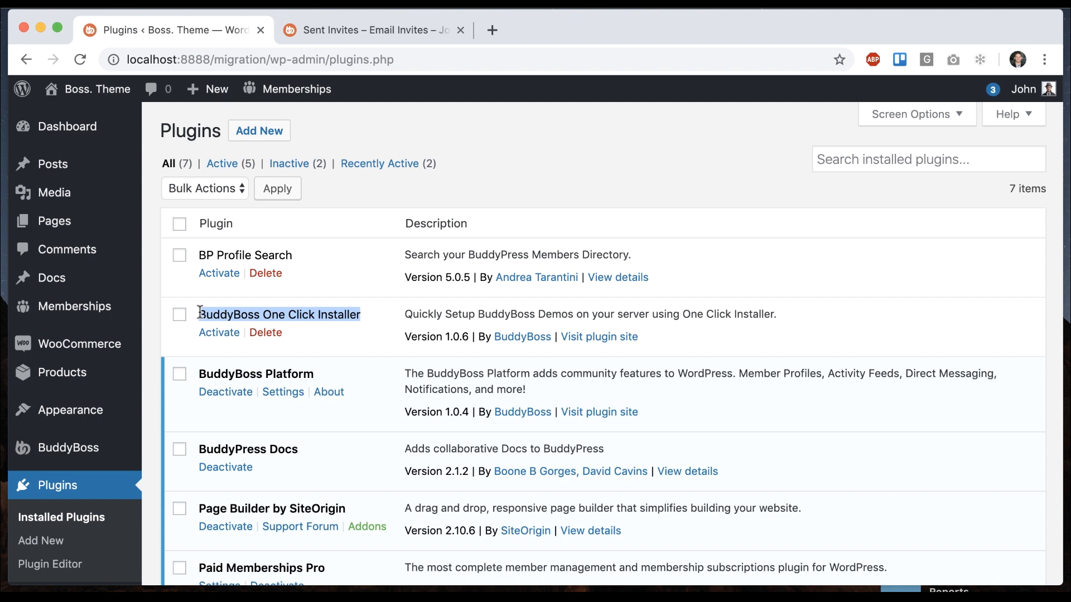
pyautogui.click(374, 293)
pyautogui.moveTo(366, 313); pyautogui.dragTo(199, 310)
pyautogui.click(331, 326)
pyautogui.scroll(-5, 377, 447)
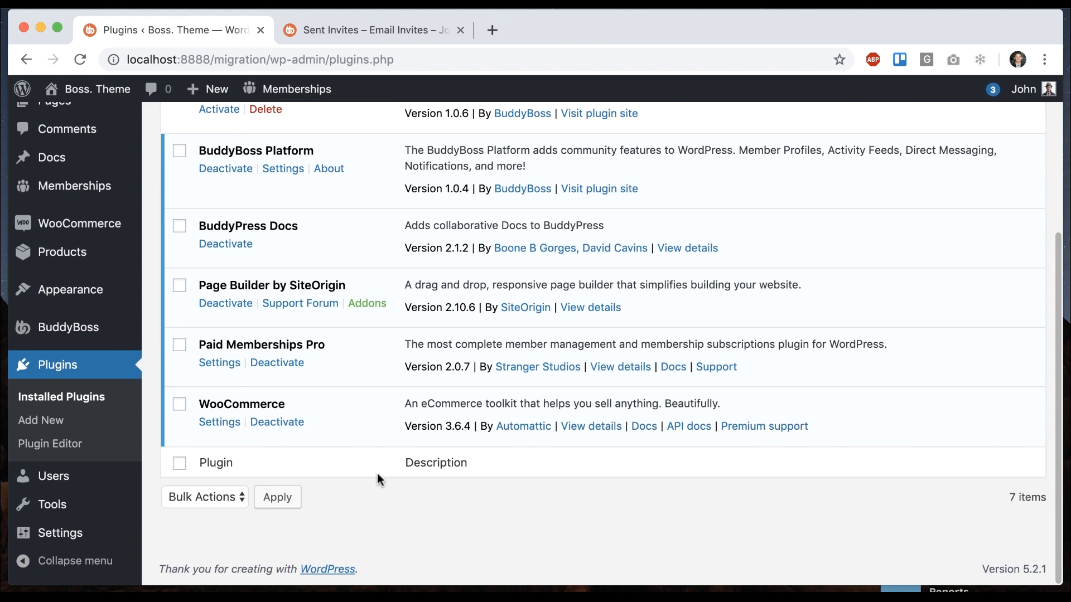
pyautogui.scroll(5, 377, 474)
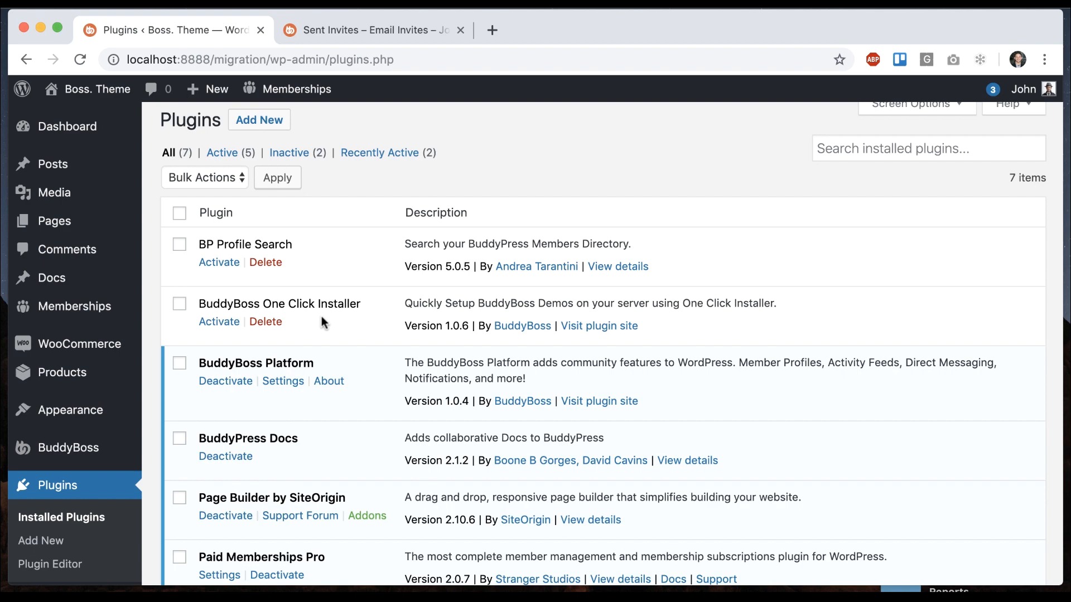
pyautogui.scroll(-2, 322, 323)
pyautogui.scroll(-3, 416, 385)
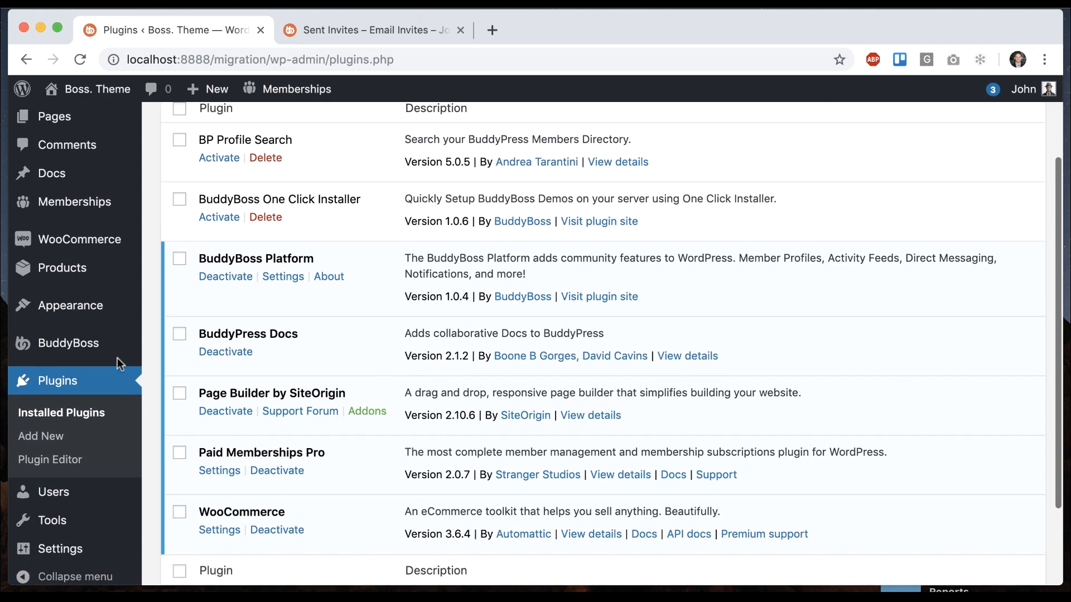
# Step: Open the BuddyBoss Tools page and review the Default Data import options for members, groups and forums
pyautogui.moveTo(129, 343)
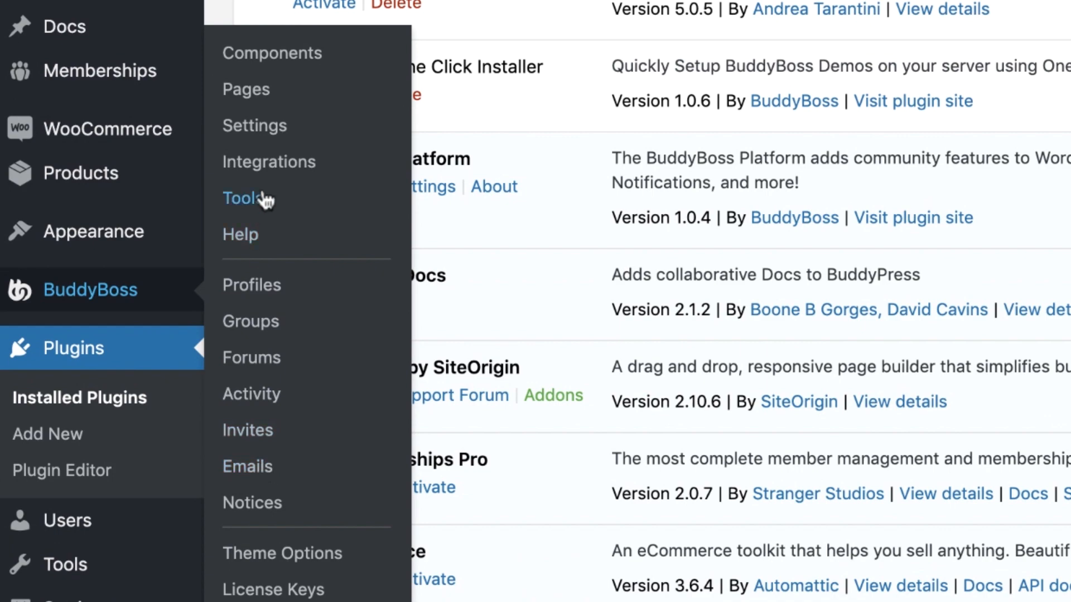
pyautogui.click(262, 200)
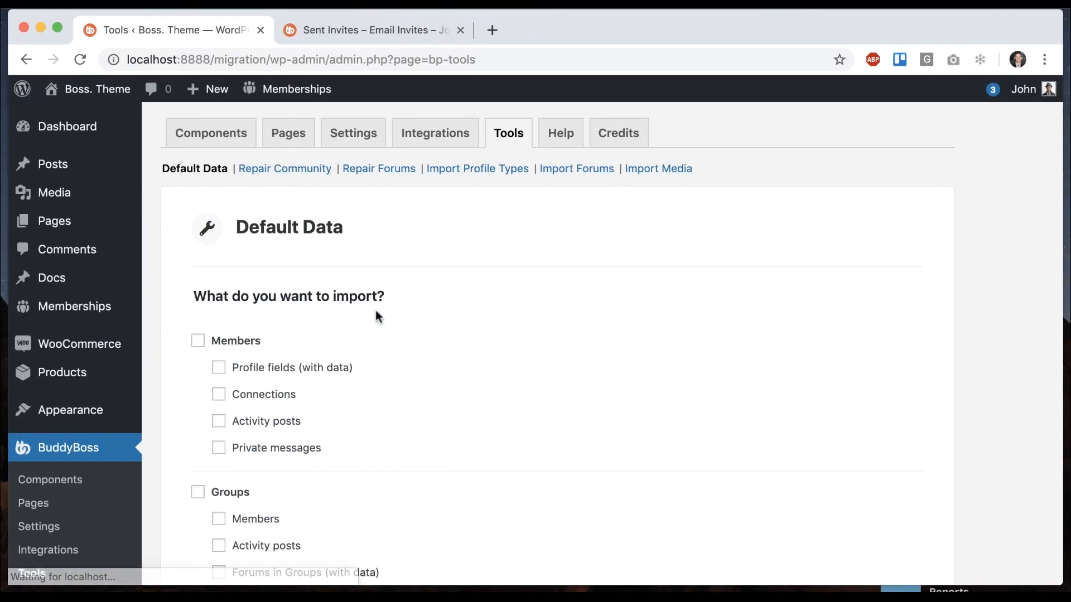
pyautogui.scroll(-1, 376, 311)
pyautogui.scroll(-2, 376, 310)
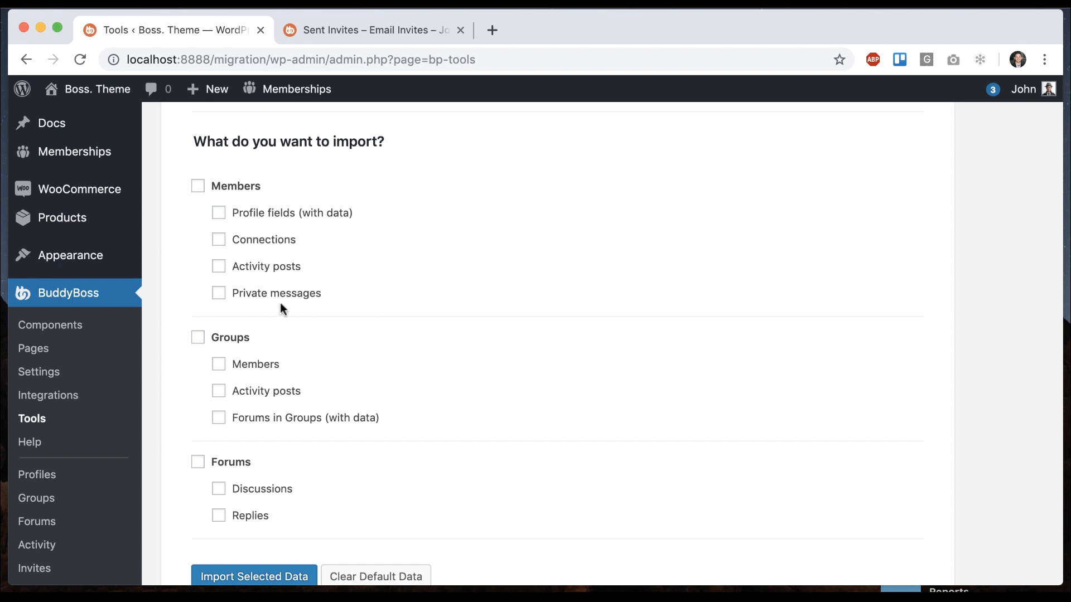
pyautogui.scroll(-2, 402, 391)
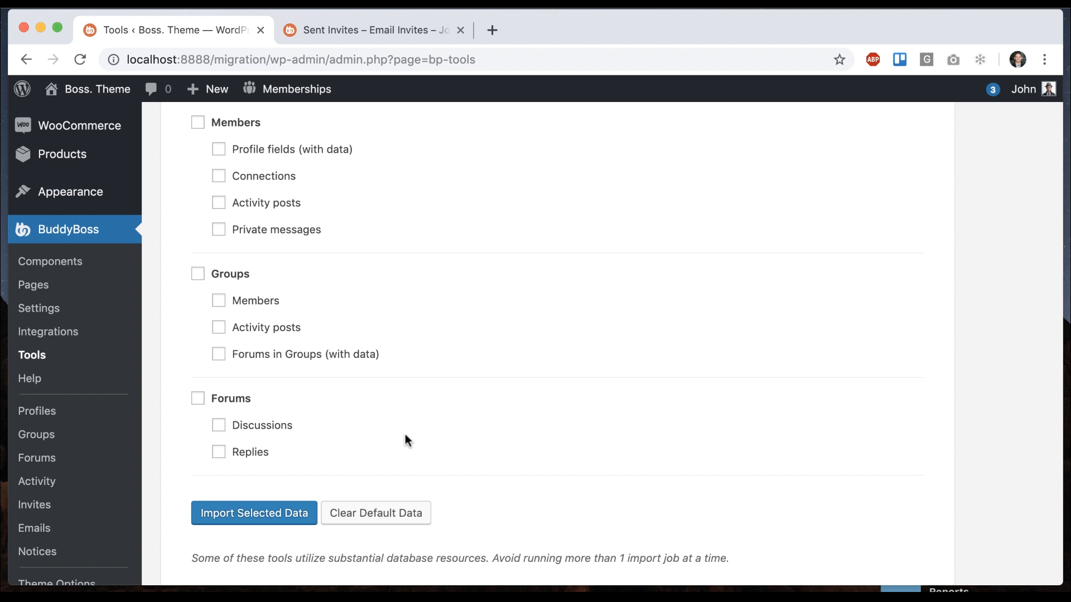
pyautogui.scroll(-4, 334, 438)
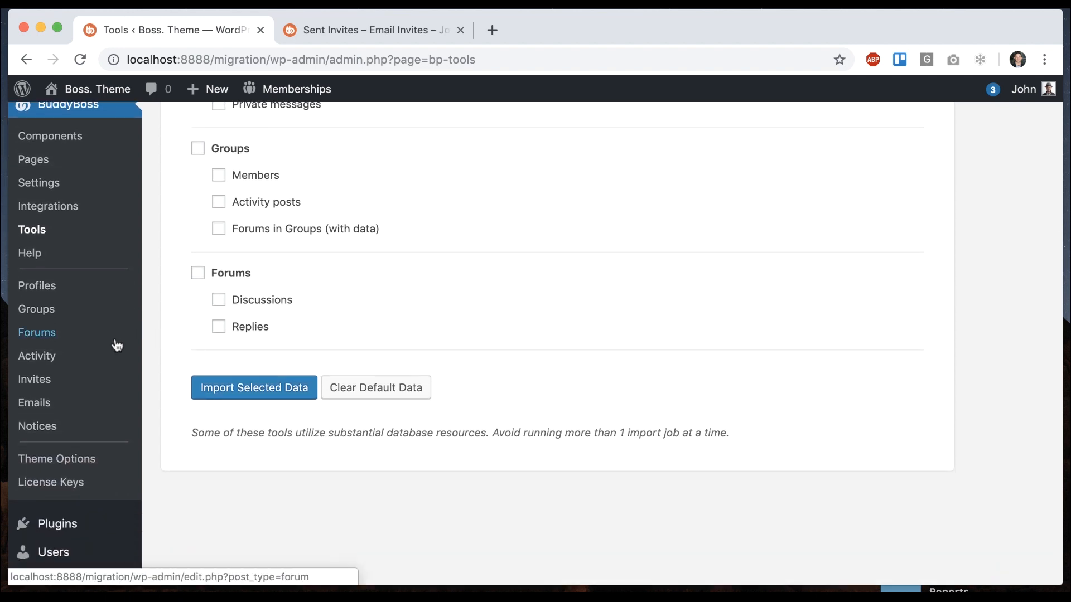
pyautogui.scroll(-3, 117, 346)
# Step: Return to the installed plugins list and delete the BuddyBoss One Click Installer plugin
pyautogui.click(67, 448)
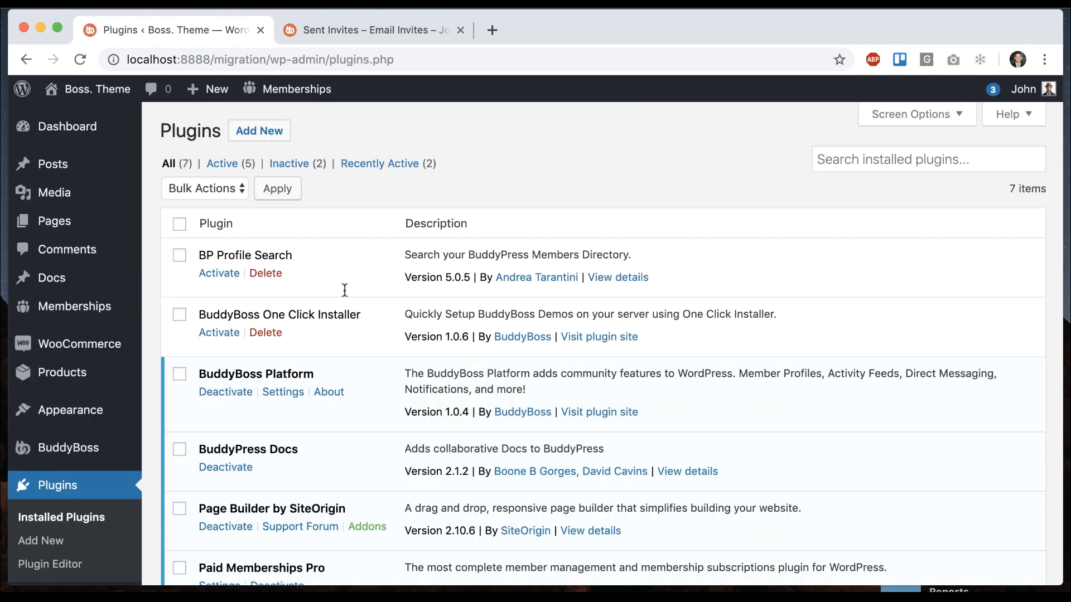
pyautogui.click(265, 333)
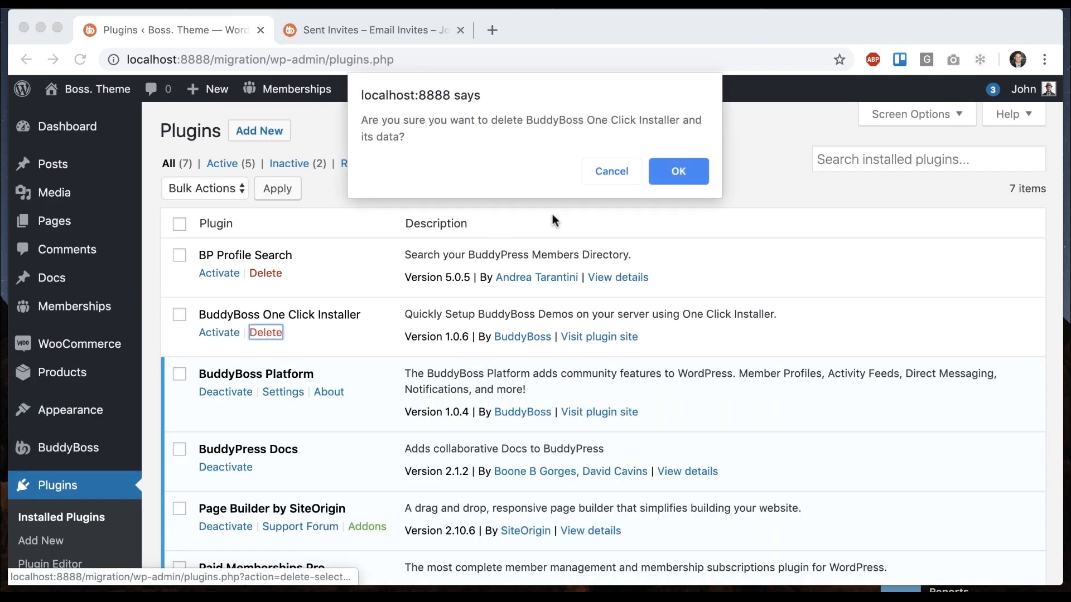
pyautogui.click(671, 175)
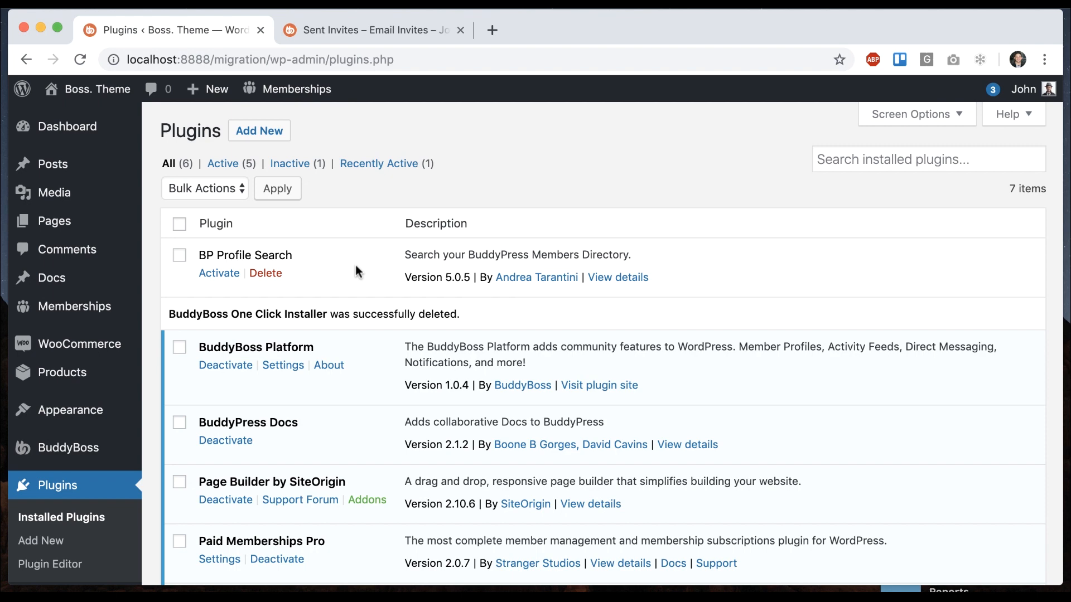
# Step: Enable advanced profile search on the members directory in the BuddyBoss profile settings and save the settings
pyautogui.scroll(-1, 356, 272)
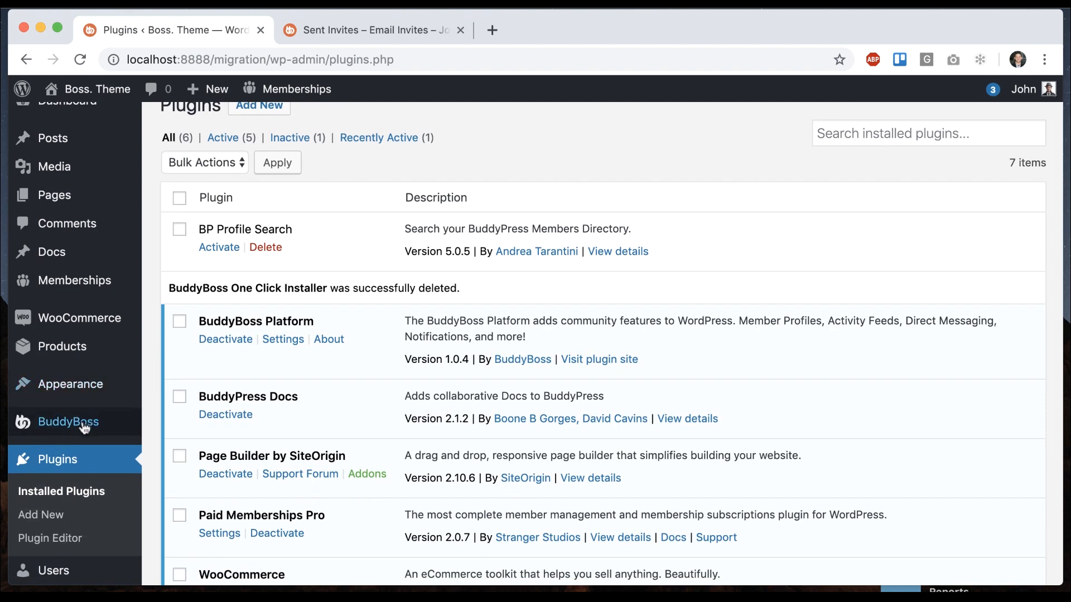
pyautogui.moveTo(84, 427)
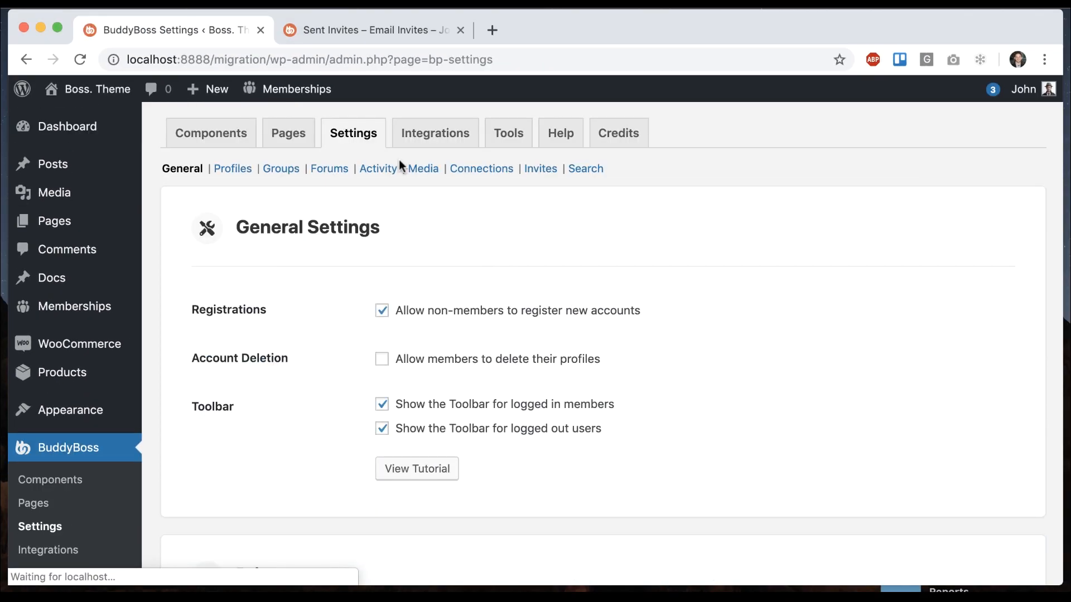
pyautogui.click(249, 167)
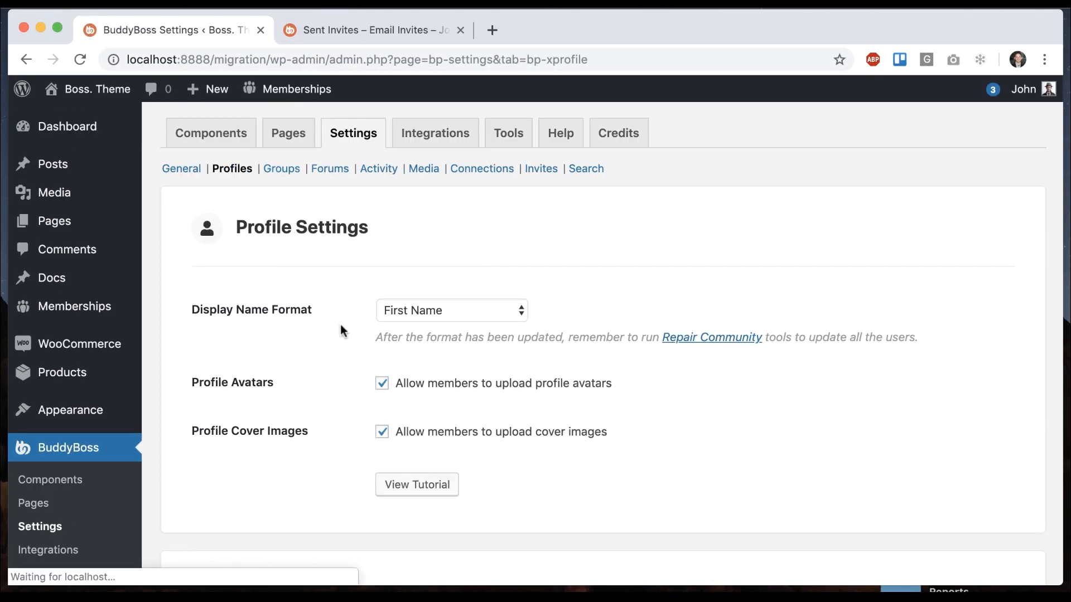
pyautogui.scroll(-5, 341, 328)
pyautogui.scroll(-7, 341, 331)
pyautogui.click(383, 396)
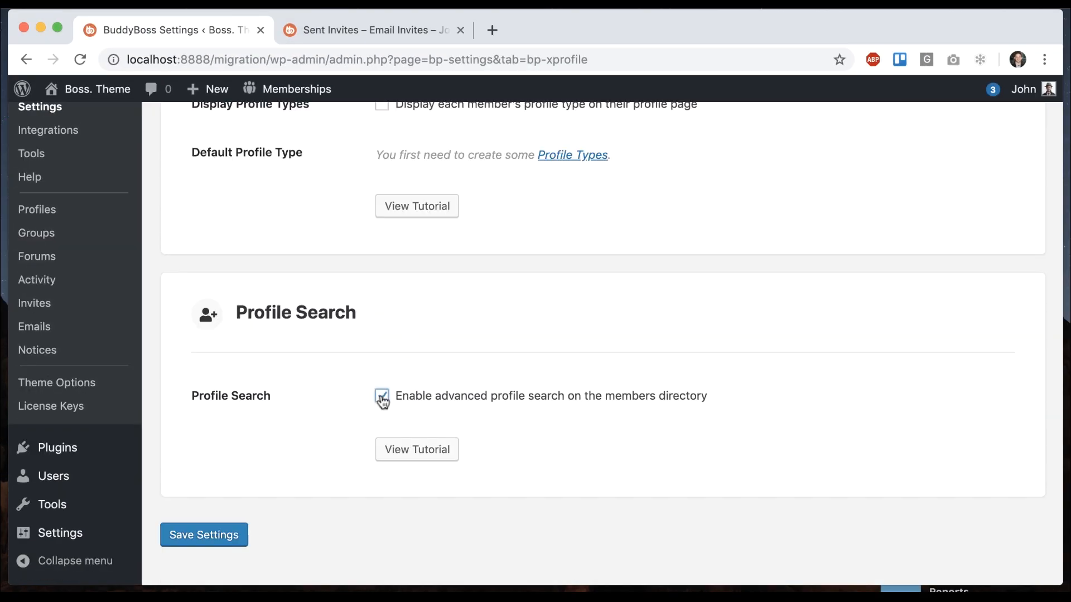
pyautogui.click(215, 544)
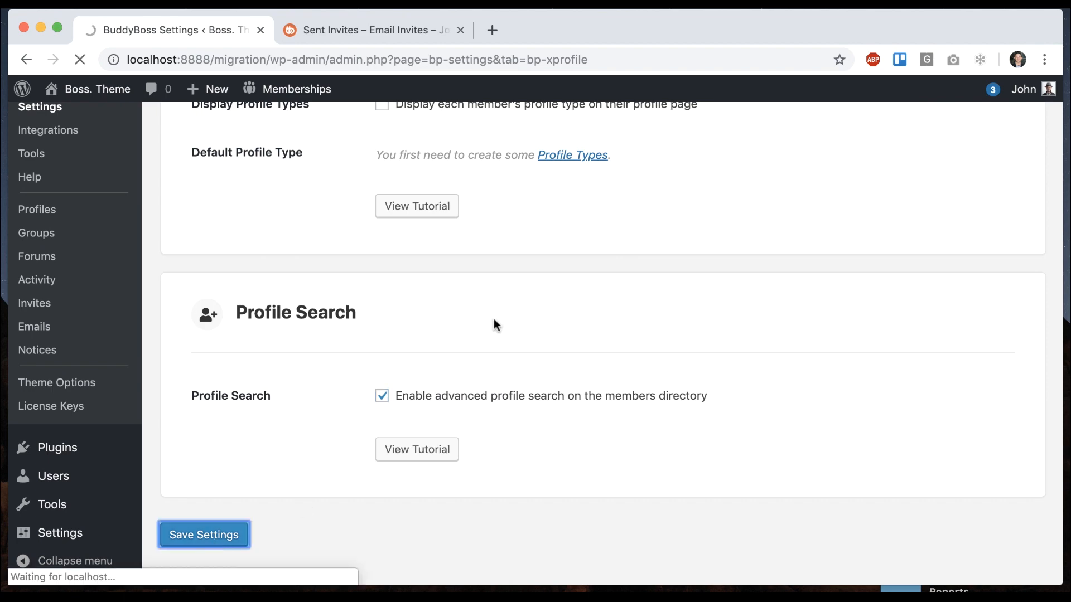
# Step: Add the Name and Last Name fields to the BuddyBoss Profile Search form and update the form
pyautogui.scroll(-7, 494, 319)
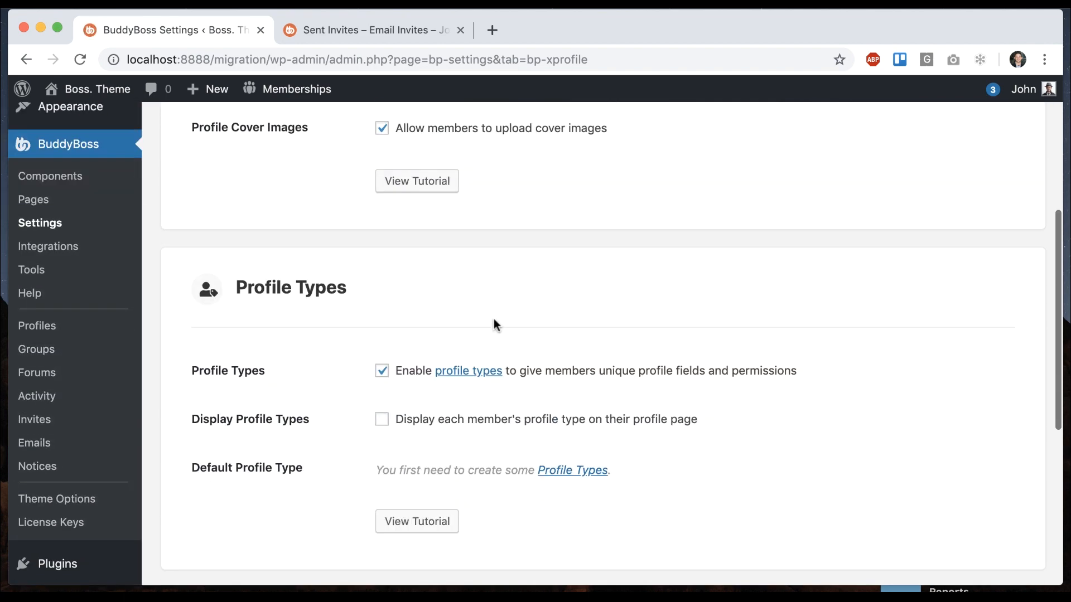
pyautogui.click(84, 317)
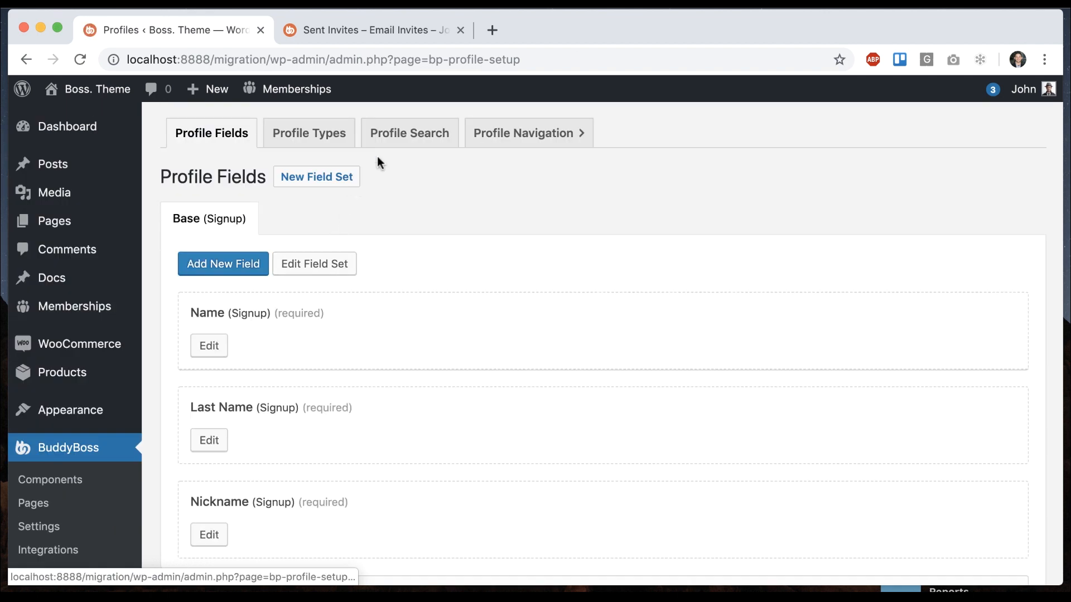
pyautogui.click(403, 143)
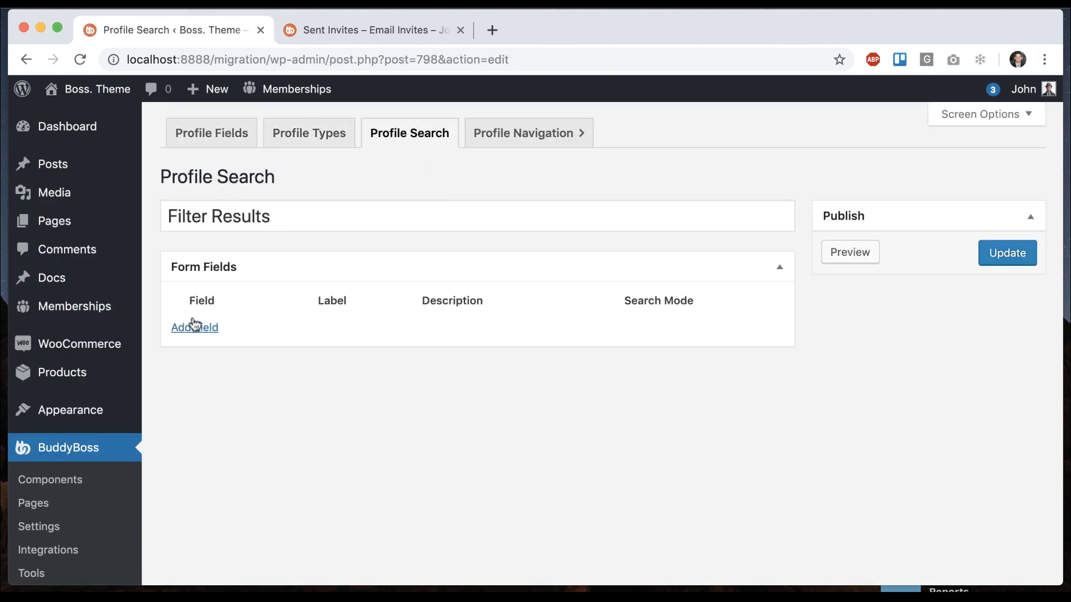
pyautogui.click(191, 326)
pyautogui.click(241, 332)
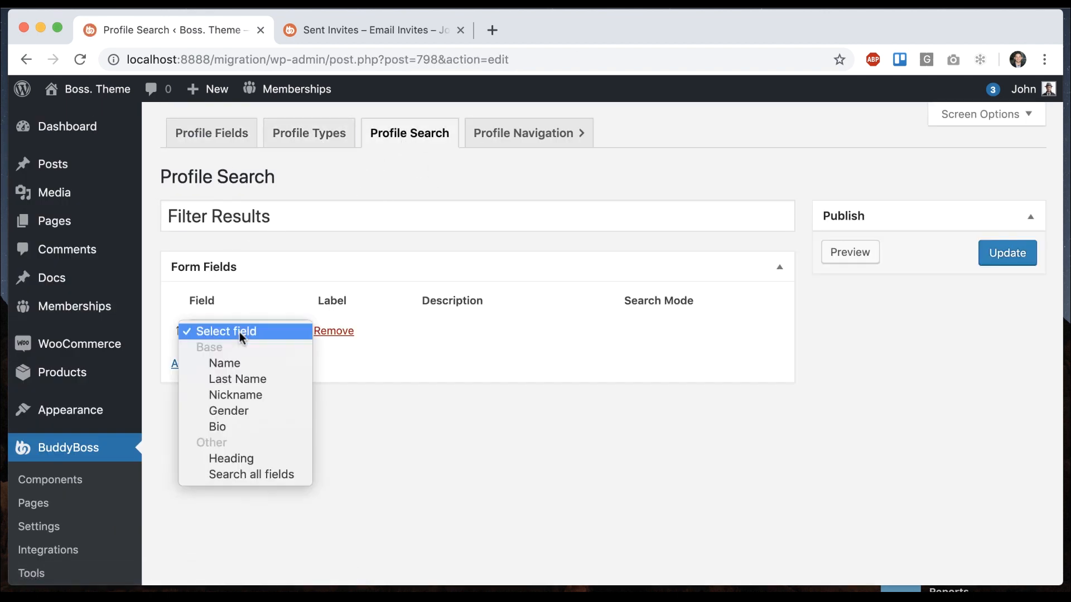
pyautogui.click(233, 363)
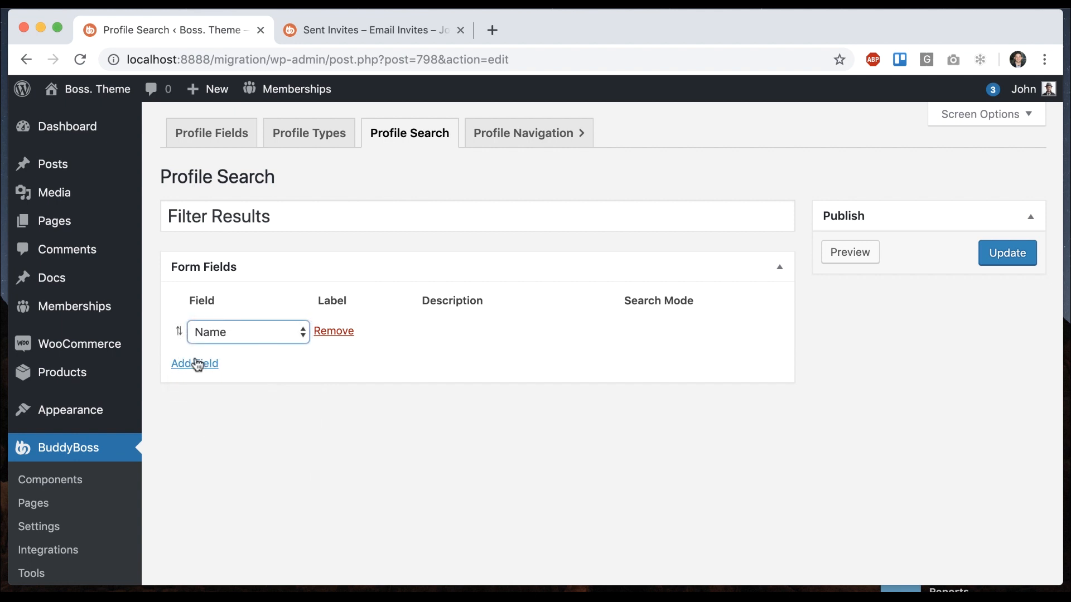
pyautogui.click(196, 364)
pyautogui.click(242, 359)
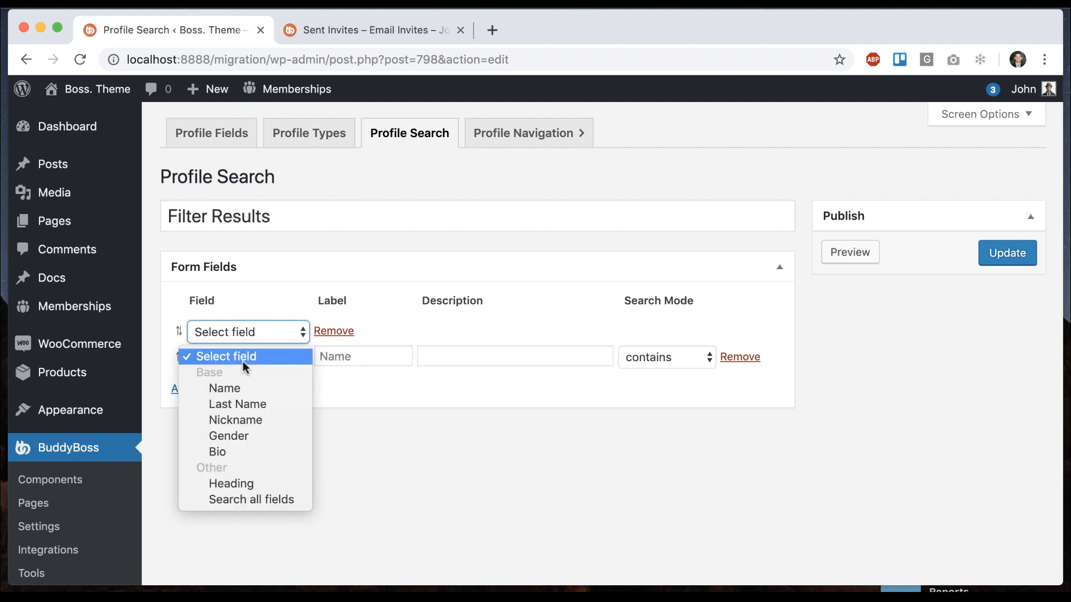
pyautogui.click(242, 401)
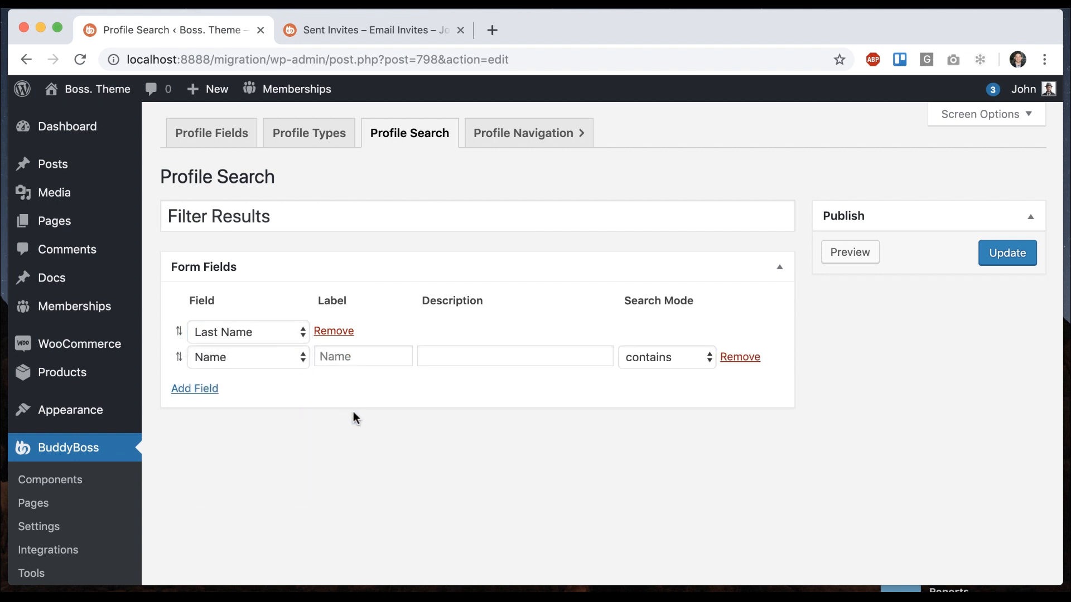
pyautogui.click(982, 266)
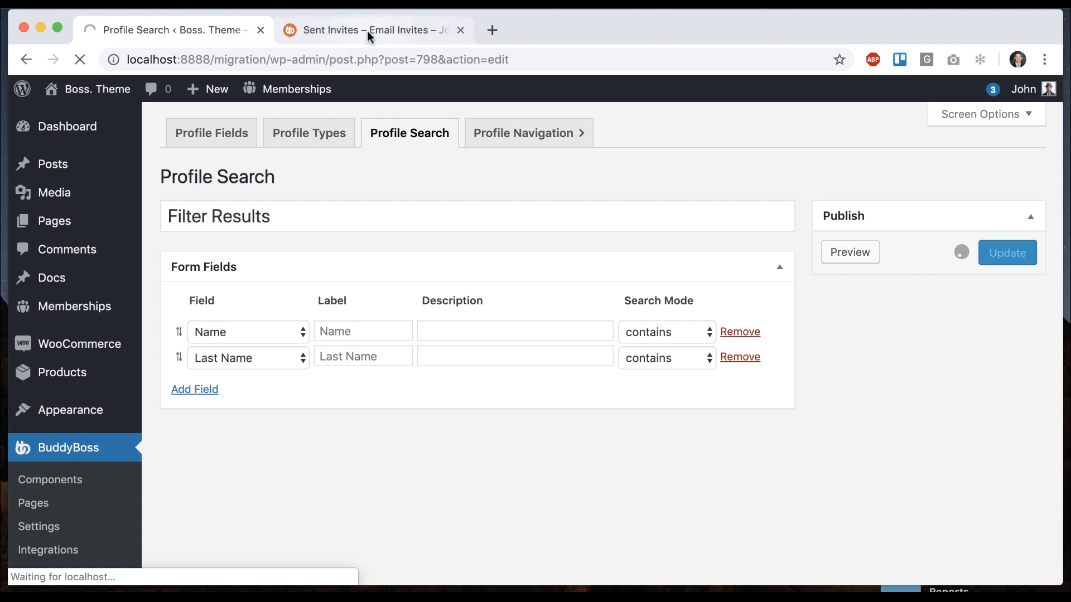
pyautogui.click(267, 385)
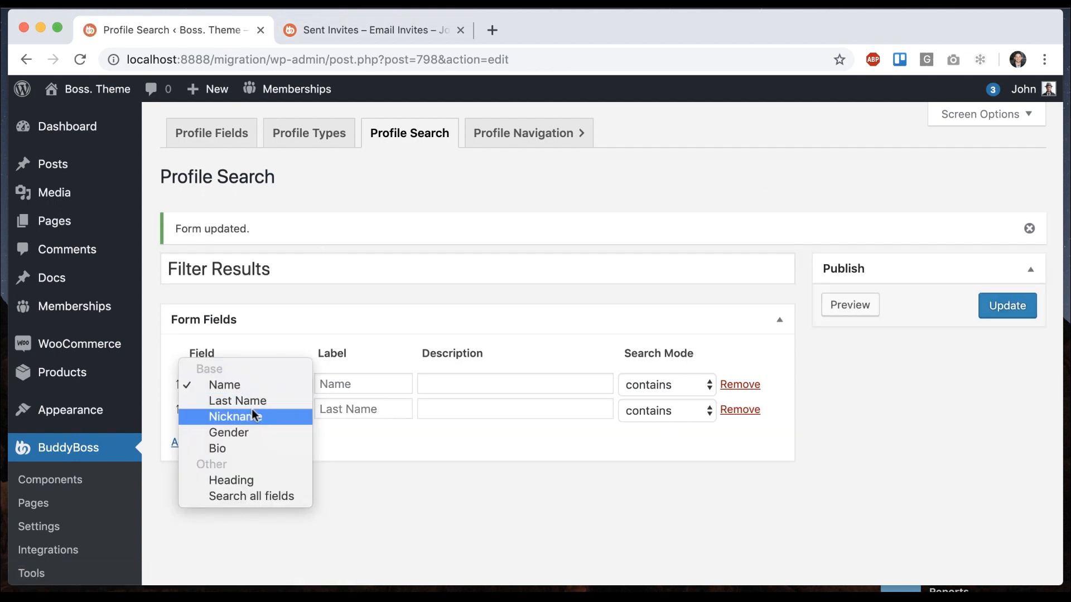
pyautogui.click(394, 197)
# Step: Open the site's Members directory and check the Filter Results search form
pyautogui.click(383, 39)
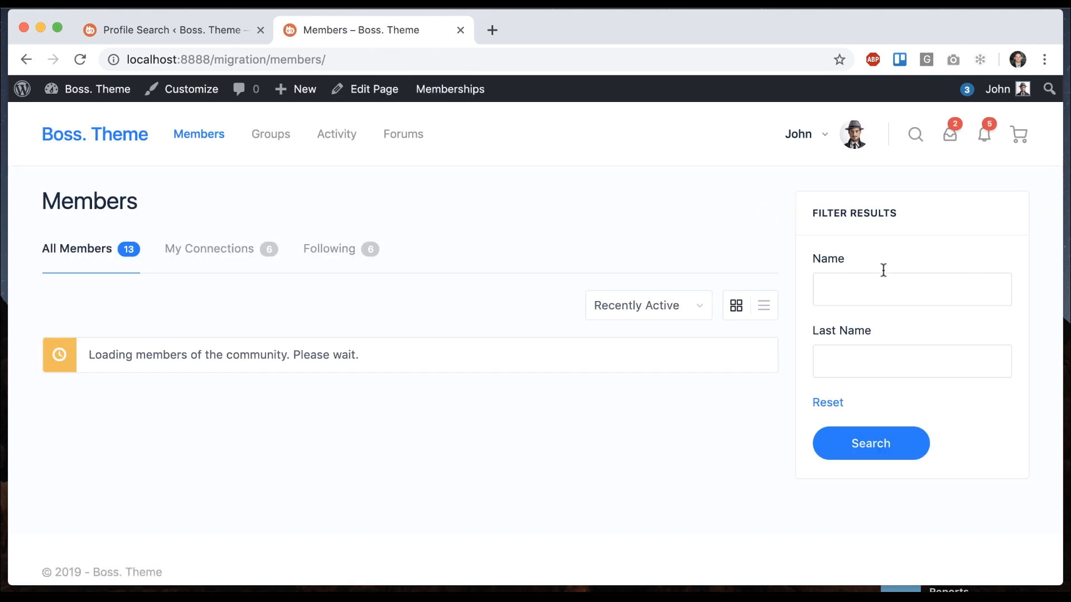
pyautogui.click(904, 287)
pyautogui.click(717, 216)
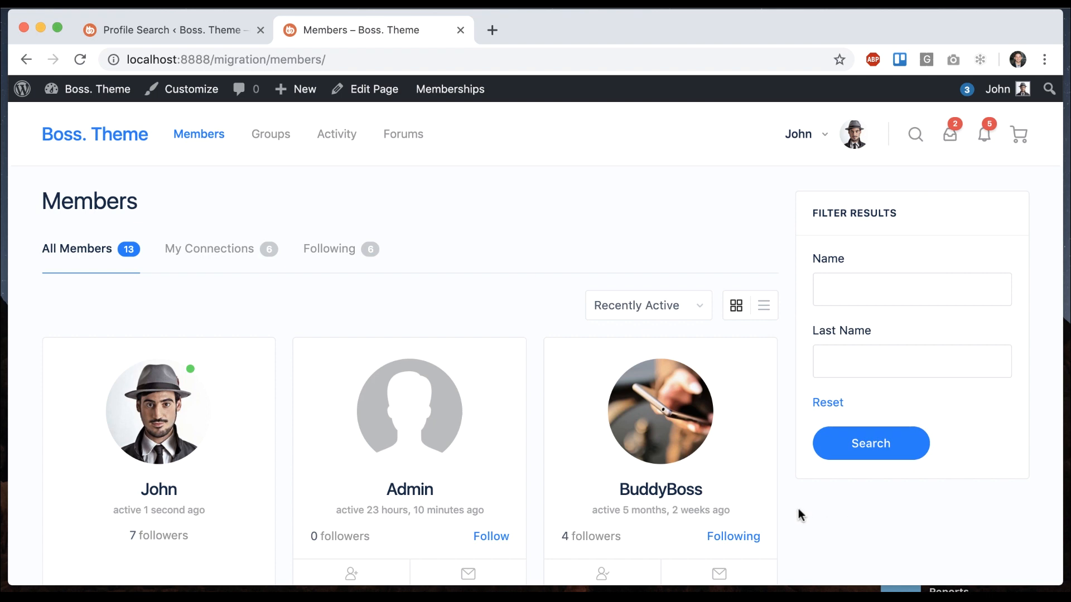
# Step: Return to the installed plugins list and delete the BP Profile Search plugin
pyautogui.click(241, 39)
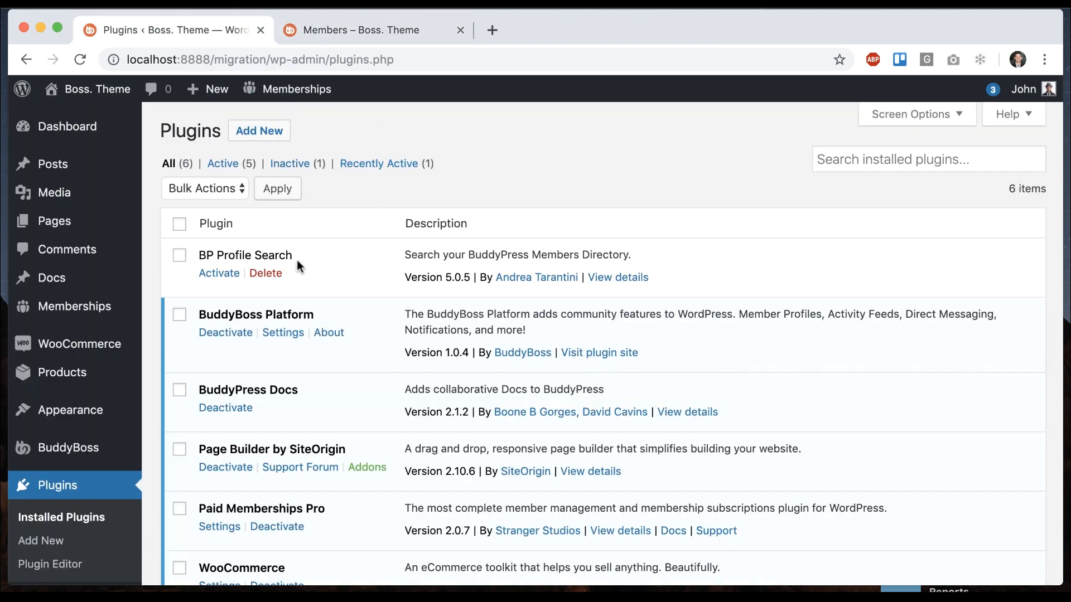
pyautogui.click(276, 274)
pyautogui.click(661, 168)
pyautogui.scroll(-5, 499, 198)
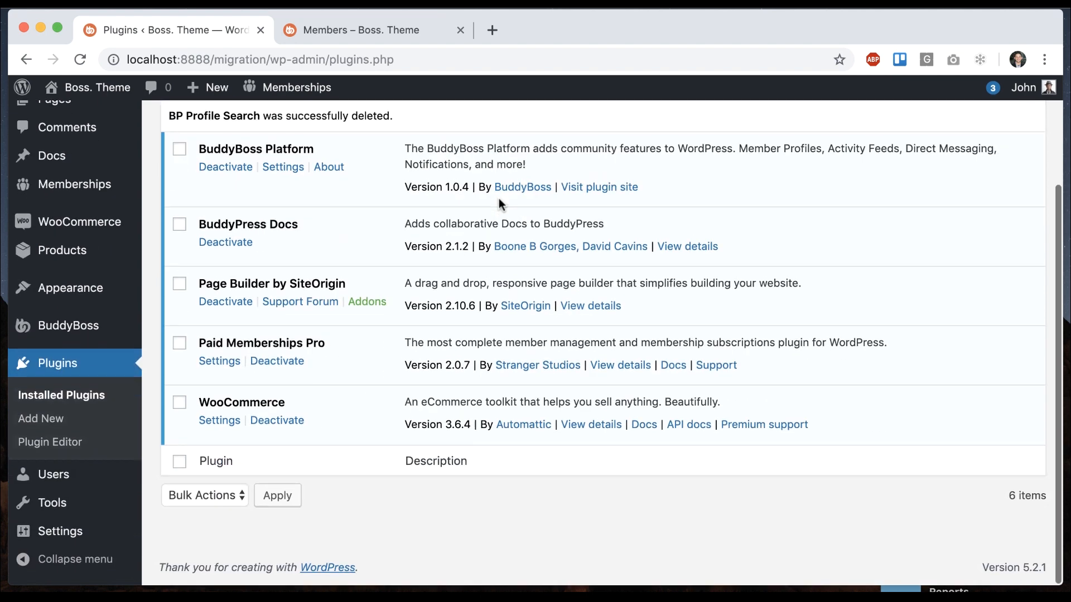
pyautogui.scroll(5, 498, 199)
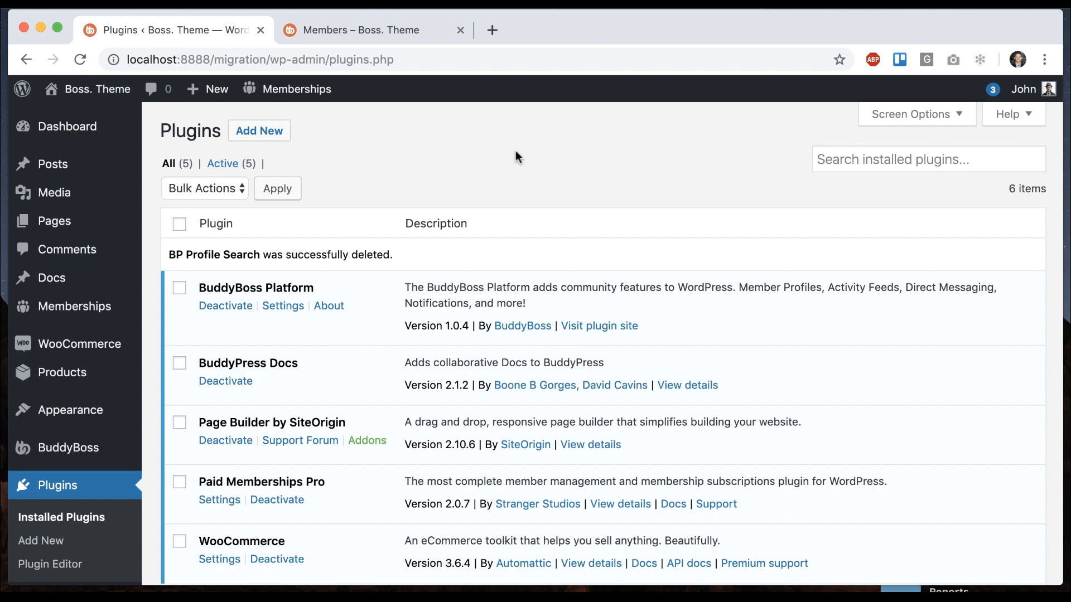
# Step: Run the BuddyBoss Repair Community tool for the total connections, total groups and total members counts
pyautogui.scroll(-3, 515, 151)
pyautogui.moveTo(94, 347)
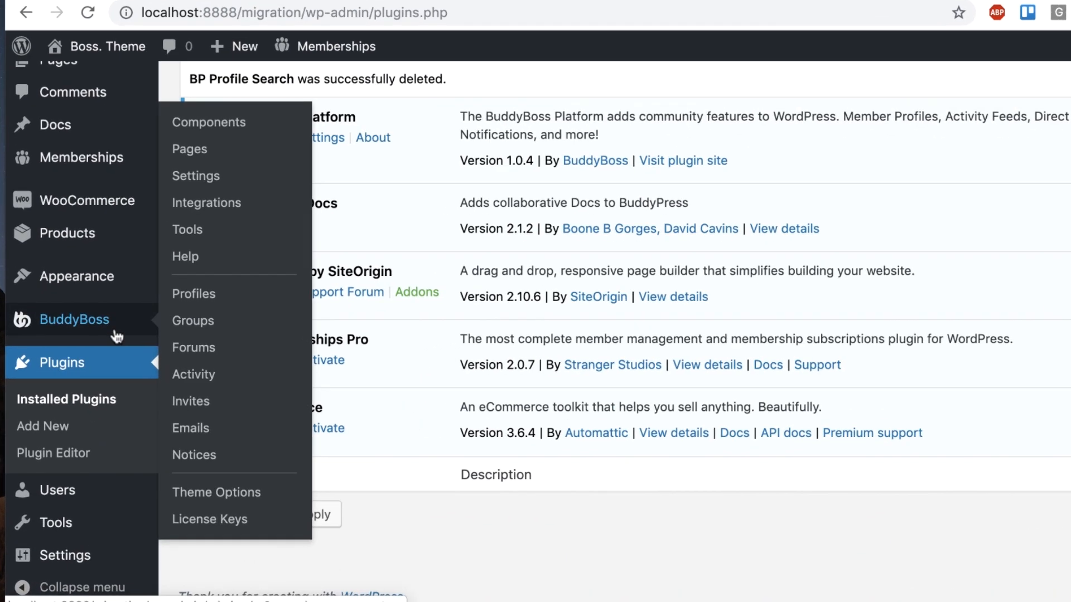
pyautogui.click(184, 252)
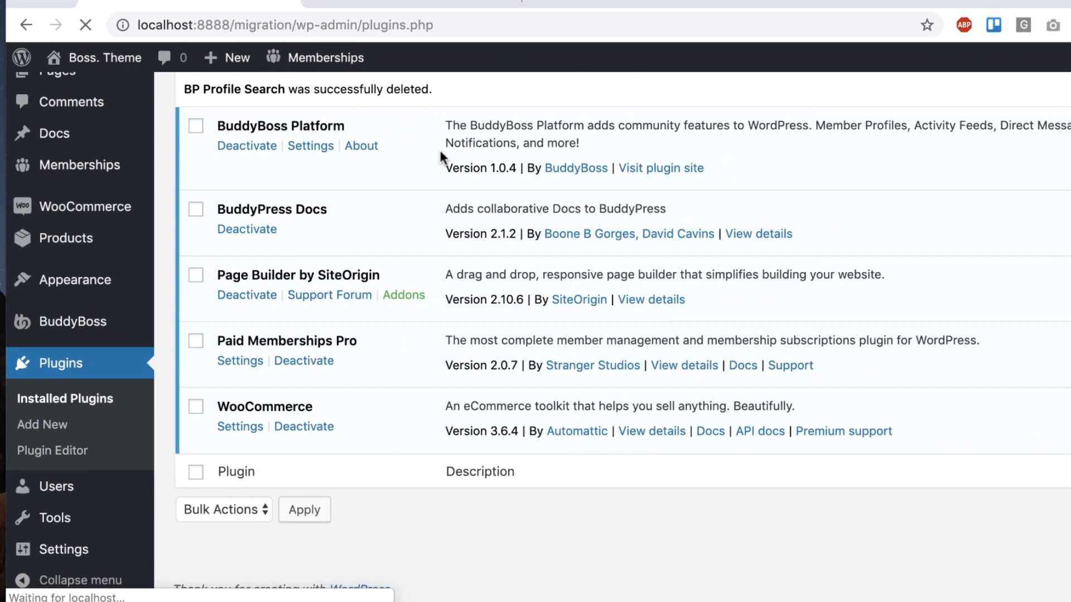
pyautogui.click(296, 171)
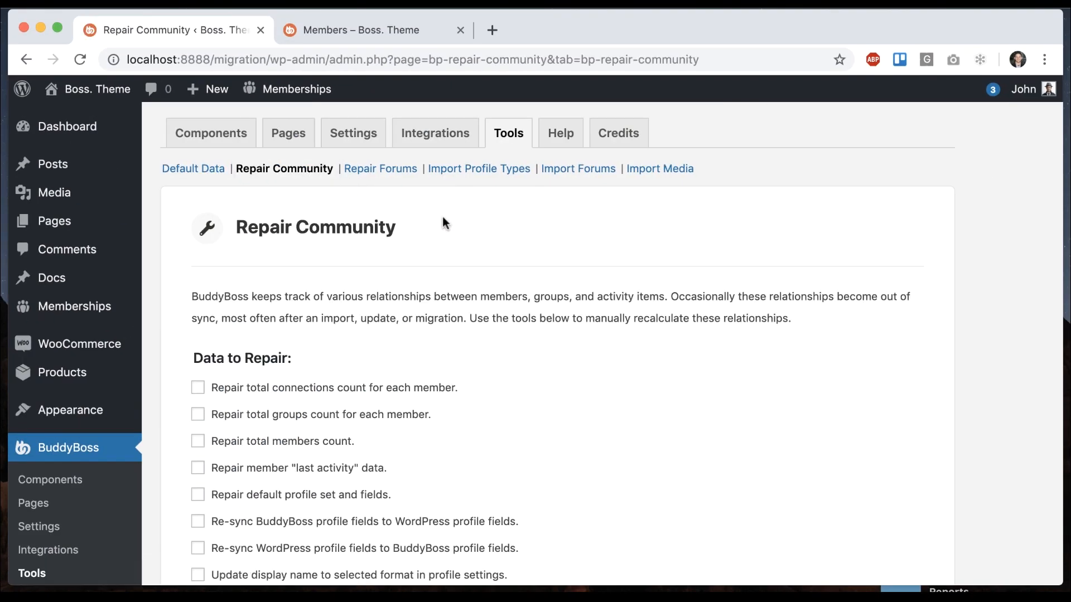
pyautogui.scroll(-5, 443, 224)
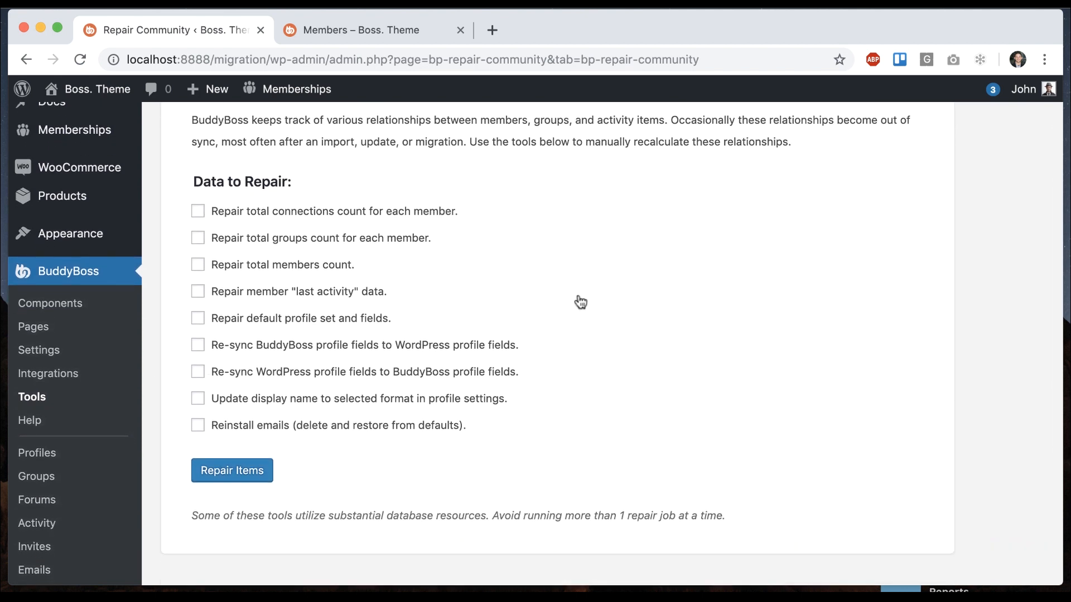
pyautogui.click(198, 212)
pyautogui.click(198, 265)
pyautogui.click(230, 473)
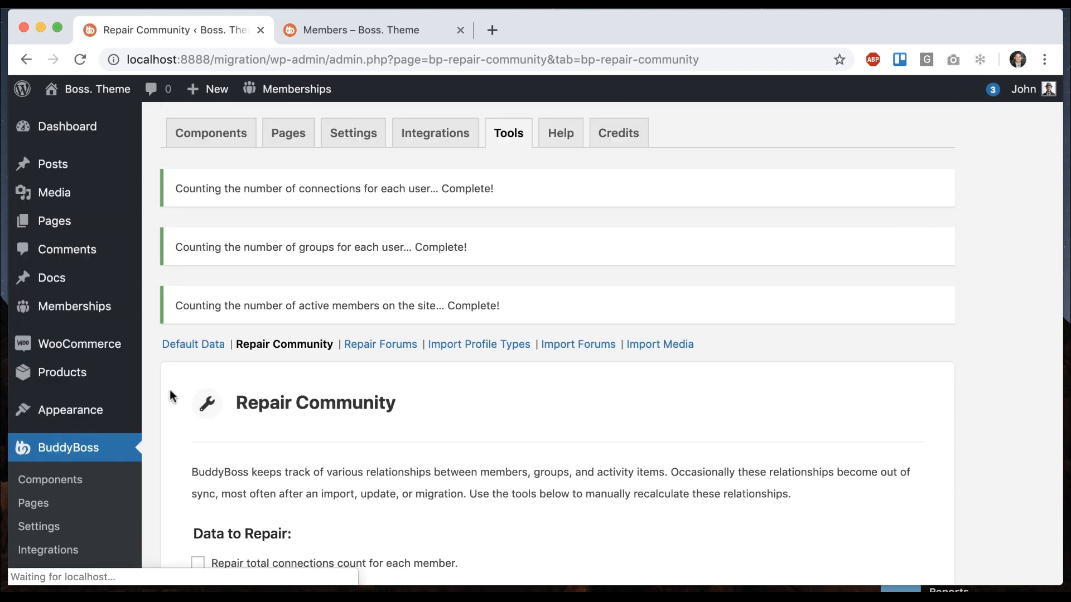
# Step: Run the remaining community repairs three at a time: last activity, default profile fields, both profile field re-syncs, display names and email reinstallation
pyautogui.scroll(-6, 170, 390)
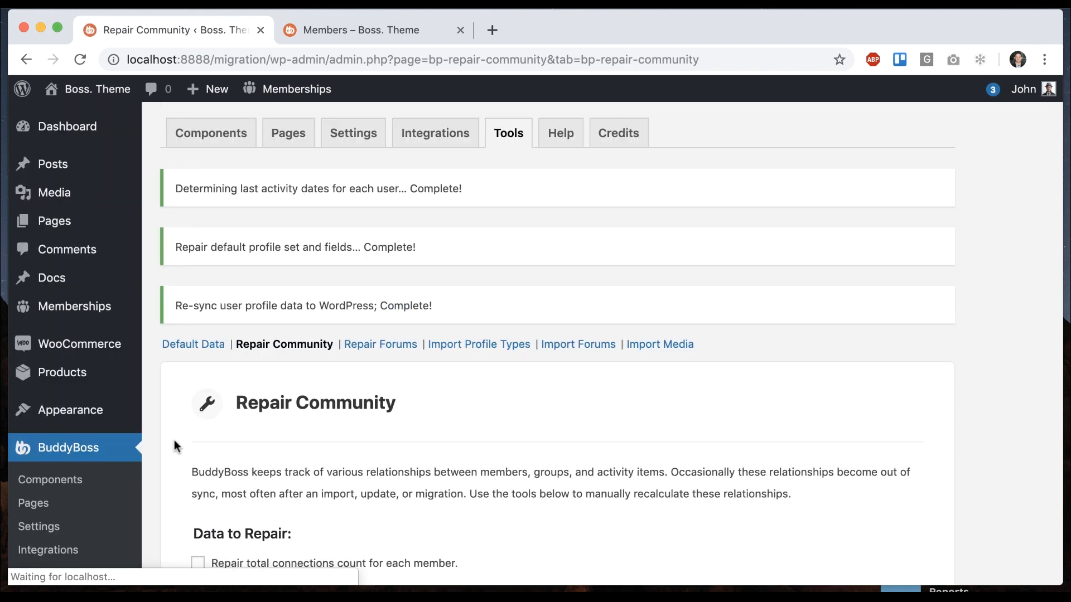
pyautogui.scroll(-6, 174, 440)
pyautogui.click(197, 408)
pyautogui.click(198, 435)
pyautogui.click(198, 462)
pyautogui.click(218, 506)
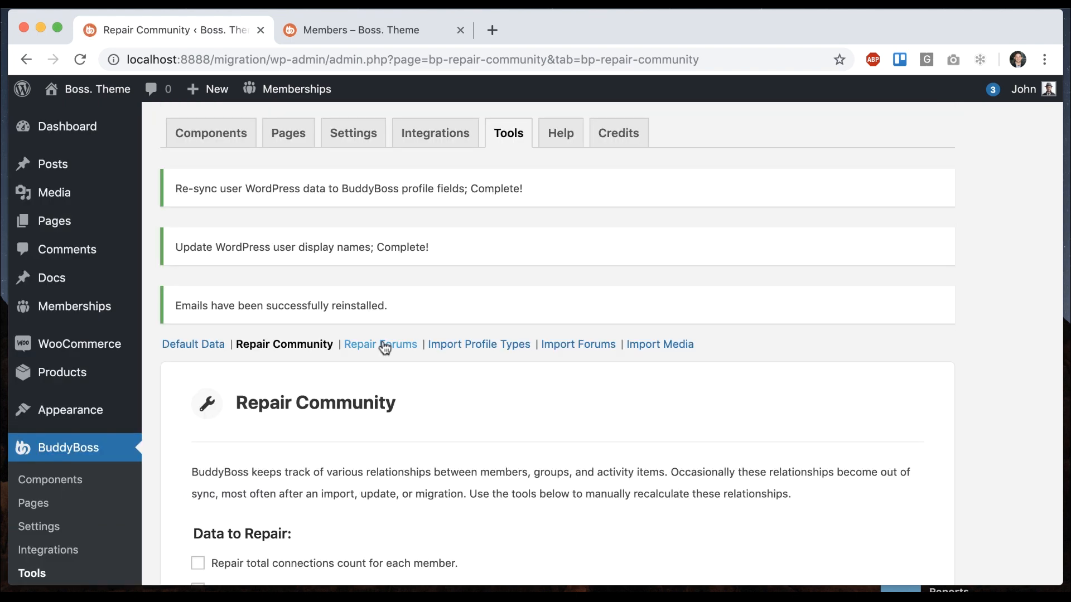
# Step: Run the Repair Forums tool to recalculate each post's parent discussion and parent forum, and the private and hidden forums
pyautogui.click(381, 346)
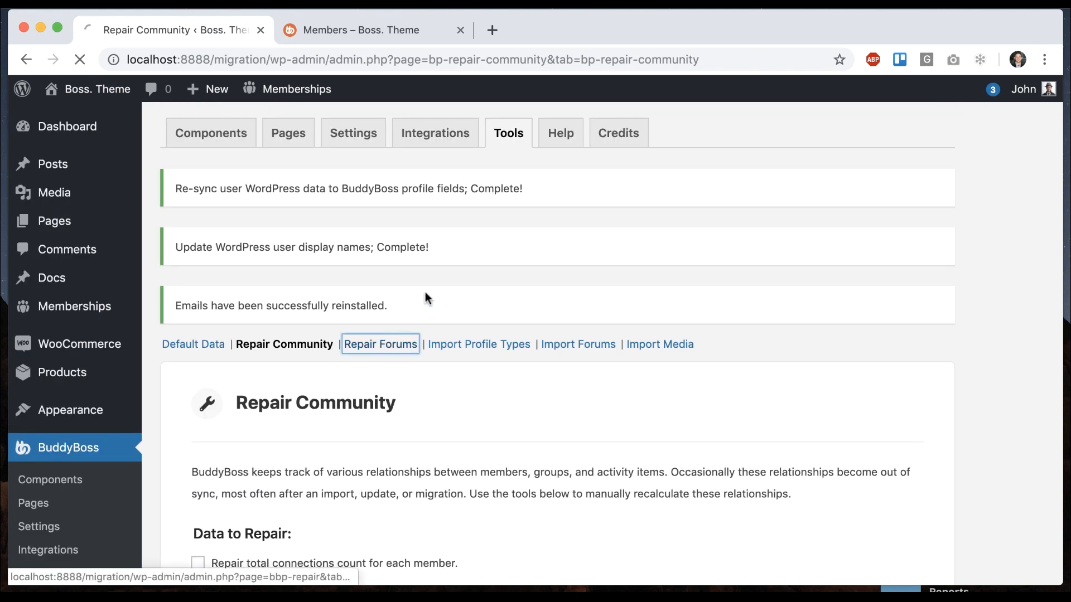
pyautogui.scroll(-5, 427, 292)
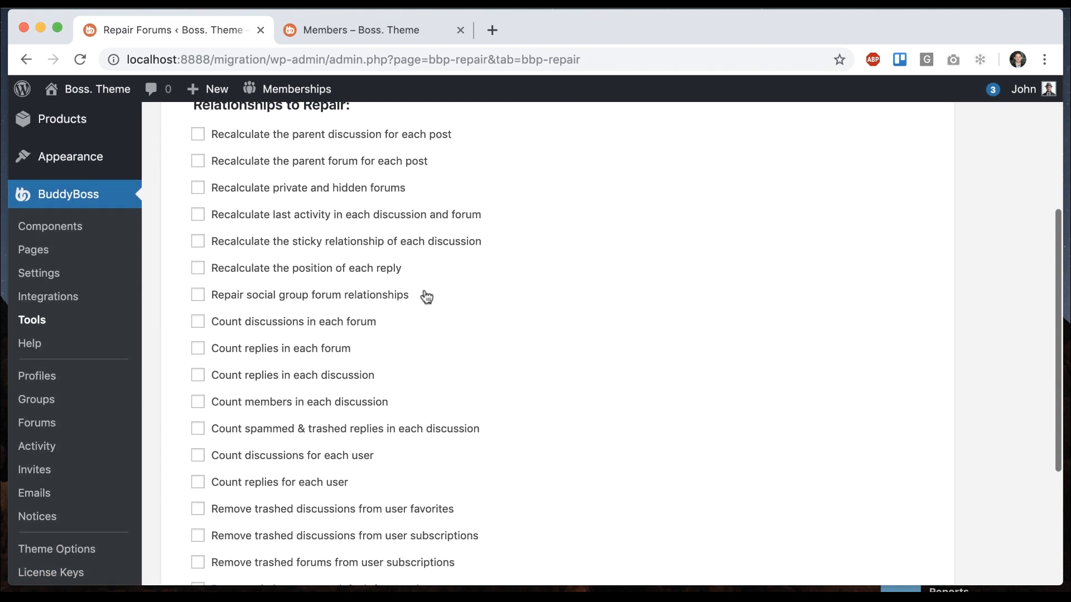
pyautogui.click(197, 132)
pyautogui.click(198, 159)
pyautogui.click(197, 186)
pyautogui.scroll(-5, 201, 190)
pyautogui.click(214, 444)
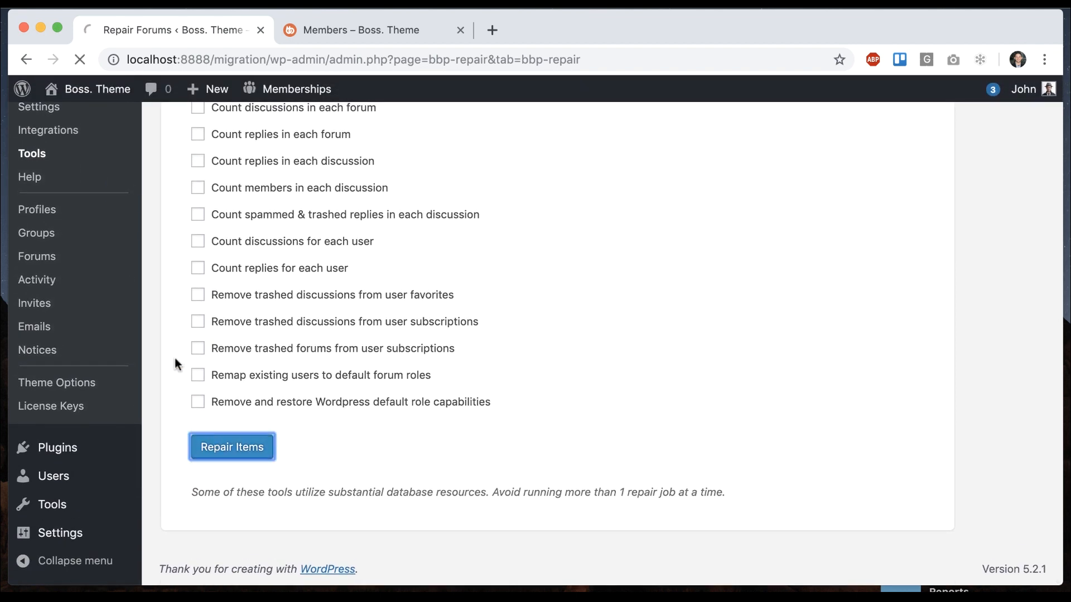
pyautogui.scroll(-5, 534, 211)
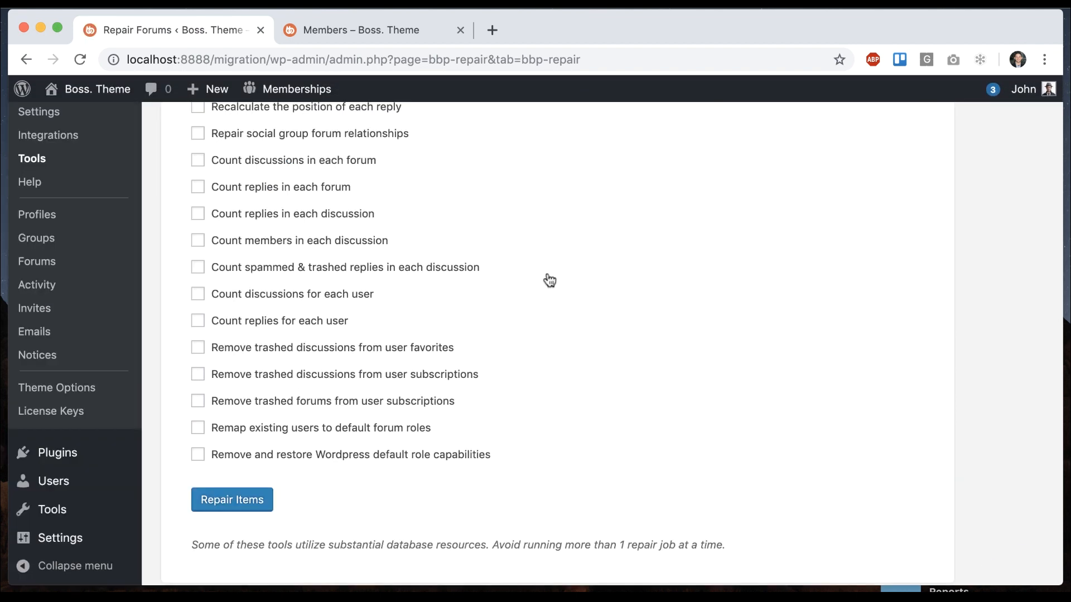
pyautogui.scroll(3, 471, 256)
pyautogui.scroll(-3, 198, 389)
pyautogui.scroll(-2, 198, 389)
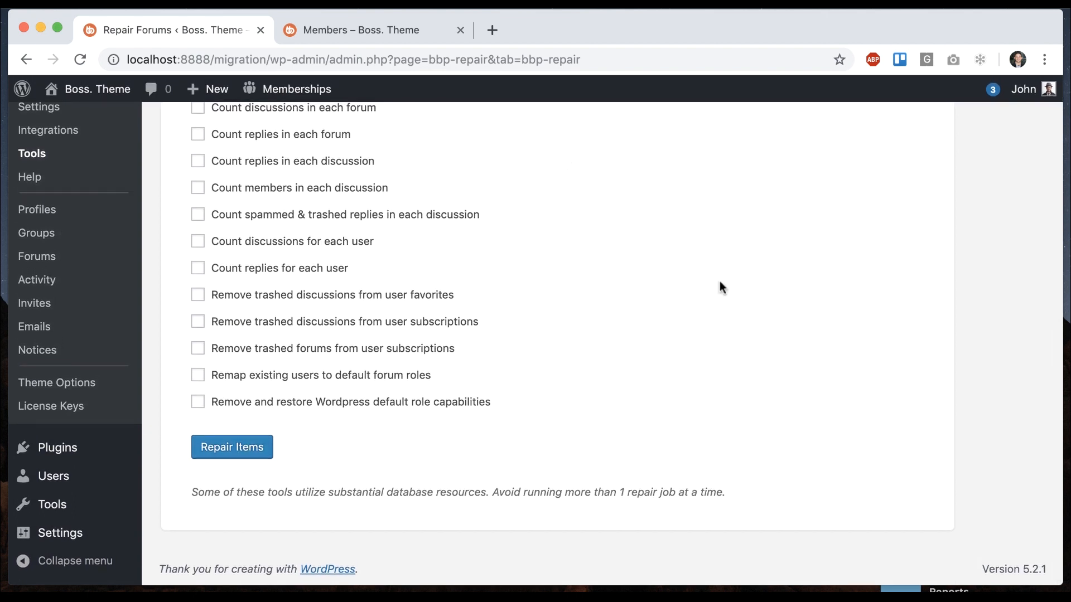
# Step: Open a conversation from the member's inbox on the site's front end and review the messages layout
pyautogui.click(410, 41)
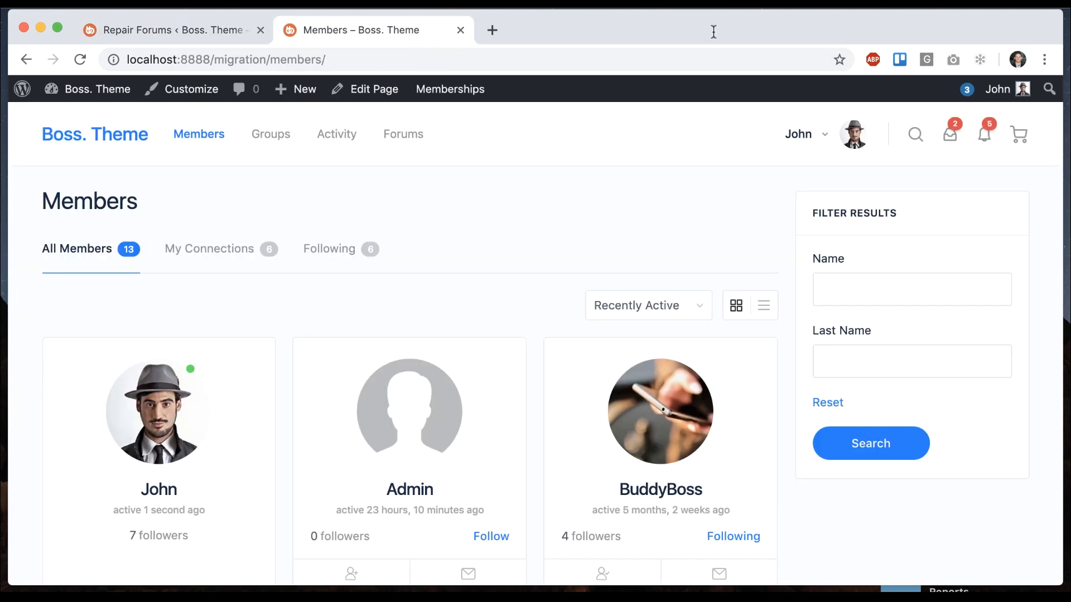
pyautogui.click(951, 134)
pyautogui.click(795, 387)
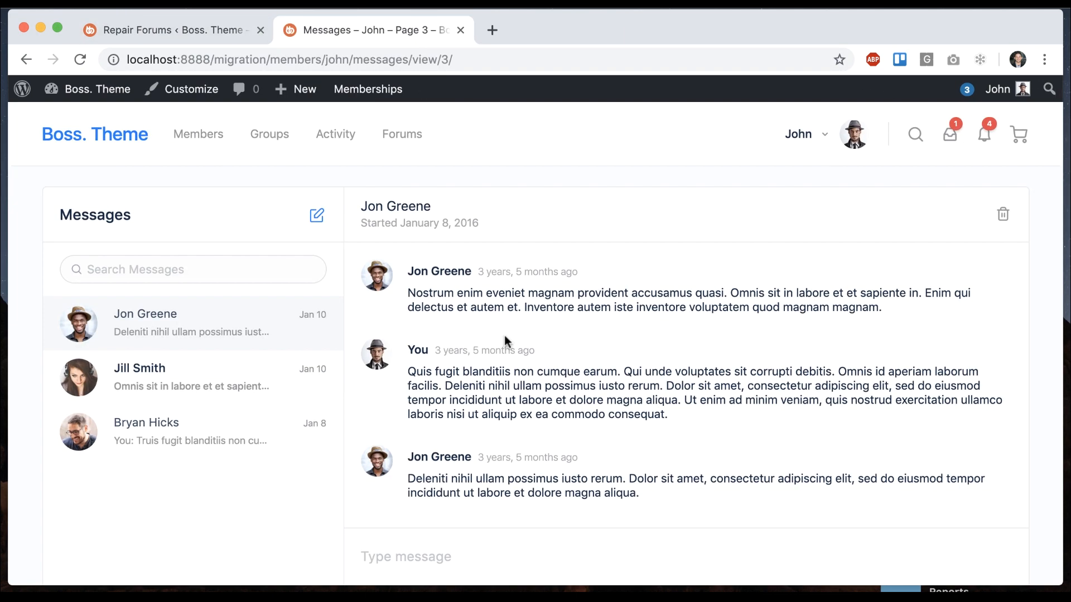
pyautogui.scroll(-3, 504, 336)
pyautogui.scroll(3, 504, 336)
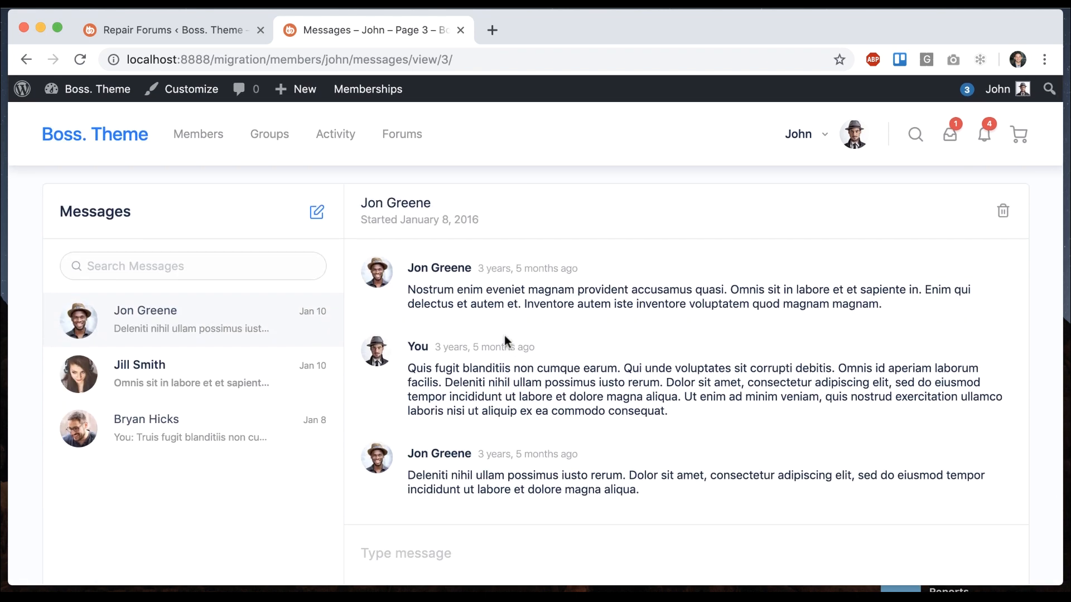
pyautogui.scroll(-1, 504, 335)
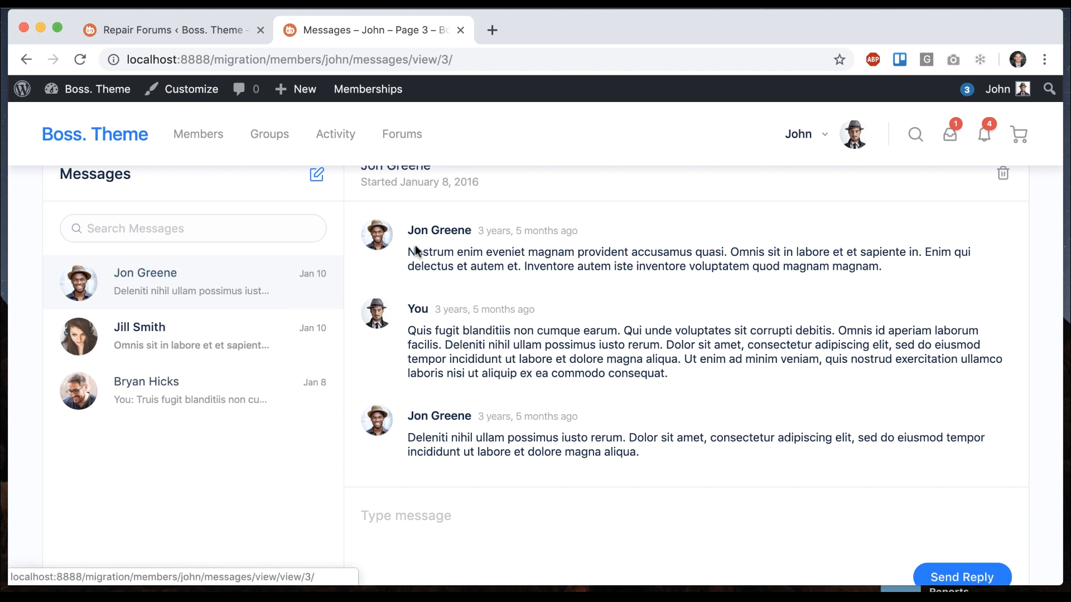
# Step: Open the sender's profile from the conversation and go to messaging that member from there
pyautogui.click(433, 233)
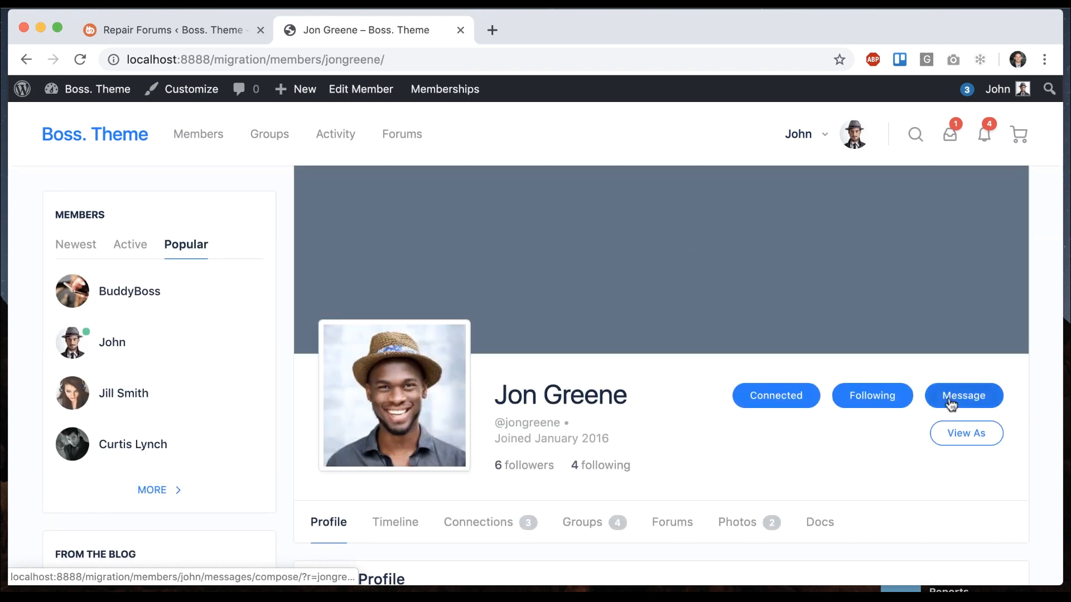
pyautogui.click(950, 402)
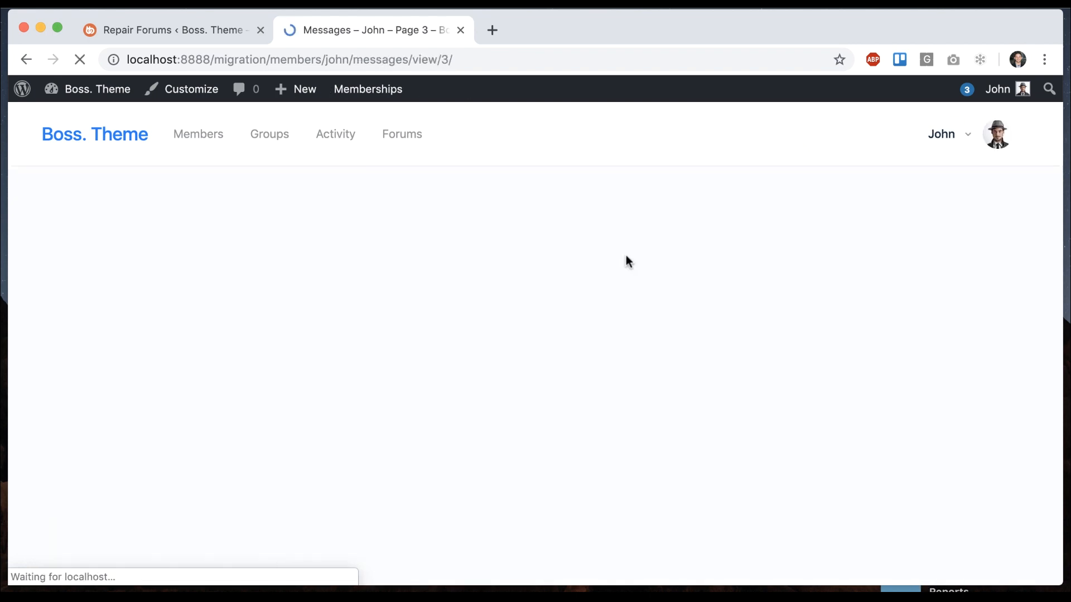
pyautogui.scroll(-1, 568, 361)
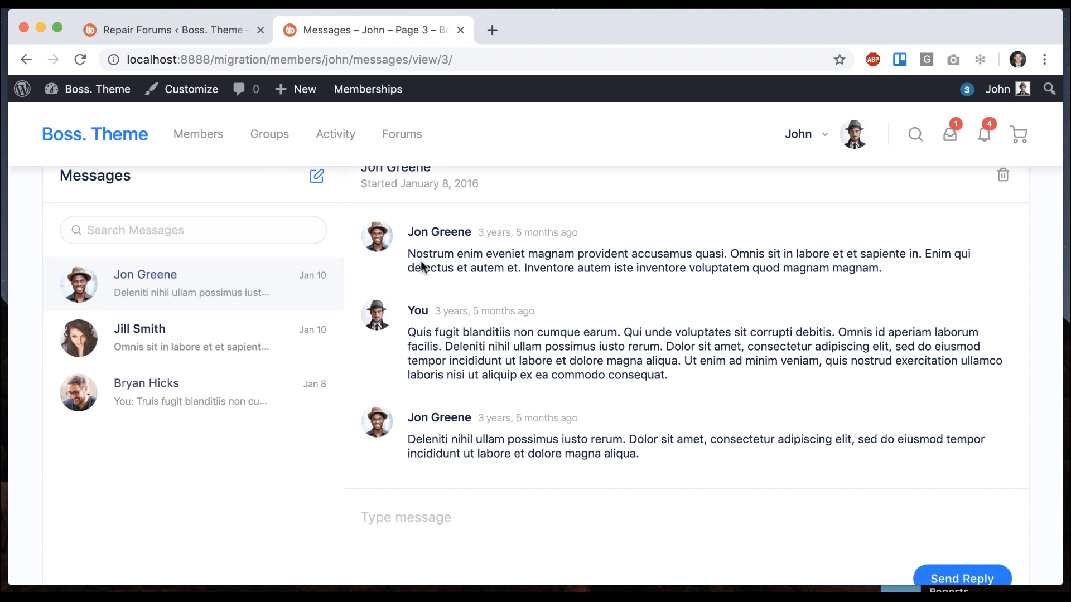
# Step: View the new message form and the second conversation in the message list
pyautogui.click(317, 178)
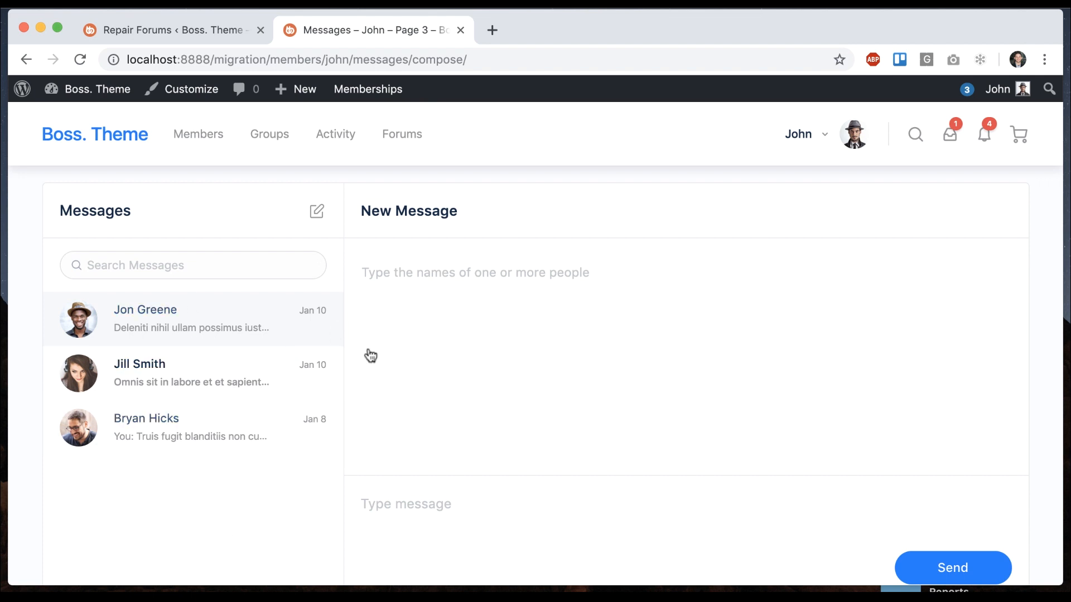
pyautogui.click(199, 333)
pyautogui.click(194, 369)
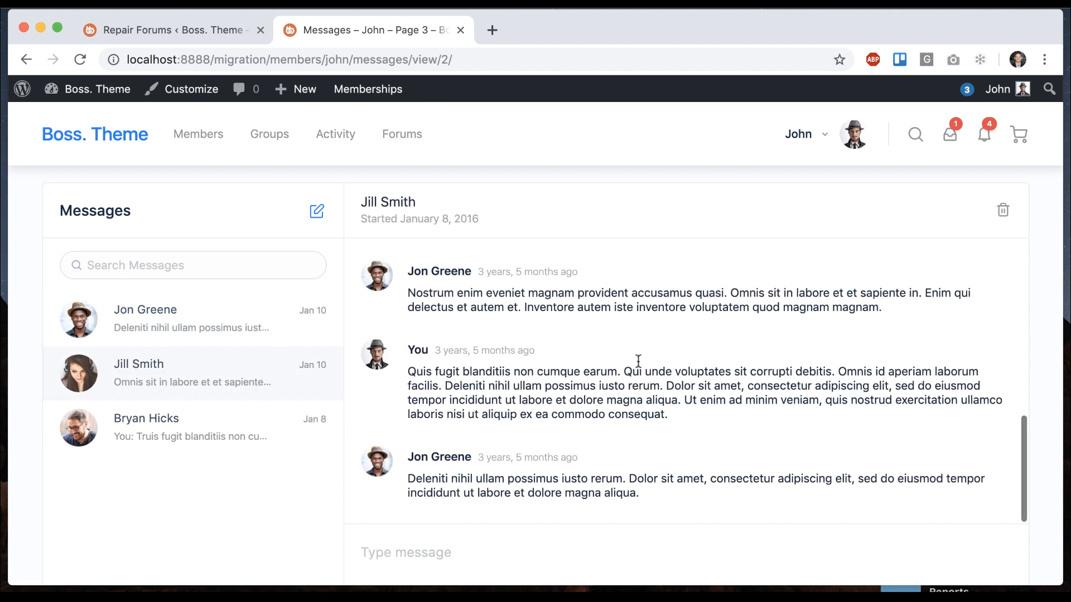
# Step: Read through the second member's conversation from its oldest message to its latest and check the reply area
pyautogui.scroll(5, 641, 365)
pyautogui.scroll(3, 642, 368)
pyautogui.scroll(-8, 641, 371)
pyautogui.scroll(-3, 608, 365)
pyautogui.scroll(10, 576, 394)
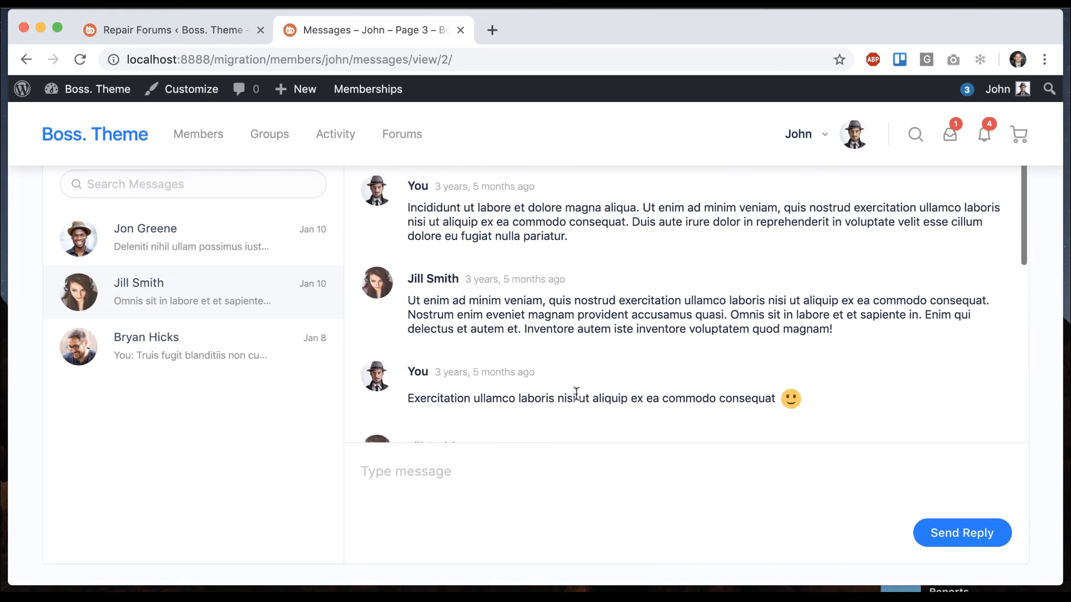
pyautogui.scroll(3, 576, 394)
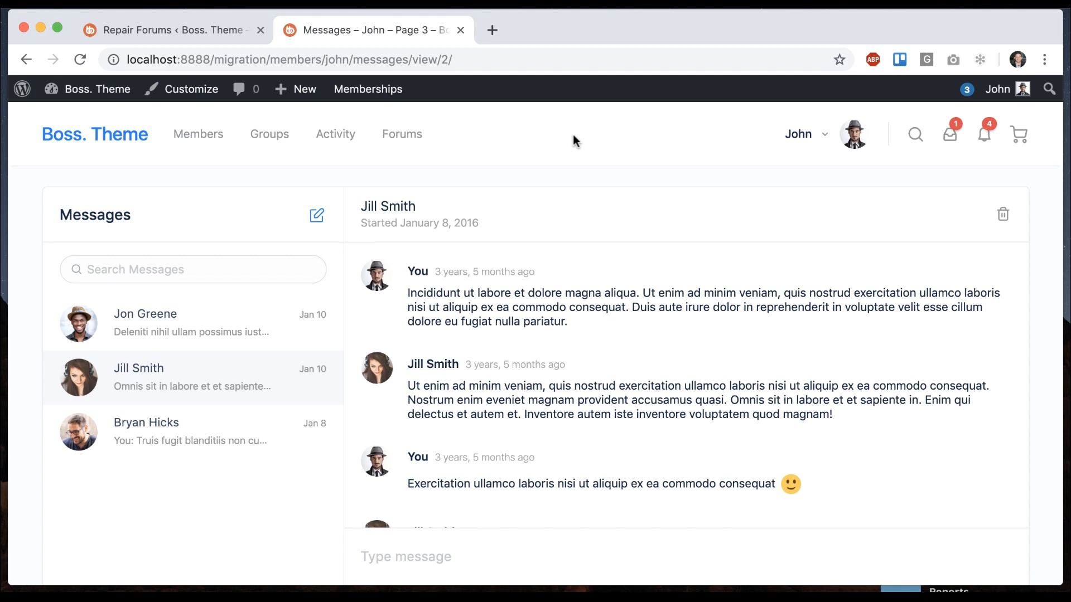
# Step: Open the admin list of installed plugins and find the WooCommerce entry
pyautogui.click(95, 31)
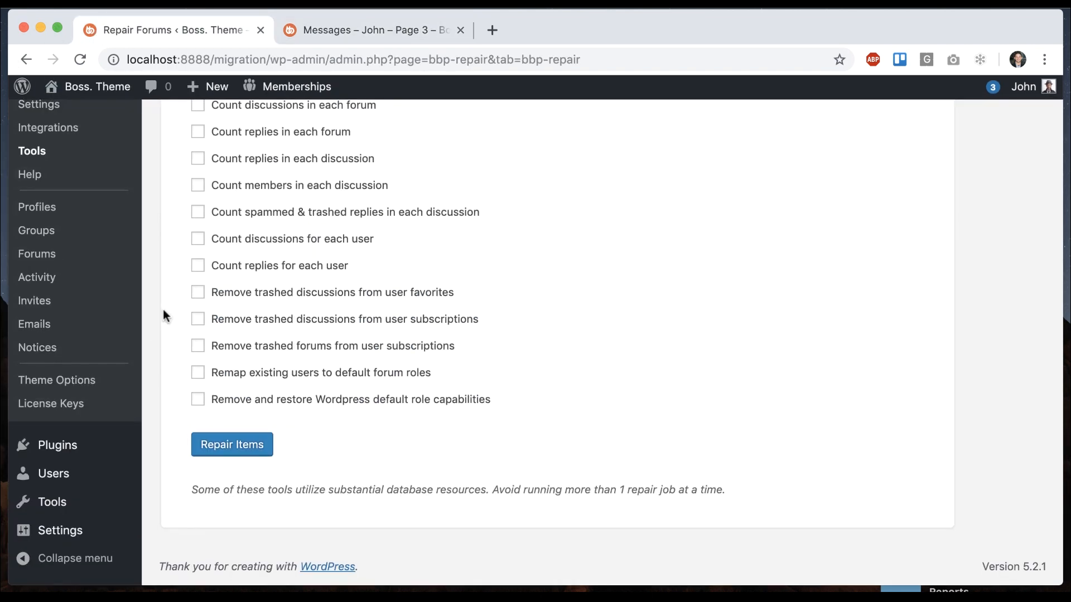
pyautogui.click(21, 446)
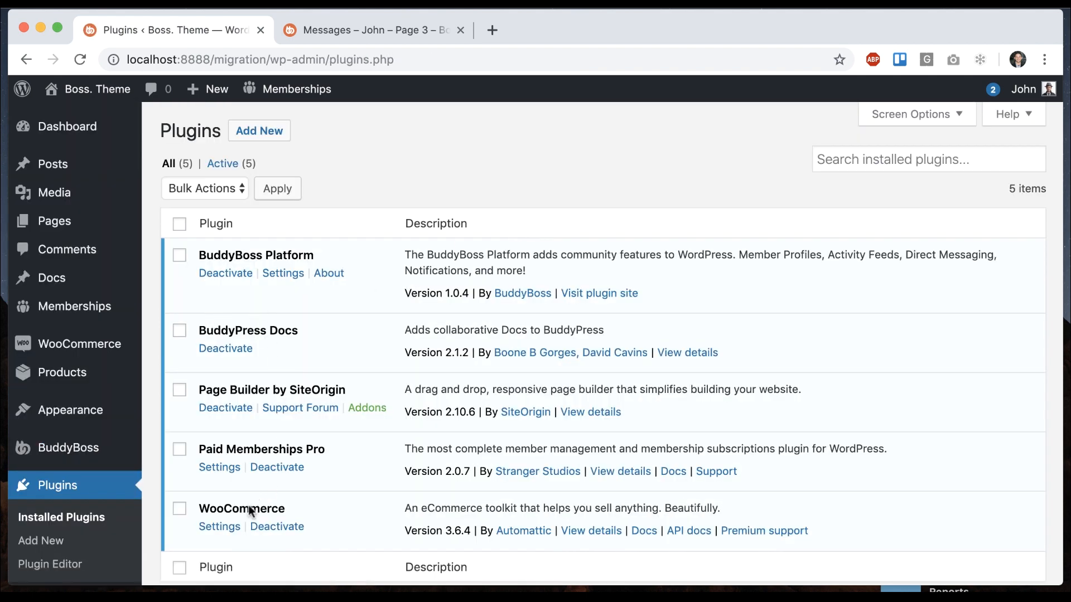
pyautogui.doubleClick(222, 508)
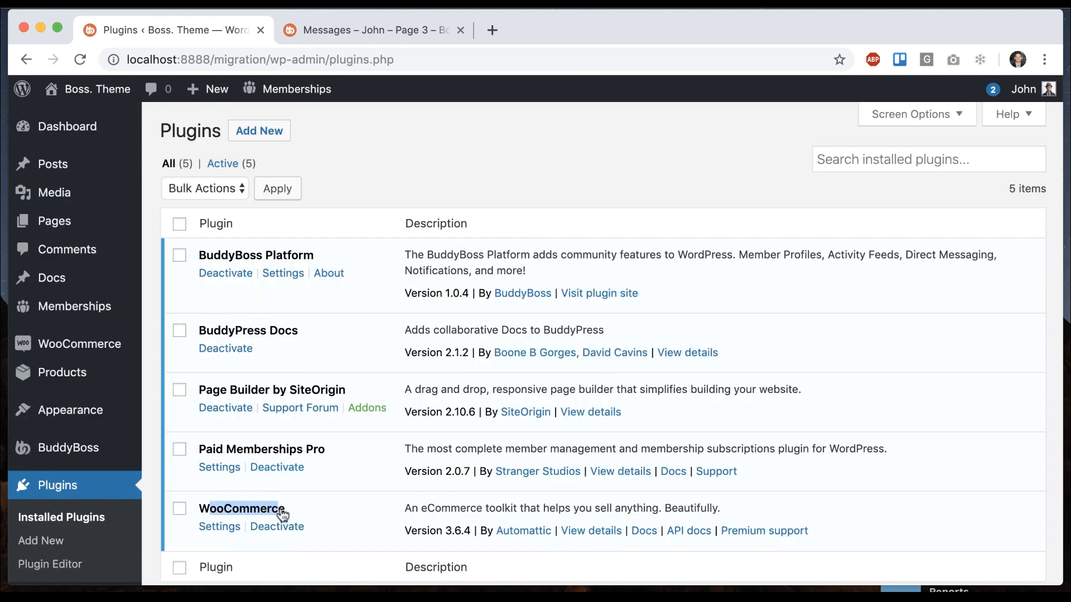
# Step: Open the front-end shop page and add the Flying Ninja poster and the $20.00 Premium Quality T-shirt to the cart
pyautogui.click(352, 32)
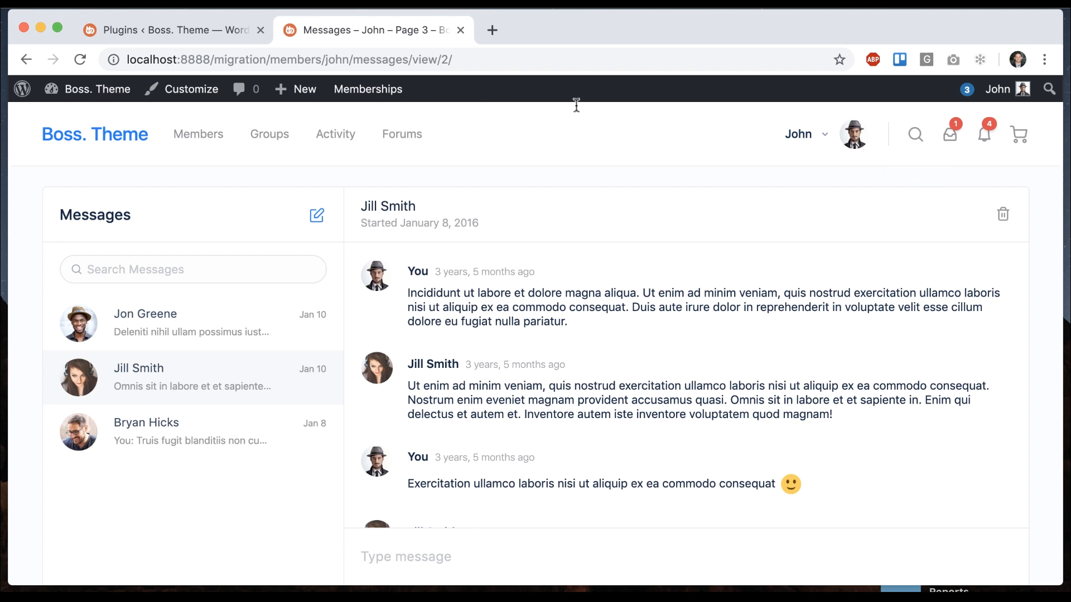
pyautogui.doubleClick(278, 60)
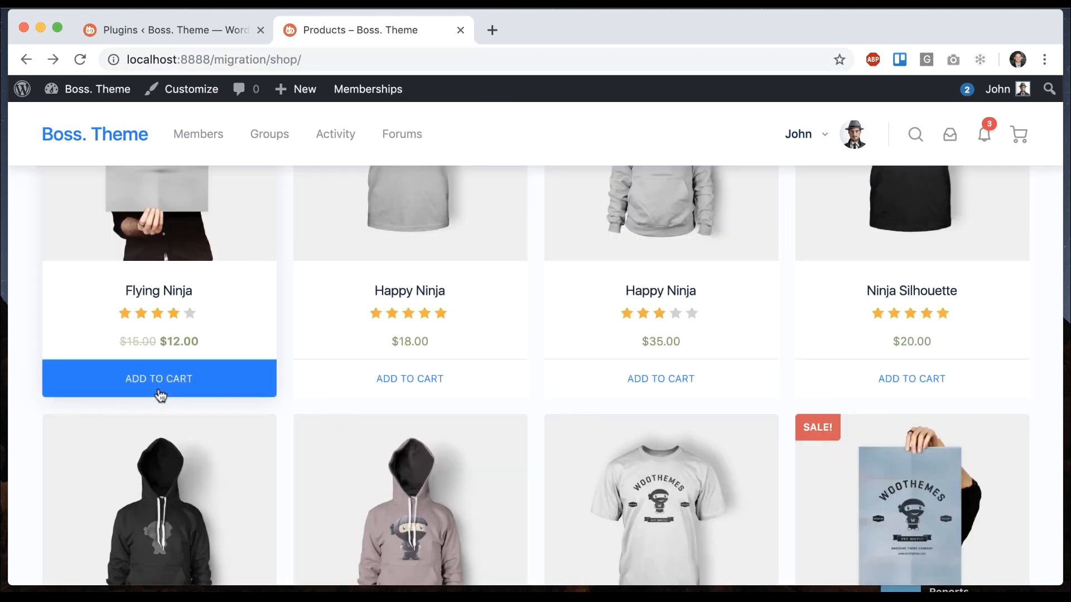
pyautogui.click(158, 385)
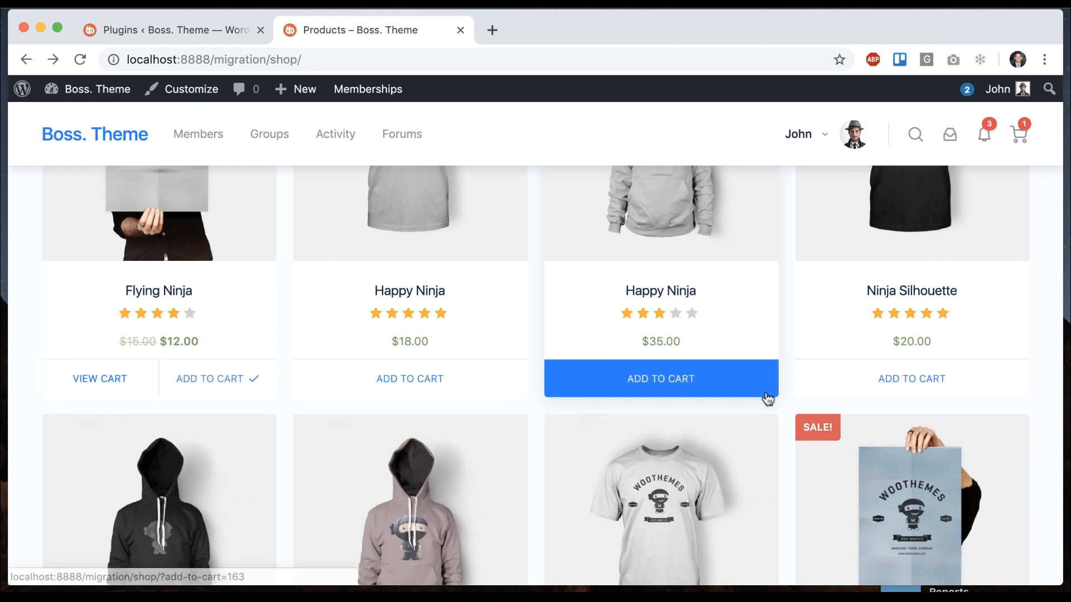
pyautogui.scroll(-5, 765, 394)
pyautogui.click(662, 470)
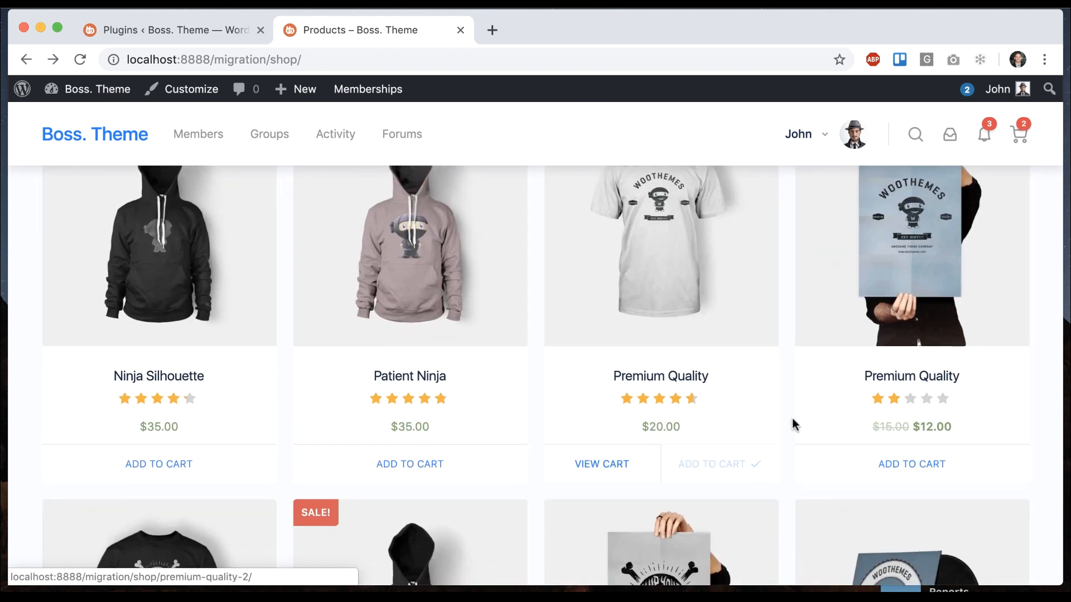
# Step: Proceed from the cart preview to the checkout page and review its billing form and order summary
pyautogui.moveTo(1019, 135)
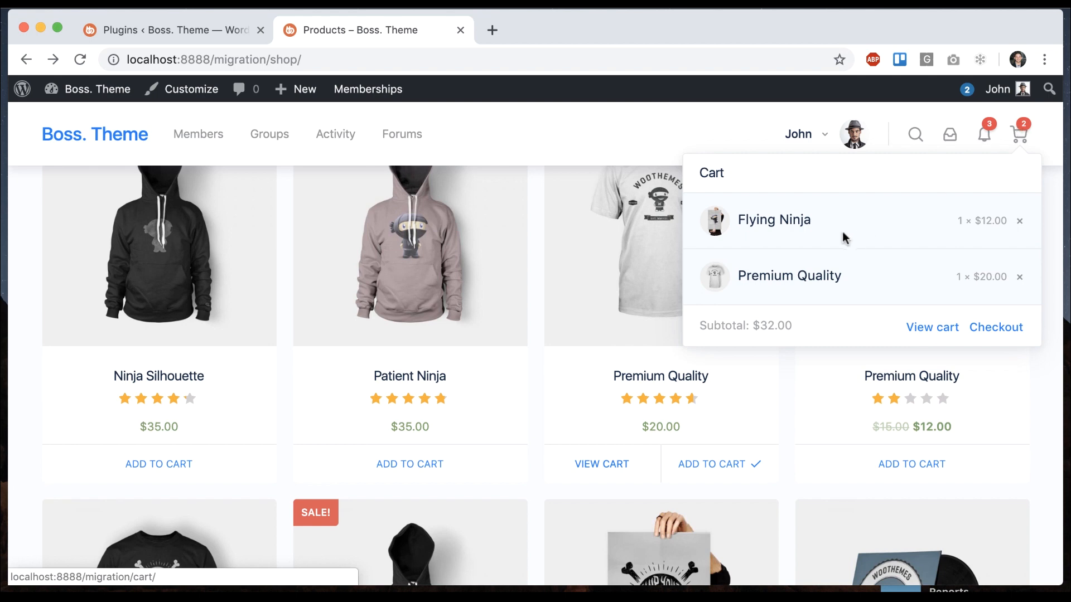
pyautogui.click(986, 328)
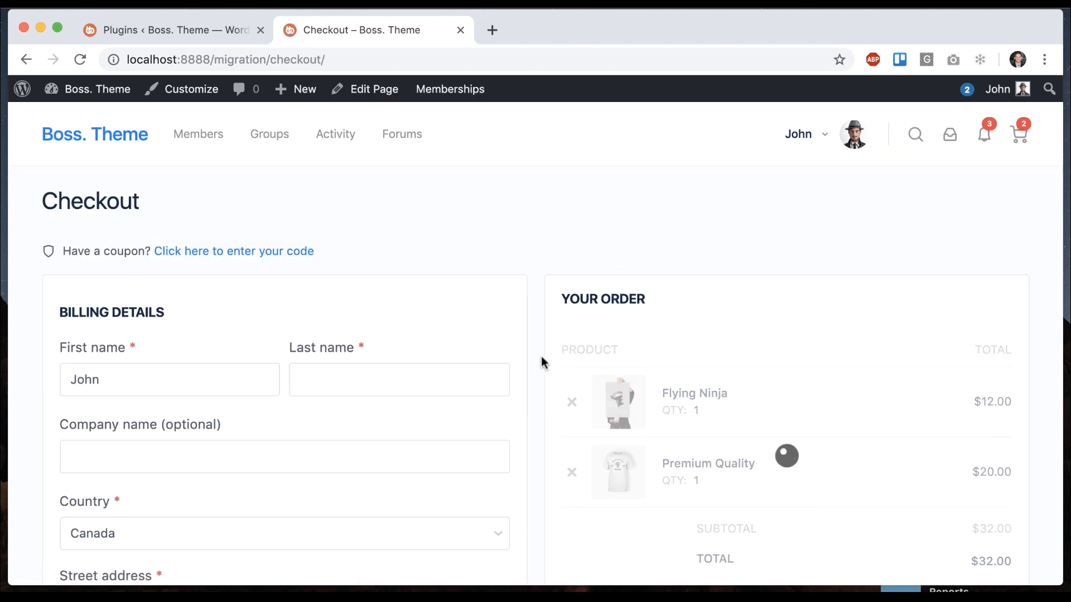
pyautogui.scroll(-3, 537, 282)
# Step: Return to the installed plugins list and review the BuddyPress Docs and Page Builder by SiteOrigin entries
pyautogui.click(236, 29)
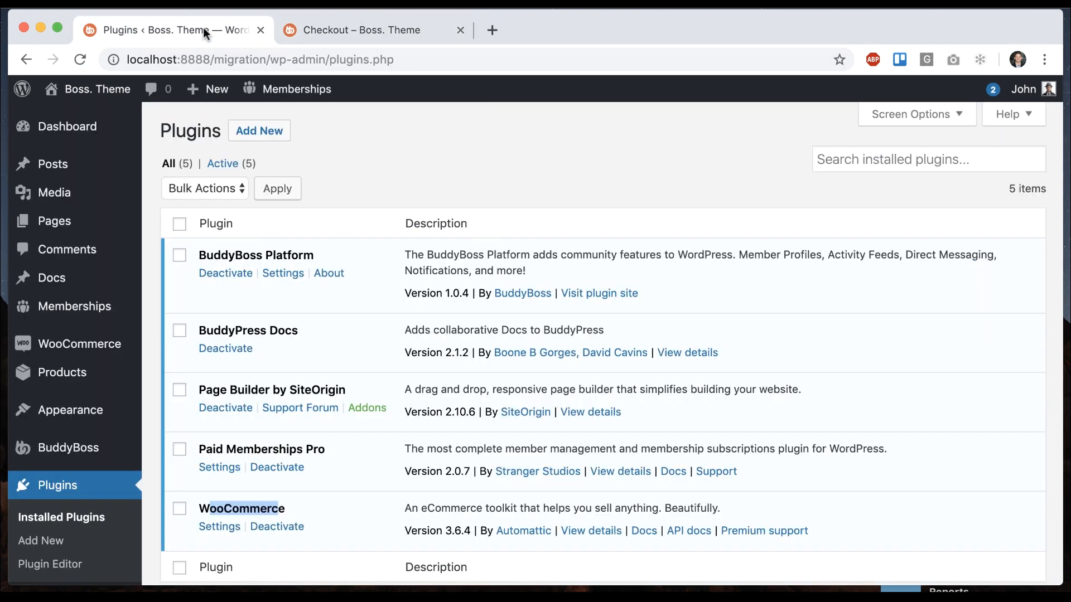
pyautogui.moveTo(201, 325); pyautogui.dragTo(301, 330)
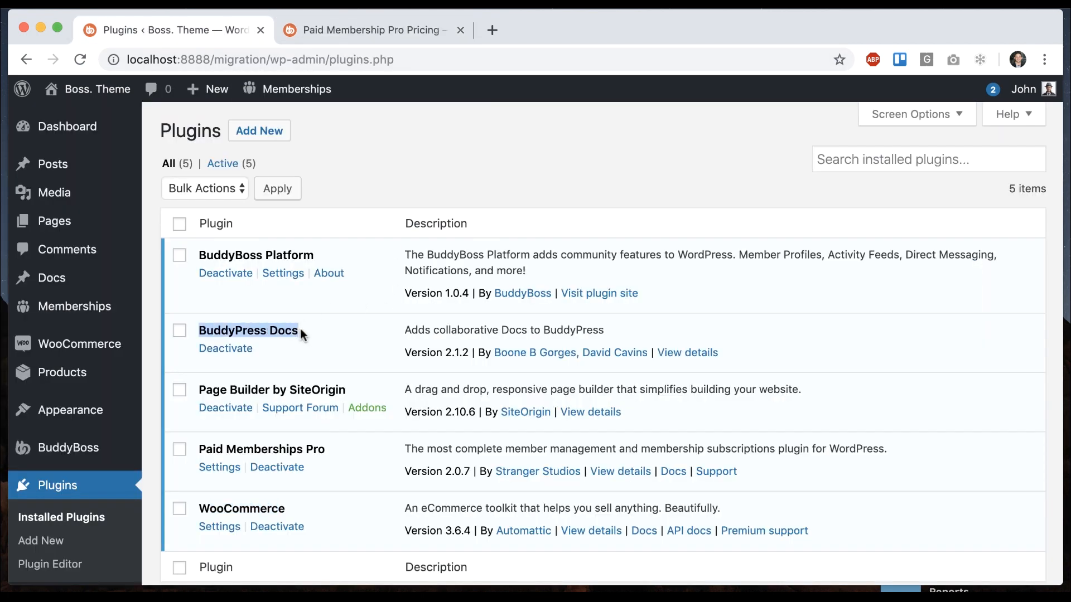
pyautogui.click(332, 337)
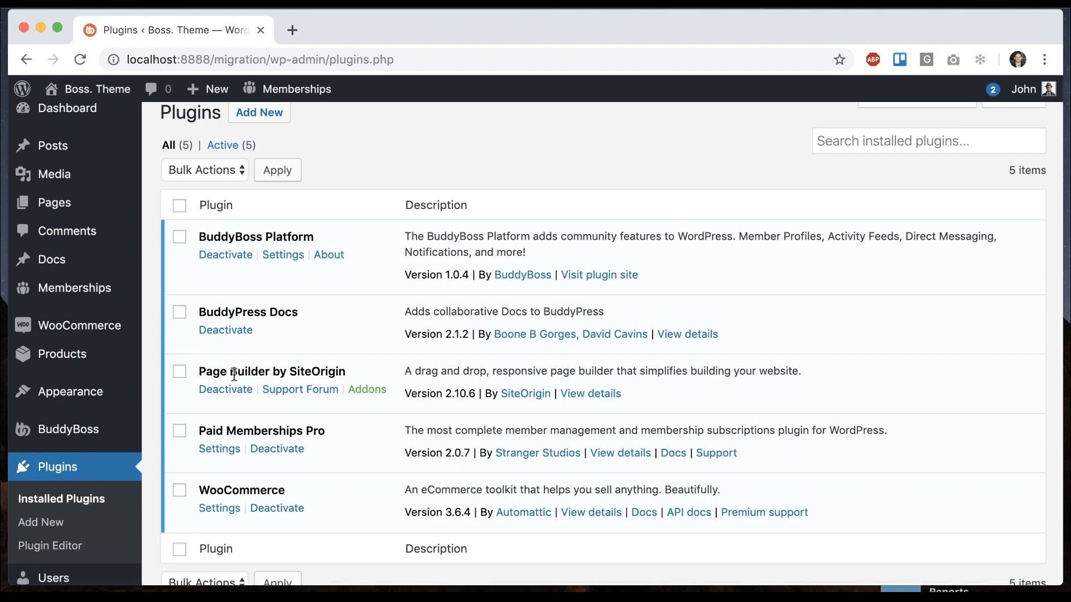
pyautogui.moveTo(199, 371); pyautogui.dragTo(309, 368)
pyautogui.click(308, 368)
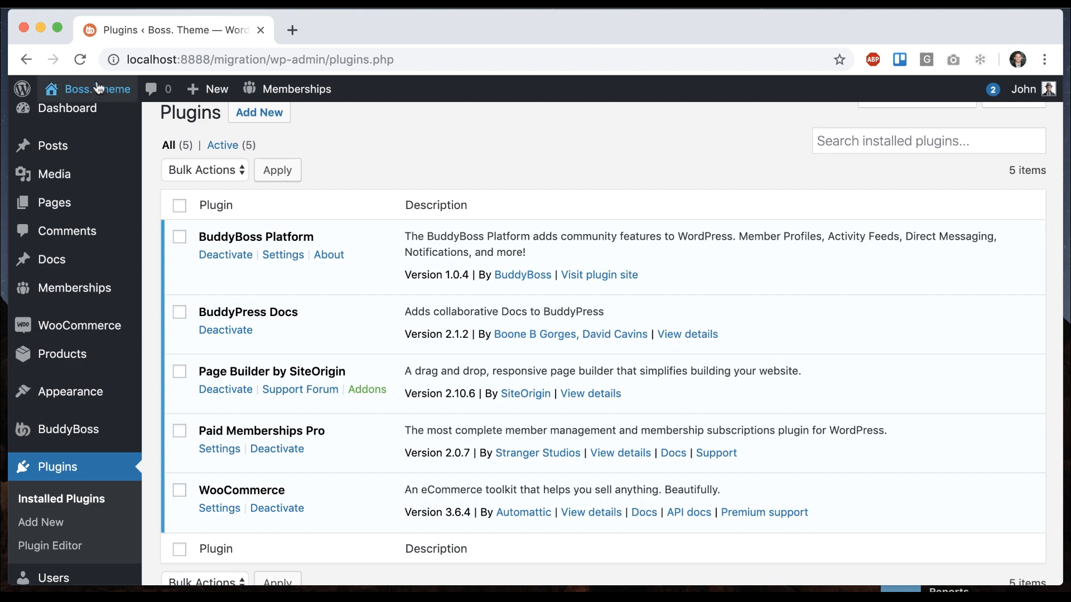
# Step: Open the site's home page in a new tab and examine how its page builder content and shortcodes render
pyautogui.moveTo(96, 90)
pyautogui.keyDown('super'); pyautogui.click(95, 119); pyautogui.keyUp('super')
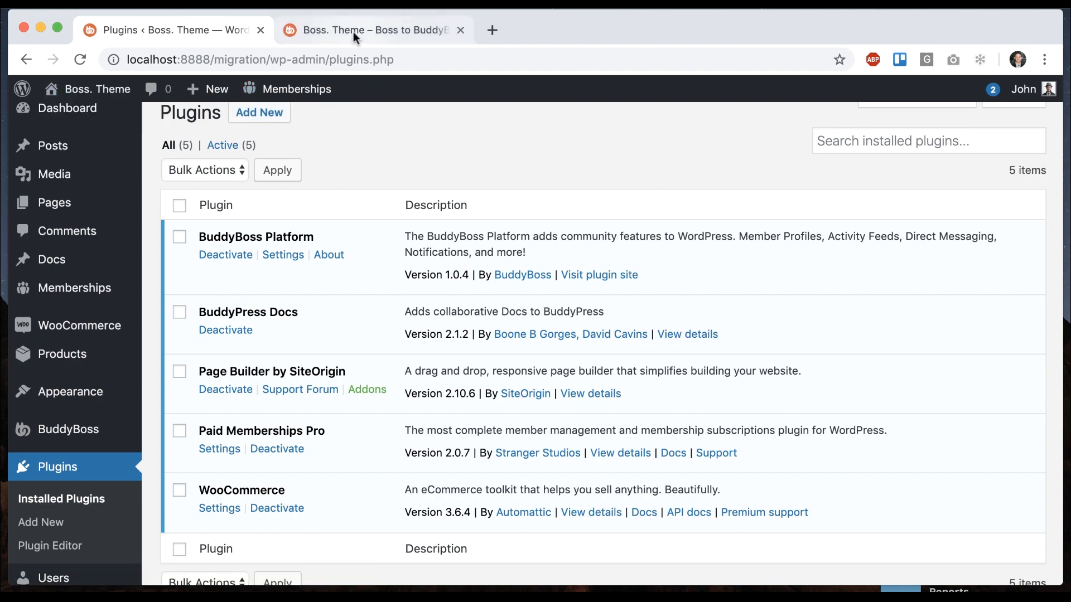
pyautogui.click(353, 31)
pyautogui.scroll(-15, 532, 338)
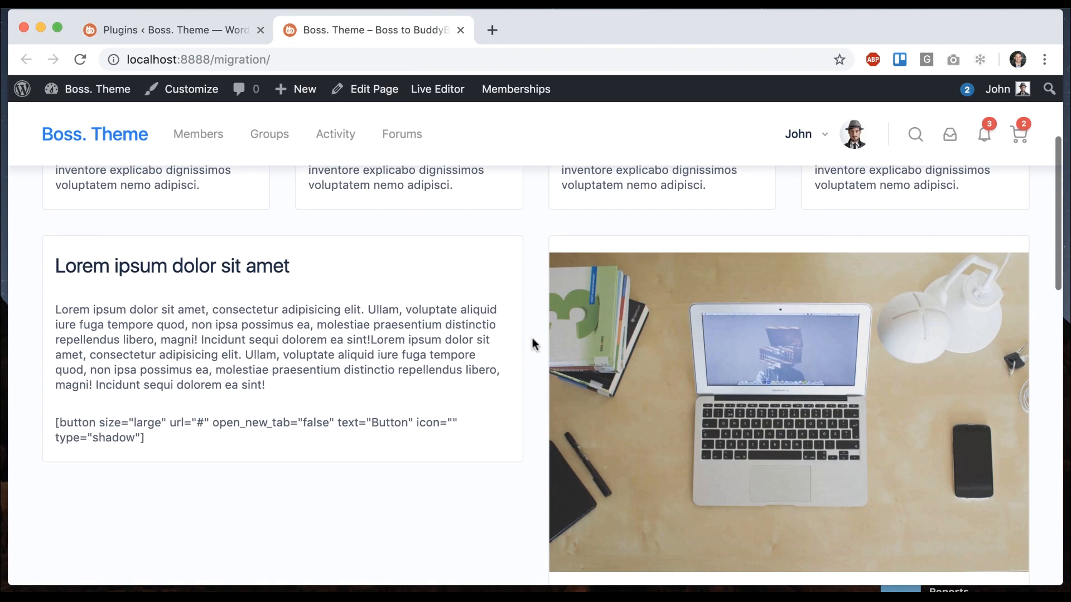
pyautogui.scroll(-10, 532, 338)
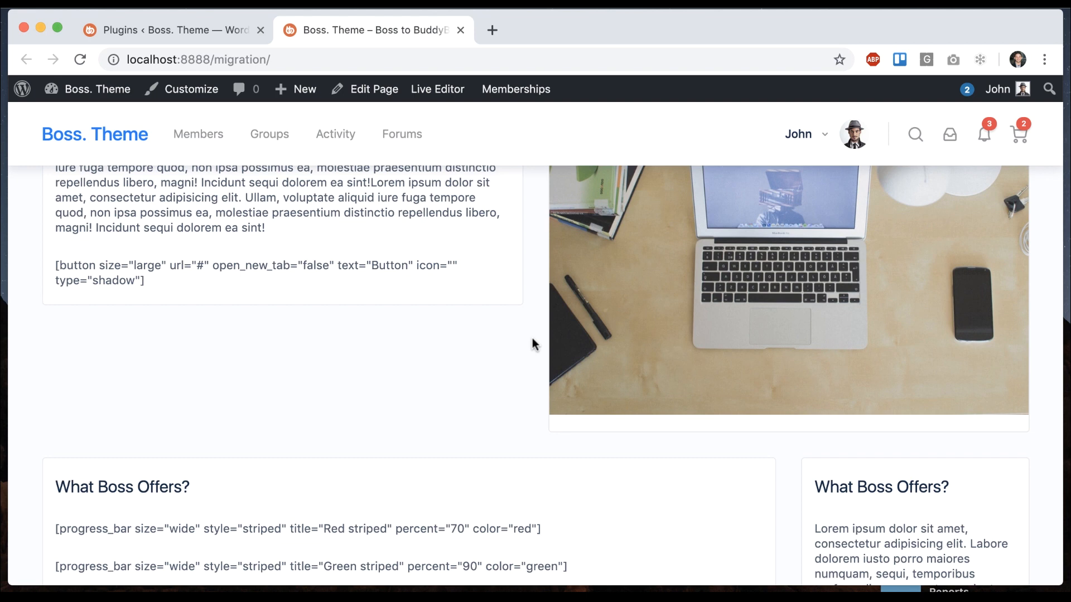
pyautogui.scroll(6, 532, 338)
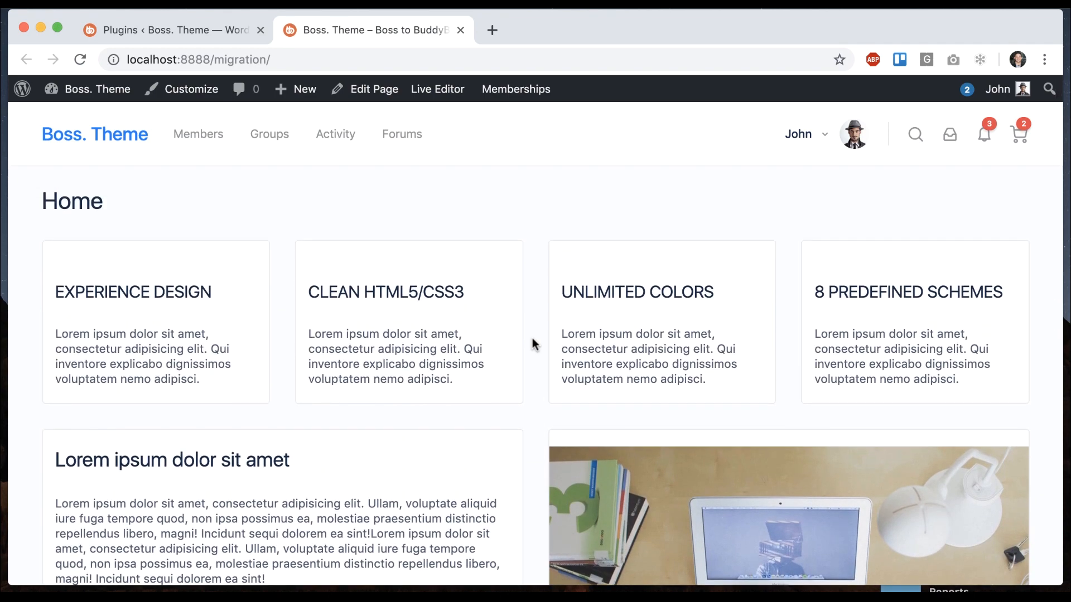
pyautogui.scroll(-4, 532, 338)
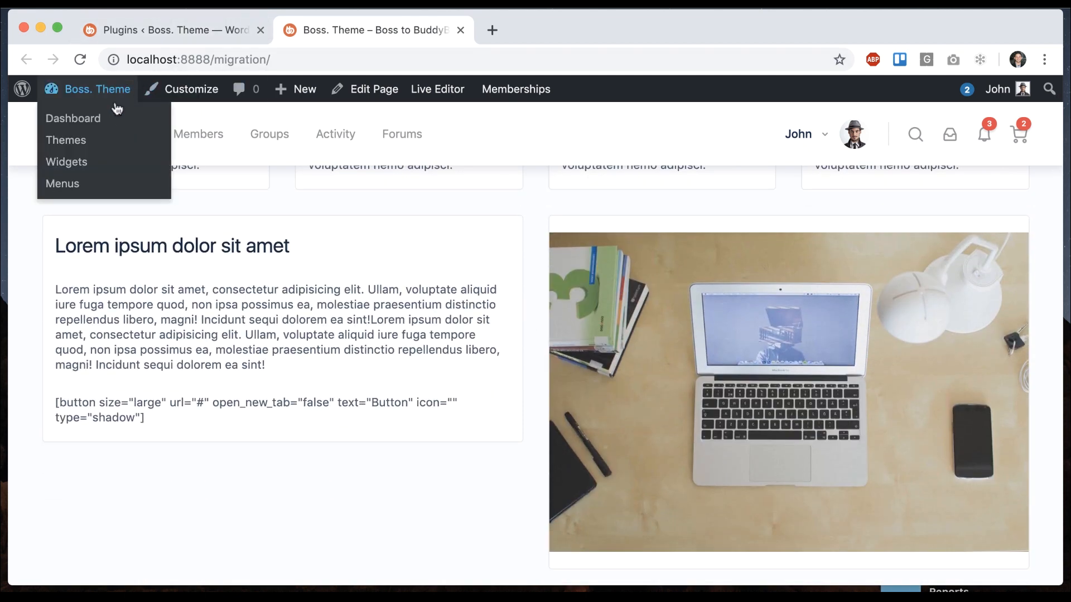
# Step: Open the dashboard in a new tab and load the BuddyPanel menu for editing on the Menus screen
pyautogui.keyDown('super'); pyautogui.click(110, 113); pyautogui.keyUp('super')
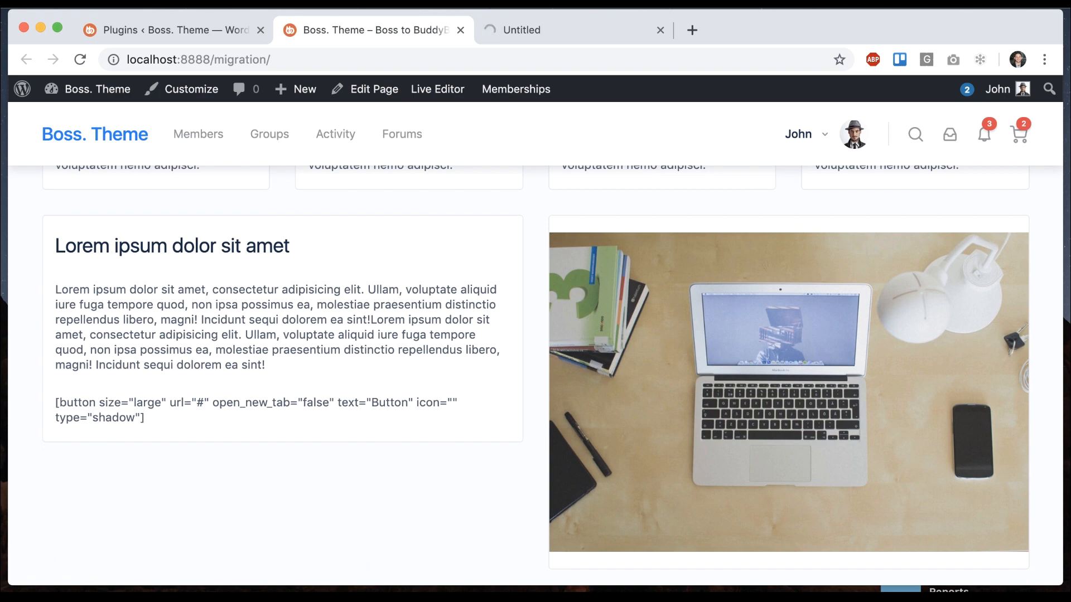
pyautogui.click(589, 21)
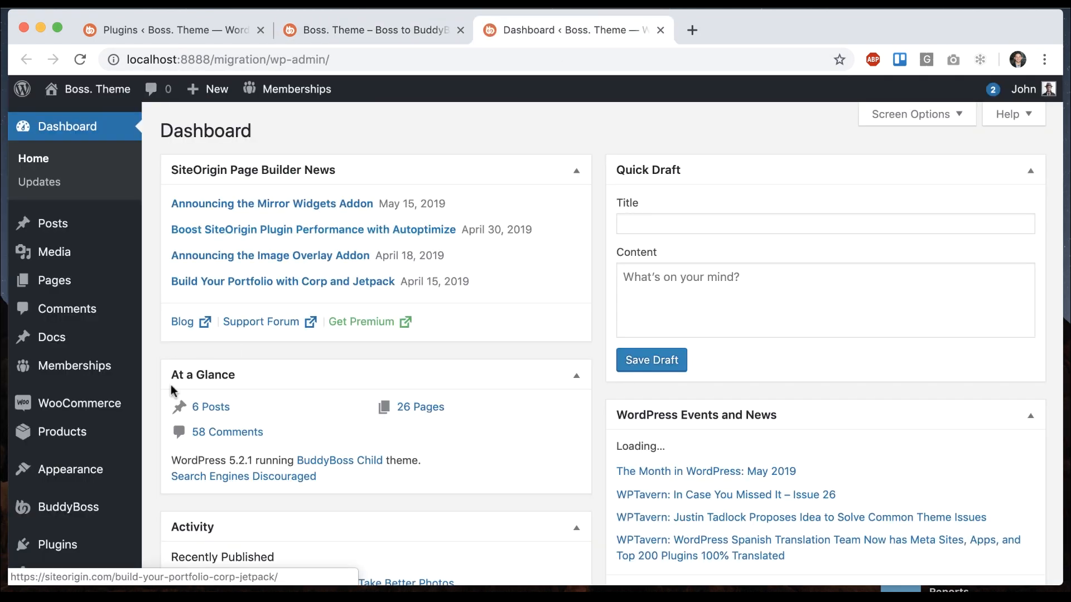
pyautogui.scroll(-3, 171, 385)
pyautogui.moveTo(129, 400)
pyautogui.click(170, 472)
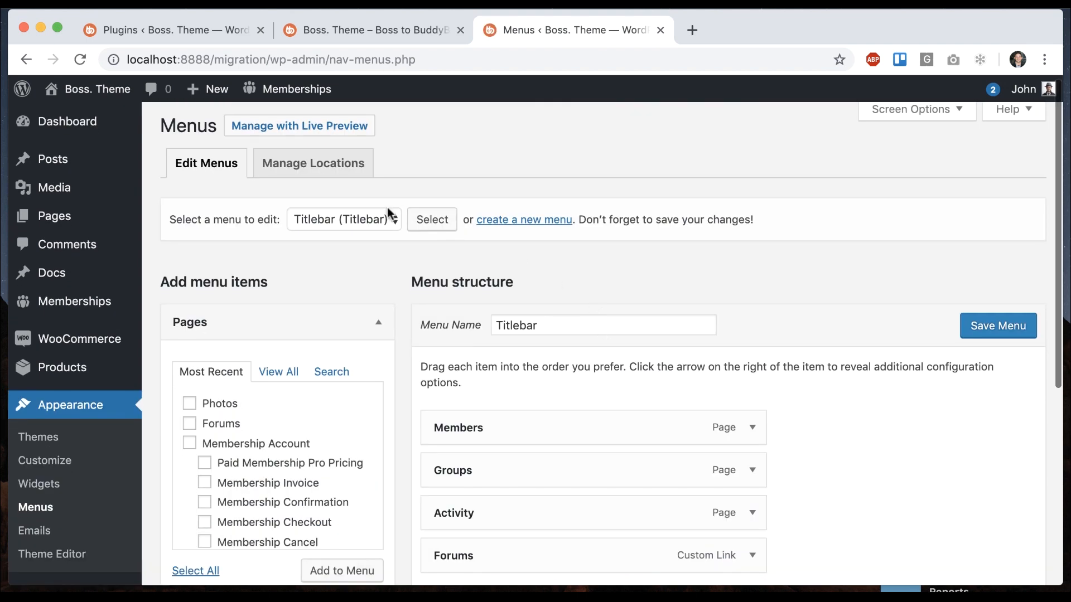
pyautogui.click(383, 212)
pyautogui.click(399, 220)
pyautogui.click(429, 220)
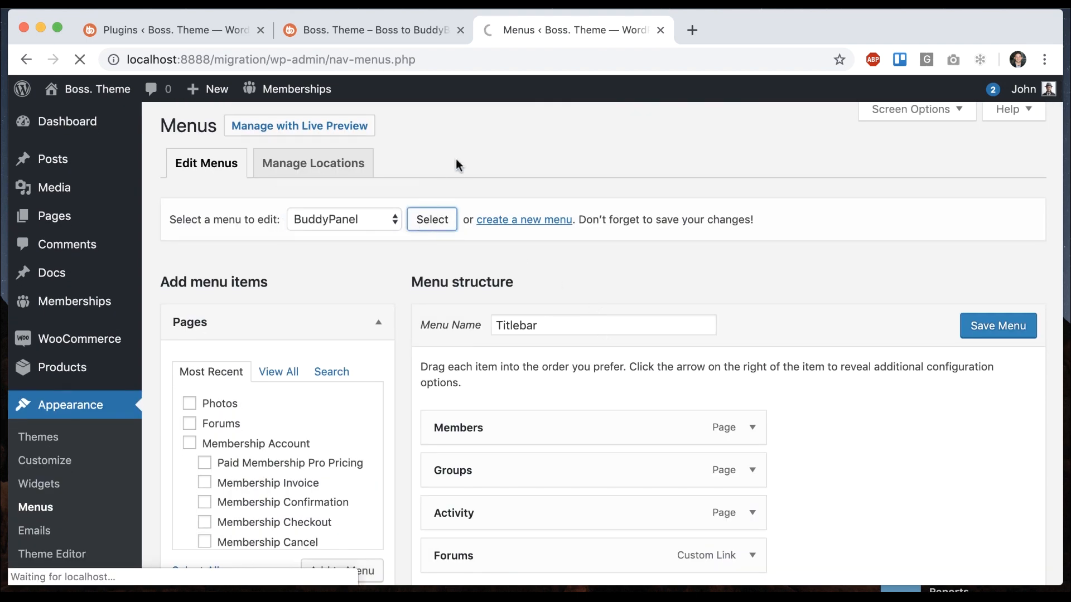
# Step: Assign the BuddyPanel menu to the BuddyPanel - Logged in users location, save it, and check the side panel on the site
pyautogui.scroll(-15, 423, 281)
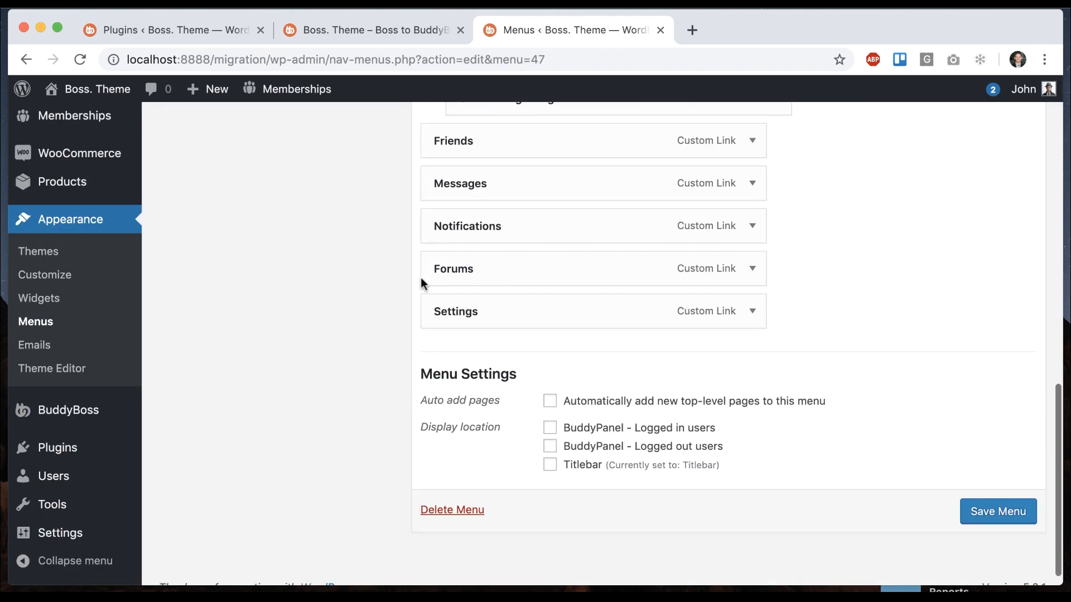
pyautogui.click(551, 427)
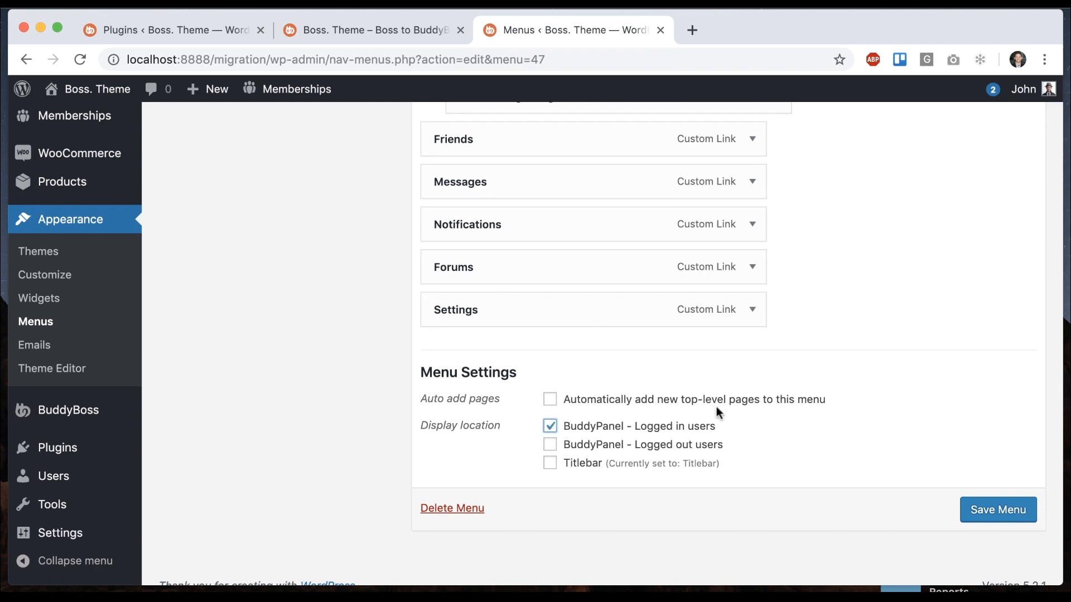
pyautogui.click(990, 505)
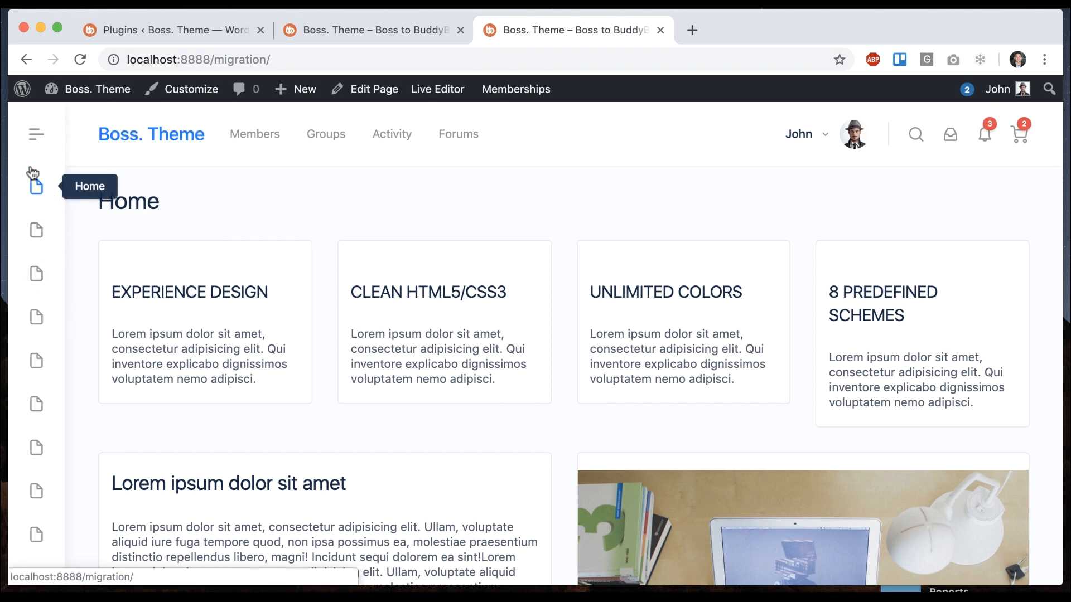
pyautogui.click(34, 369)
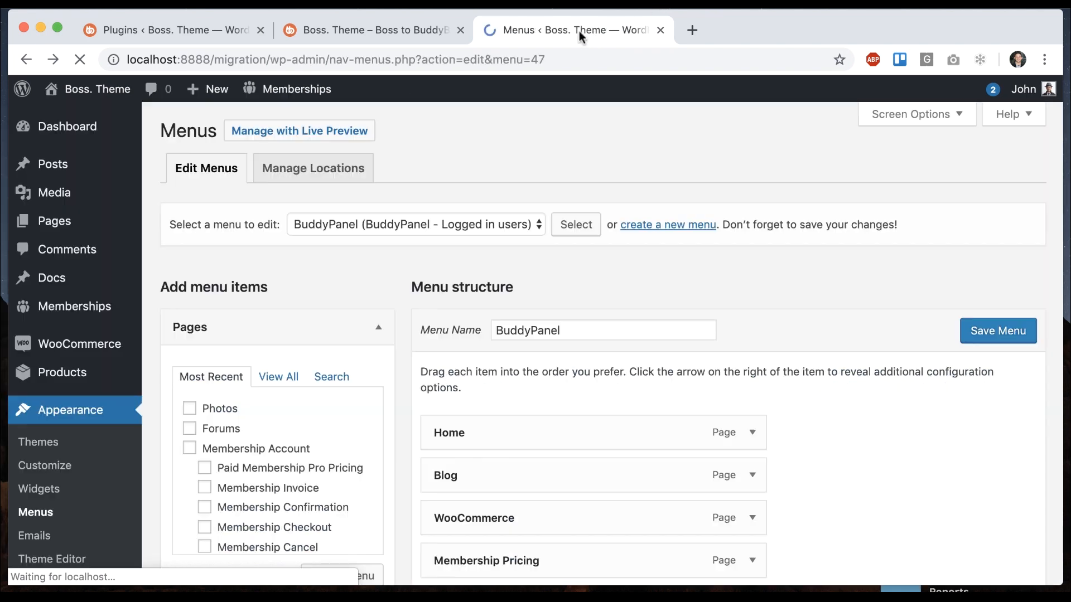
# Step: Give the BuddyPanel menu's Home item the BuddyBoss Award icon, save the menu, and check it on the site
pyautogui.scroll(-5, 550, 236)
pyautogui.click(753, 275)
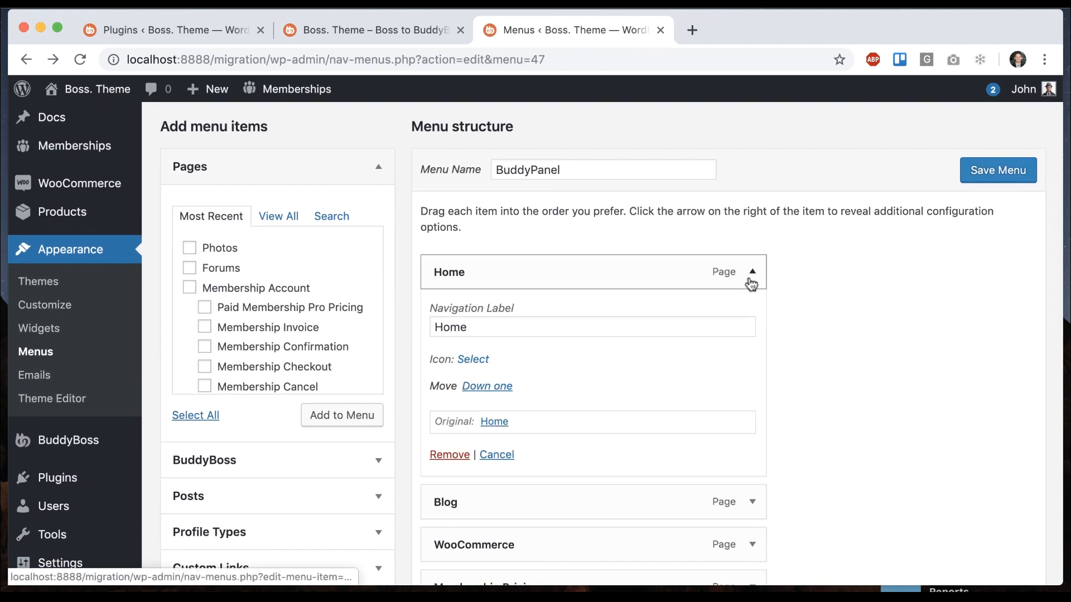
pyautogui.click(462, 366)
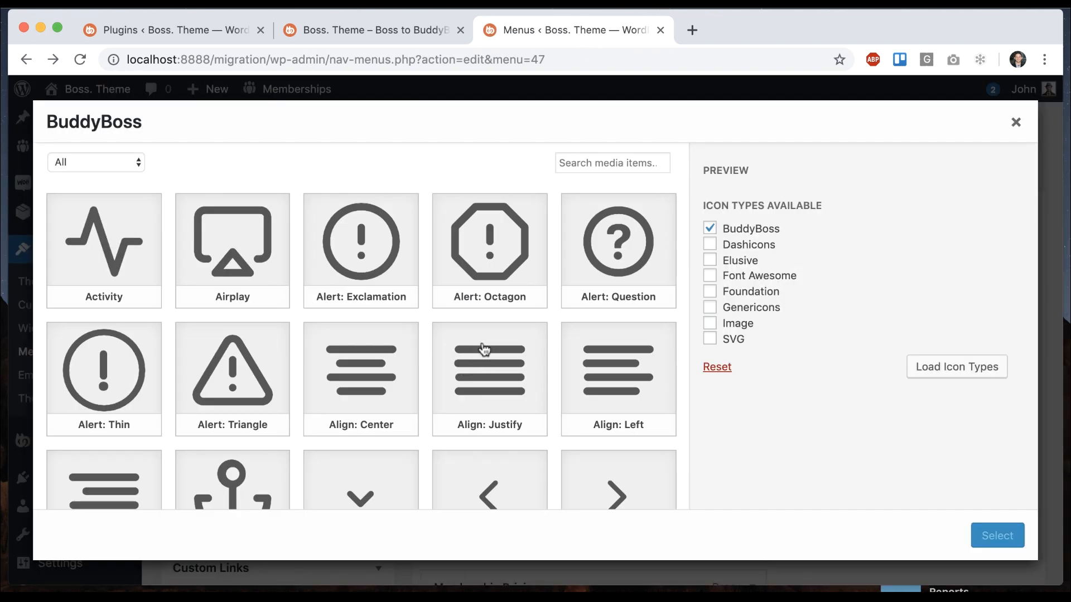
pyautogui.scroll(-10, 418, 417)
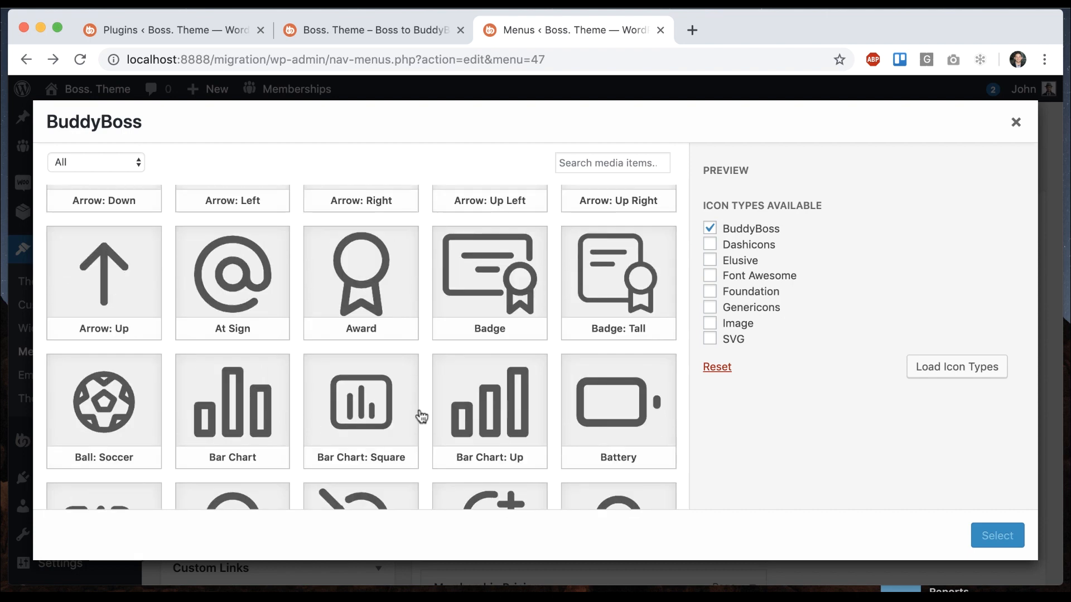
pyautogui.click(368, 282)
pyautogui.click(1002, 533)
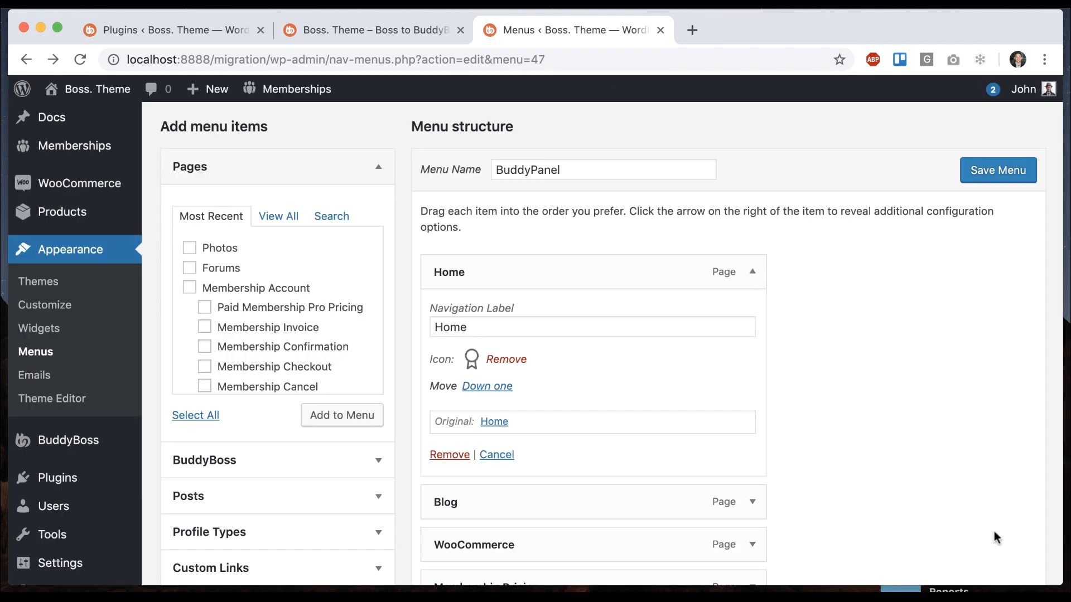
pyautogui.click(1001, 172)
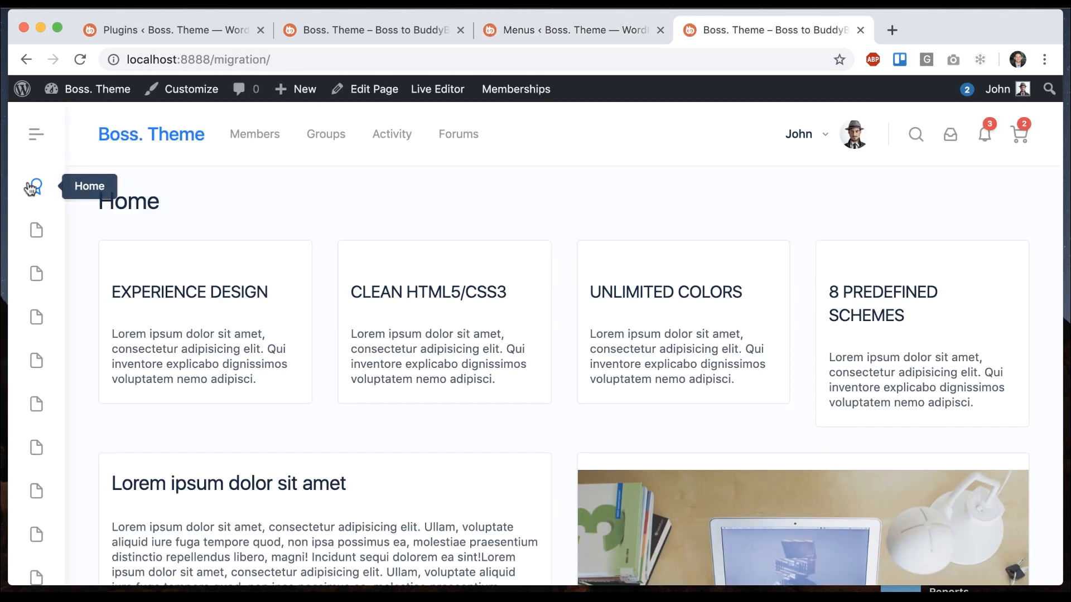
# Step: Review the icon types available for the BuddyPanel menu's Home item on the Menus screen, and close the icon picker
pyautogui.click(502, 30)
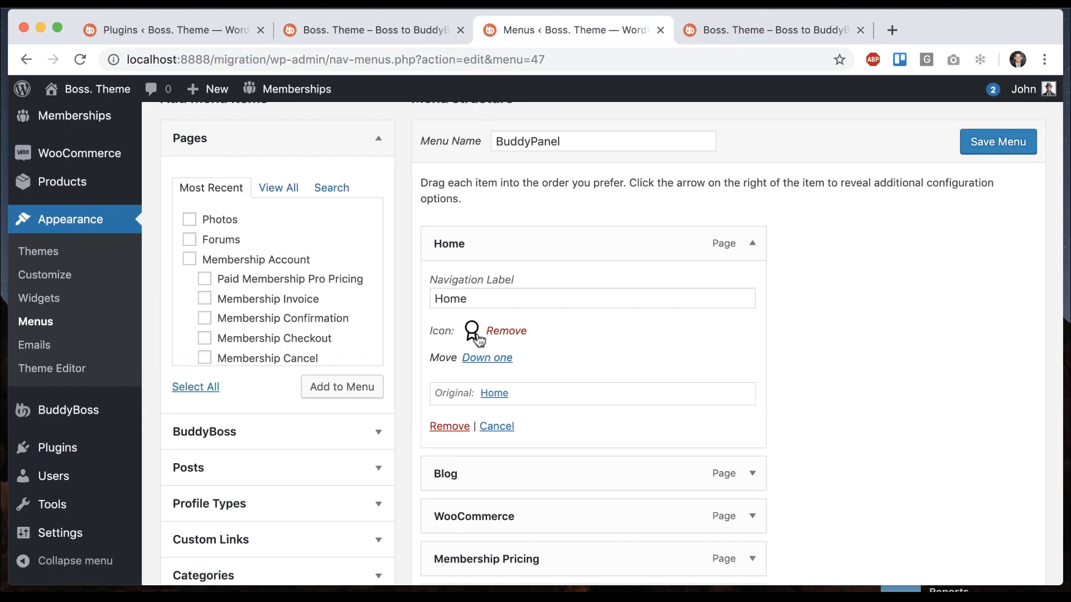
pyautogui.click(476, 336)
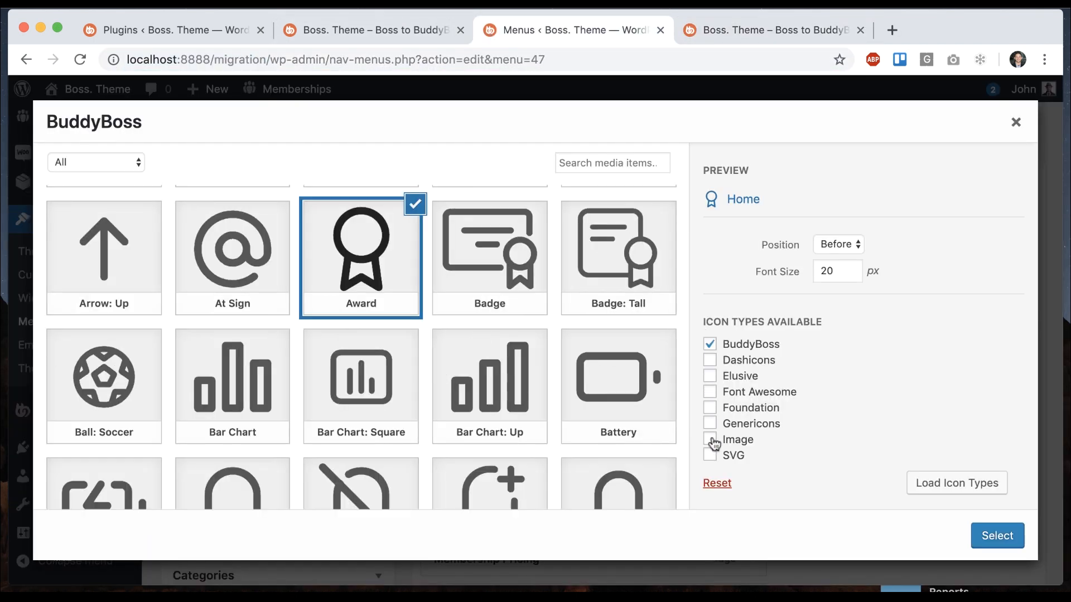
pyautogui.click(709, 439)
pyautogui.click(1014, 124)
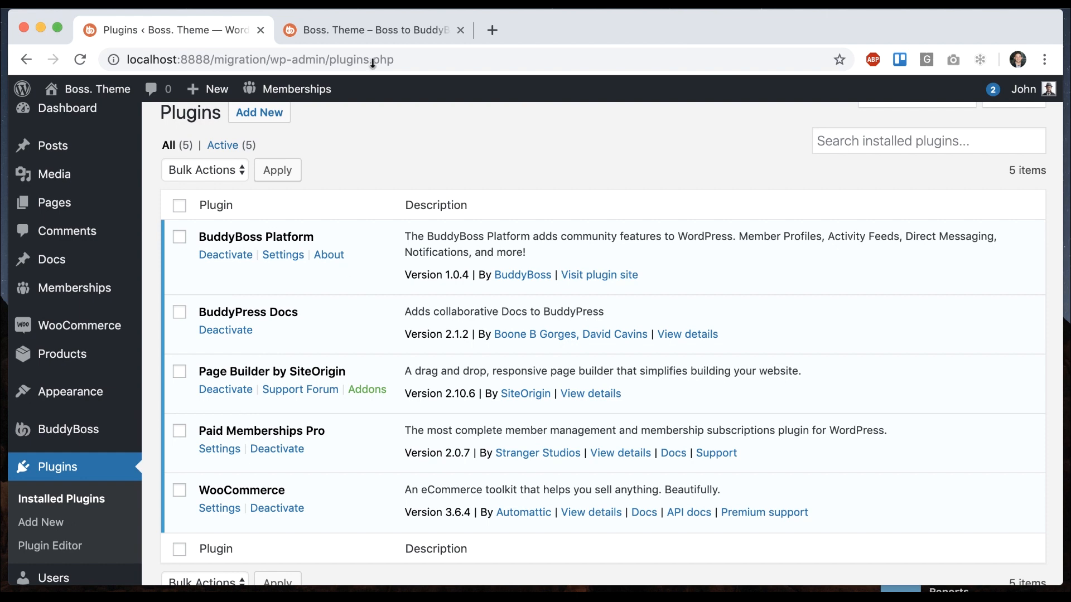
# Step: Check the Membership Pricing page on the site with the side panel expanded and collapsed, and try selecting the Standard level
pyautogui.click(353, 30)
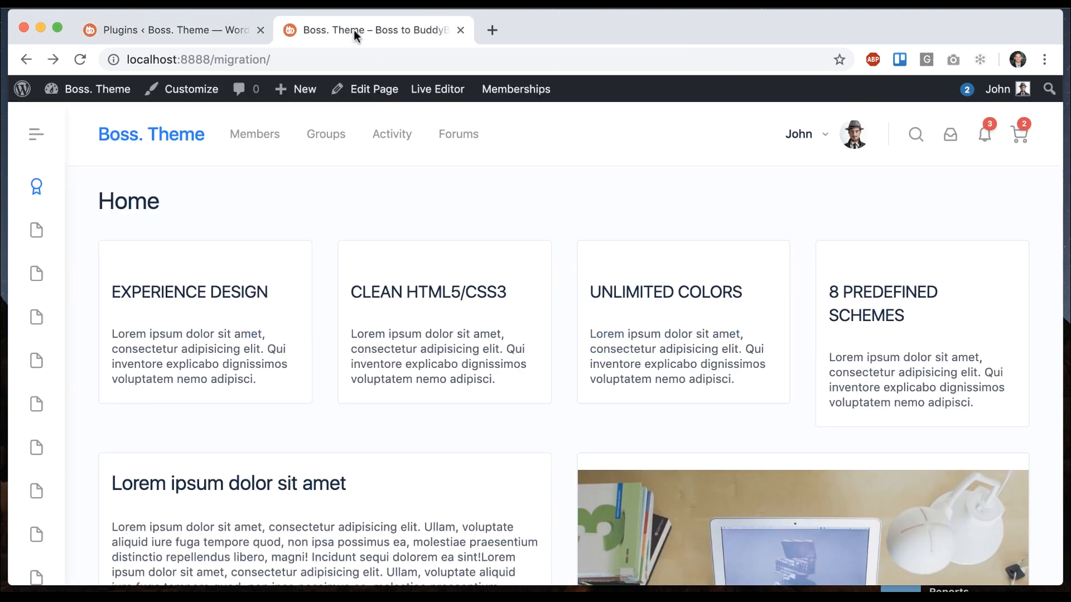
pyautogui.click(35, 318)
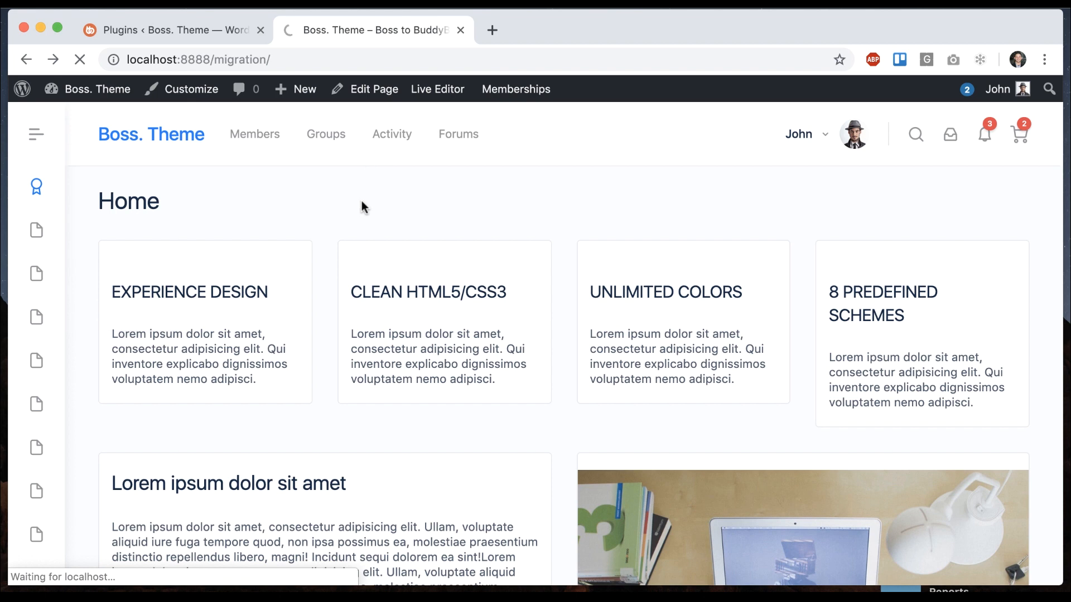
pyautogui.click(36, 134)
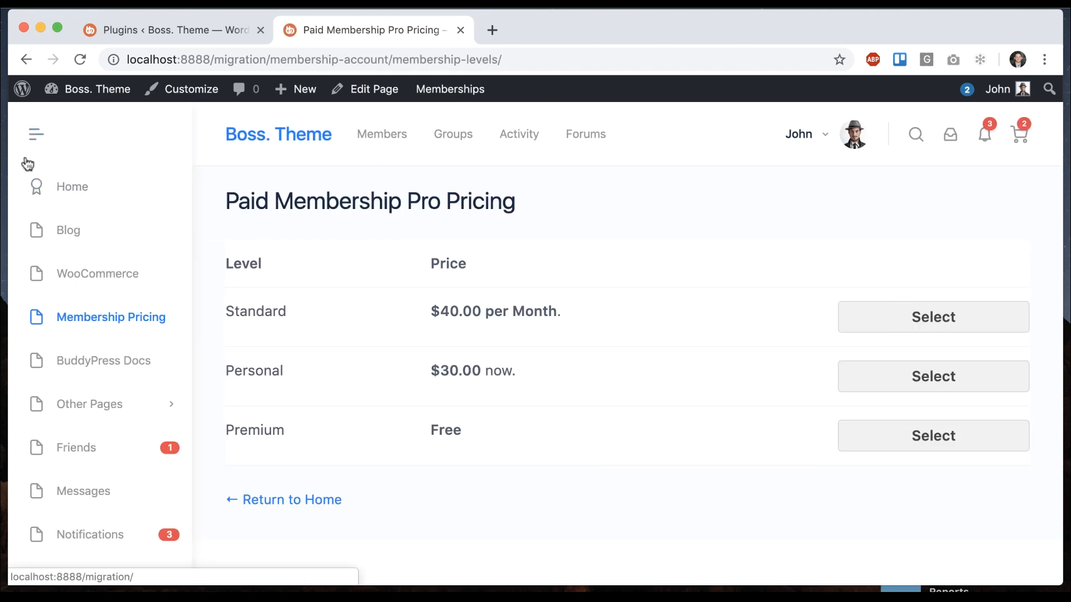
pyautogui.click(35, 135)
pyautogui.click(914, 320)
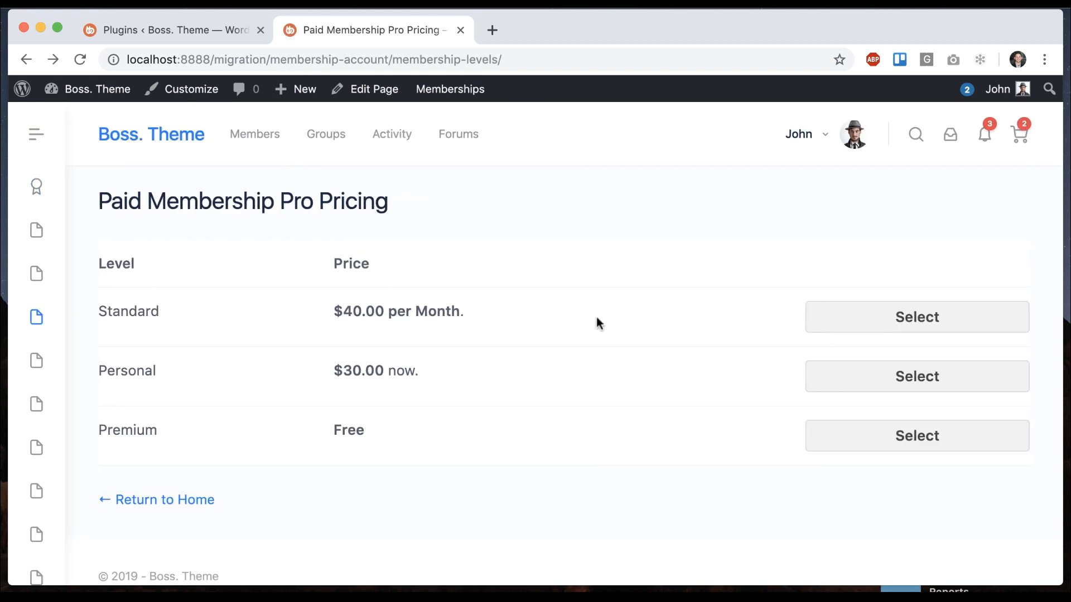
pyautogui.click(175, 30)
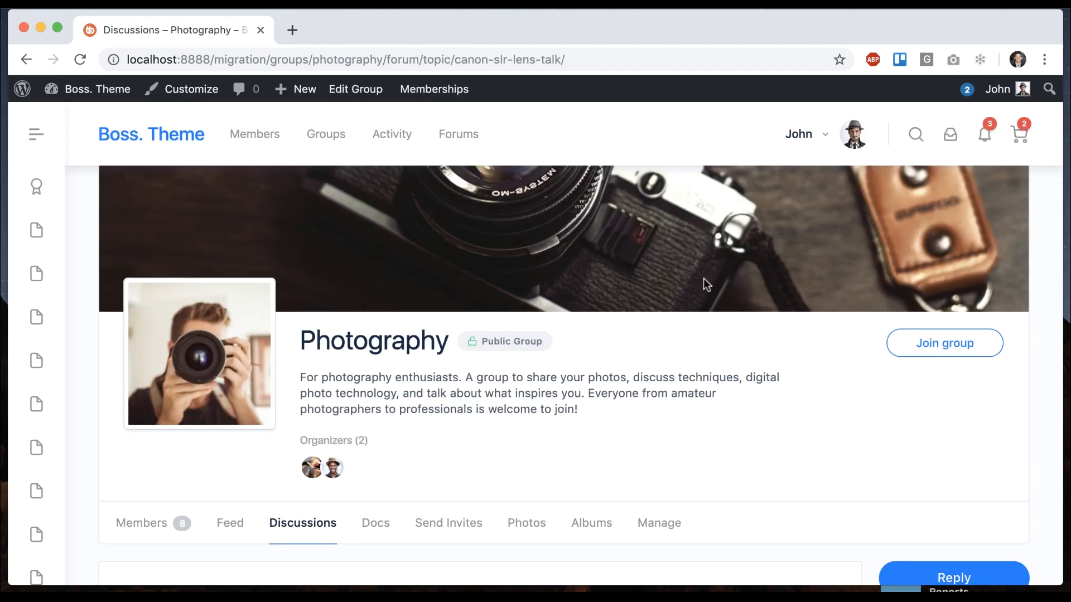
# Step: Examine the Canon SLR Lens Talk discussion in the Photography group, including the first post's actions and its Reply option
pyautogui.scroll(-5, 703, 279)
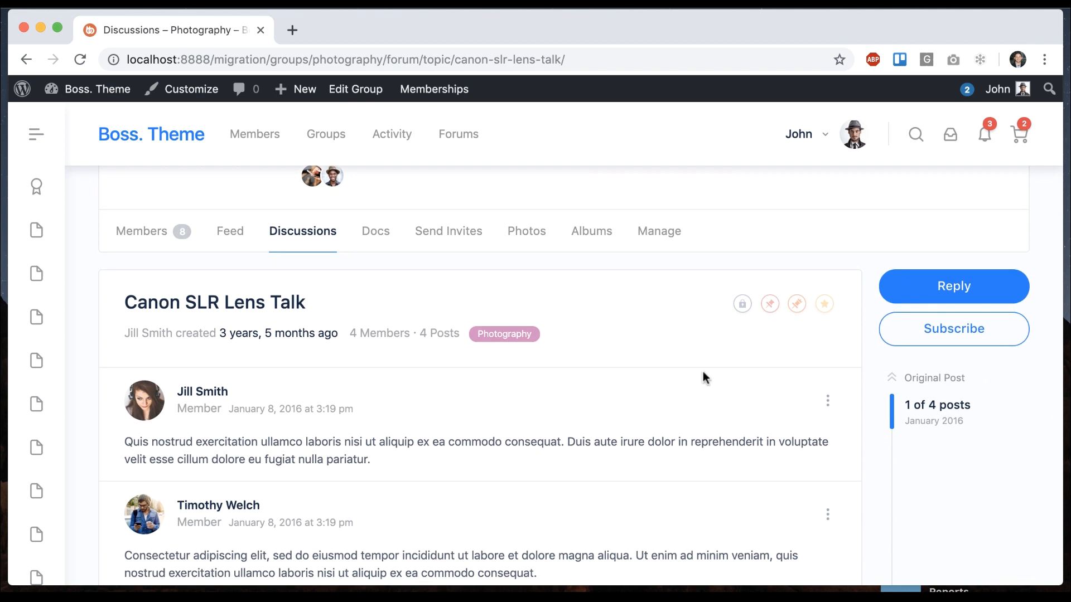
pyautogui.scroll(-4, 702, 372)
pyautogui.scroll(-4, 703, 371)
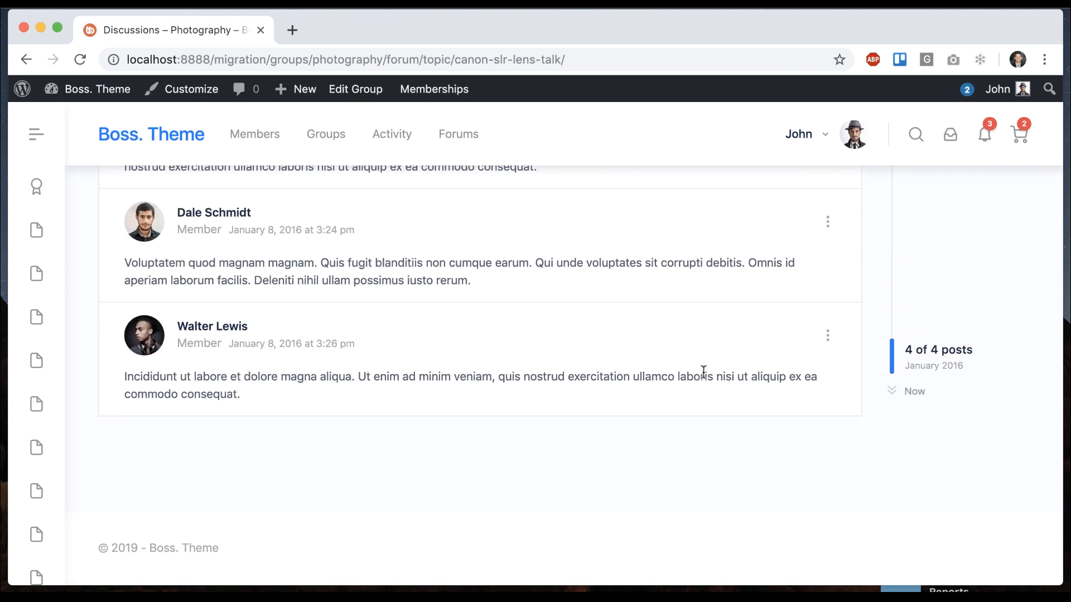
pyautogui.scroll(4, 703, 371)
pyautogui.click(829, 234)
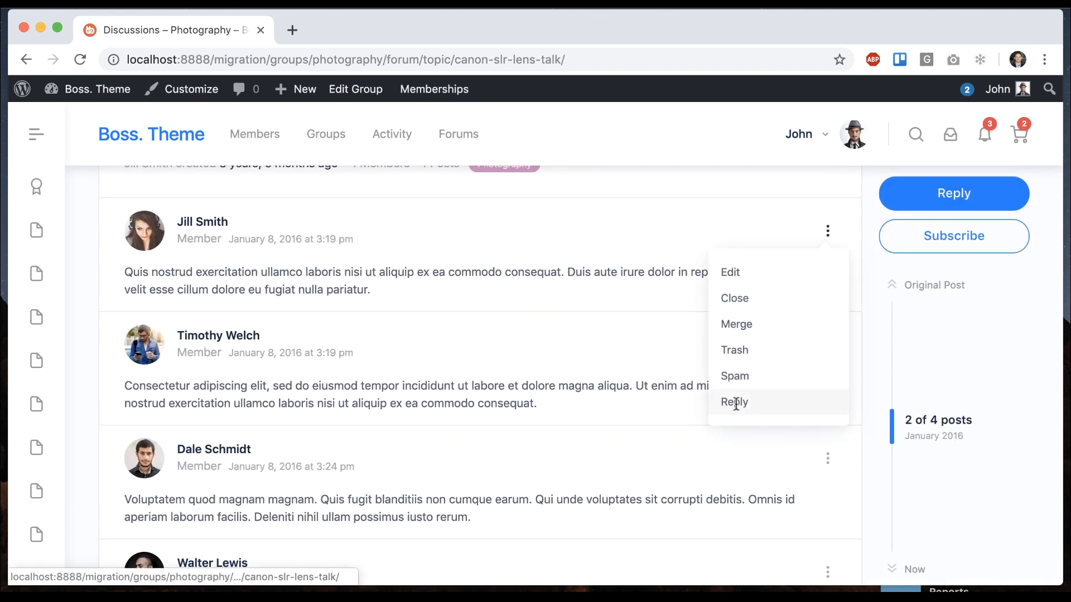
pyautogui.click(735, 402)
pyautogui.click(704, 551)
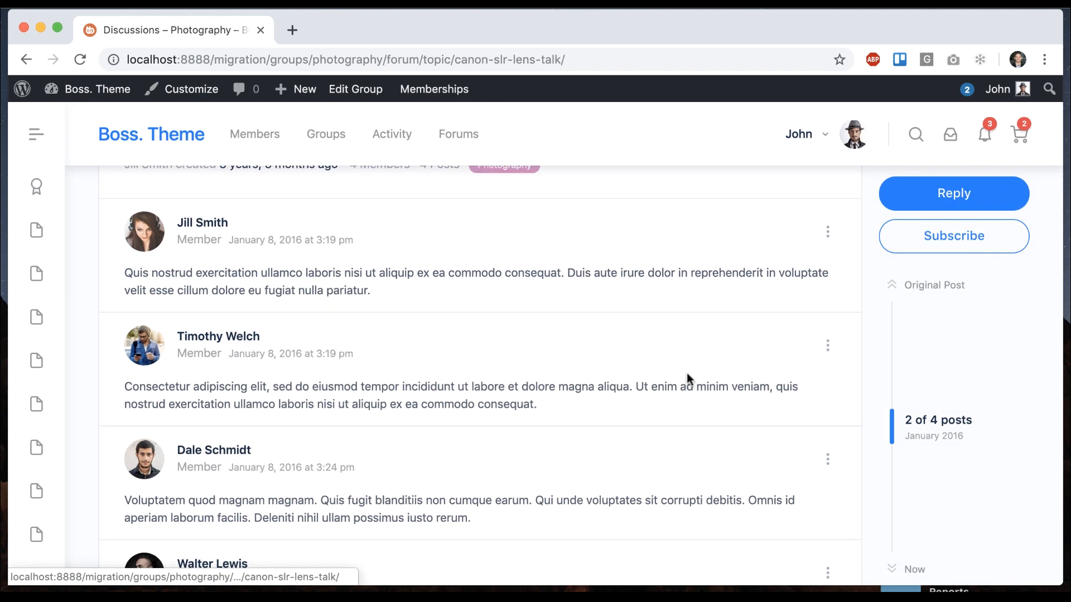